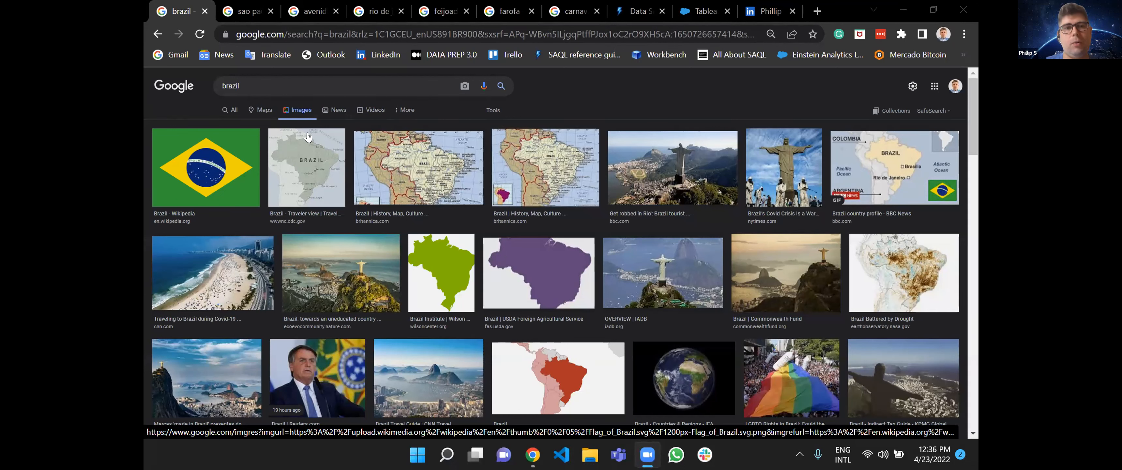
Preview the Wikipedia flag image in the brazil results and the São Paulo SP - Turismo photo in the sao paulo sp results.
left_click(219, 162)
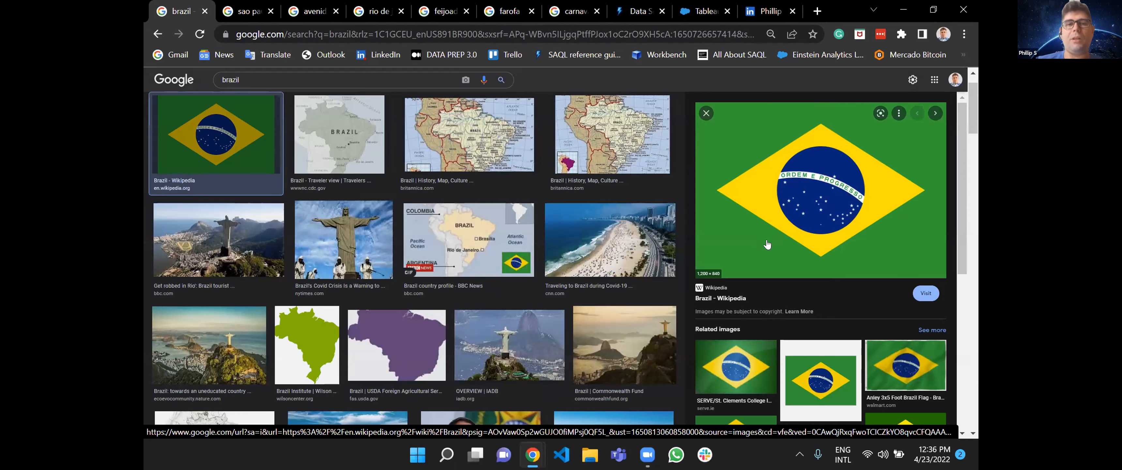
left_click(232, 4)
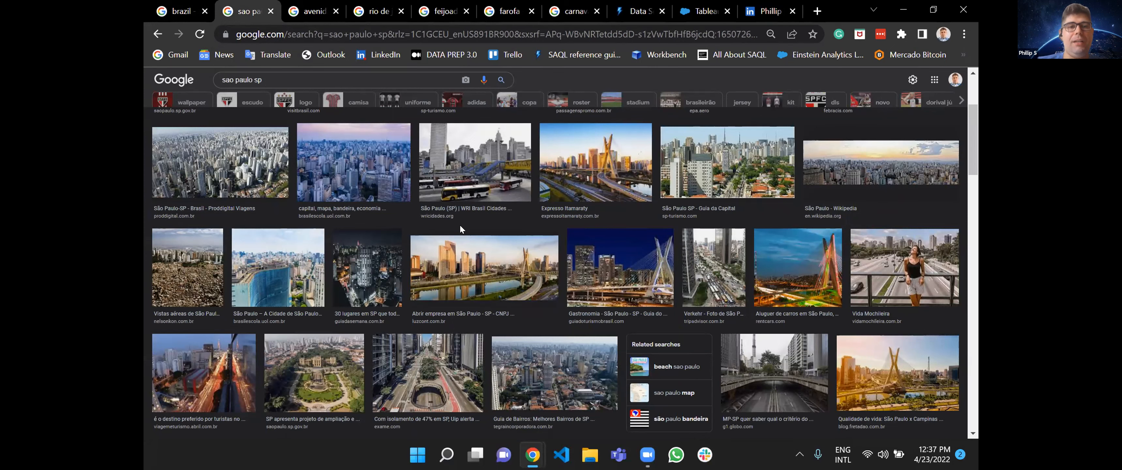
scroll(469, 270, "down", 1)
scroll(469, 270, "down", 1)
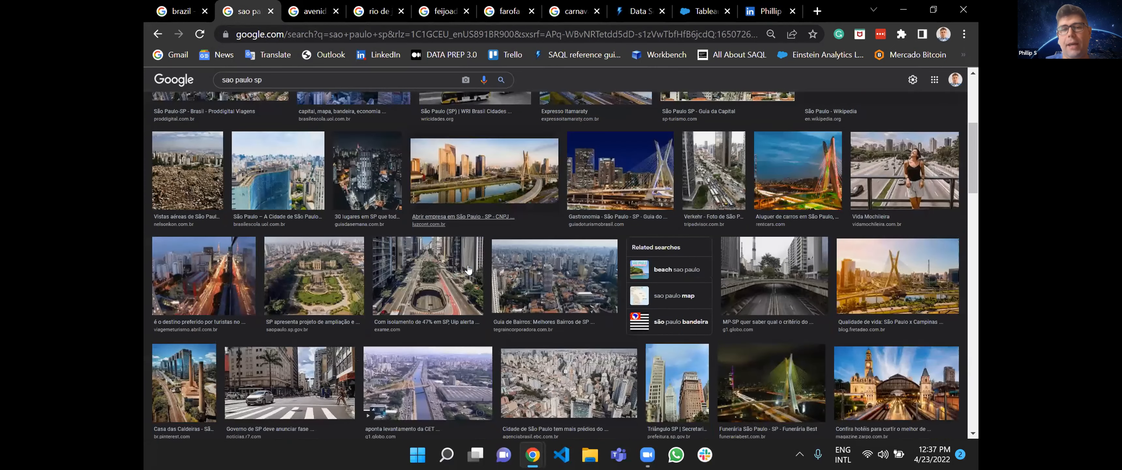
scroll(469, 270, "up", 5)
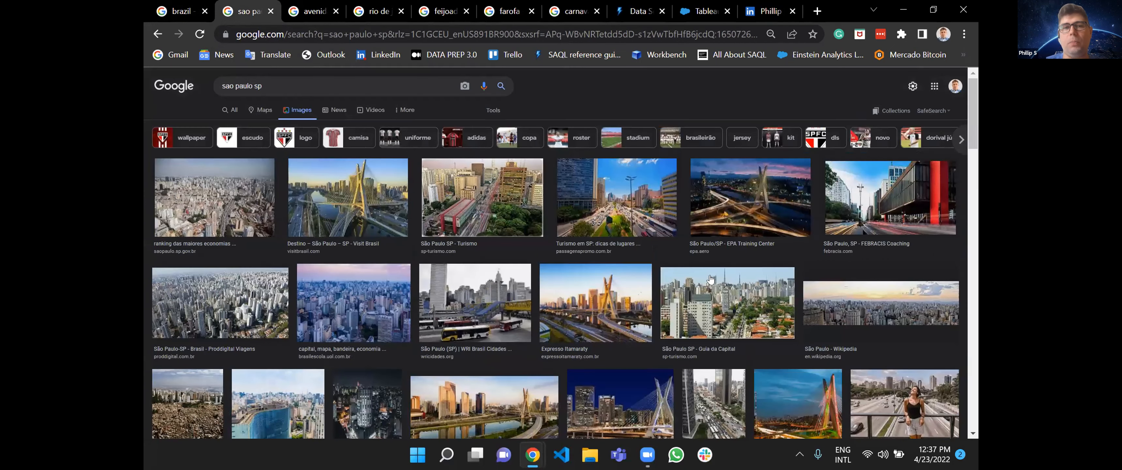
left_click(492, 213)
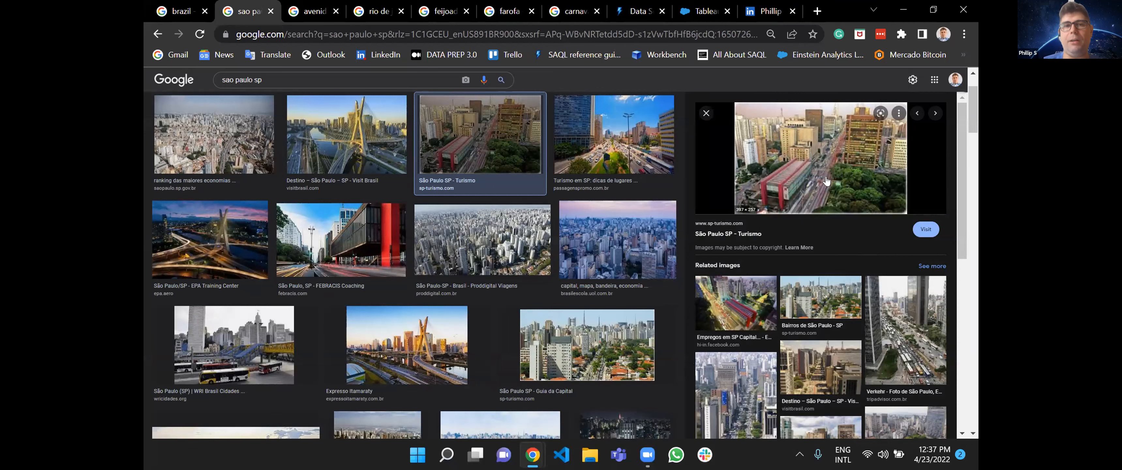
Preview the Noticias R7 photo of Avenida Paulista and three Rio de Janeiro photos from TravelAwaits, Melhores Destinos and Wikipédia.
left_click(314, 5)
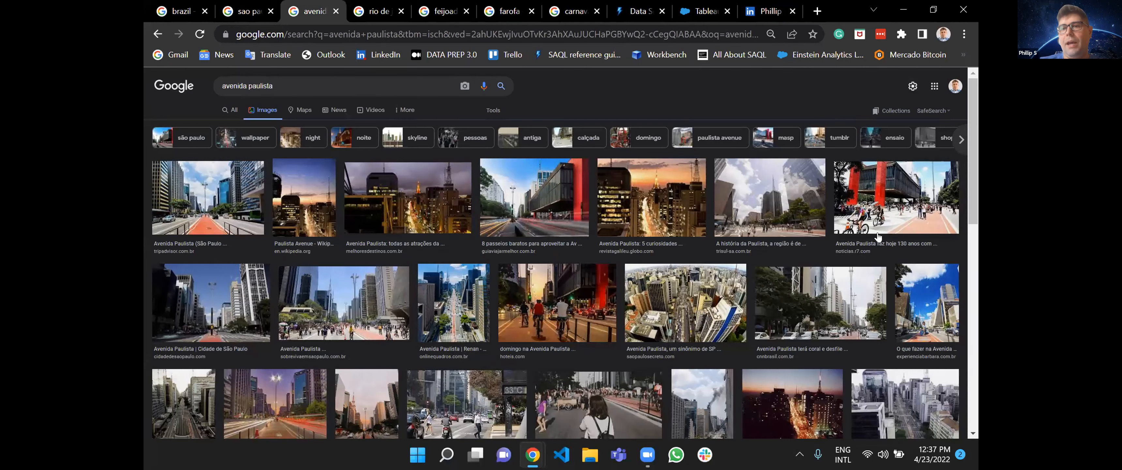
left_click(901, 207)
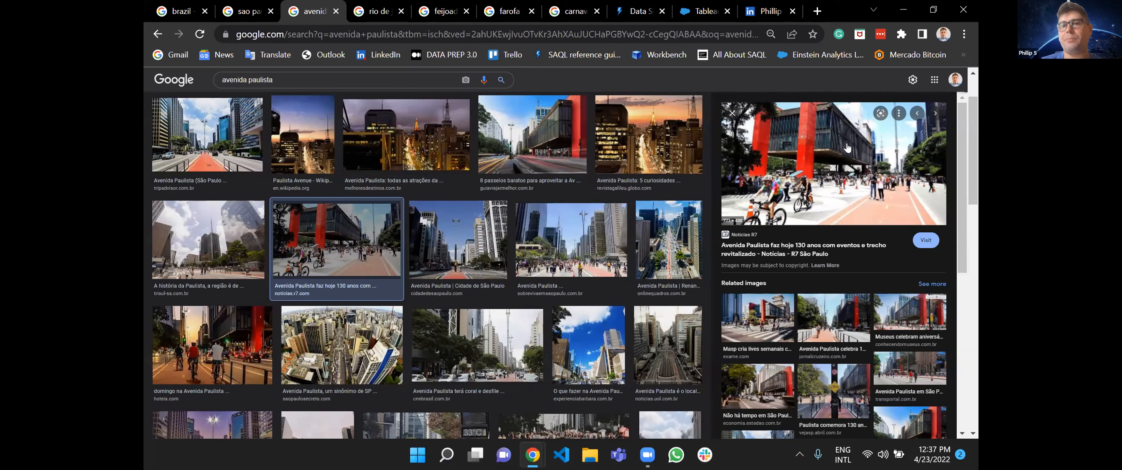
left_click(382, 5)
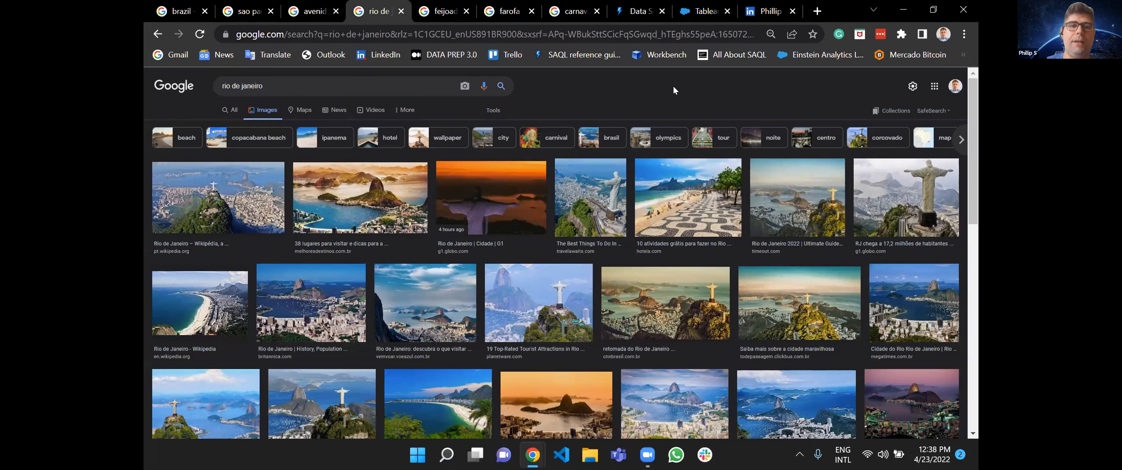
left_click(622, 196)
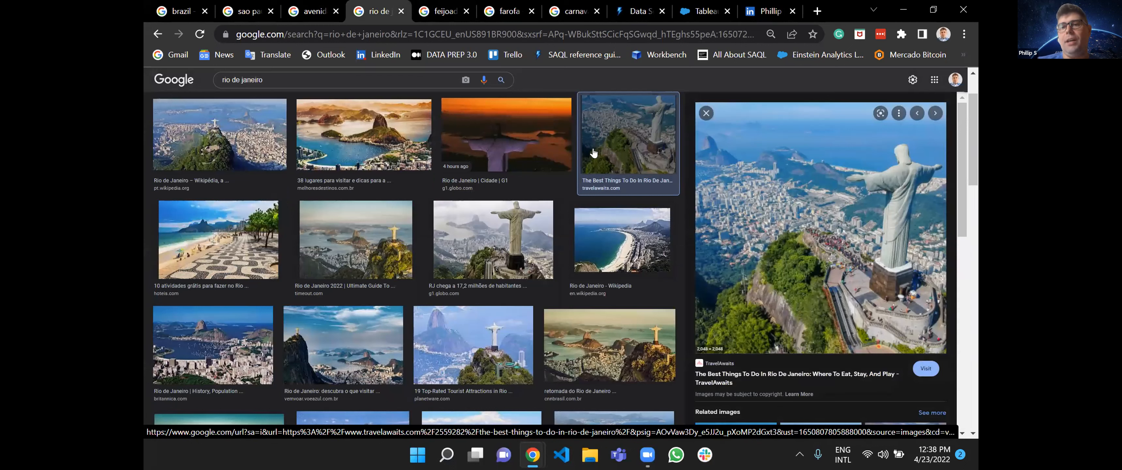
left_click(347, 129)
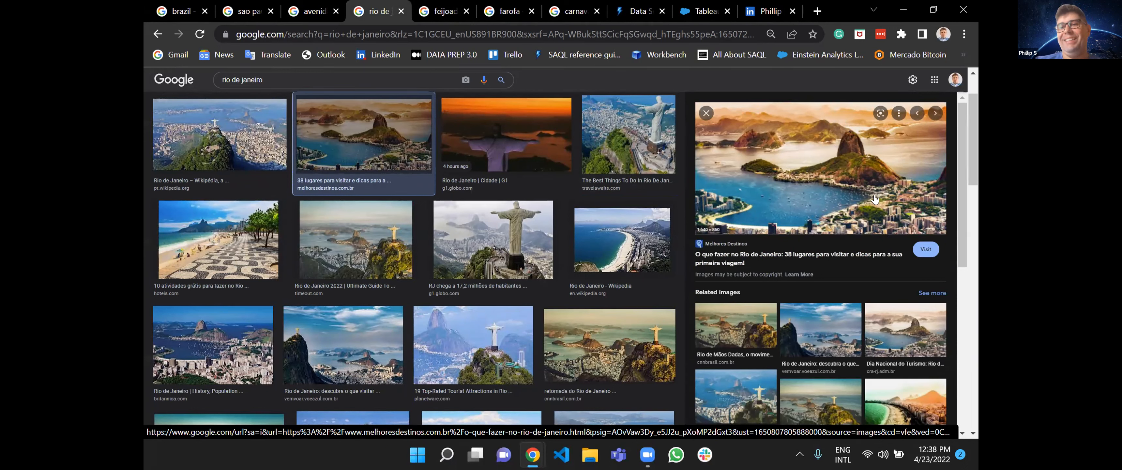
left_click(198, 117)
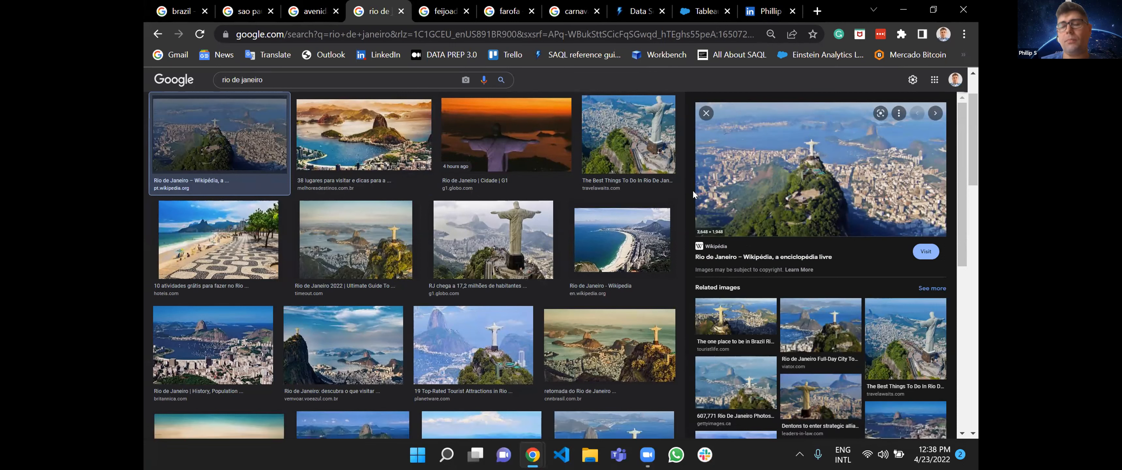
View the feijoada image results and preview the TudoGostoso picture in the farofa results.
left_click(430, 4)
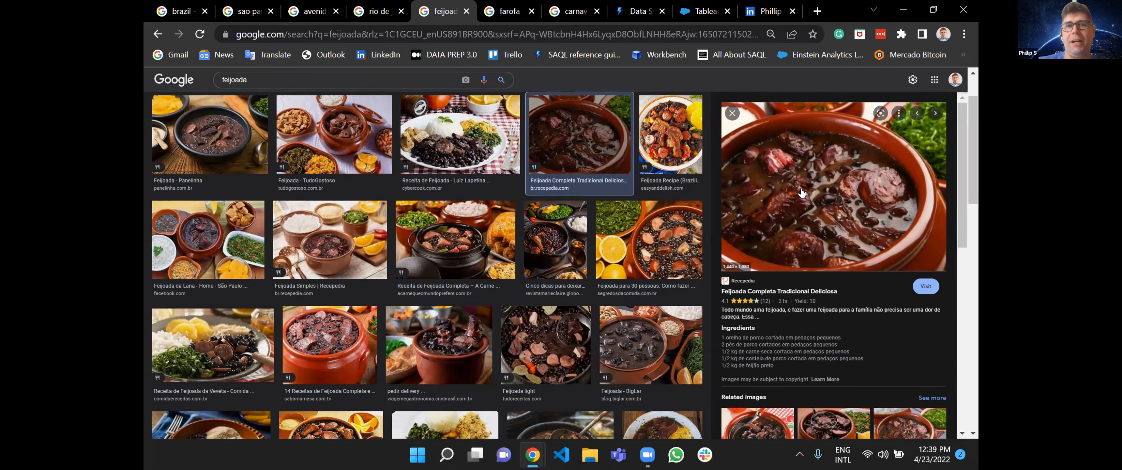
left_click(507, 5)
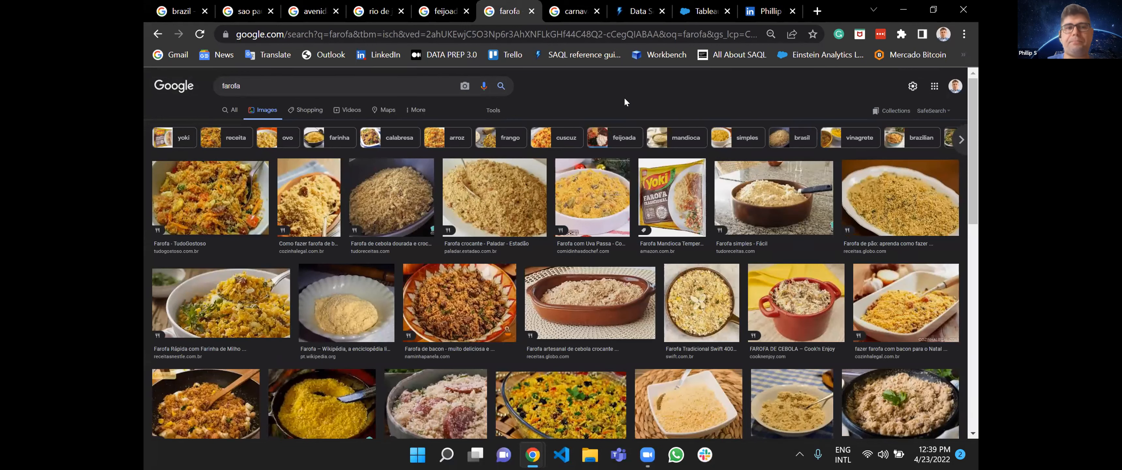
left_click(207, 195)
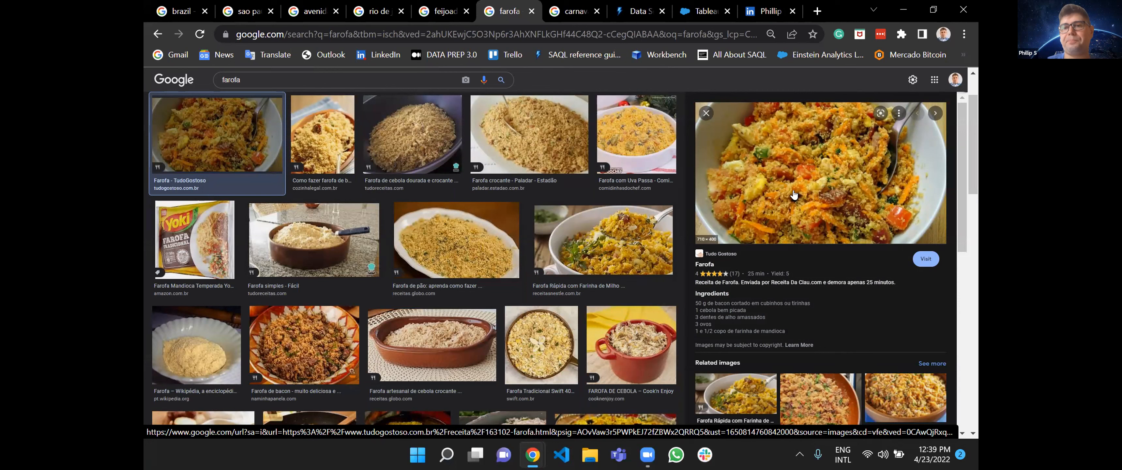
Preview the Agência Brasil parade photo and the Liga-SP float photo in the carnaval image results.
left_click(558, 4)
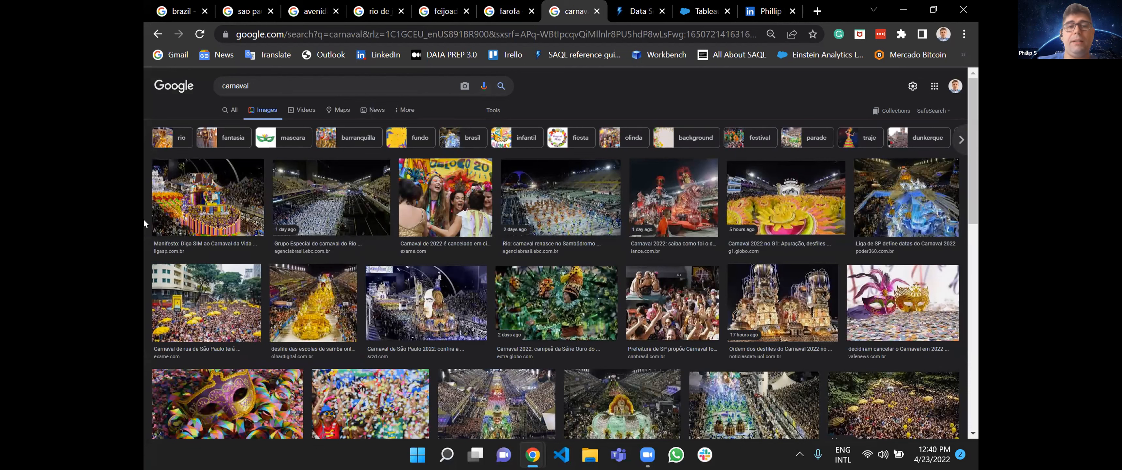
left_click(332, 188)
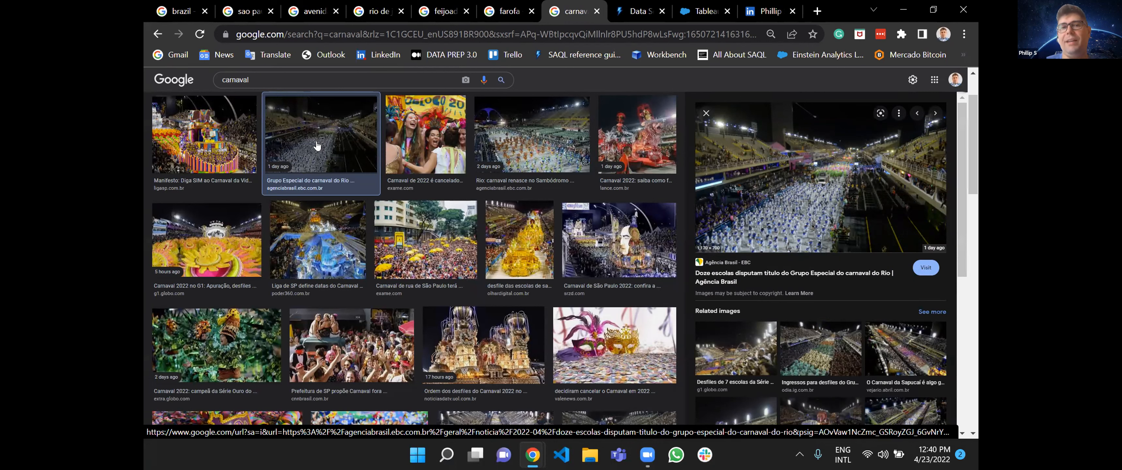
left_click(235, 146)
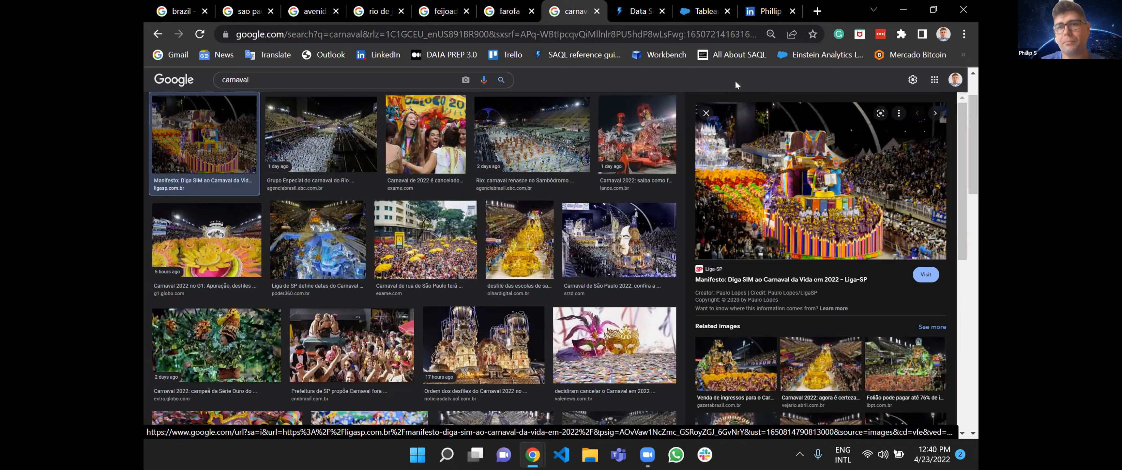
Switch to Tableau CRM Analytics Studio and start creating a new analytics dashboard.
left_click(704, 10)
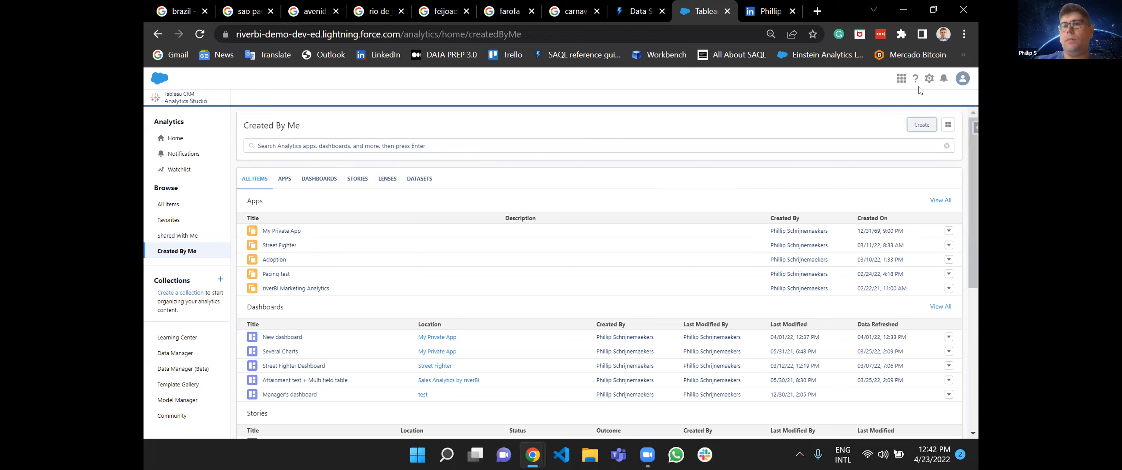
left_click(921, 127)
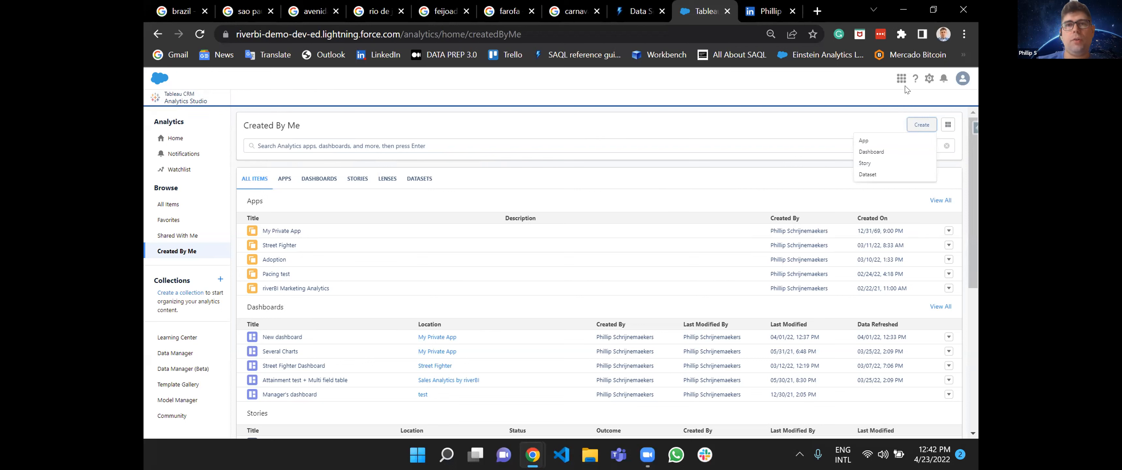
left_click(647, 141)
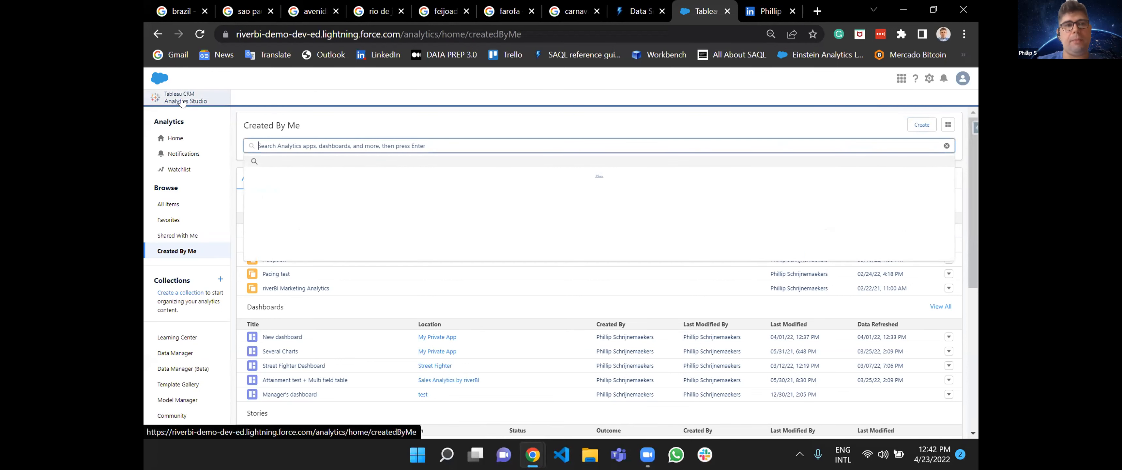
left_click(920, 123)
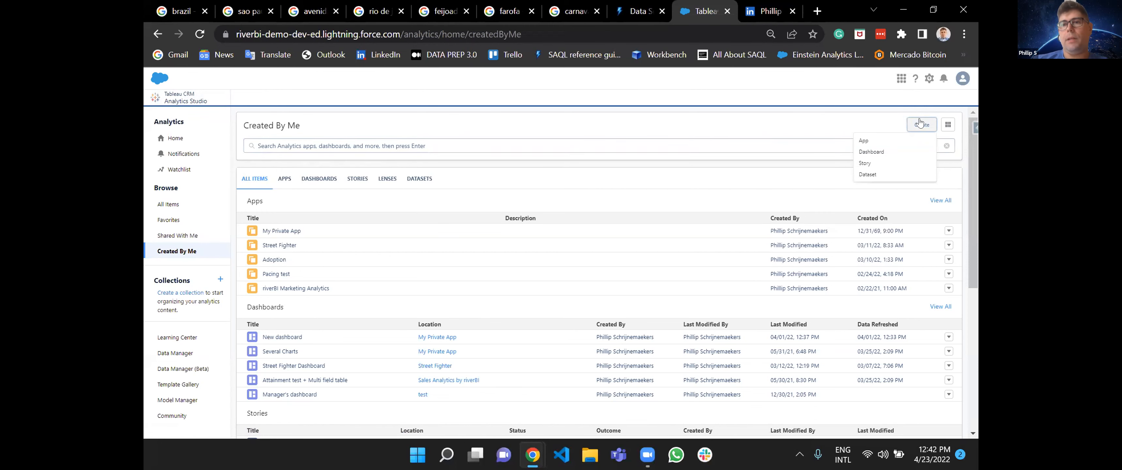
left_click(870, 153)
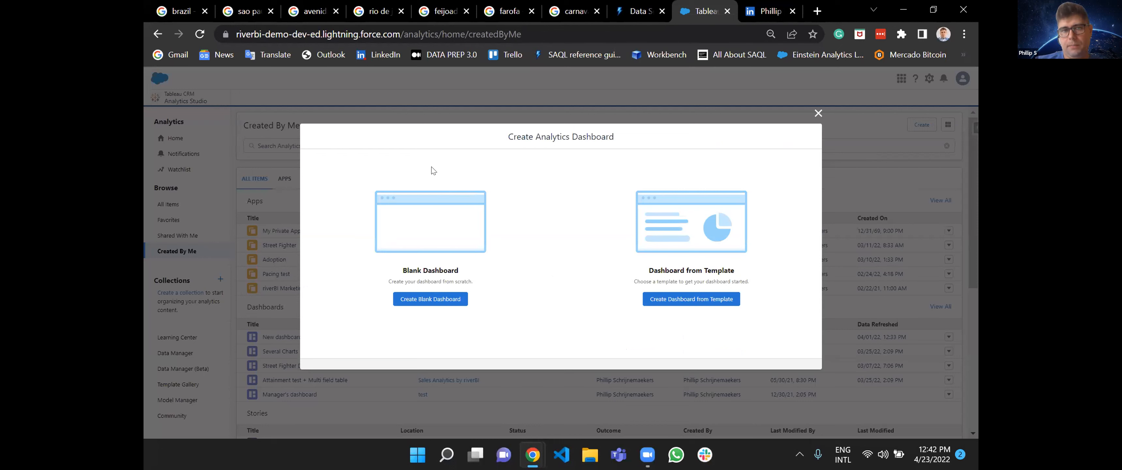
Examine the dashboard templates available for creating a dashboard from a template.
left_click(690, 303)
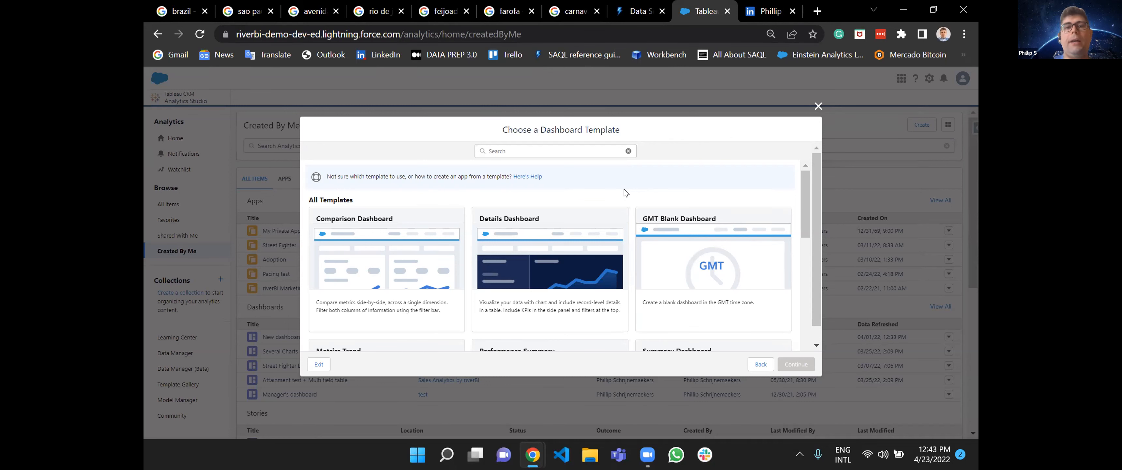
scroll(626, 192, "down", 3)
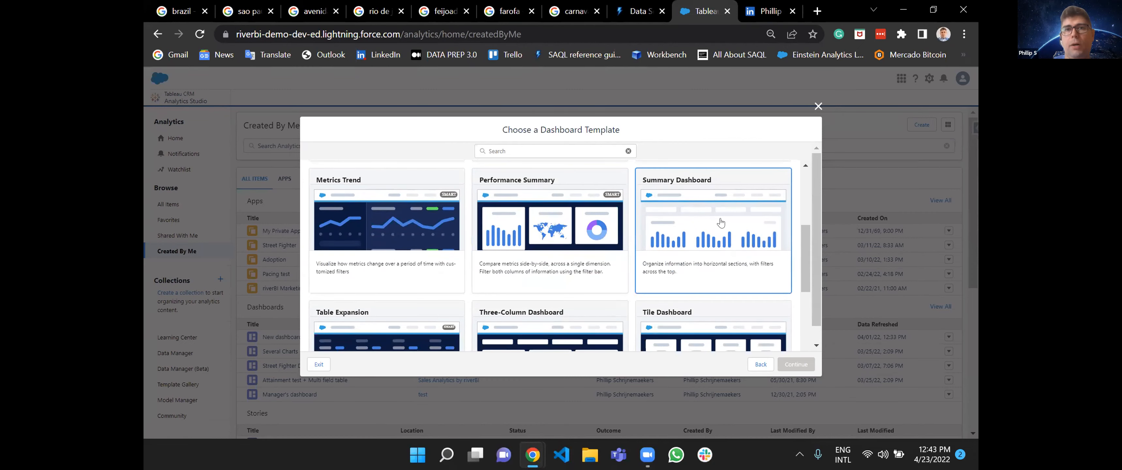
scroll(712, 224, "up", 4)
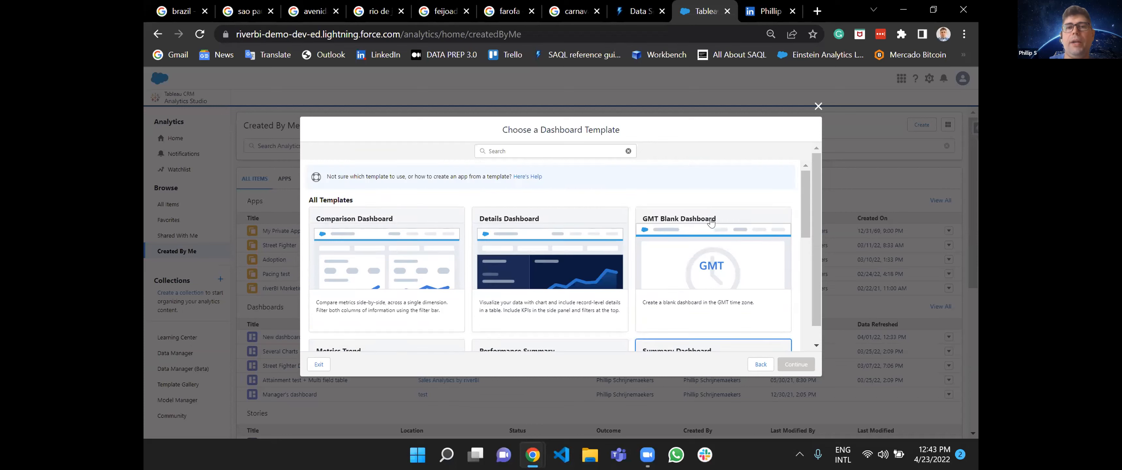
scroll(701, 251, "down", 5)
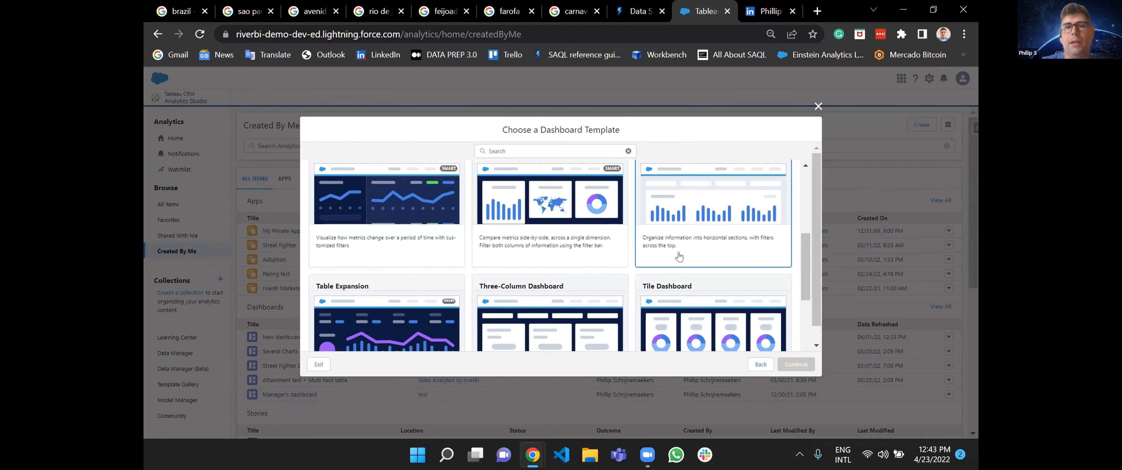
scroll(679, 256, "up", 5)
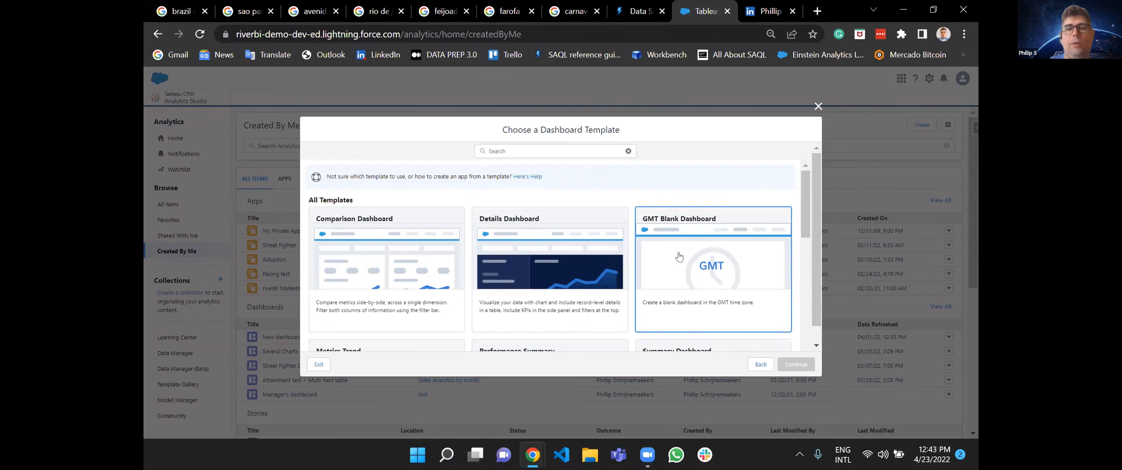
Leave the template selection and create a blank dashboard instead.
left_click(762, 364)
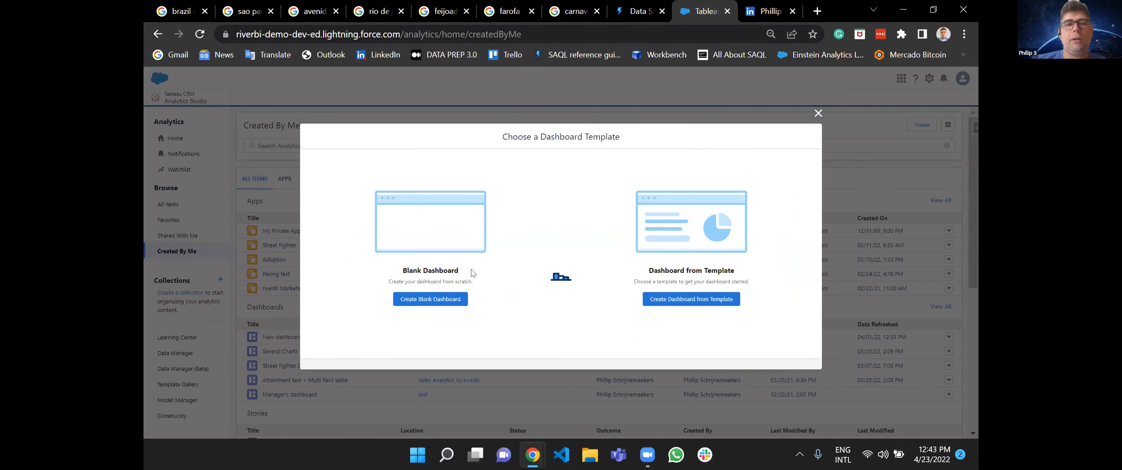
left_click(419, 304)
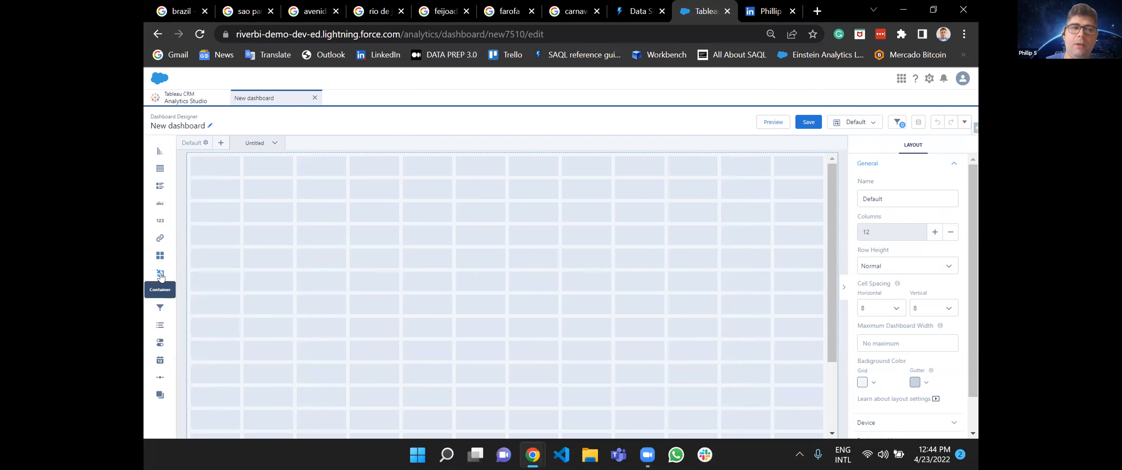
Add a container at the grid's upper-left corner, enlarge it to all 12 columns and about 11 rows, and delete it.
left_click_drag(161, 277, 211, 185)
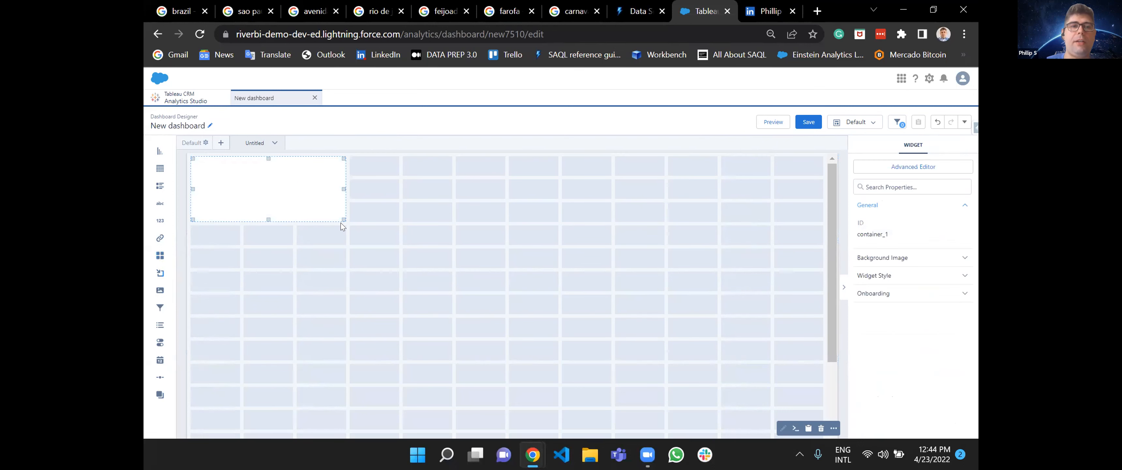
left_click_drag(343, 218, 786, 382)
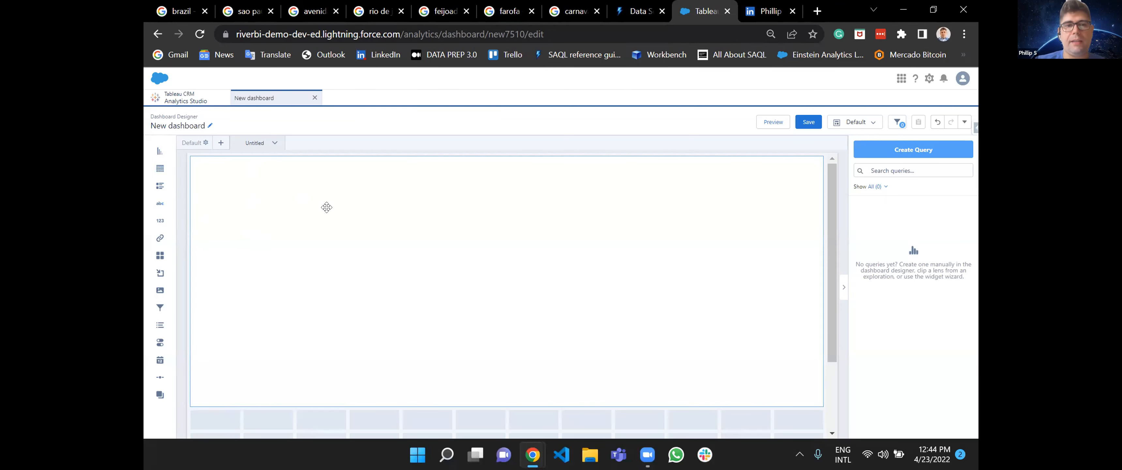
right_click(685, 354)
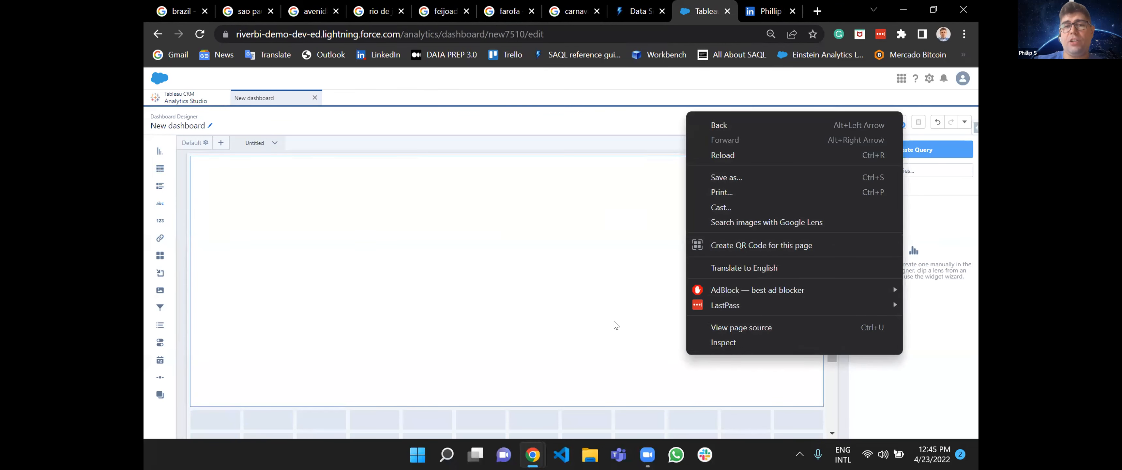
left_click(601, 314)
key("Delete")
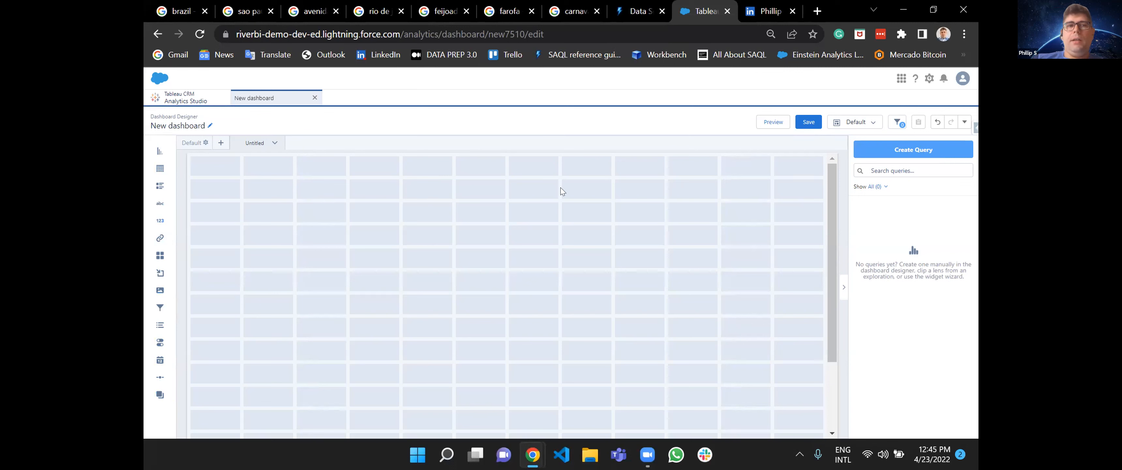
Open the Default layout's settings and reduce its grid to 11 columns.
left_click(201, 142)
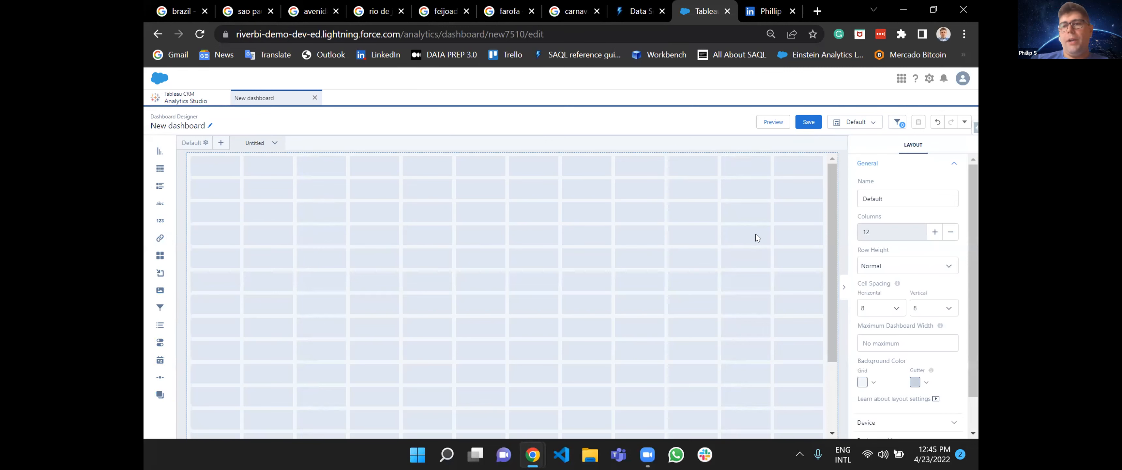
left_click(935, 232)
left_click(951, 234)
left_click(951, 234)
Rename the Default layout to Page 1.
double_click(910, 198)
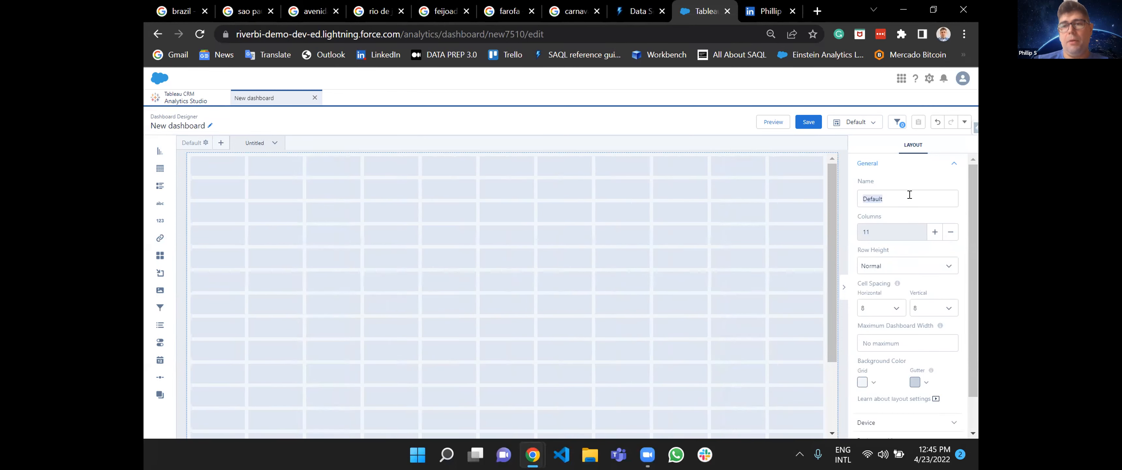
key("BackSpace")
type("pAGE")
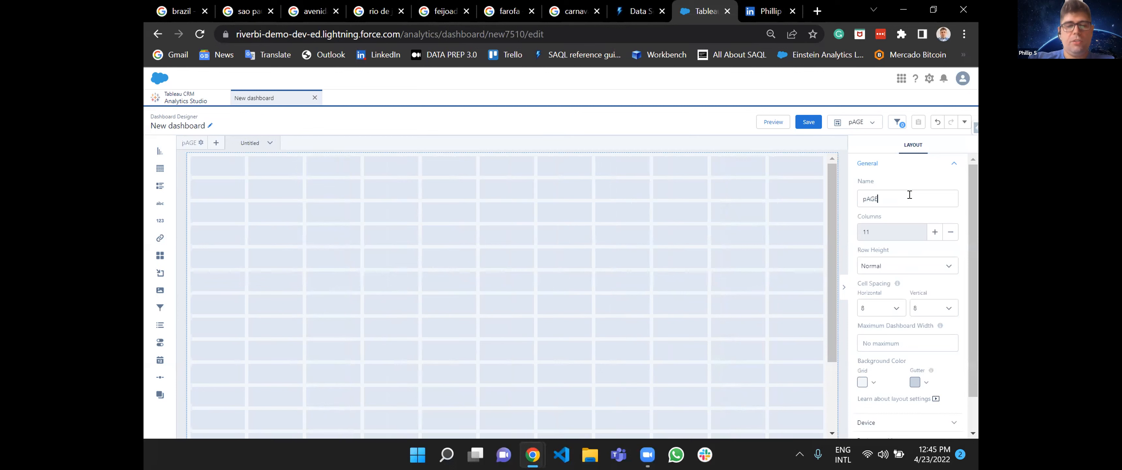
key("BackSpace")
key("BackSpace")
key("BackSpace")
key("BackSpace")
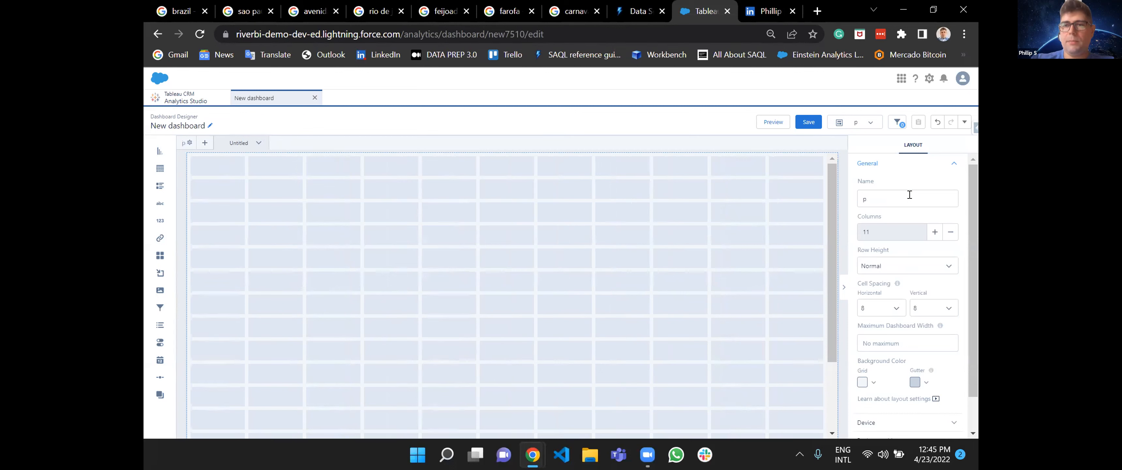
type("pPage")
key("BackSpace")
key("BackSpace")
key("BackSpace")
key("BackSpace")
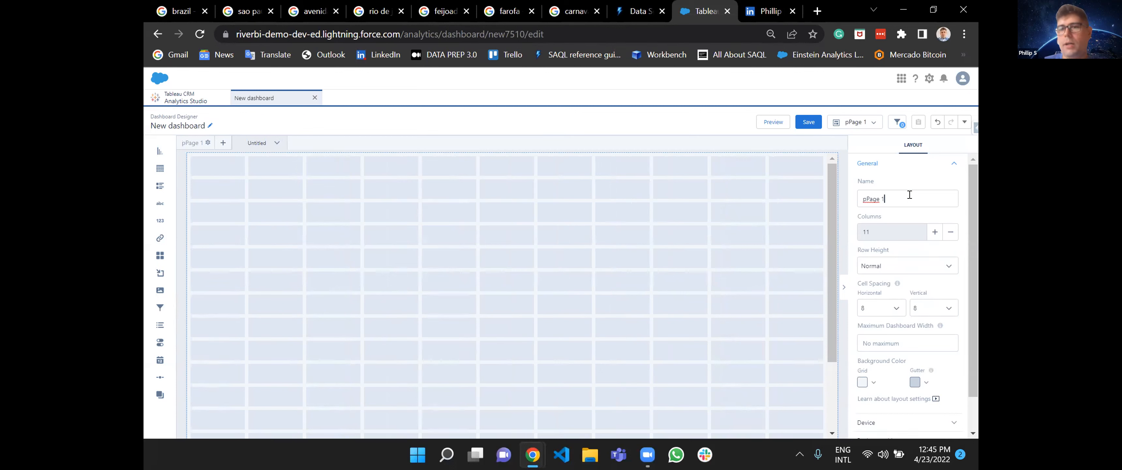
type("Page 1")
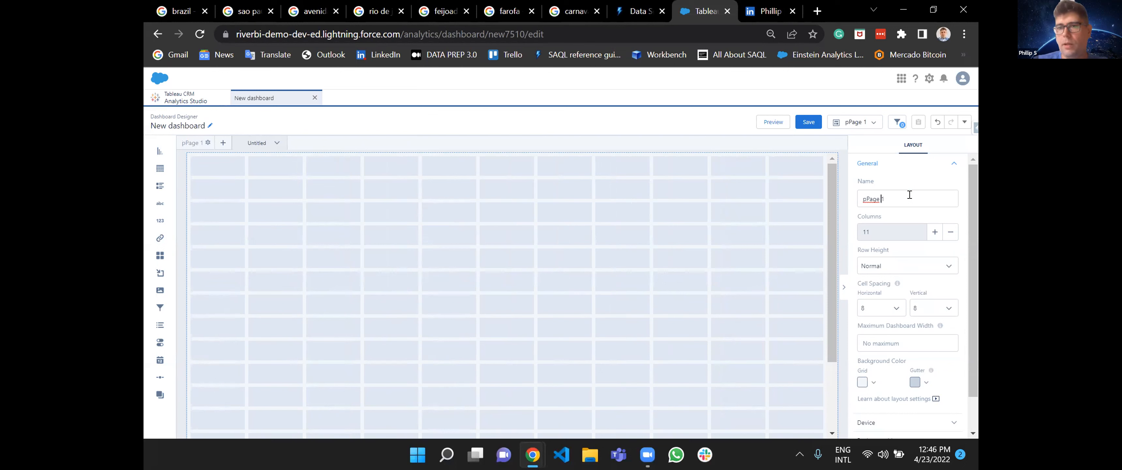
key("Delete")
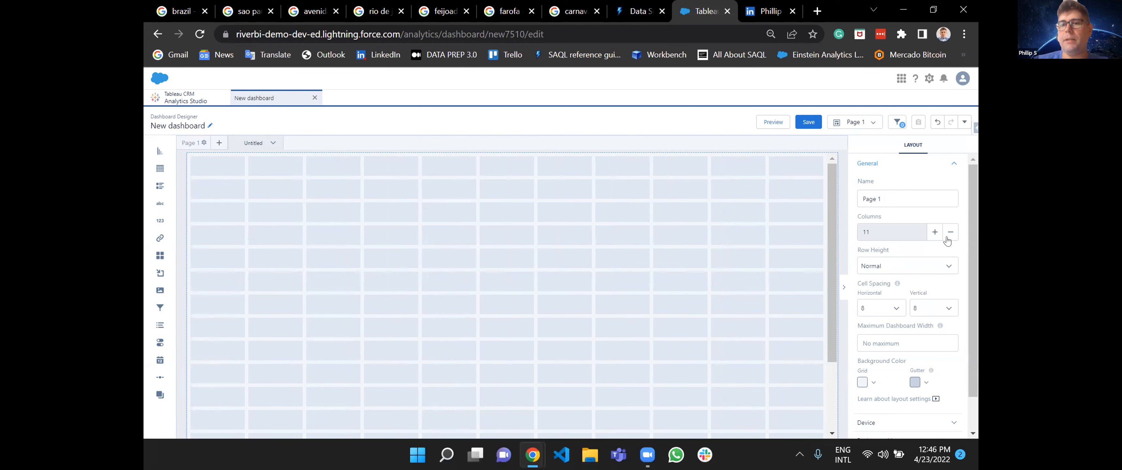
Try the layout grid with up to 15 columns, and set it to 12 columns.
left_click(935, 232)
left_click(935, 232)
left_click(935, 232)
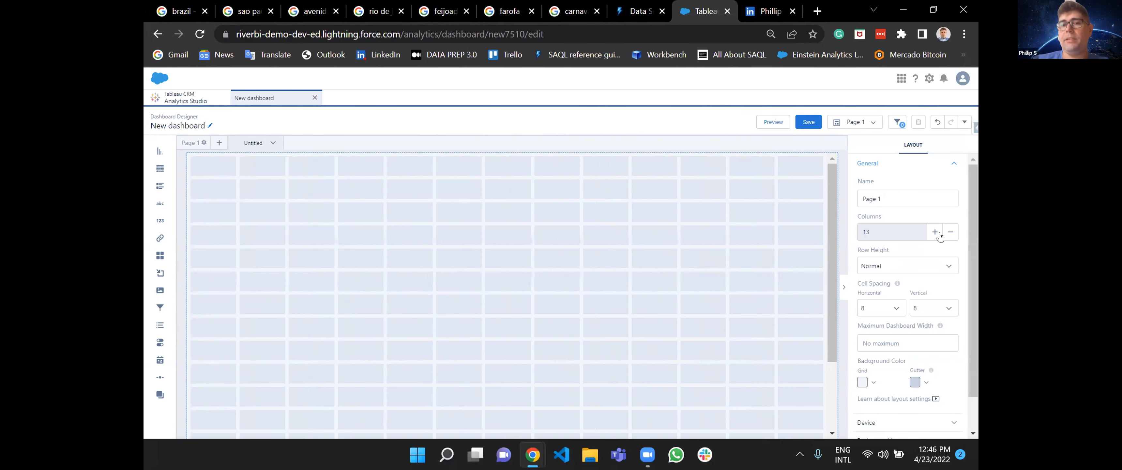
left_click(951, 235)
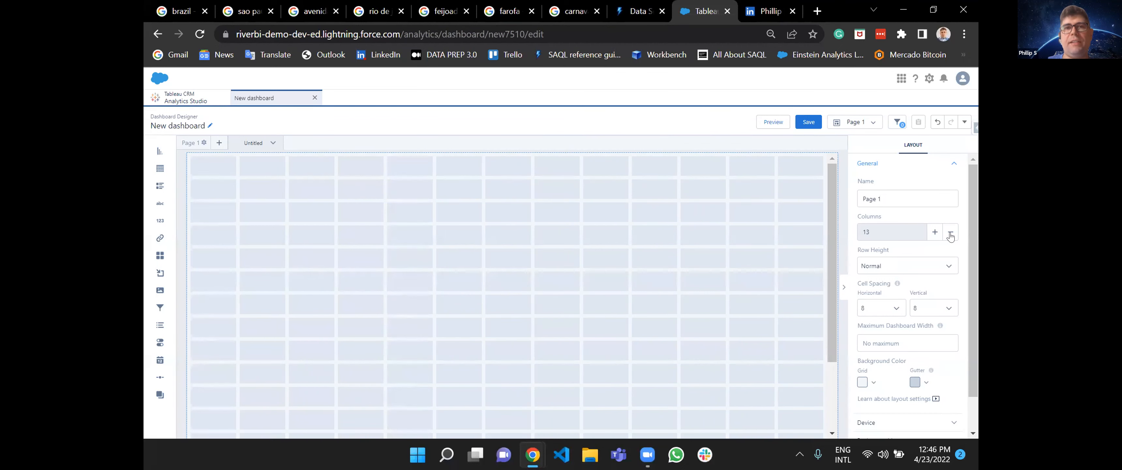
left_click(935, 233)
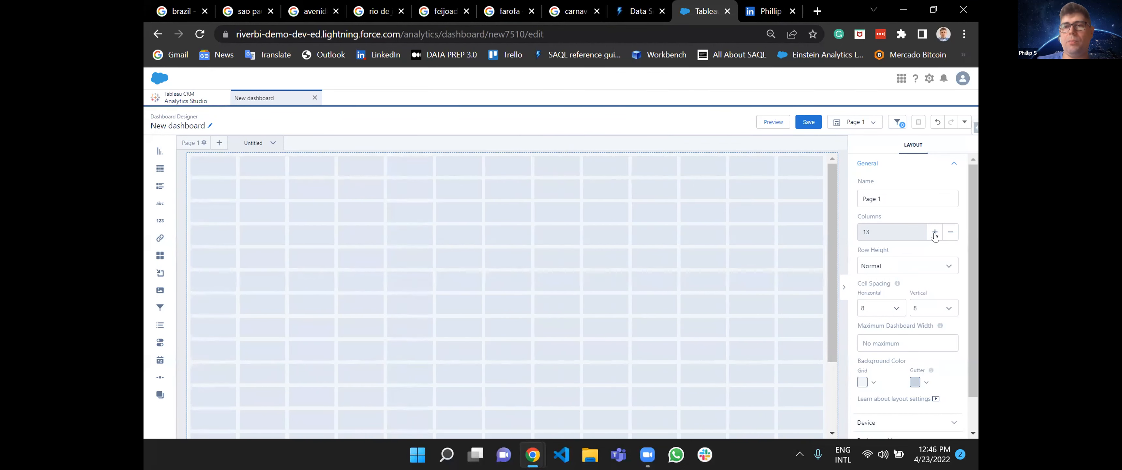
left_click(936, 234)
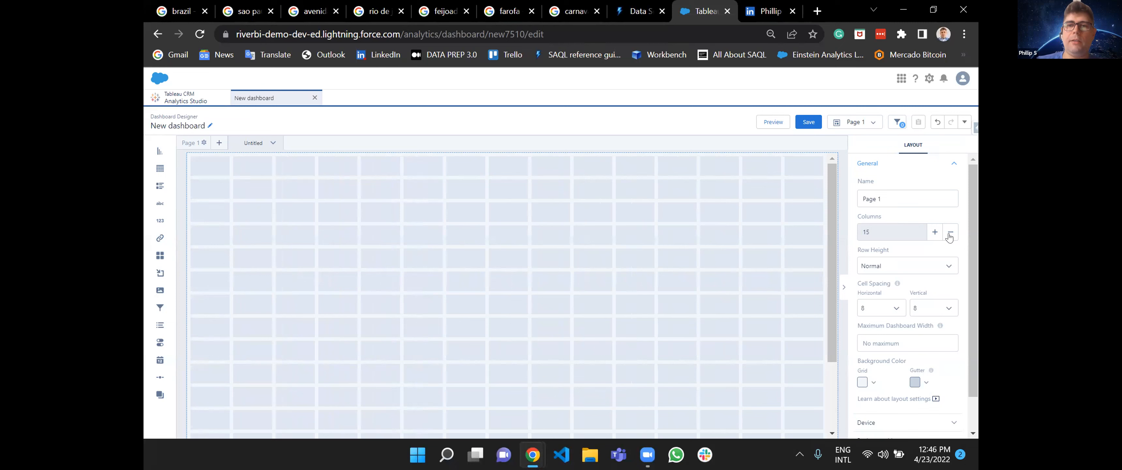
left_click(950, 233)
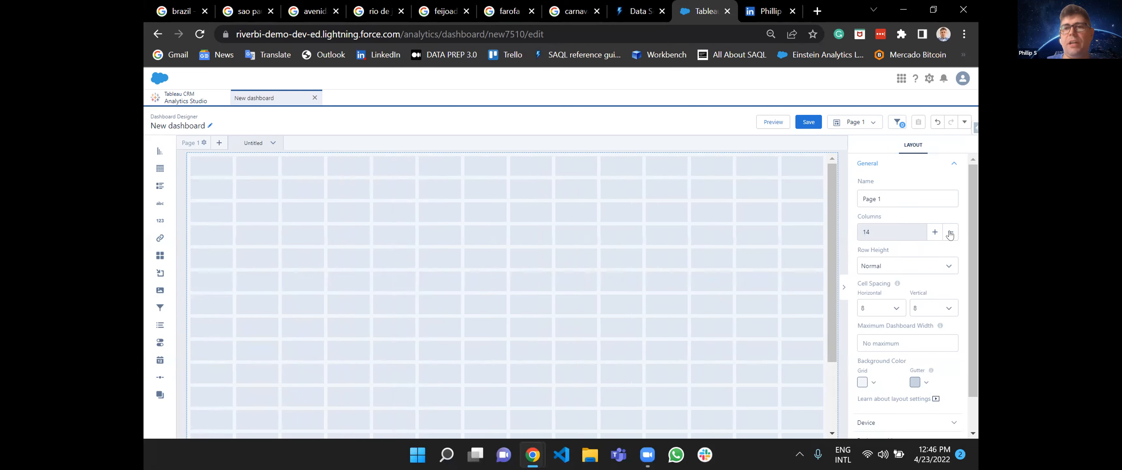
left_click(950, 234)
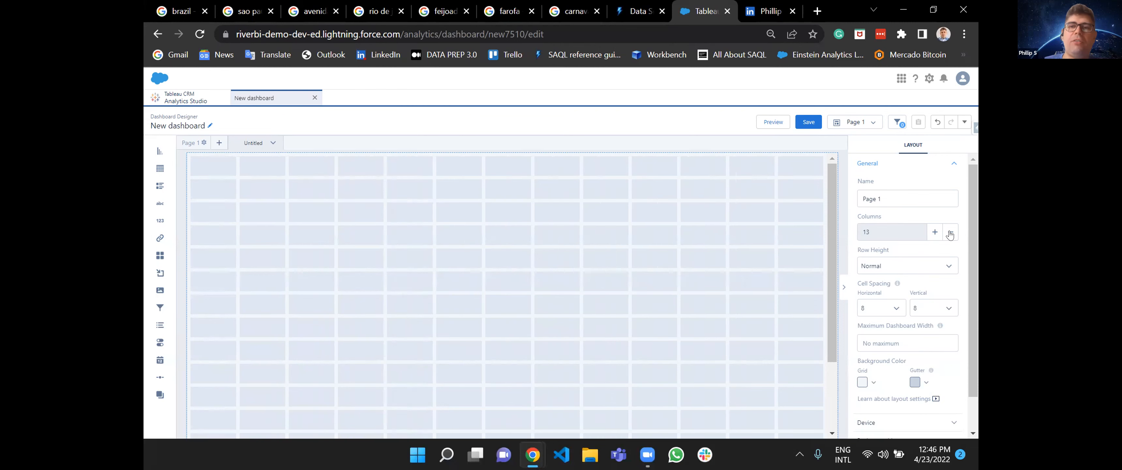
left_click(951, 234)
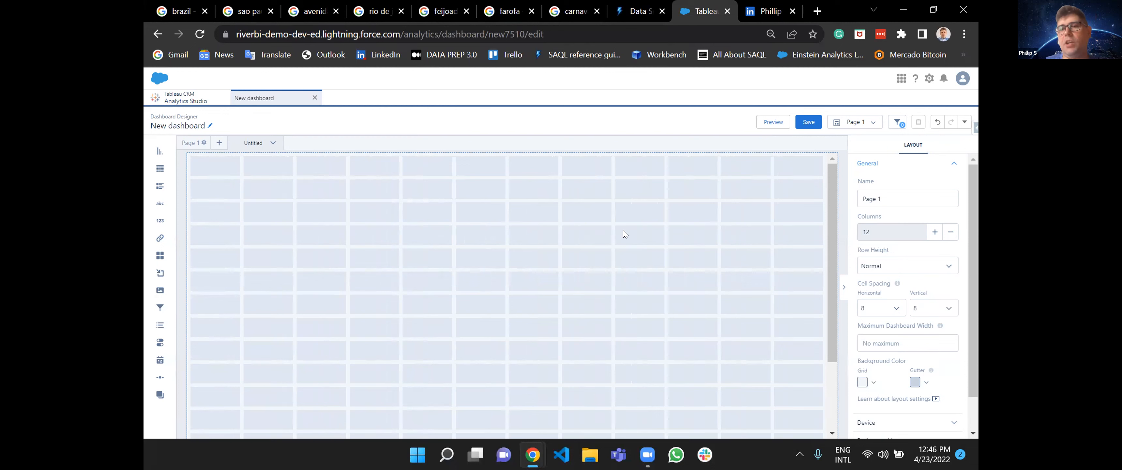
Try the Fine row height for the layout and set it back to Normal.
left_click(921, 271)
left_click(886, 292)
left_click(904, 266)
left_click(887, 281)
Try horizontal cell spacings of 16 and 0, and return the spacing to 8.
left_click(879, 307)
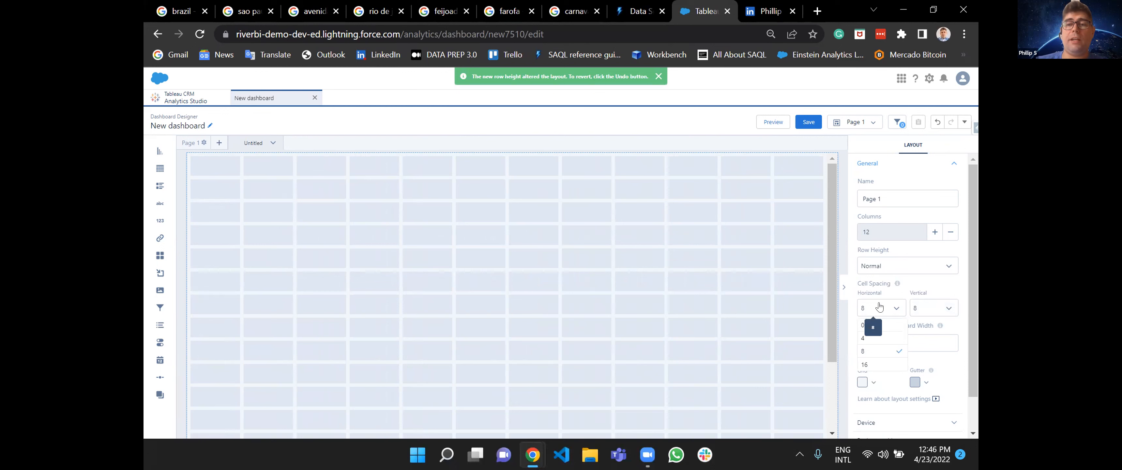
left_click(874, 365)
left_click(891, 313)
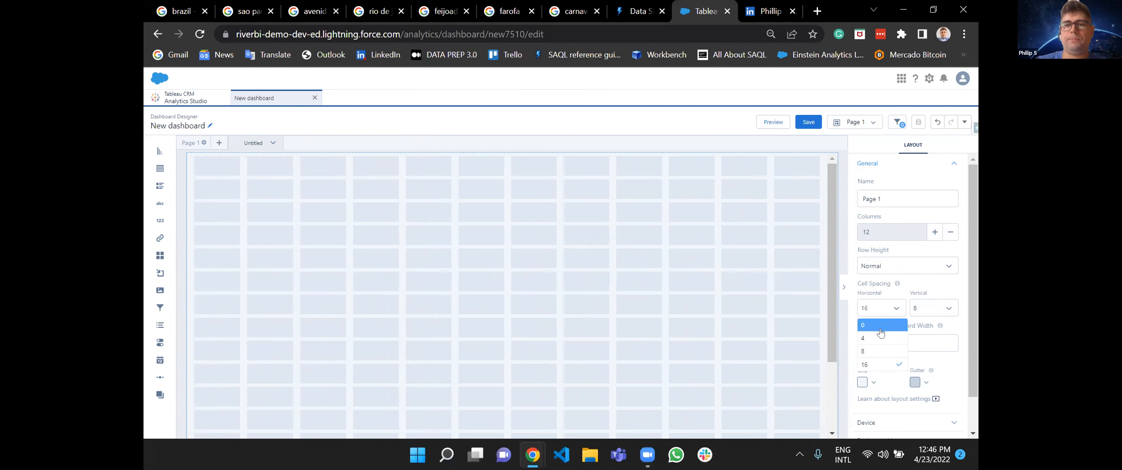
left_click(880, 327)
left_click(887, 310)
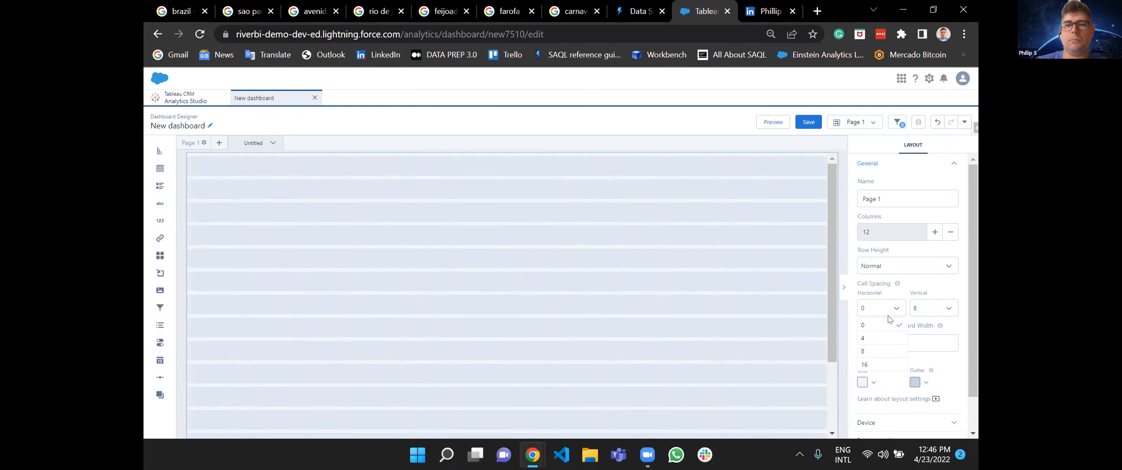
left_click(883, 353)
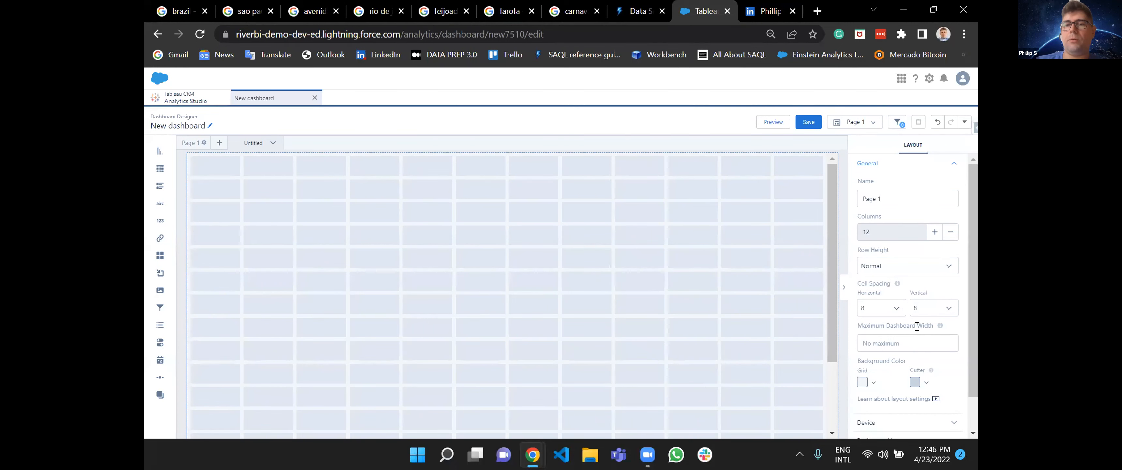
Set both the grid and gutter background colors to the darkest navy blue.
scroll(917, 333, "down", 1)
left_click(862, 344)
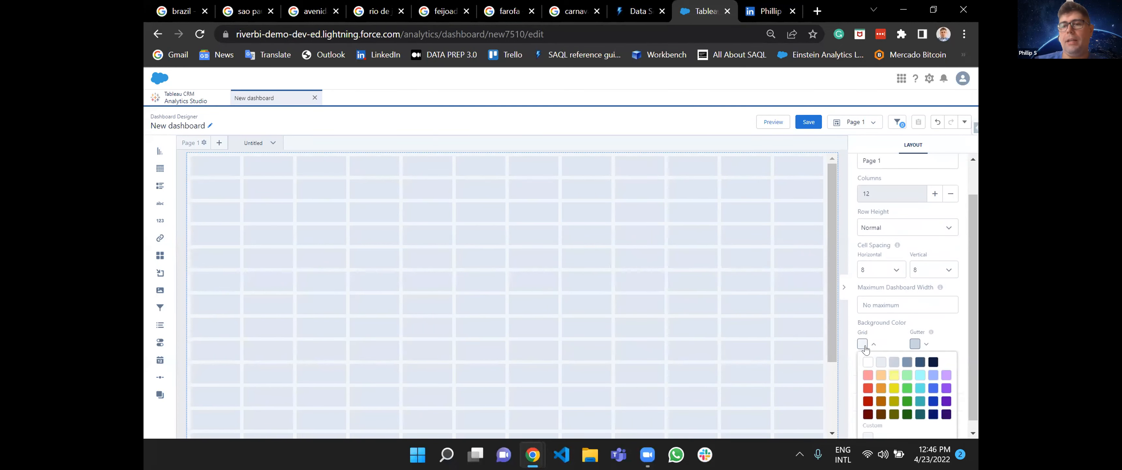
left_click(934, 362)
left_click(920, 343)
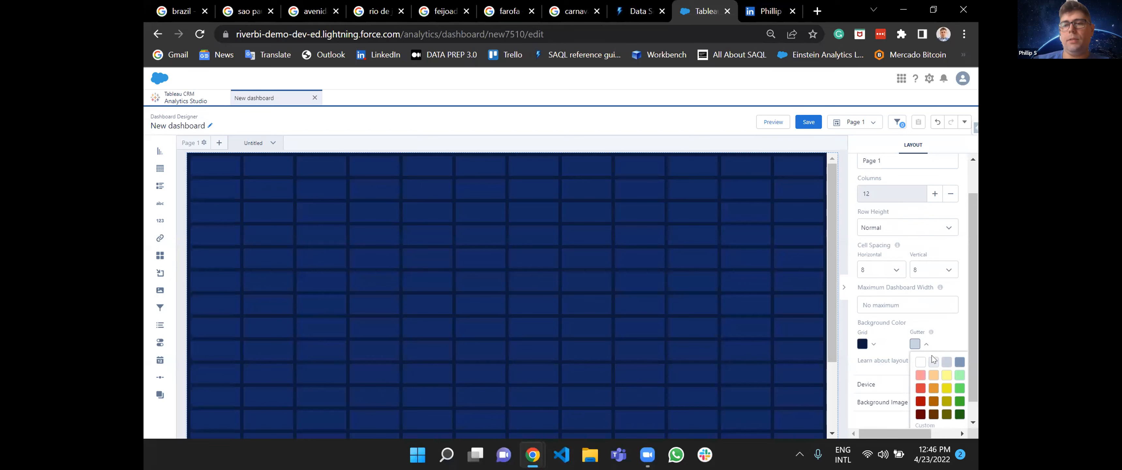
left_click(944, 362)
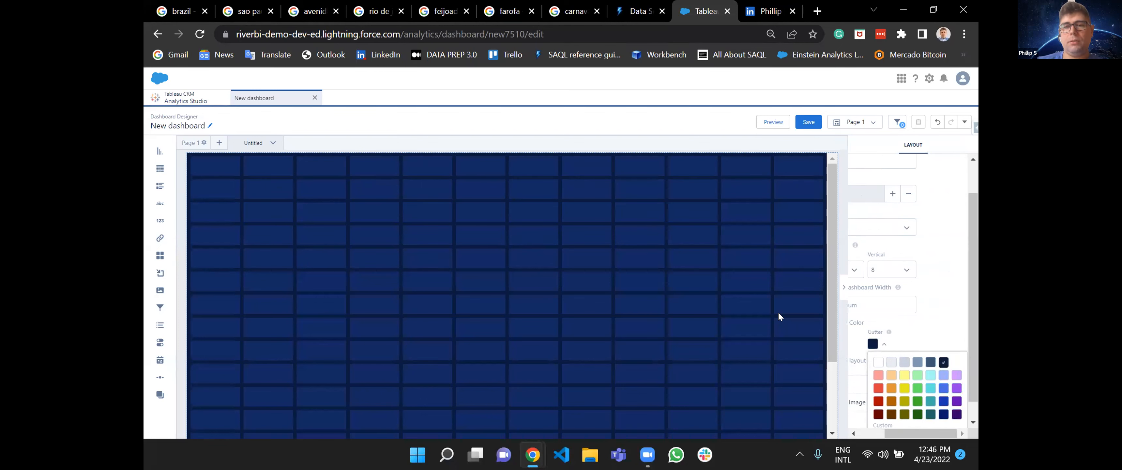
scroll(910, 324, "left", 1)
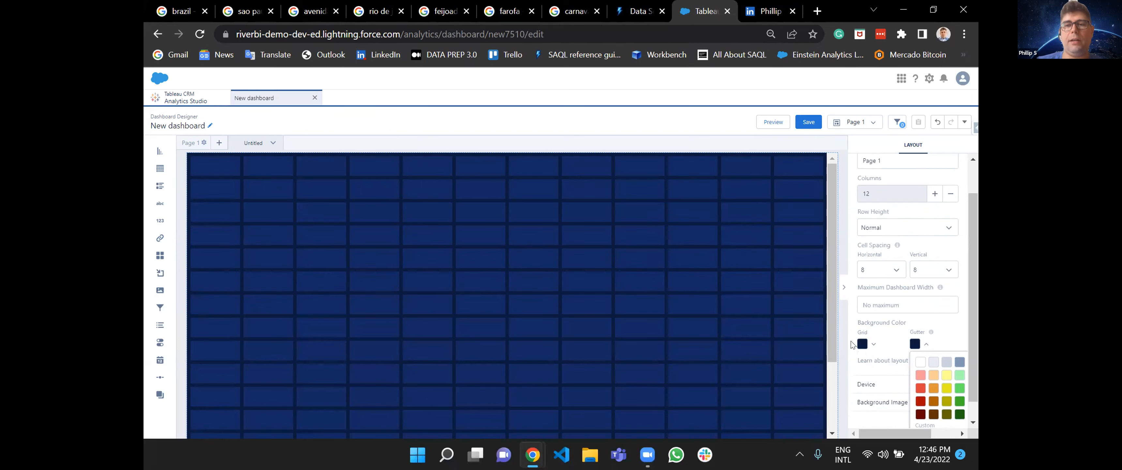
Open the layout's device settings and examine the orientation options, keeping All selected.
left_click(873, 385)
scroll(894, 382, "down", 3)
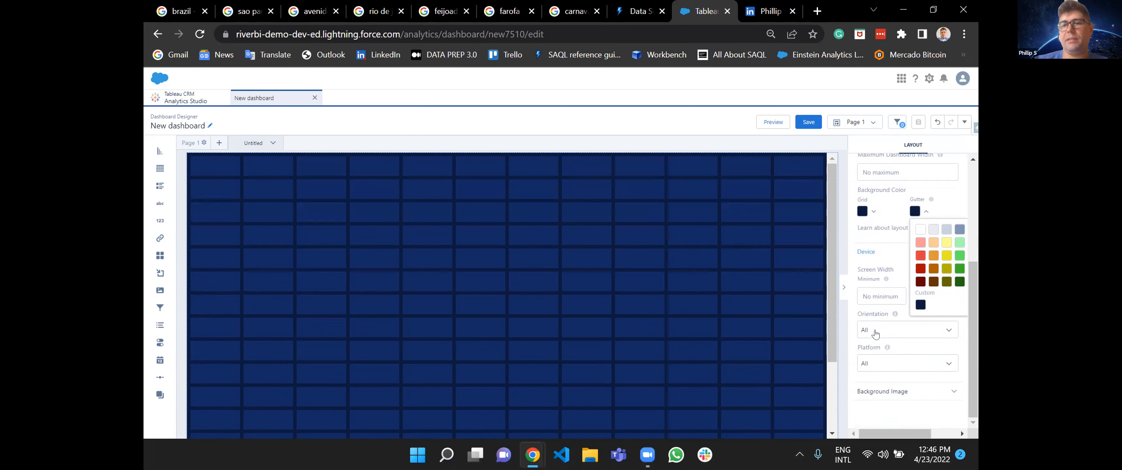
left_click(875, 335)
left_click(897, 344)
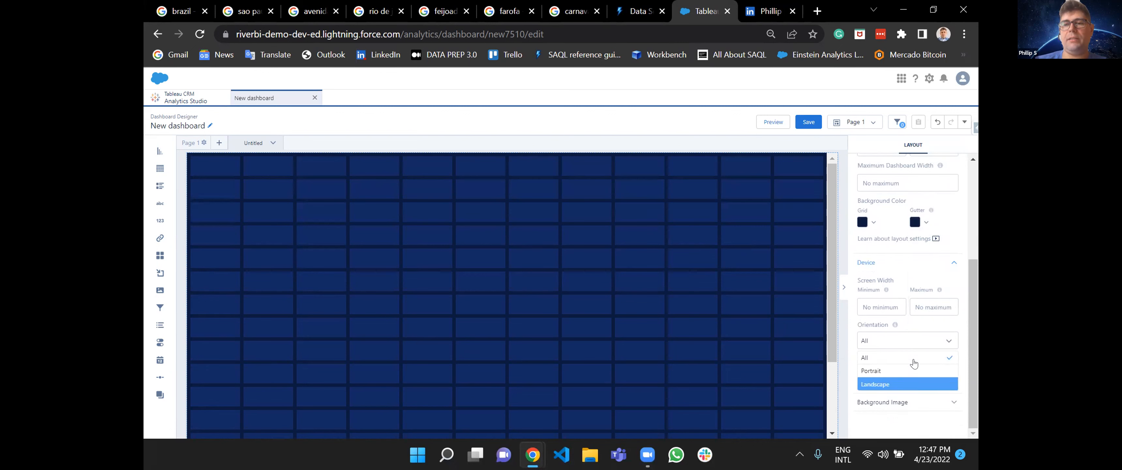
left_click(913, 358)
Try Android and iOS as the layout's device platform, and return it to All.
left_click(882, 376)
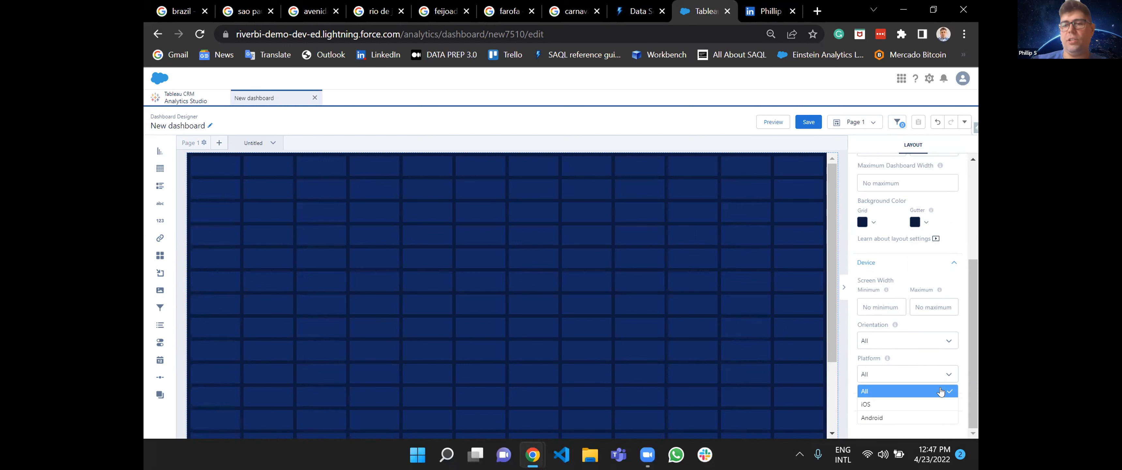
left_click(908, 418)
left_click(913, 379)
left_click(891, 404)
left_click(910, 375)
left_click(887, 391)
Review the platform options, keeping All, and examine the layout's background image settings.
left_click(948, 375)
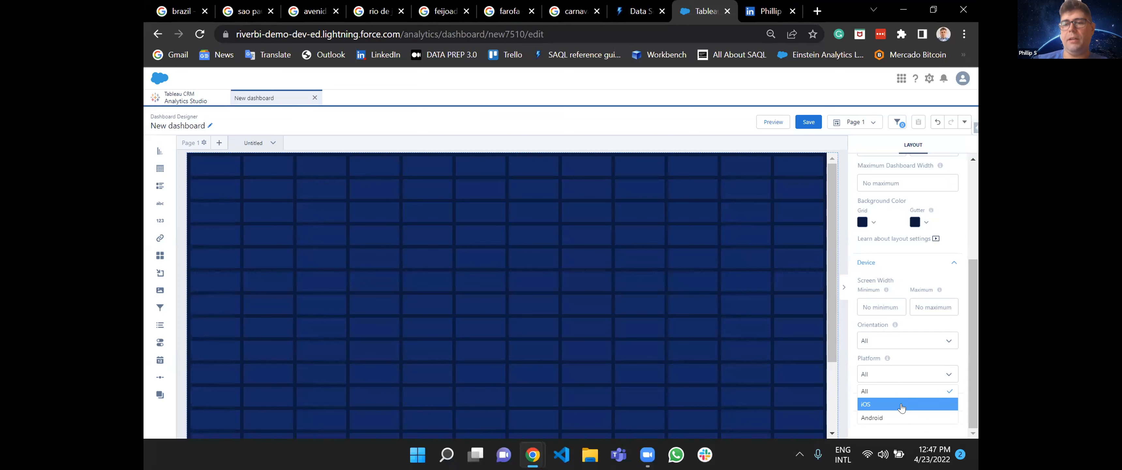
left_click(907, 391)
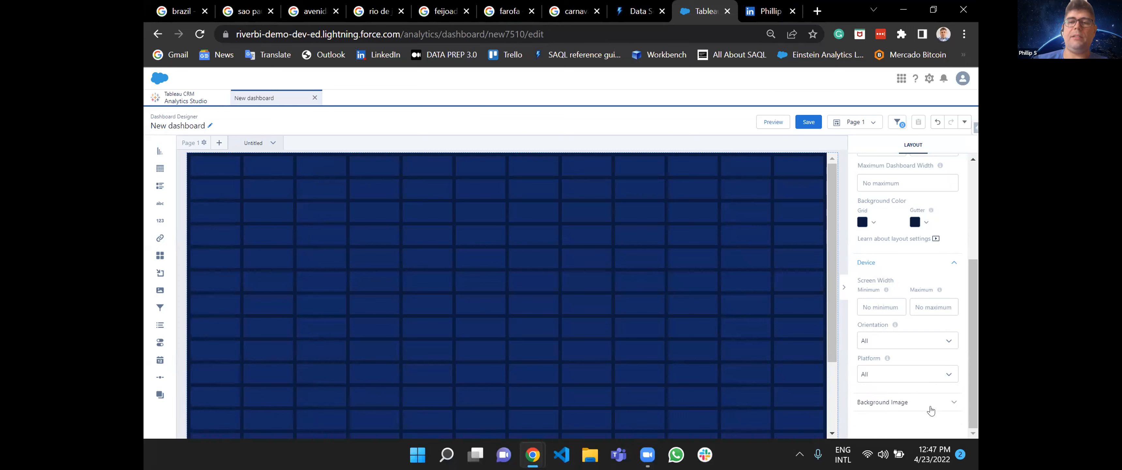
left_click(919, 404)
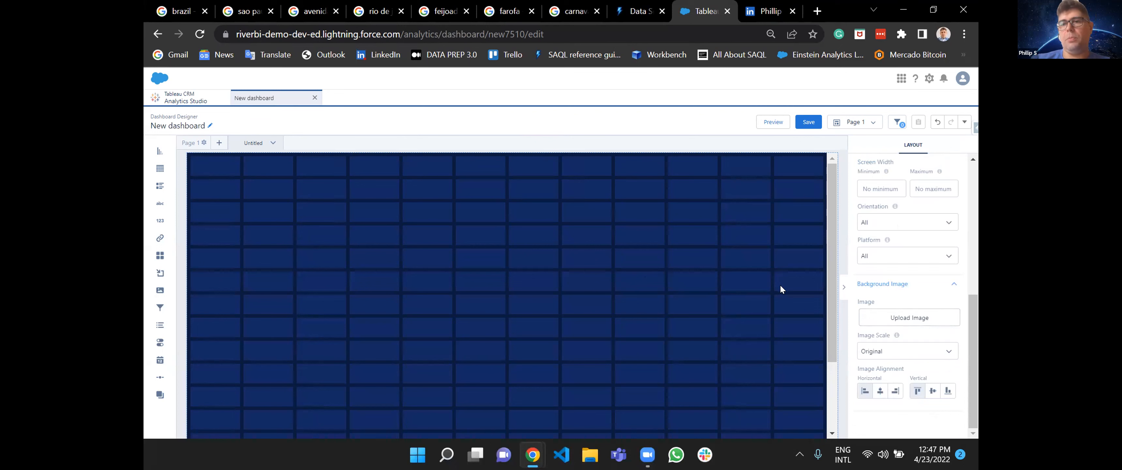
scroll(914, 275, "up", 6)
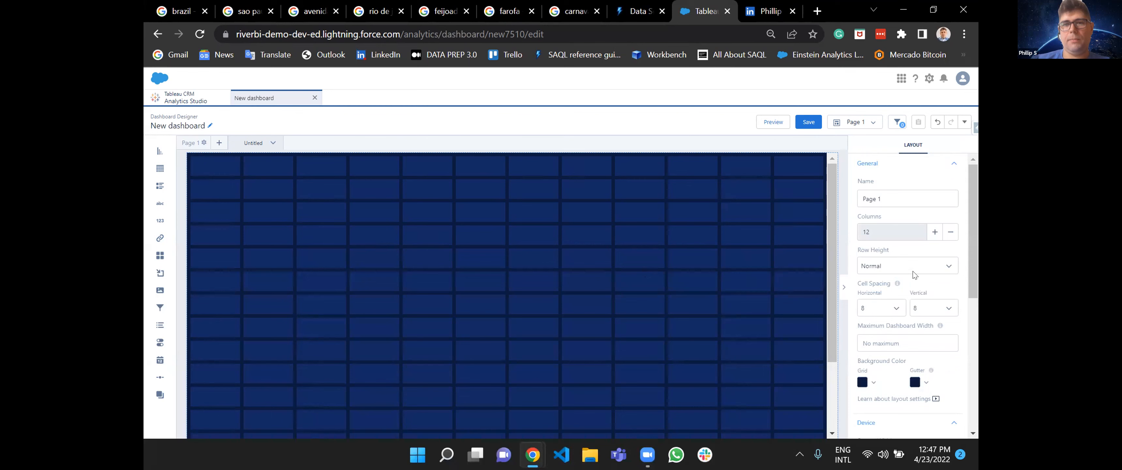
Add a new dashboard page named Page 2.
left_click(219, 143)
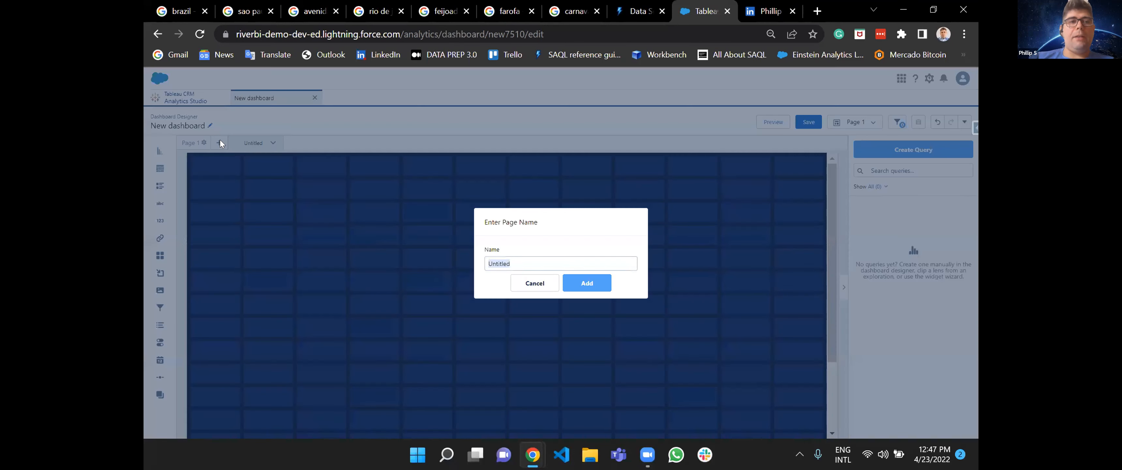
type("P")
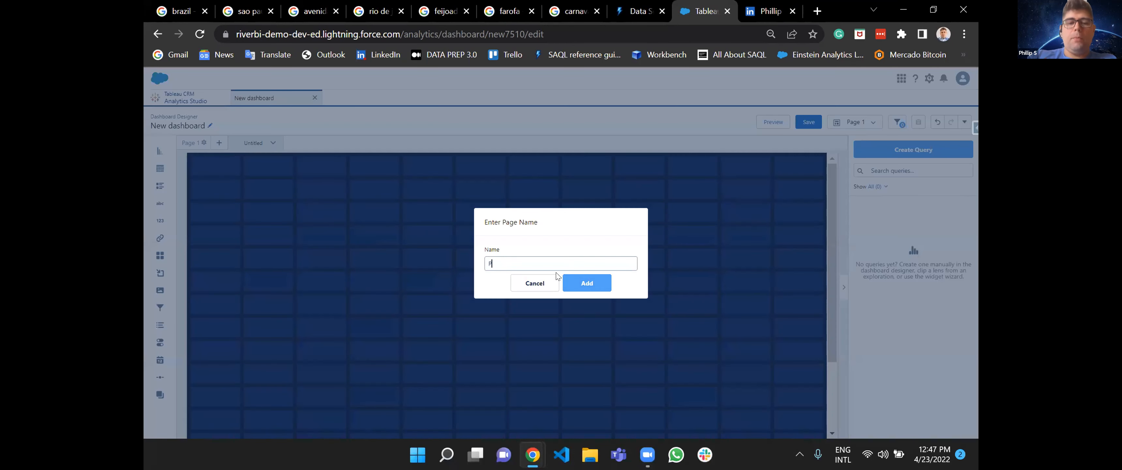
type("age 2")
left_click(587, 281)
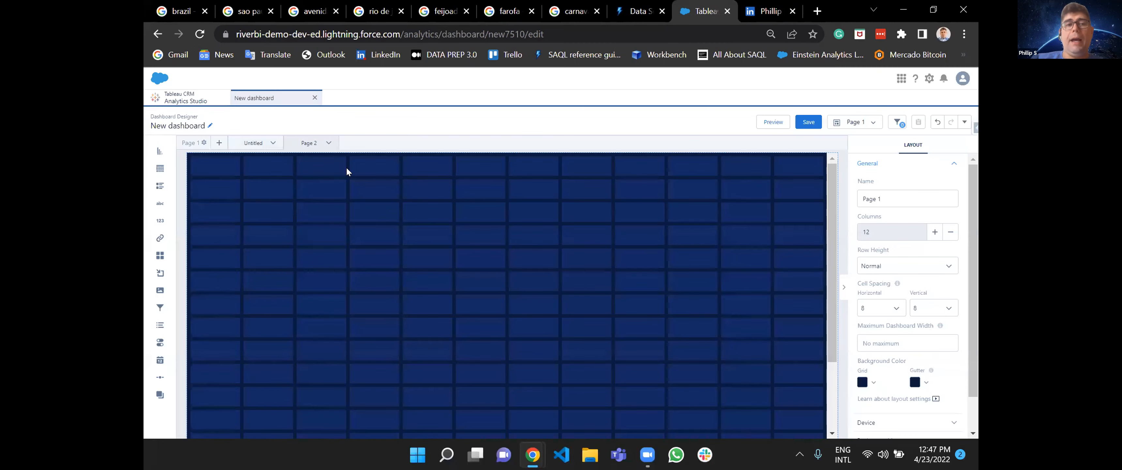
On the Untitled page, place a chart in the upper grid, a table beside it, and a second chart a few rows below.
left_click(256, 139)
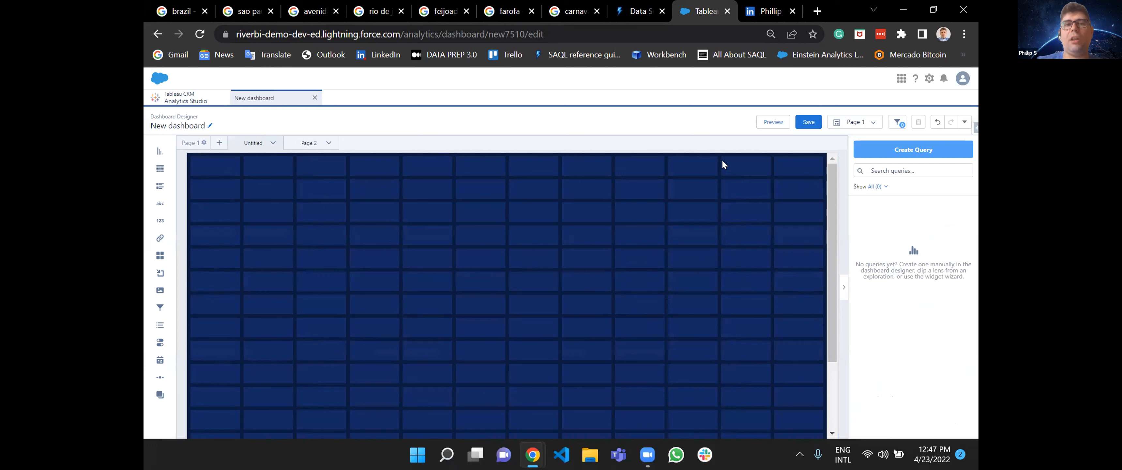
left_click_drag(160, 155, 297, 210)
left_click_drag(160, 168, 507, 200)
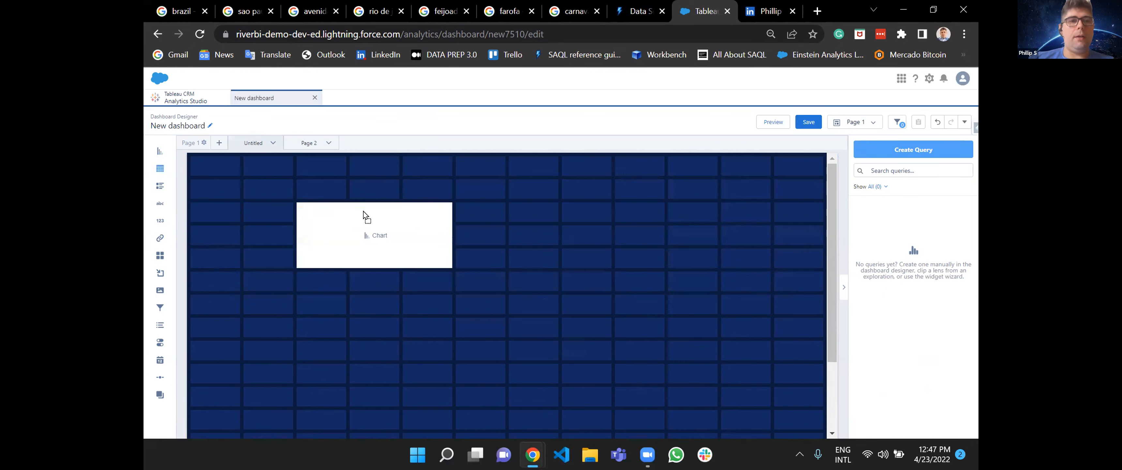
left_click_drag(159, 152, 373, 343)
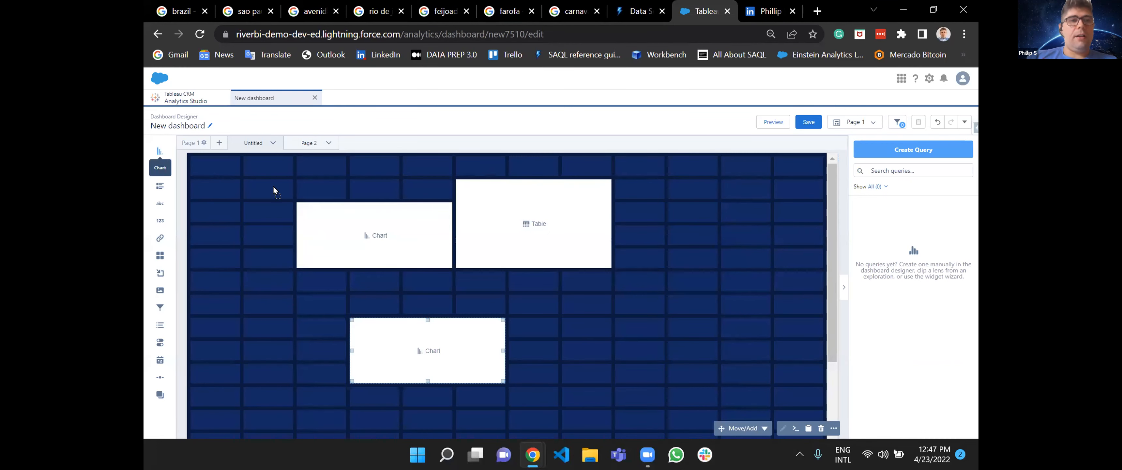
Place a third chart to the right of the lower chart, and delete the table and the upper chart.
left_click_drag(273, 186, 615, 284)
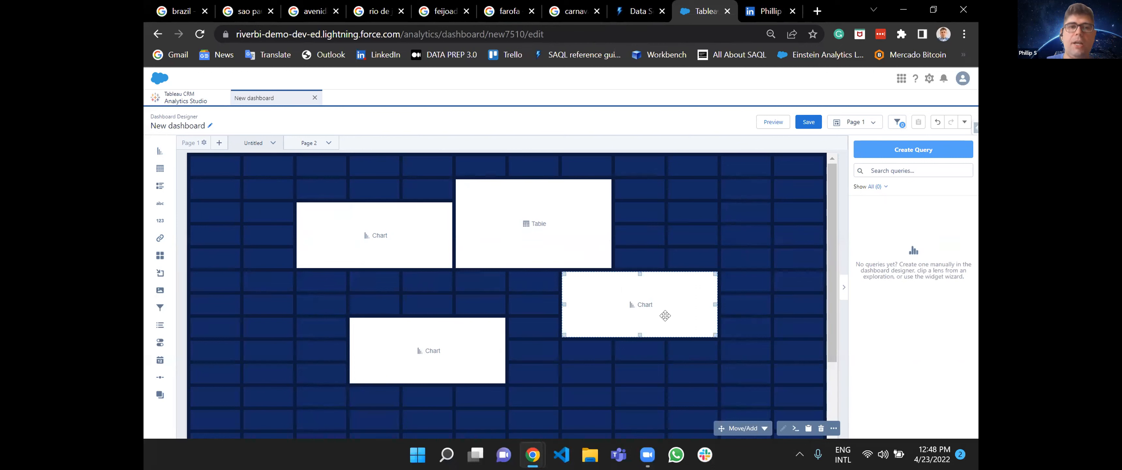
left_click(484, 212)
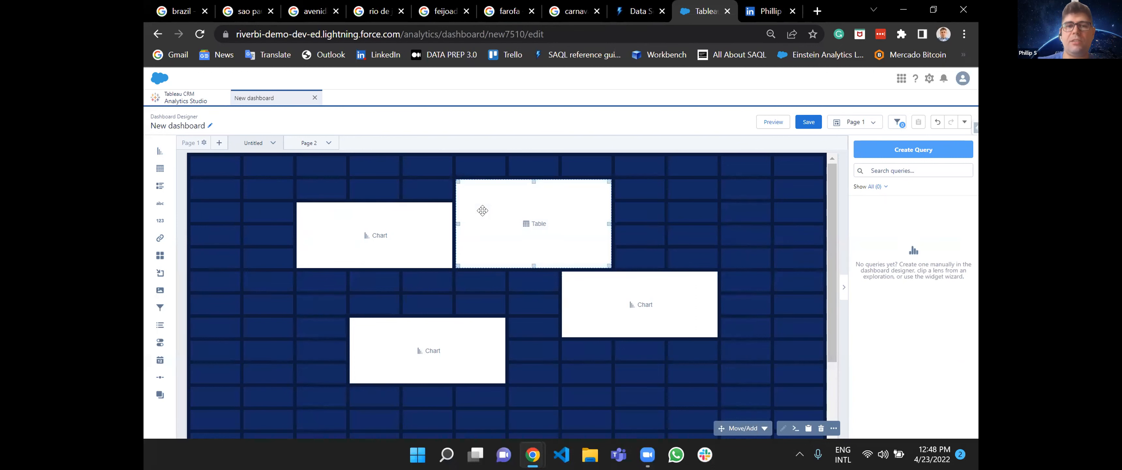
key("Delete")
left_click(418, 218)
key("Delete")
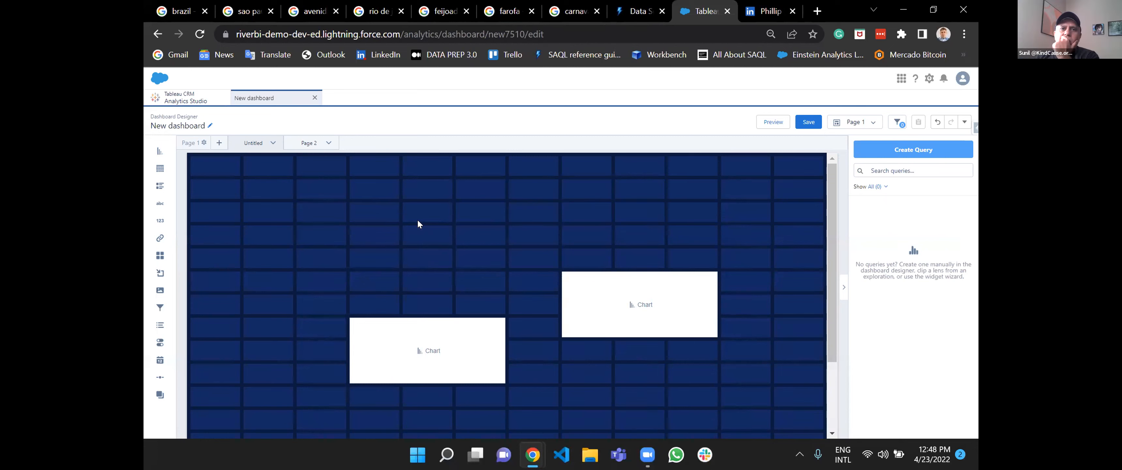
left_click(626, 306)
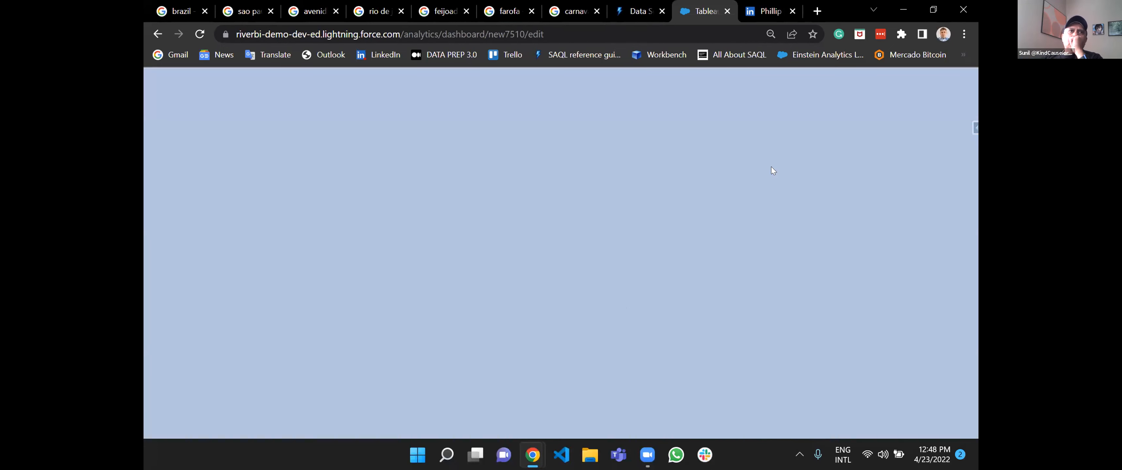
Return to the Created By Me list, reload it, and create a new blank dashboard.
left_click(156, 35)
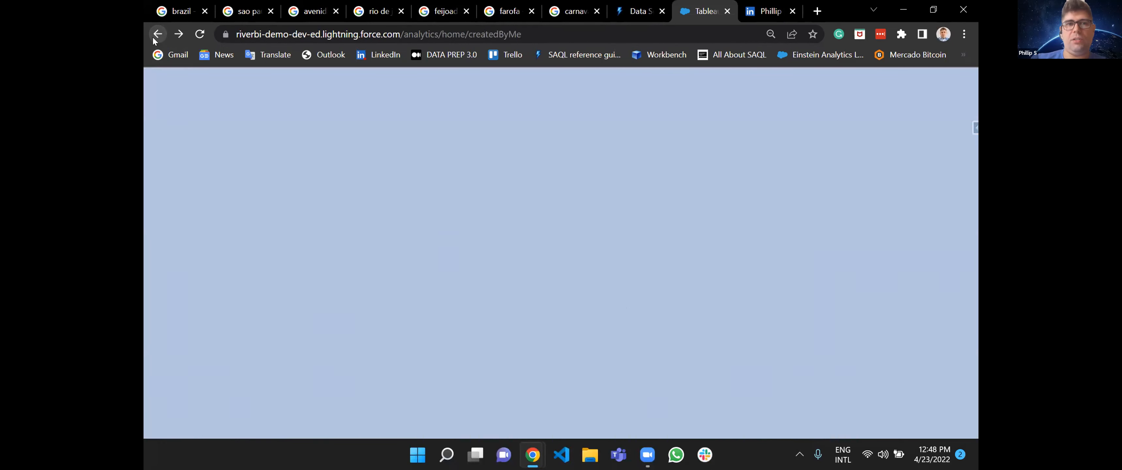
left_click(197, 37)
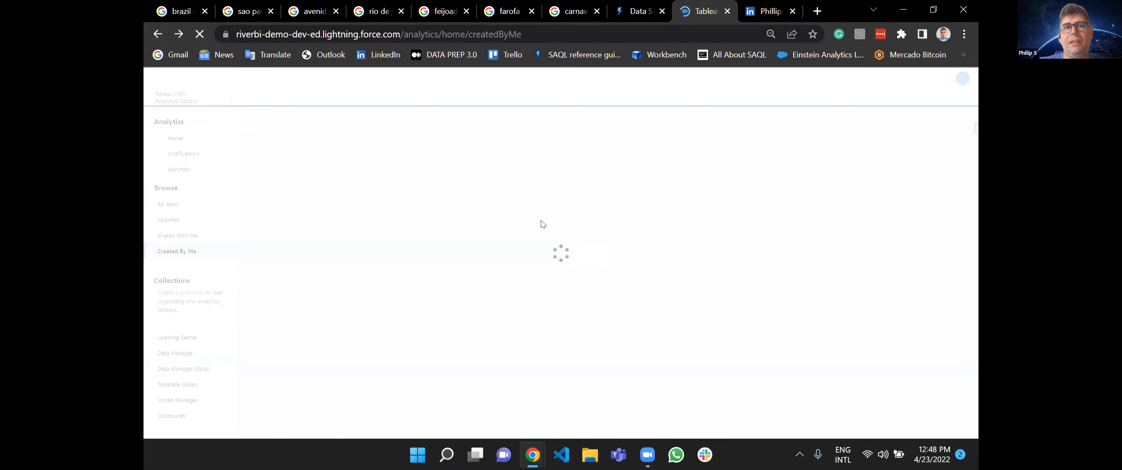
left_click(920, 126)
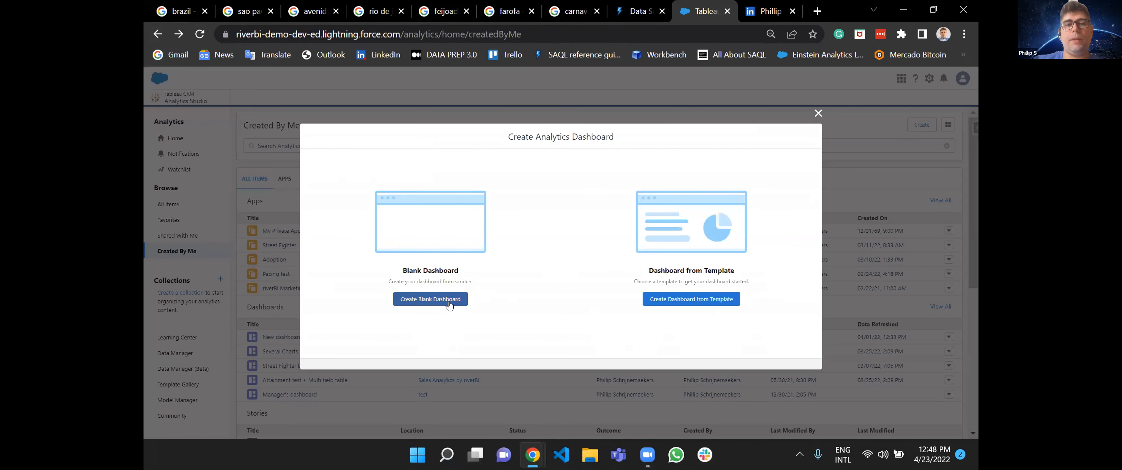
left_click(449, 301)
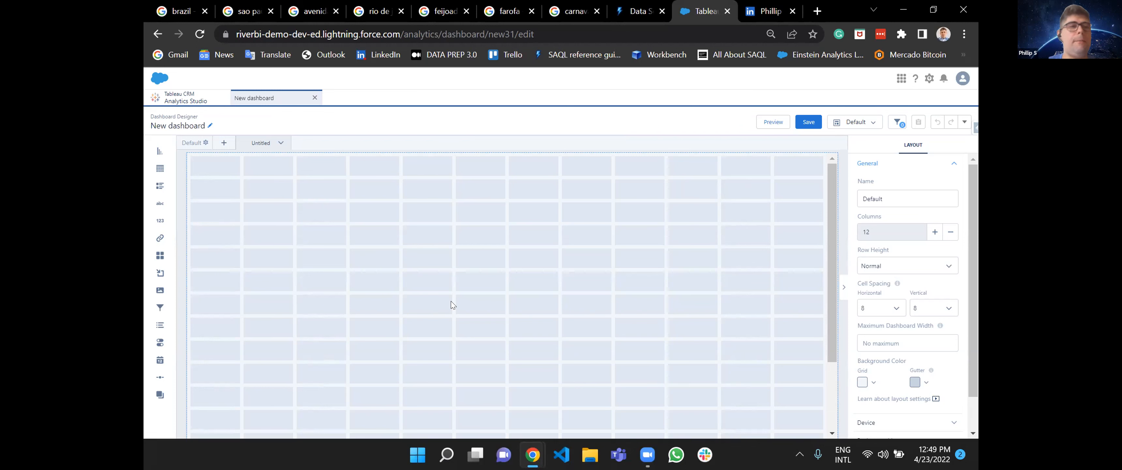
Add a dashboard page named Page 2.
left_click(224, 143)
type("P")
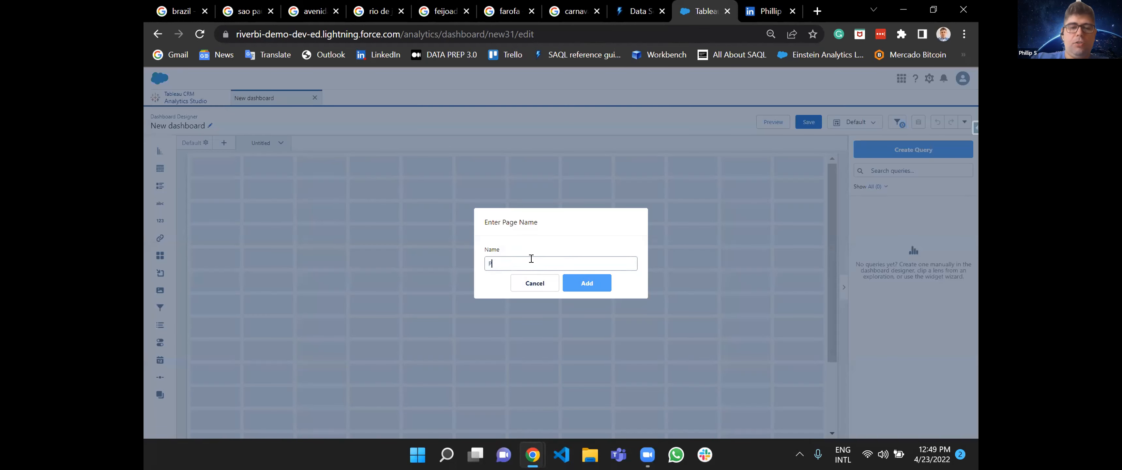
type("age 2")
left_click(587, 283)
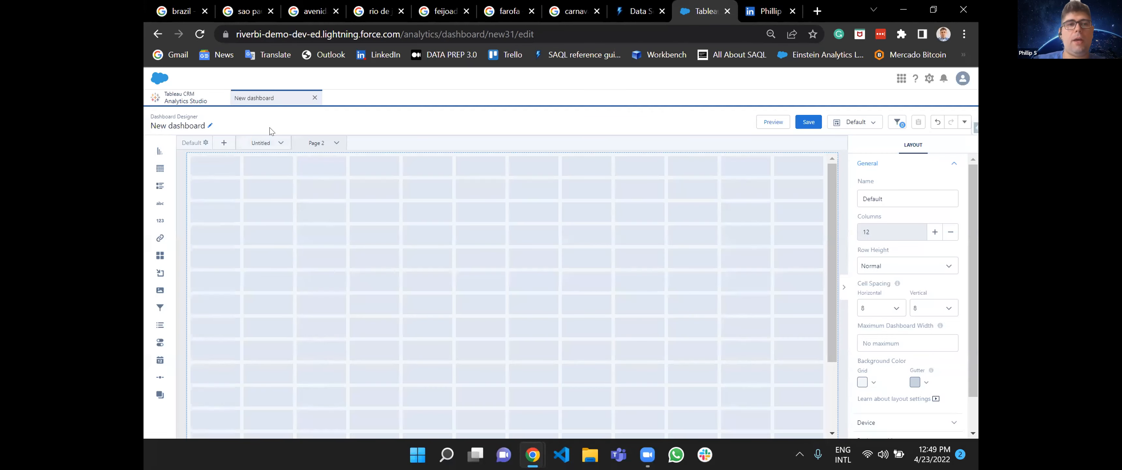
On the Untitled page, place a container in the grid's upper-left corner and enlarge it to all 12 columns and about ten rows.
left_click(315, 140)
left_click(274, 143)
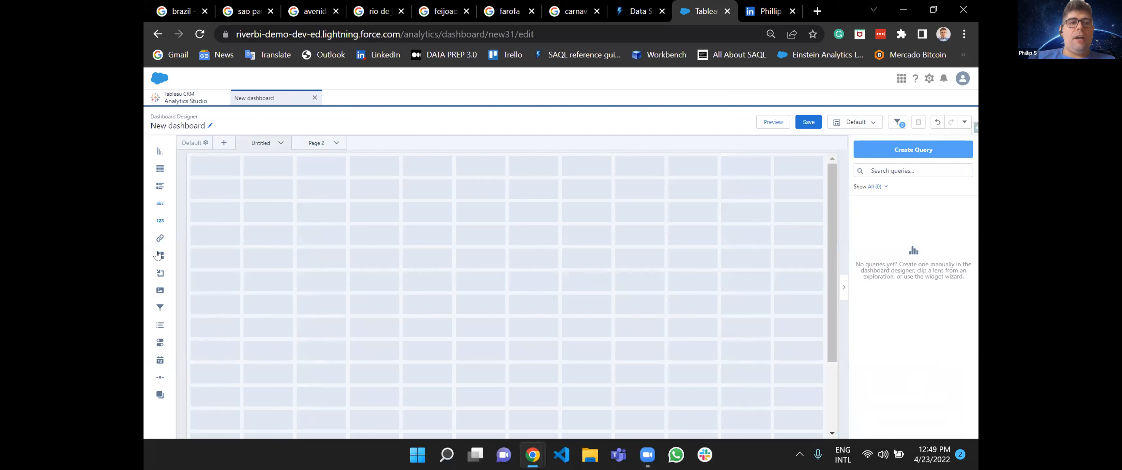
left_click_drag(160, 273, 275, 188)
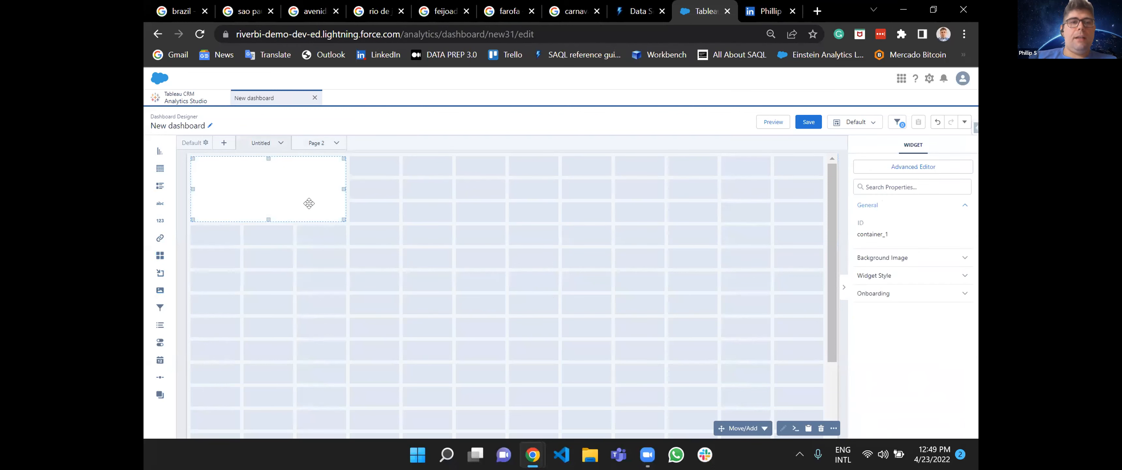
left_click_drag(342, 222, 795, 373)
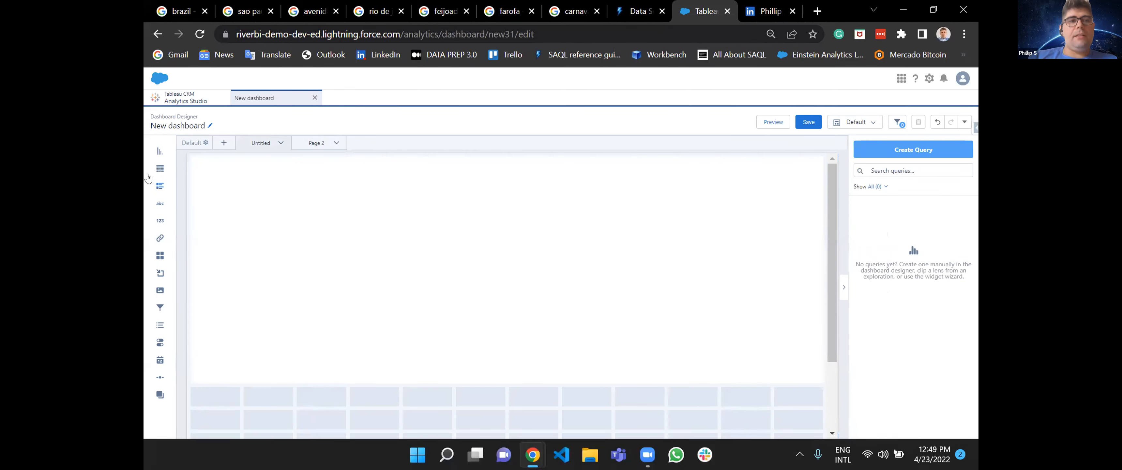
Inside the container, place a chart on the left and a table to its right, enlarging both towards the container's lower edge.
left_click_drag(160, 154, 226, 248)
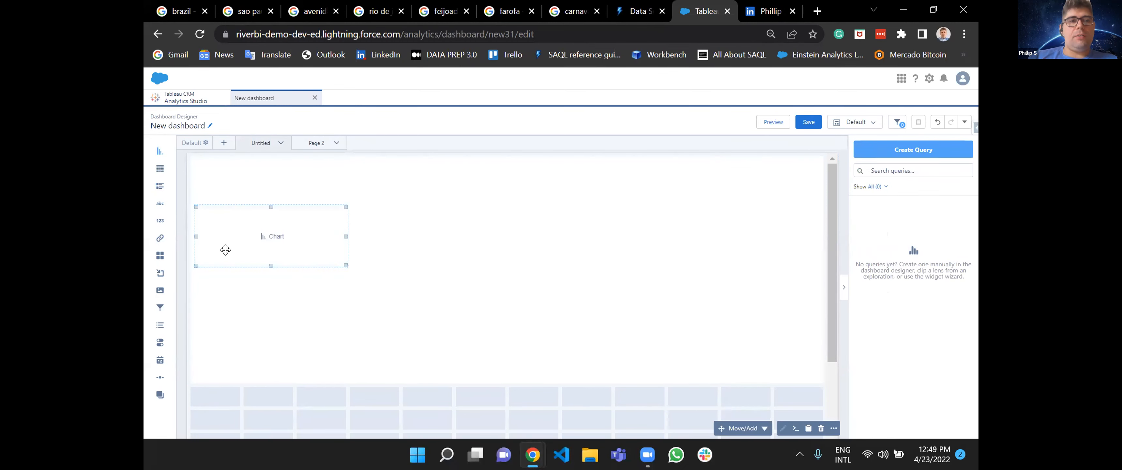
left_click_drag(341, 260, 395, 370)
left_click_drag(160, 169, 439, 232)
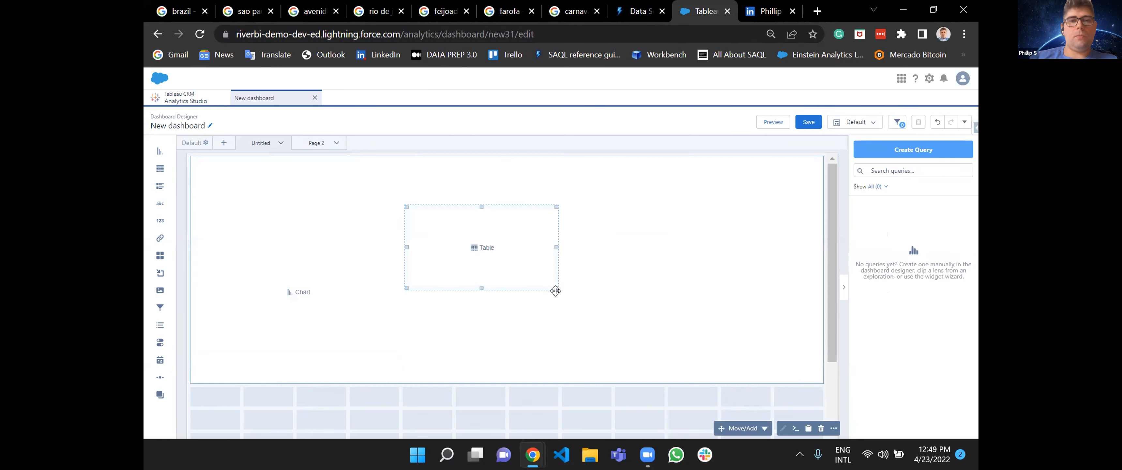
left_click_drag(554, 290, 811, 369)
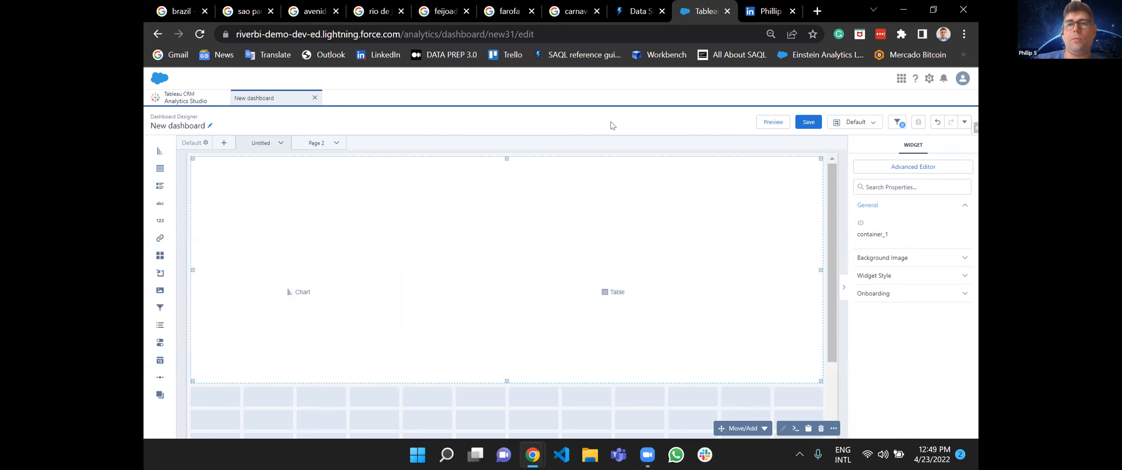
left_click(800, 151)
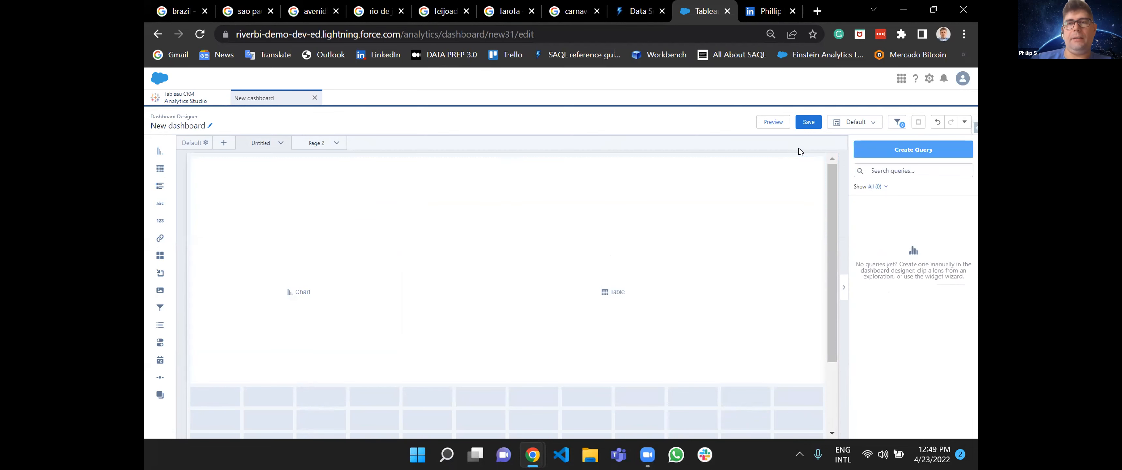
Review the dataset, existing query and Salesforce object sources for the container's chart, and choose the Opportunities dataset.
left_click(298, 292)
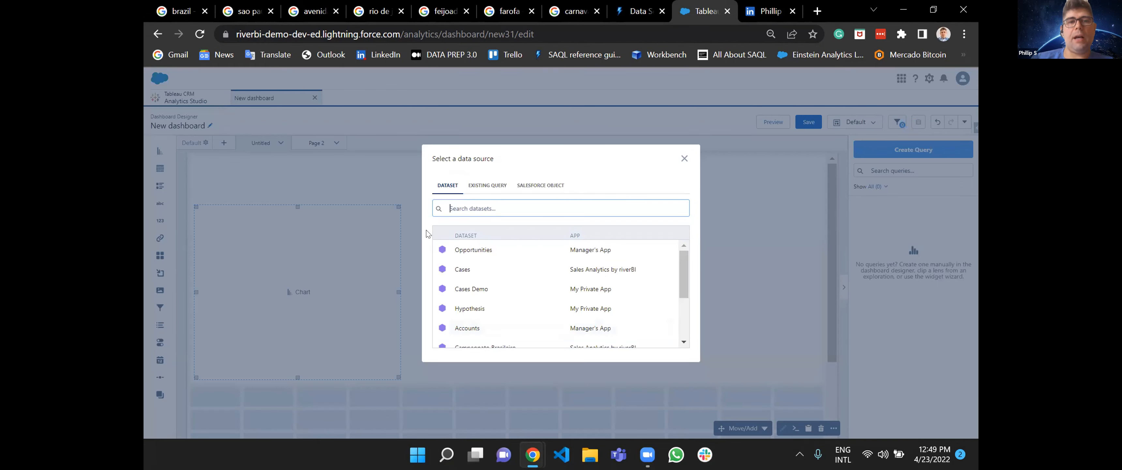
scroll(525, 338, "down", 4)
scroll(527, 340, "up", 4)
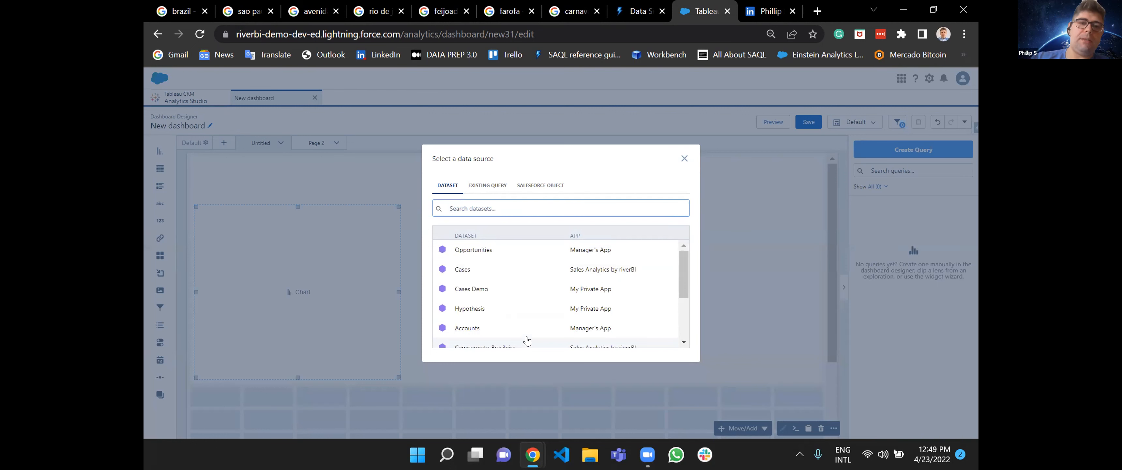
left_click(483, 187)
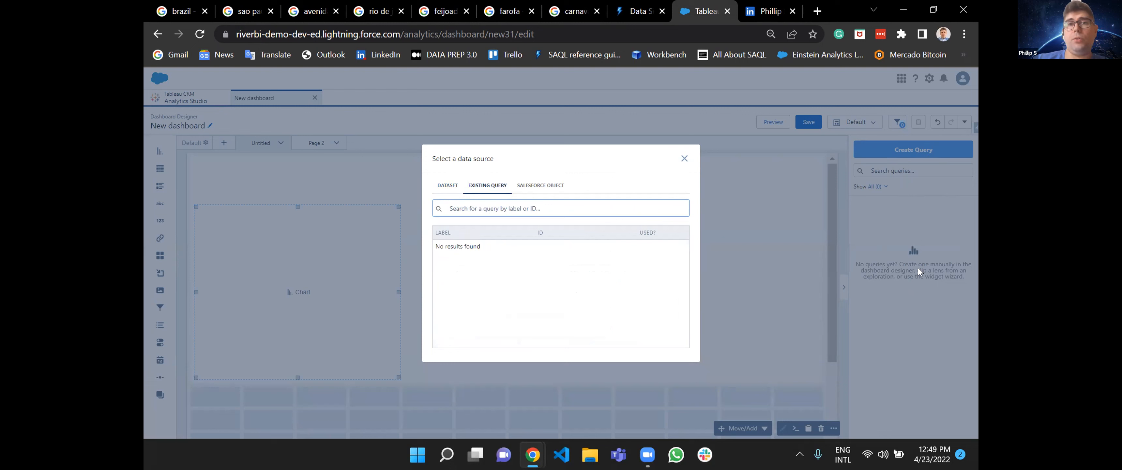
left_click(534, 188)
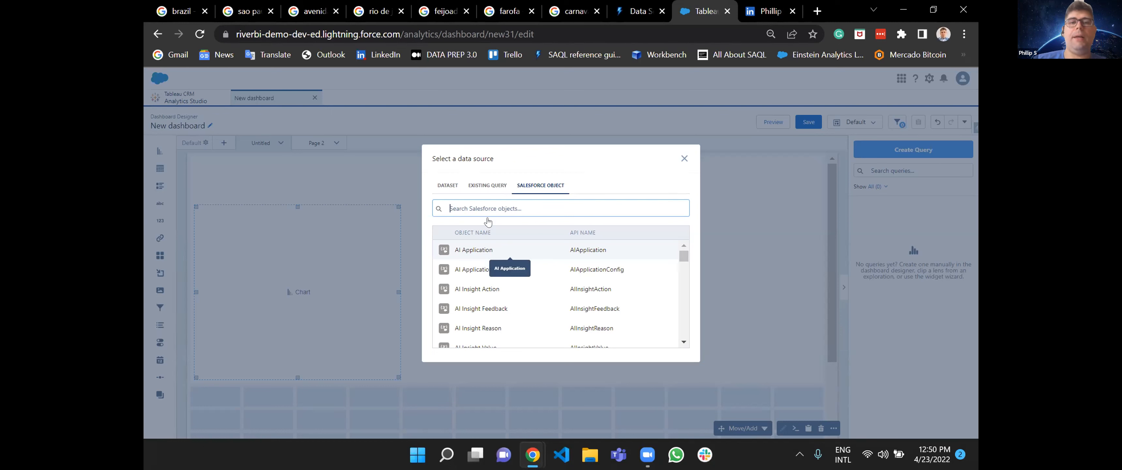
left_click(447, 186)
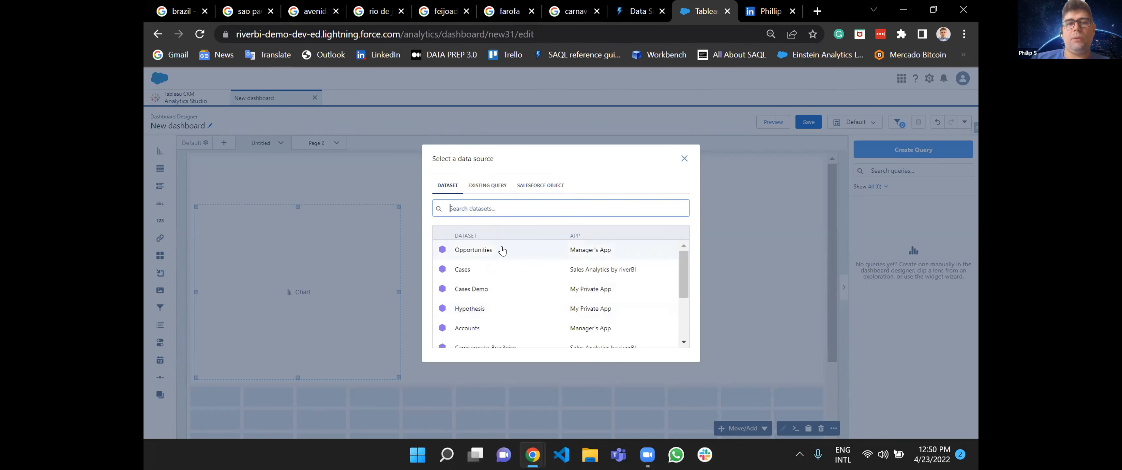
left_click(471, 250)
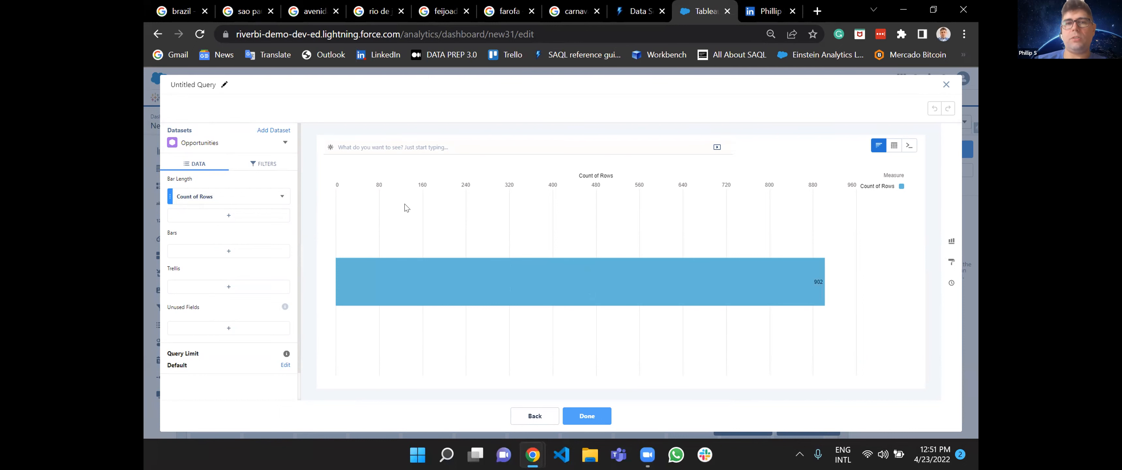
Set the query's bar length measure to Sum of Amount and inspect the bar's value.
left_click(238, 197)
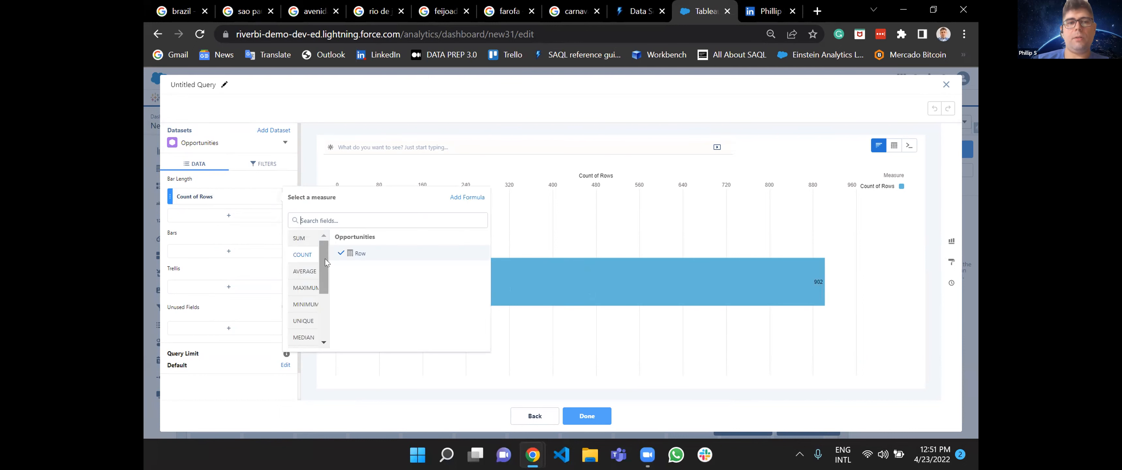
left_click(303, 244)
left_click(361, 284)
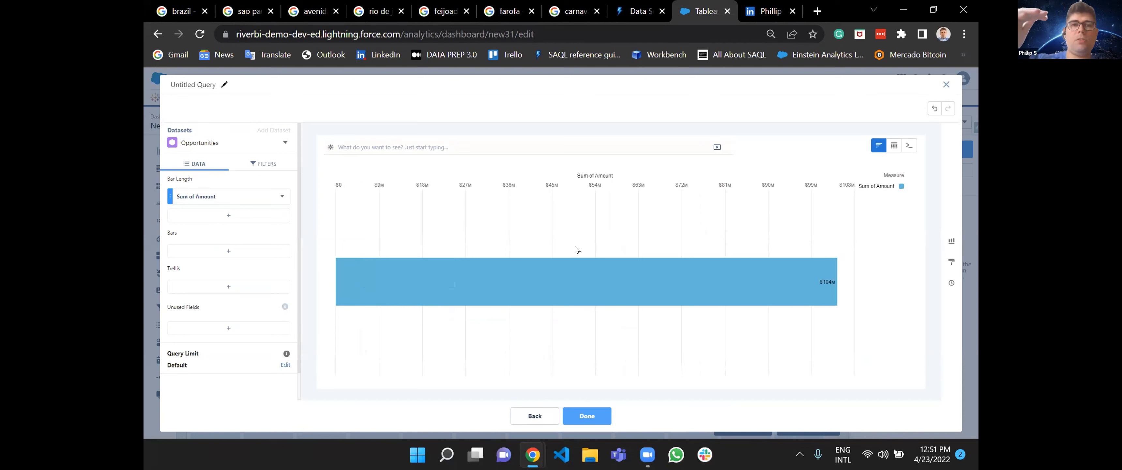
mouse_move(785, 271)
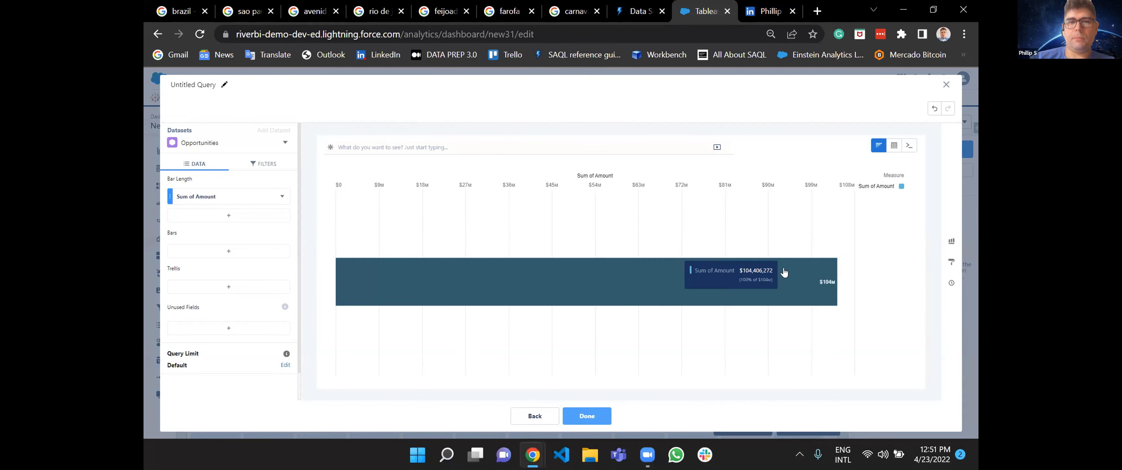
Add Count of Rows and Average of Amount as further bar length measures, and inspect the resulting bars' values.
left_click(225, 216)
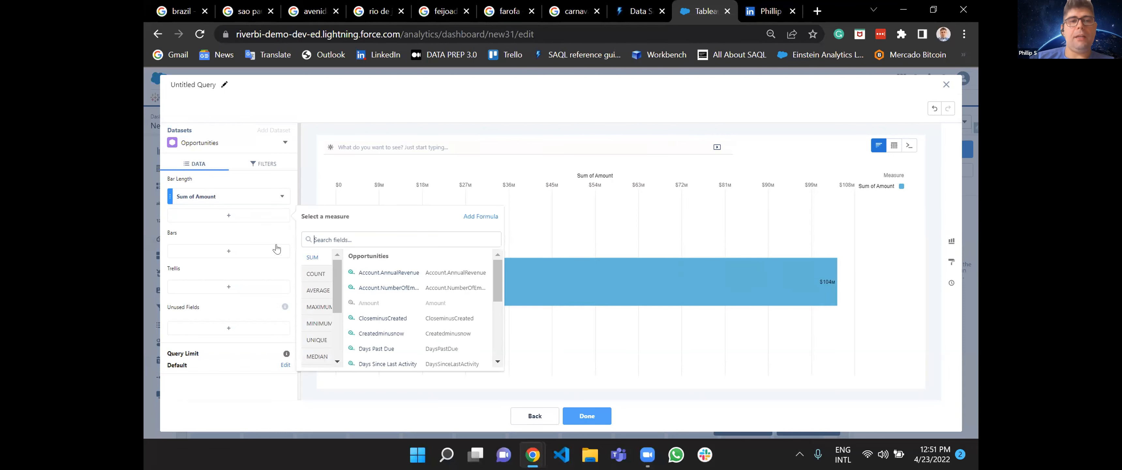
left_click(316, 274)
left_click(375, 274)
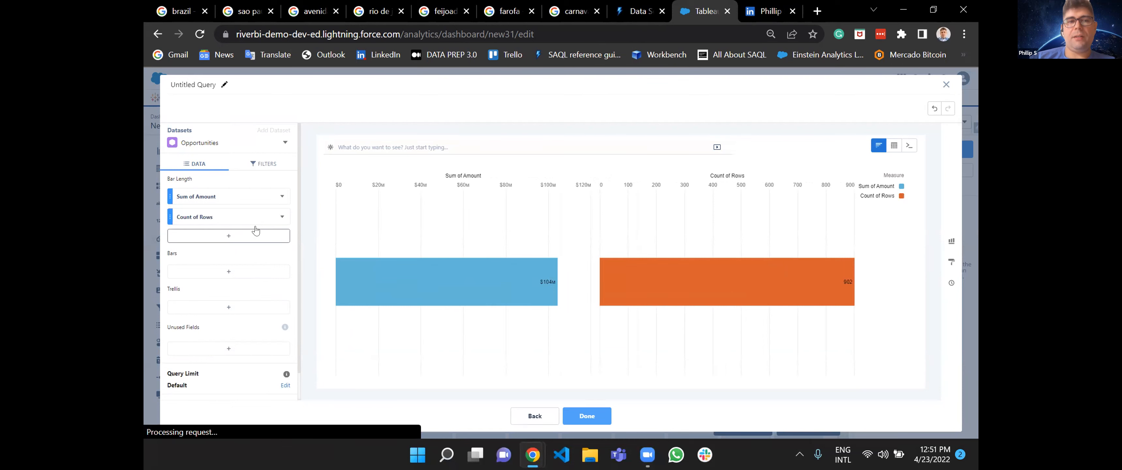
left_click(248, 236)
left_click(322, 310)
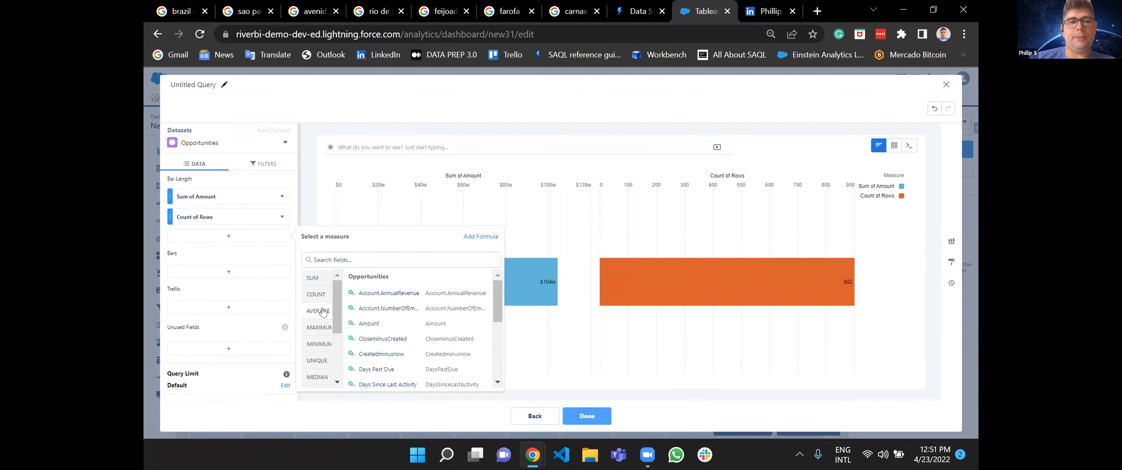
left_click(358, 322)
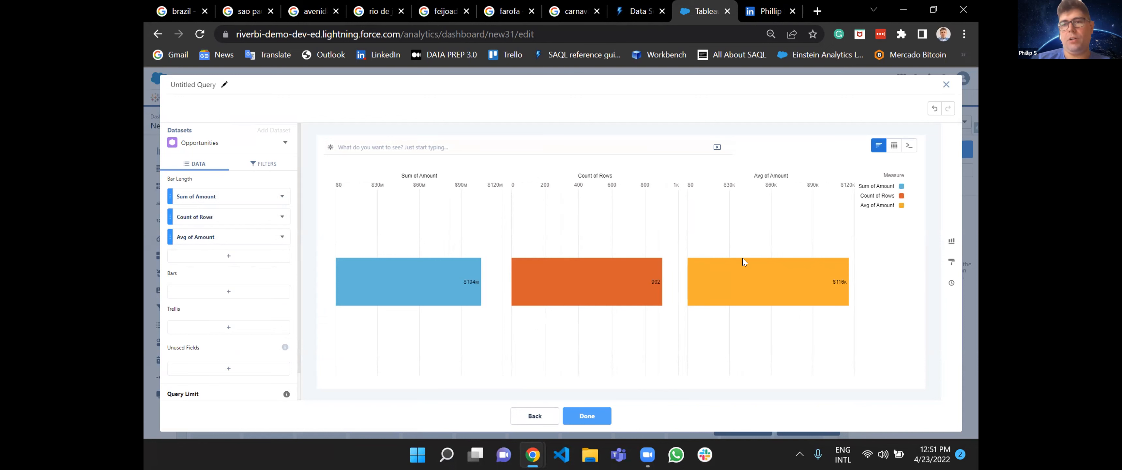
mouse_move(753, 281)
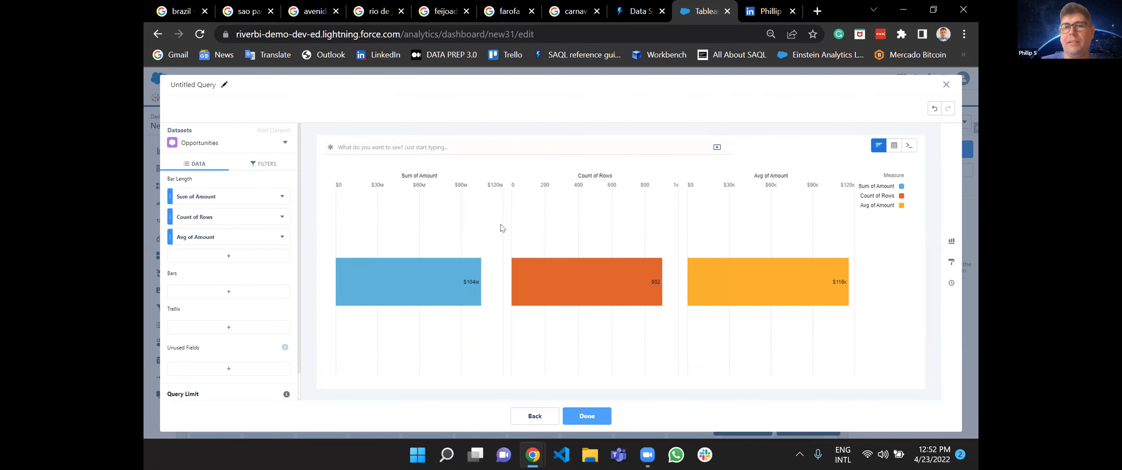
mouse_move(604, 290)
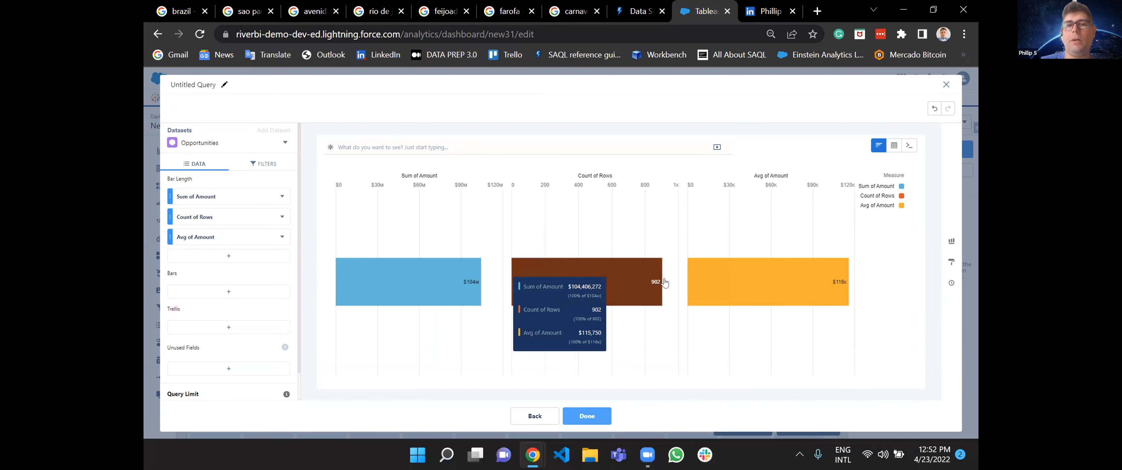
Try the Column chart type, and change the chart to a horizontal stacked bar.
left_click(952, 243)
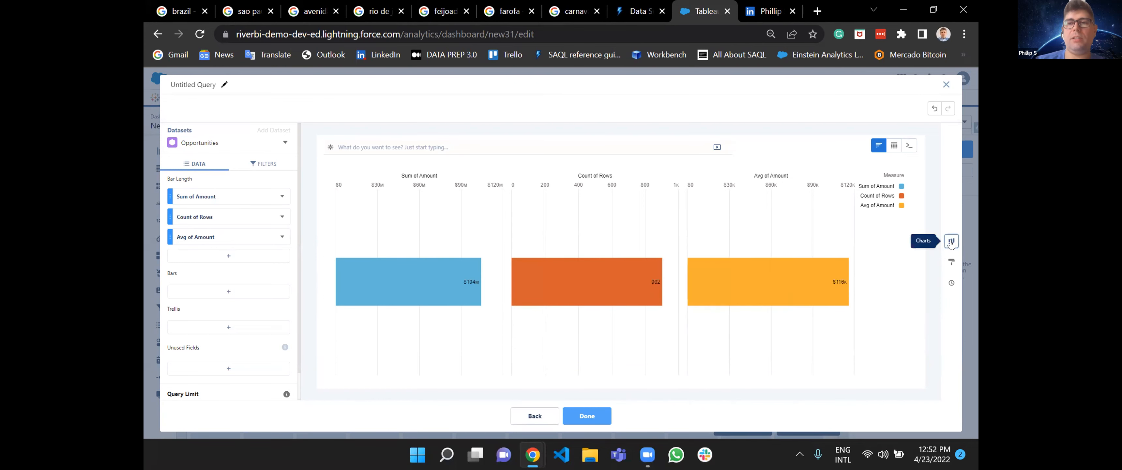
left_click(859, 175)
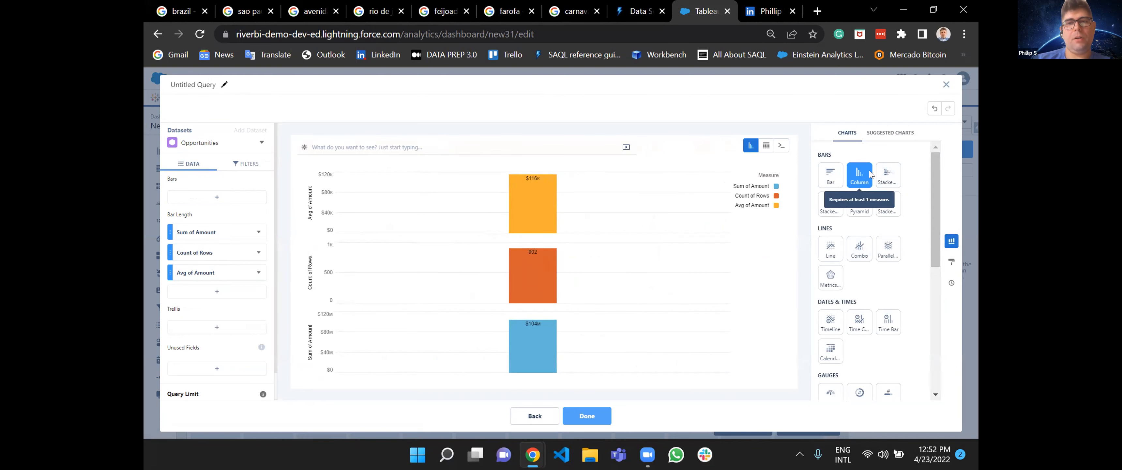
left_click(891, 183)
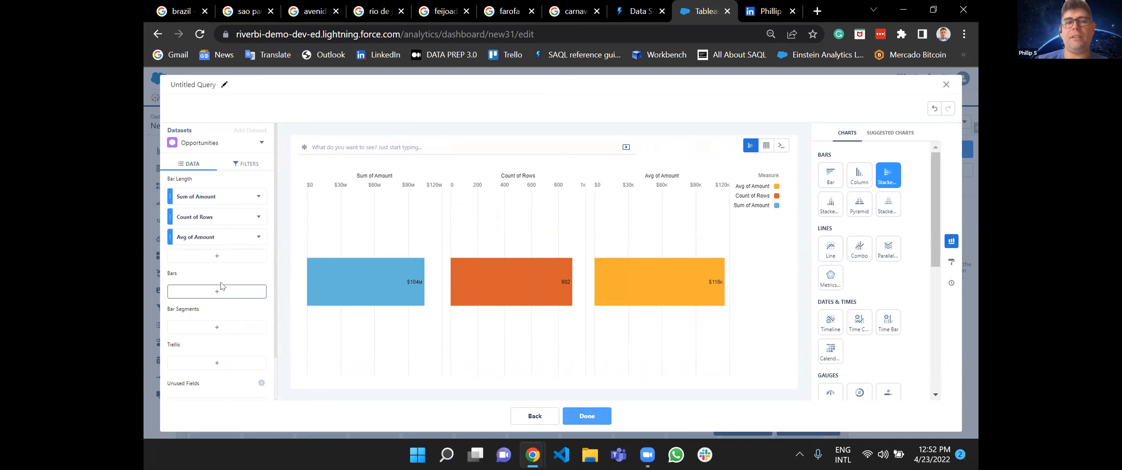
Change the chart to a Pyramid, group its bars by Account Name, and look through the accounts.
left_click(853, 210)
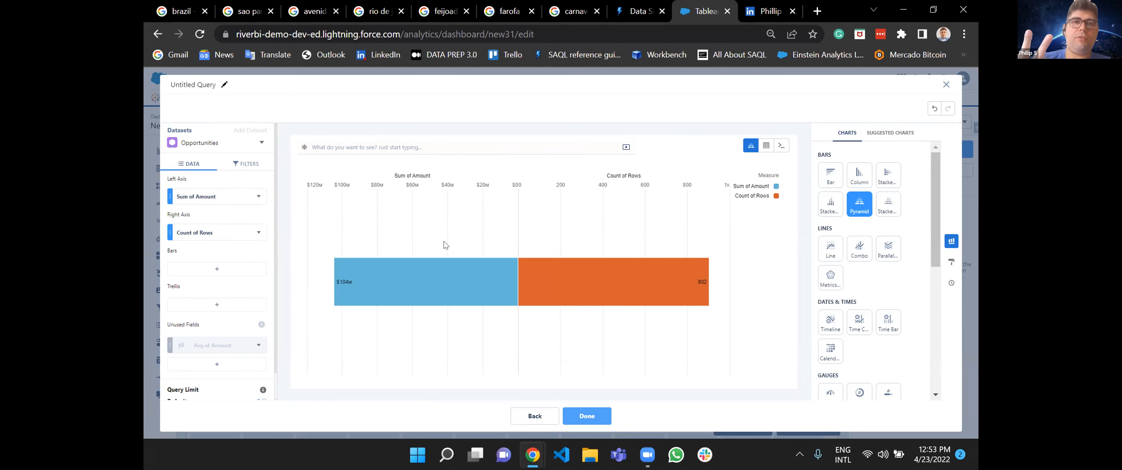
left_click(225, 272)
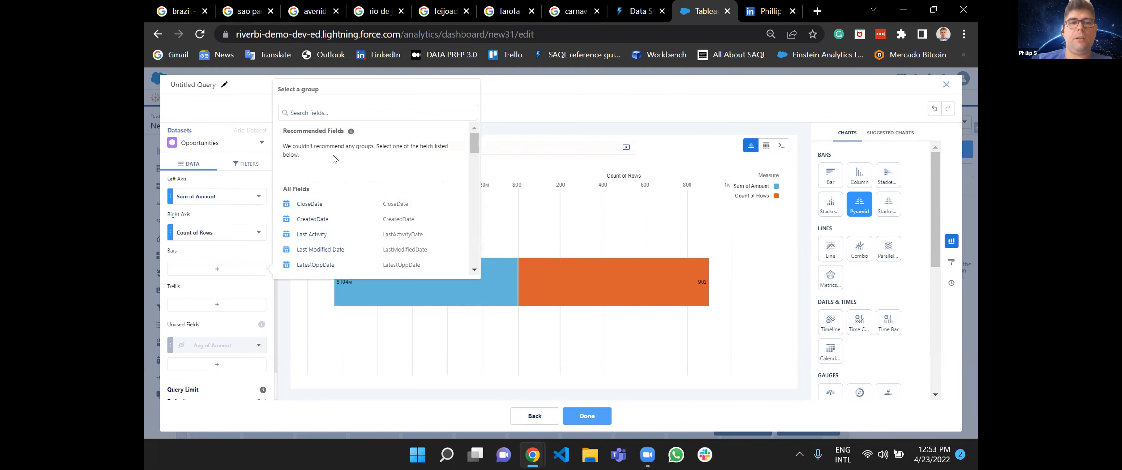
type("acc")
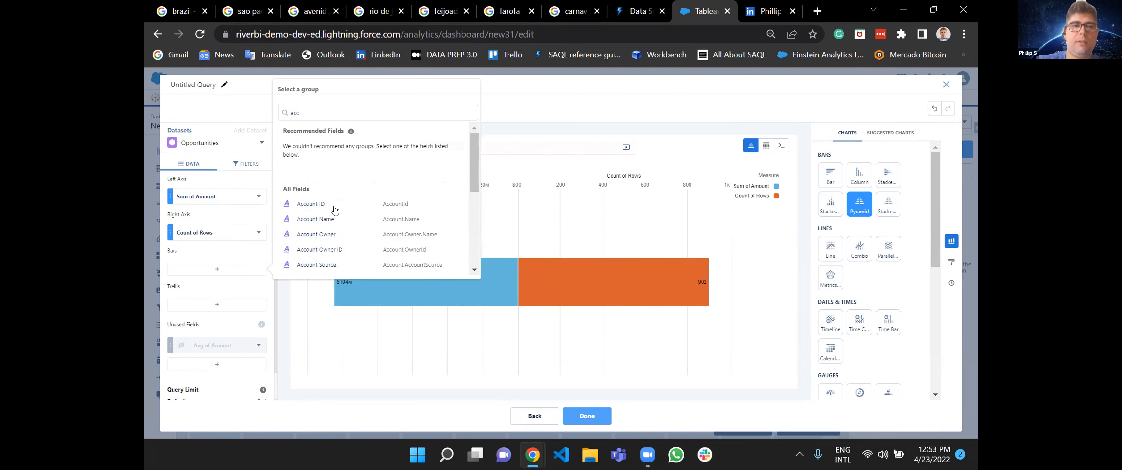
left_click(334, 220)
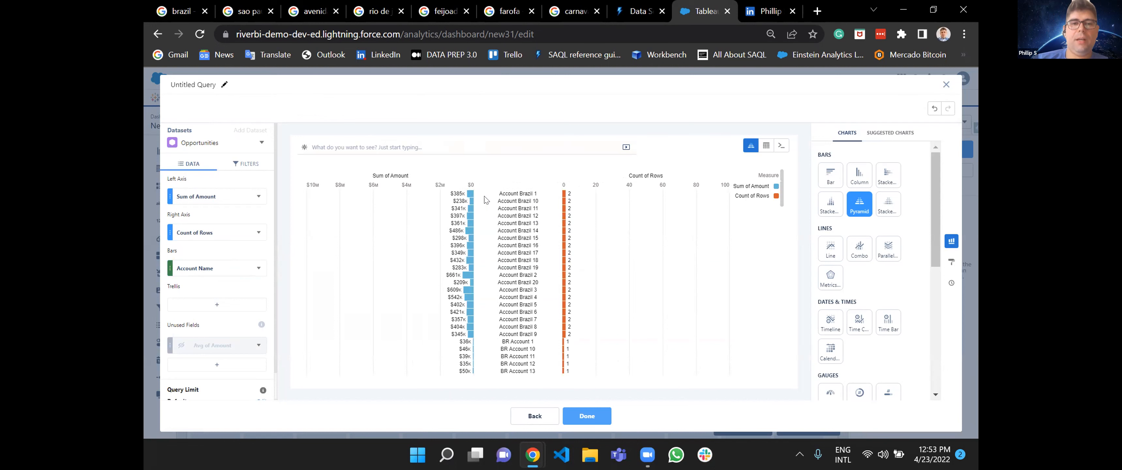
mouse_move(563, 195)
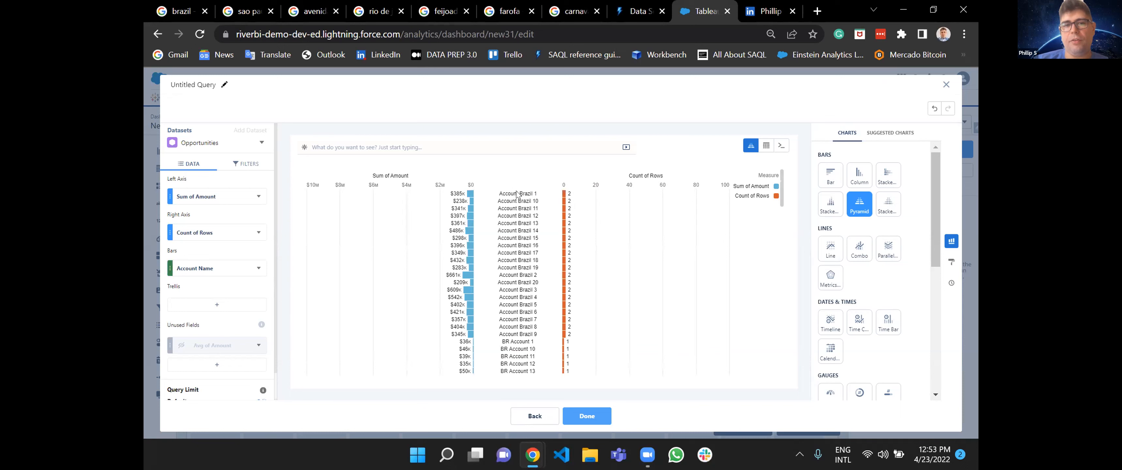
scroll(516, 288, "down", 5)
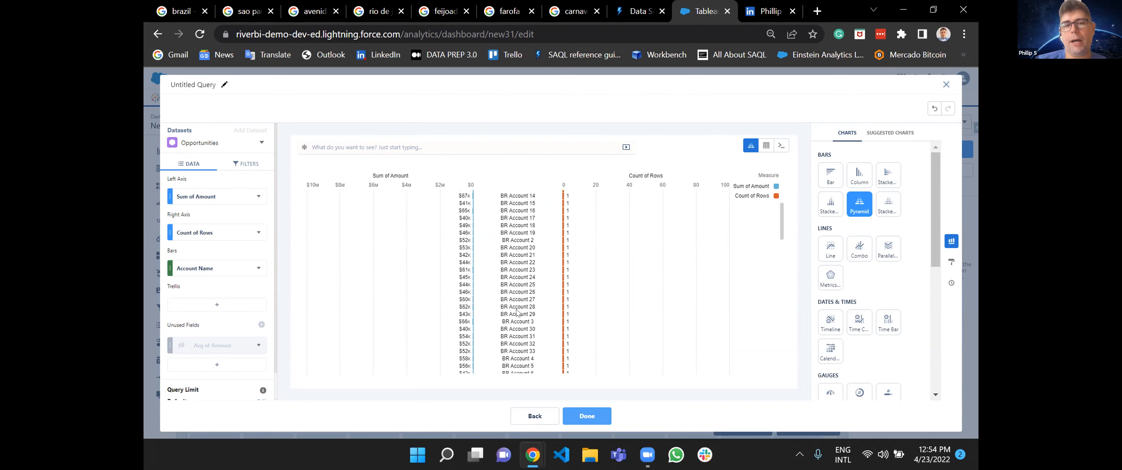
scroll(517, 312, "down", 5)
scroll(517, 312, "up", 10)
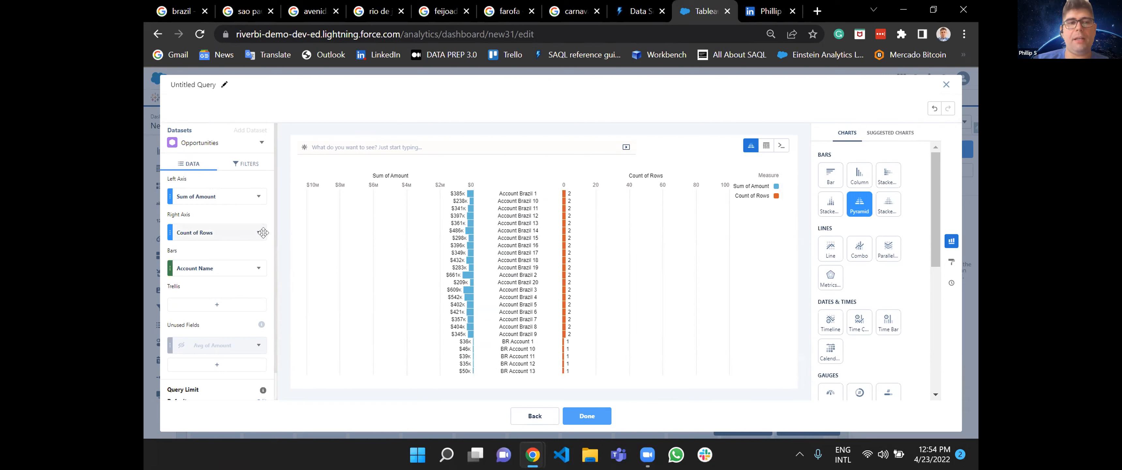
Sort the pyramid chart descending by Sum of Amount, try descending by Count of Rows, and return to Sum of Amount.
left_click(259, 196)
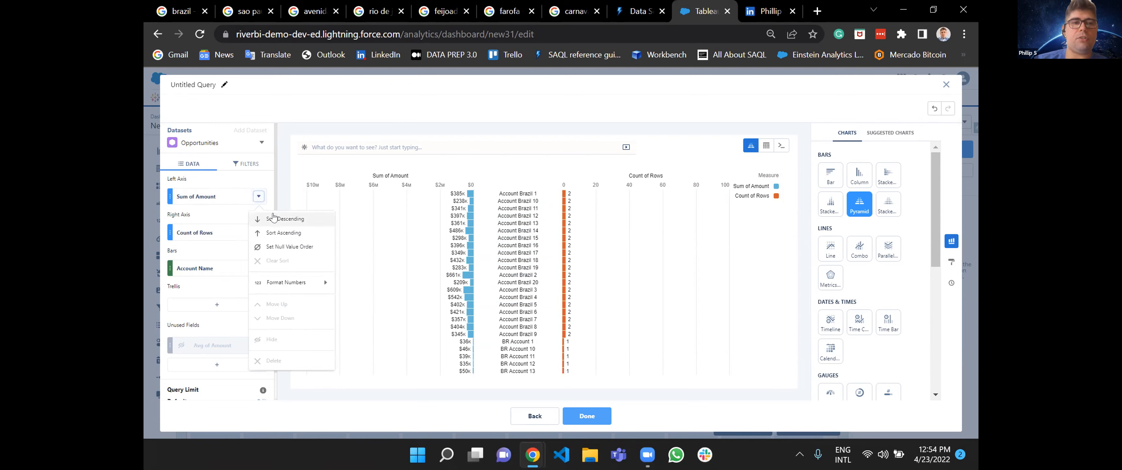
left_click(274, 219)
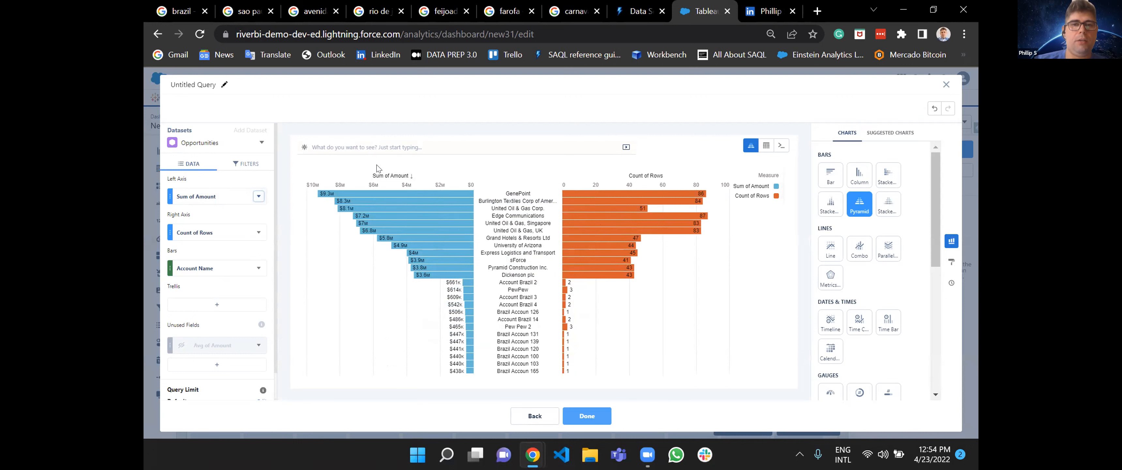
left_click(258, 234)
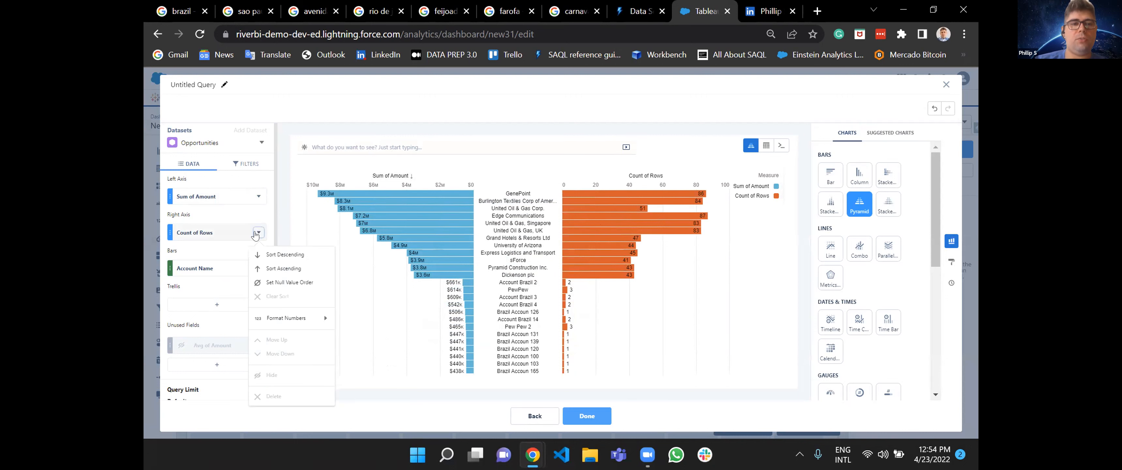
left_click(267, 253)
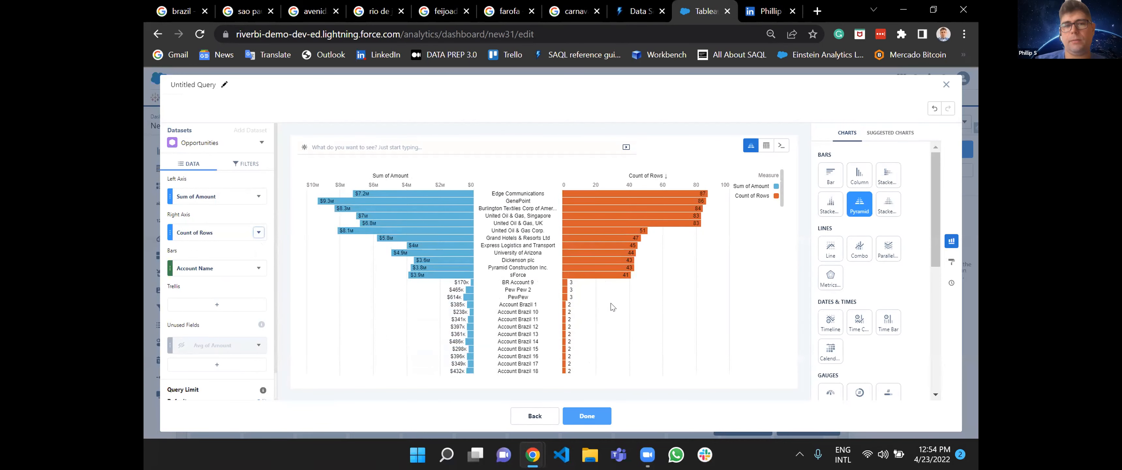
left_click(258, 196)
left_click(272, 220)
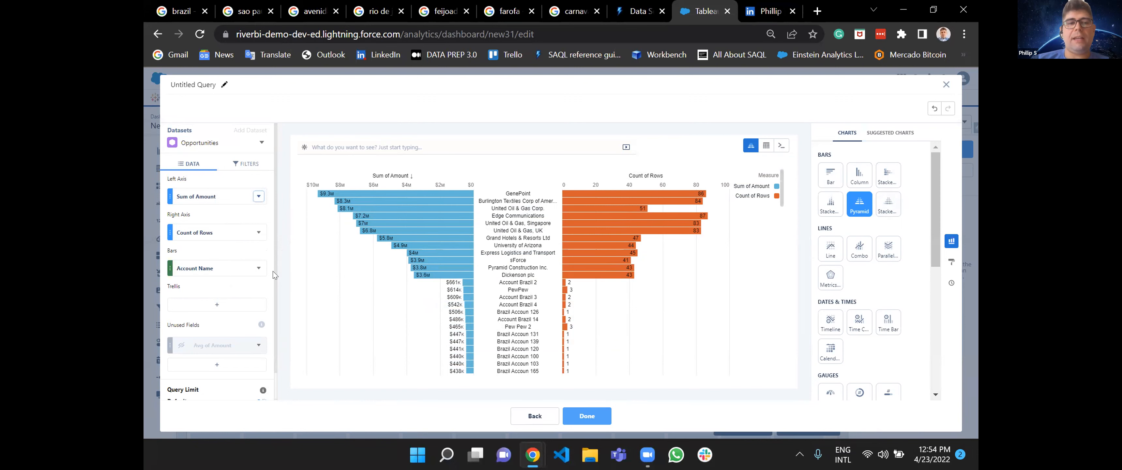
Replace the Account Name grouping of the pyramid's bars with Account Owner.
left_click(258, 268)
left_click(279, 430)
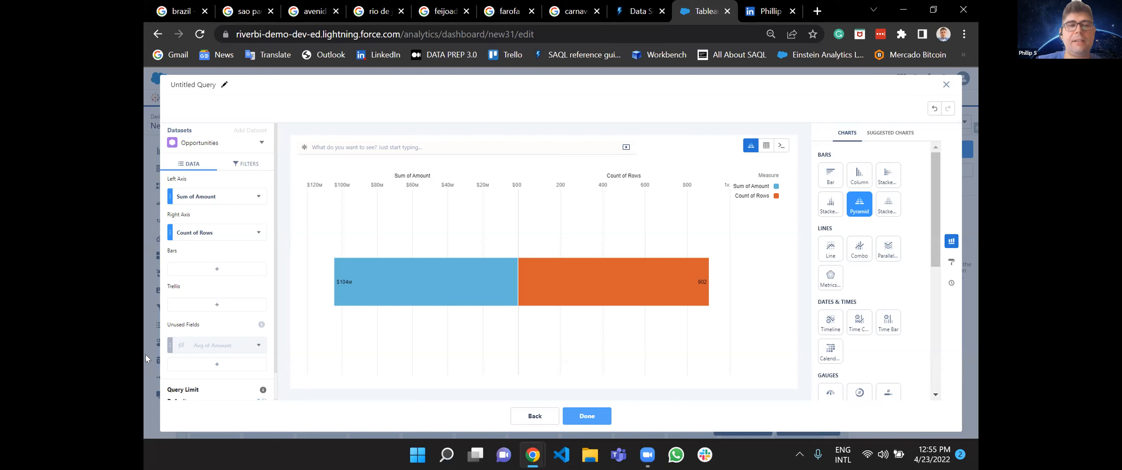
left_click(217, 269)
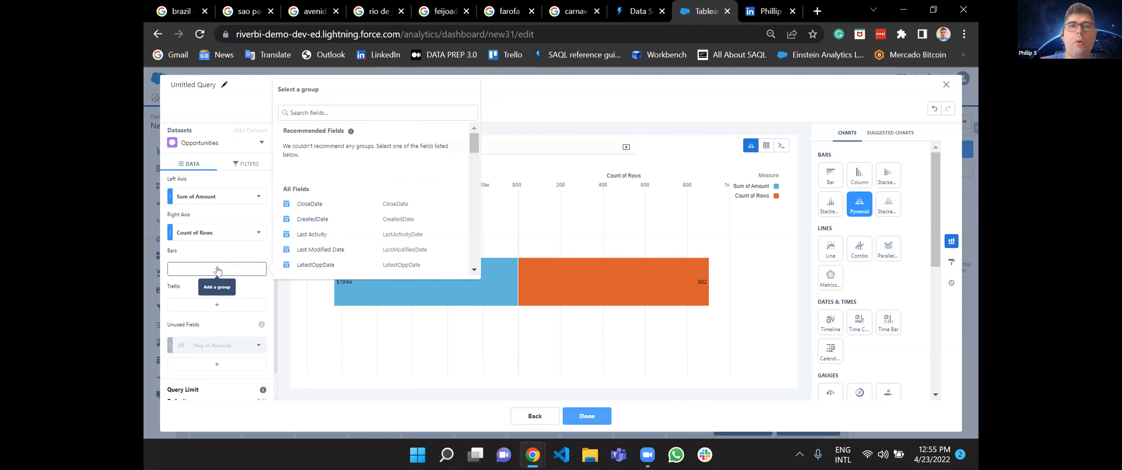
scroll(347, 239, "down", 3)
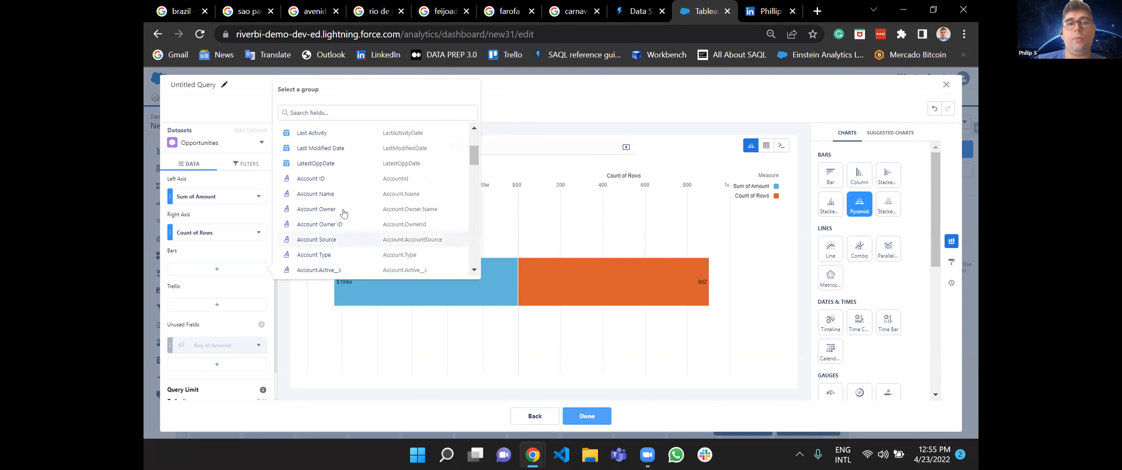
left_click(328, 221)
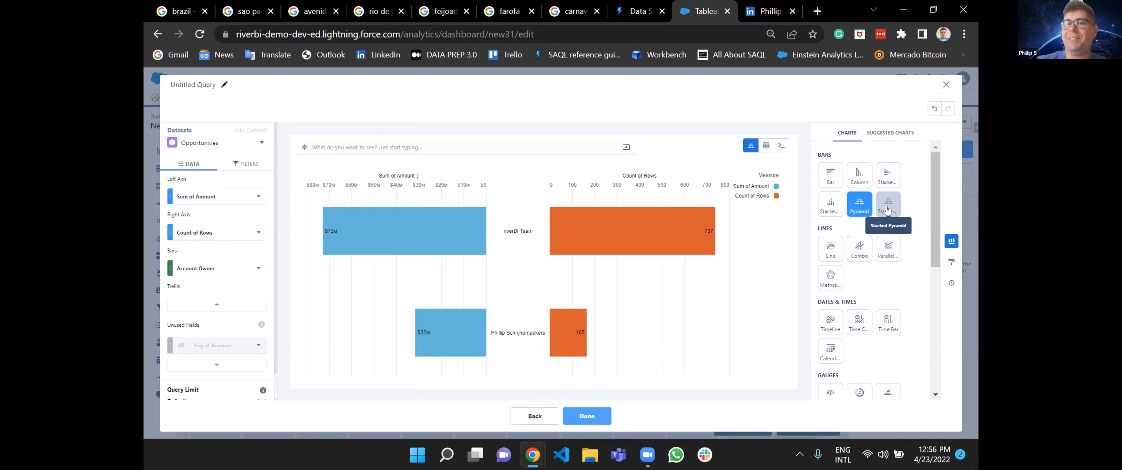
Try the Line, Combo, parallel coordinates and metrics radar chart types on the Account Owner query.
scroll(907, 296, "down", 2)
scroll(907, 297, "down", 1)
scroll(907, 297, "up", 1)
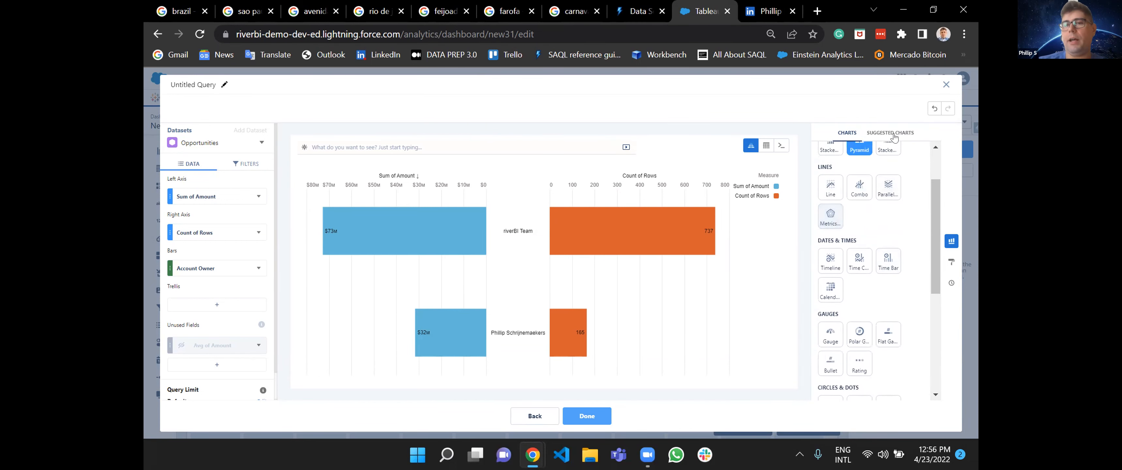
scroll(859, 201, "down", 1)
left_click(830, 177)
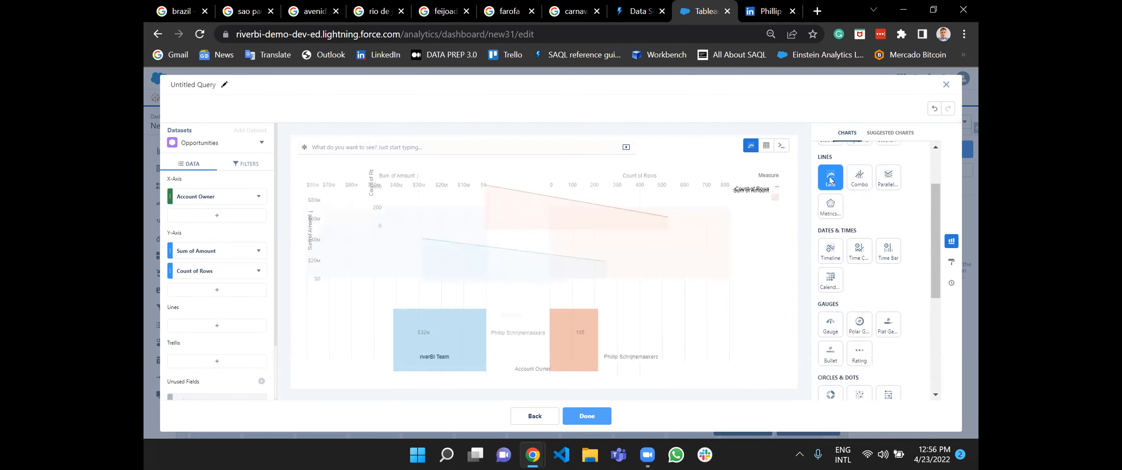
left_click(862, 177)
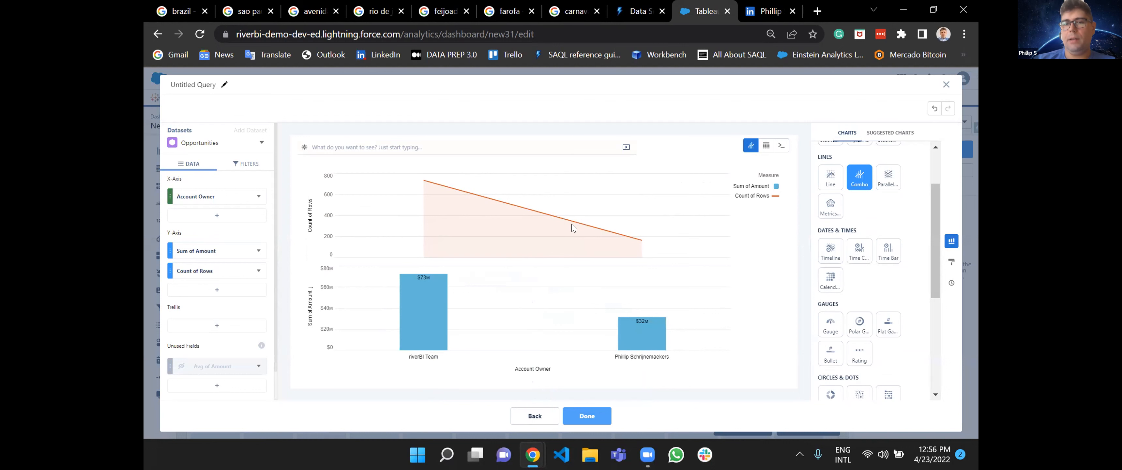
left_click(891, 185)
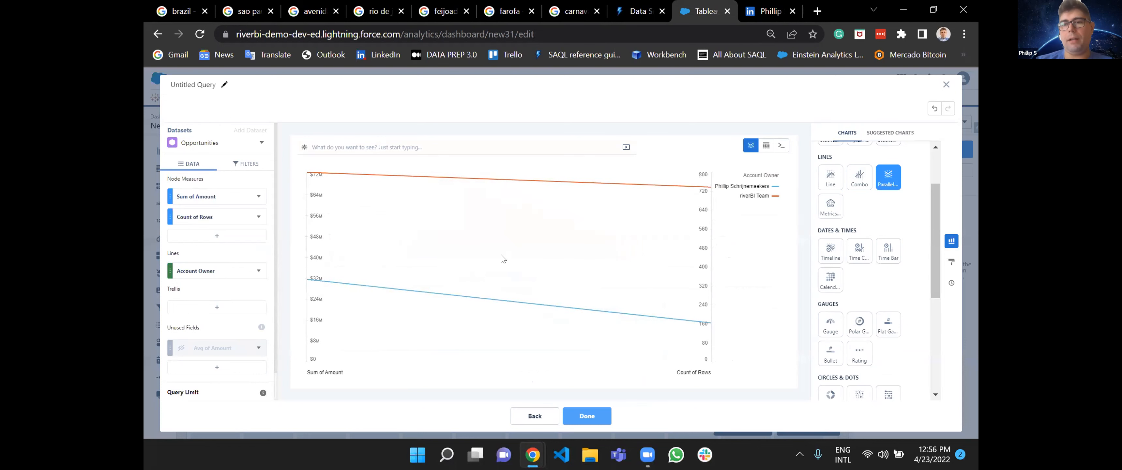
left_click(830, 206)
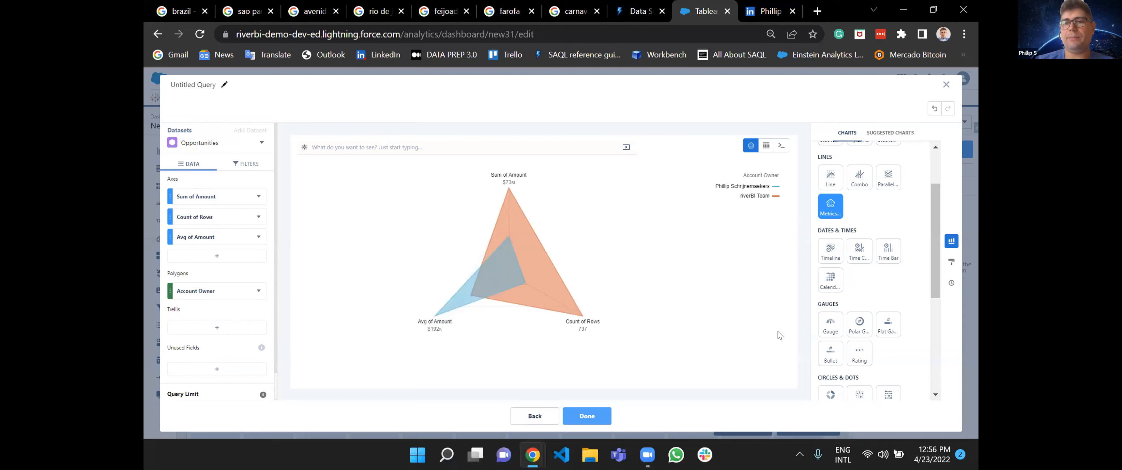
Change the chart to Combo and hide the Count of Rows measure.
left_click(859, 176)
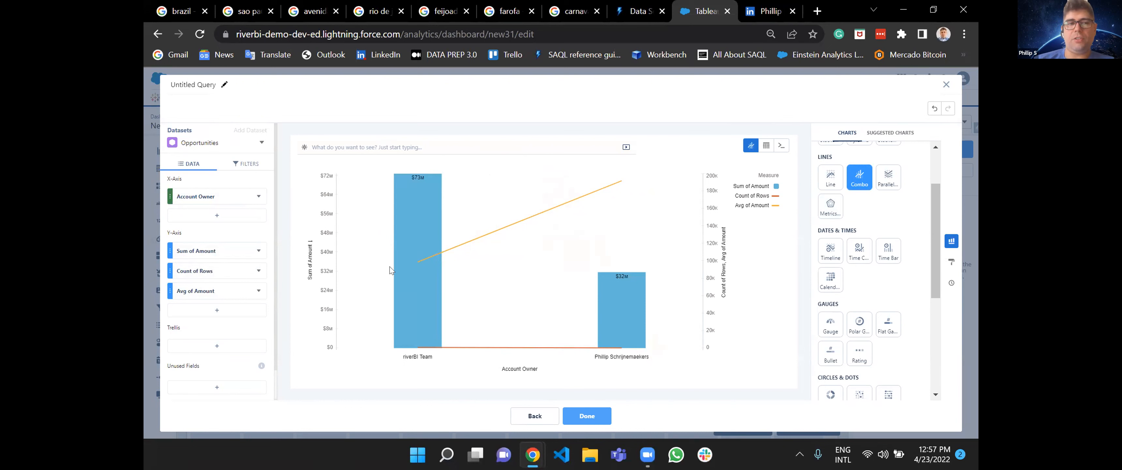
left_click(258, 271)
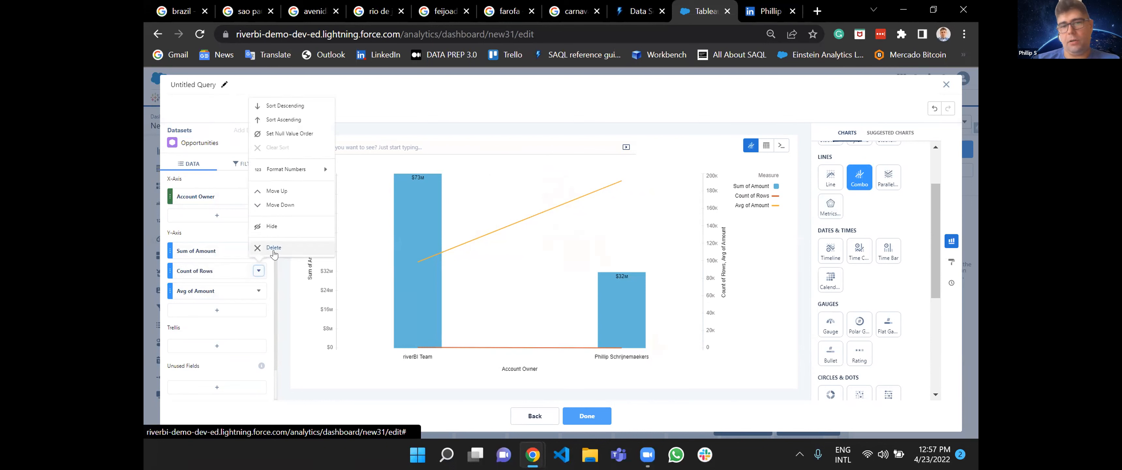
left_click(274, 231)
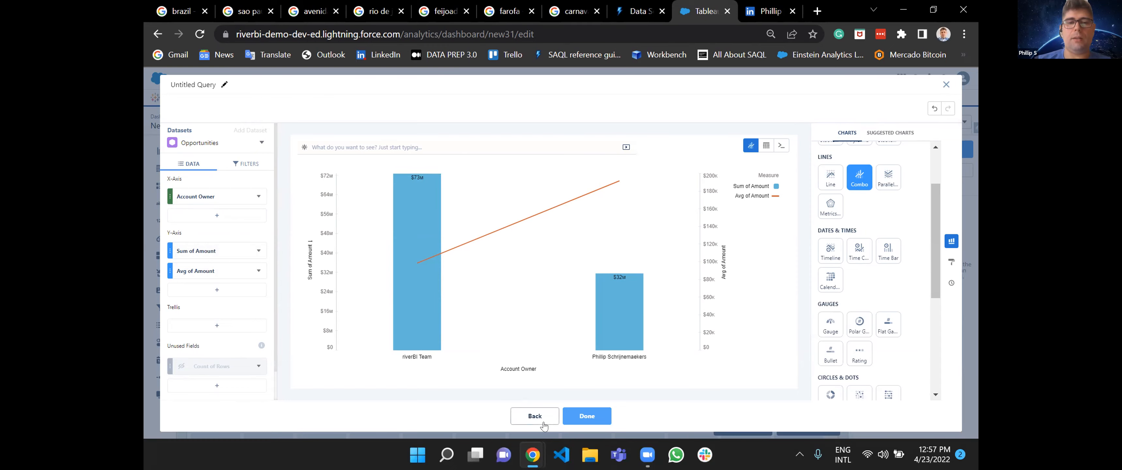
Leave the current query, start a fresh one from the Opportunities dataset, and open the field choices for grouping its bars.
left_click(535, 417)
left_click(502, 244)
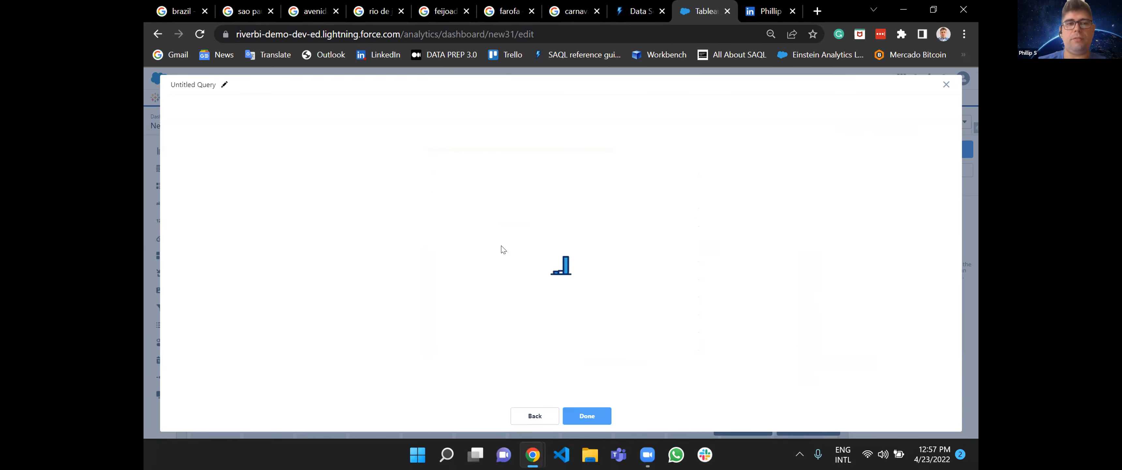
left_click(217, 251)
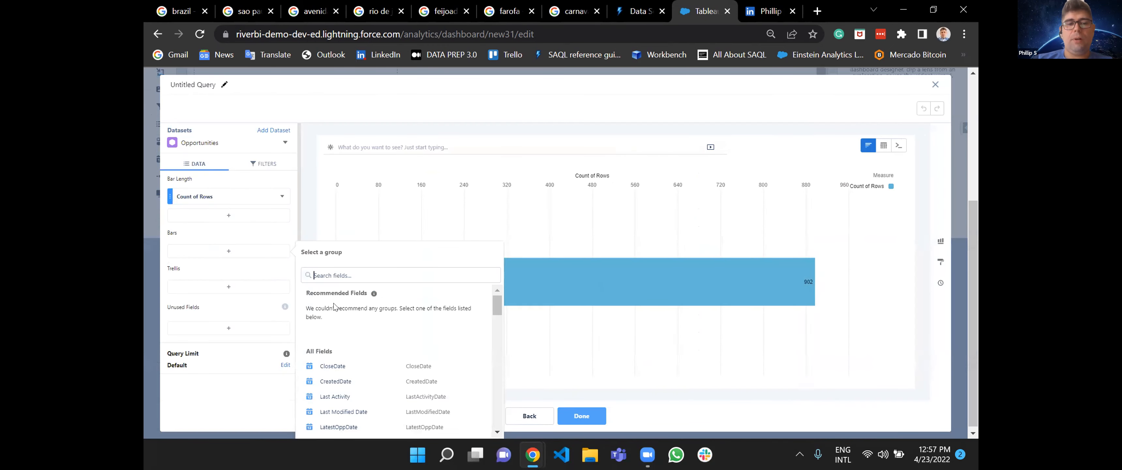
left_click(394, 274)
type("ac")
key("BackSpace")
key("BackSpace")
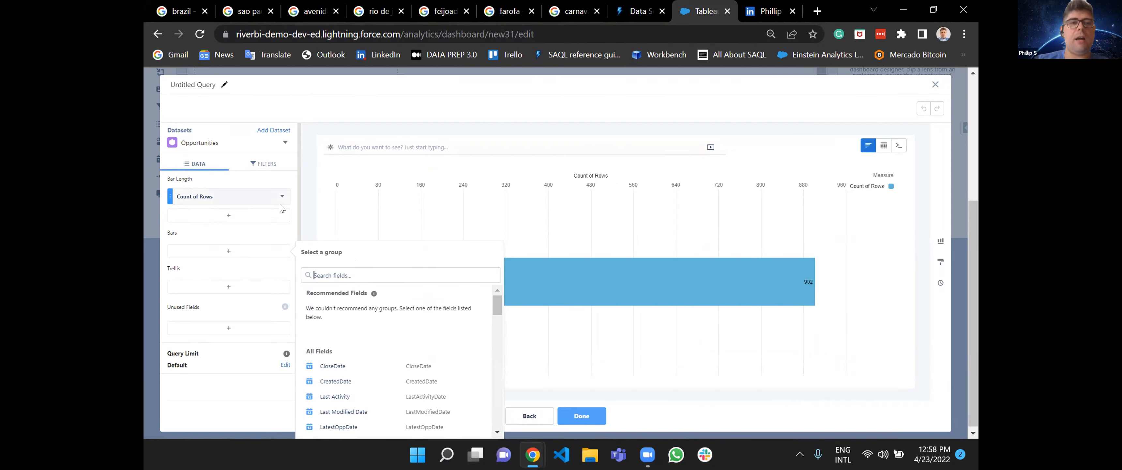
Try the Compare Table view, check the Count of Rows column's options, and return to the chart view.
left_click(884, 145)
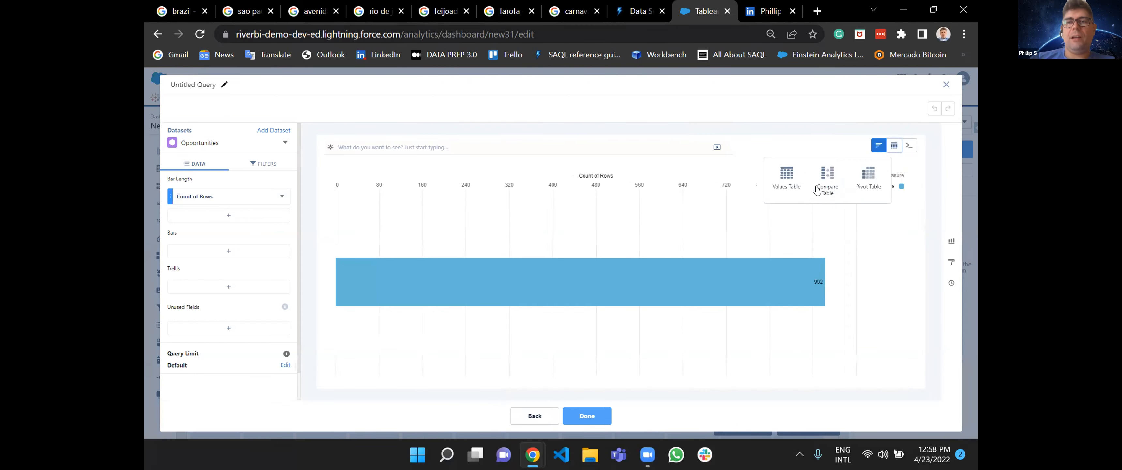
left_click(826, 183)
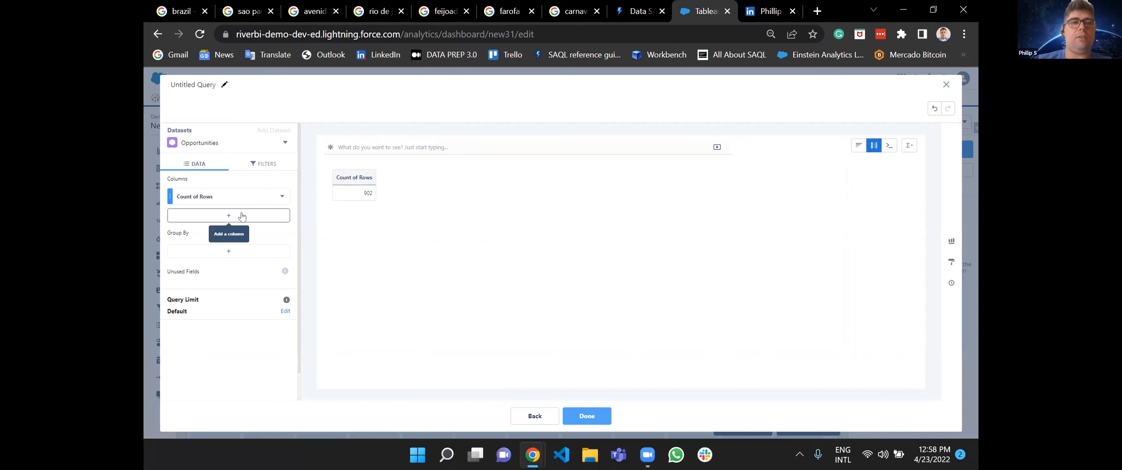
left_click(282, 198)
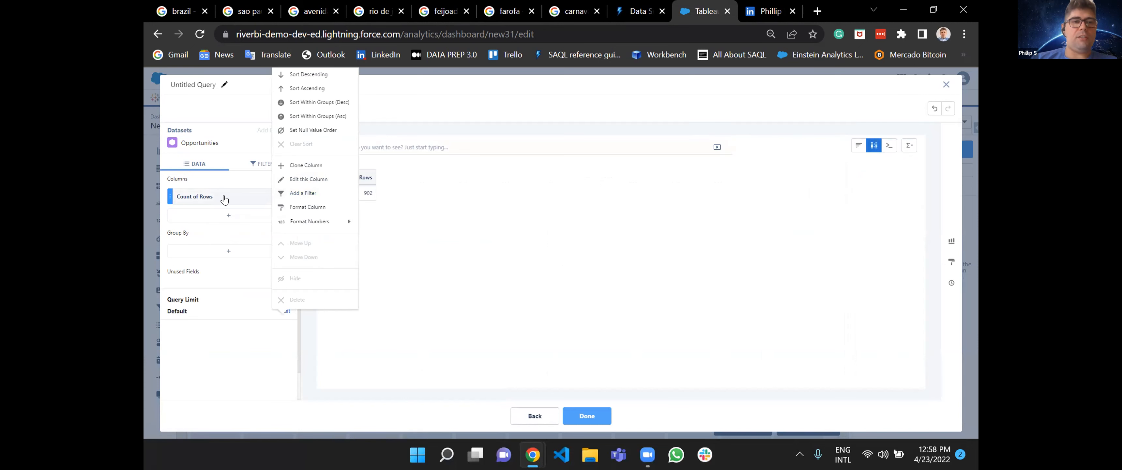
left_click(724, 188)
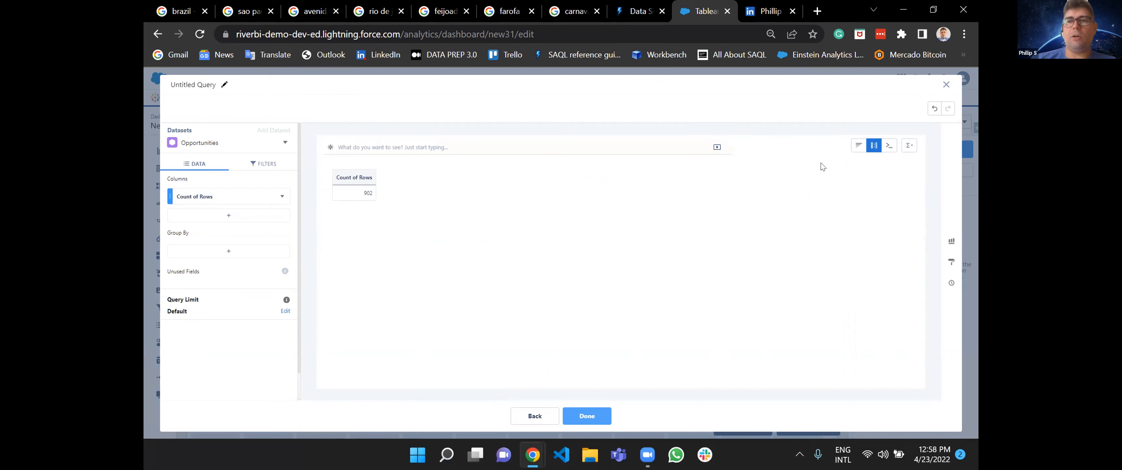
left_click(873, 146)
left_click(858, 146)
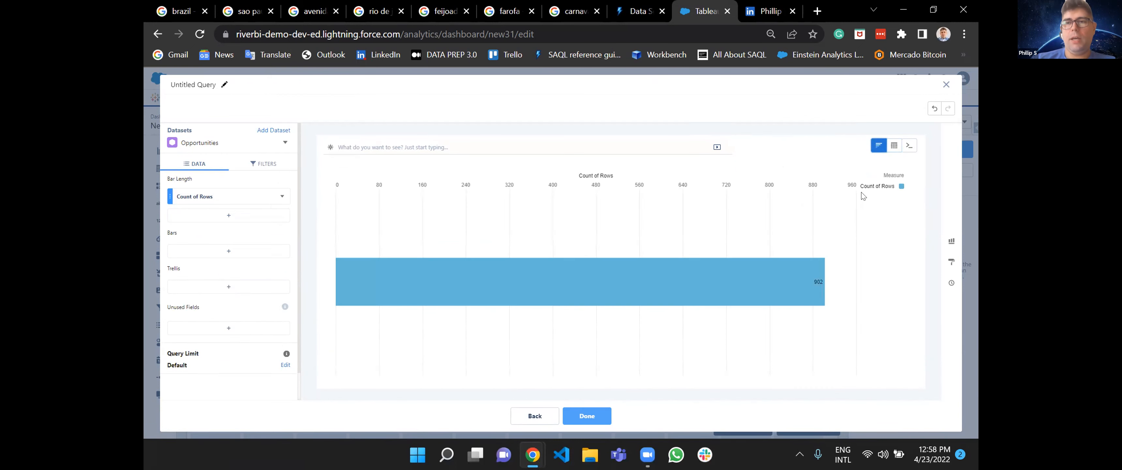
Switch the Opportunities query to a Compare Table and add a second Count of Rows column.
left_click(894, 148)
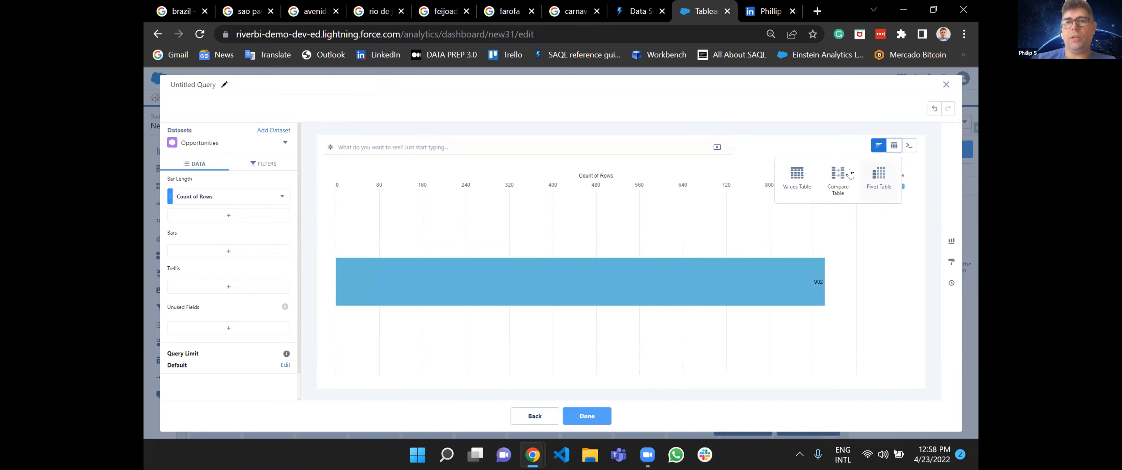
left_click(833, 188)
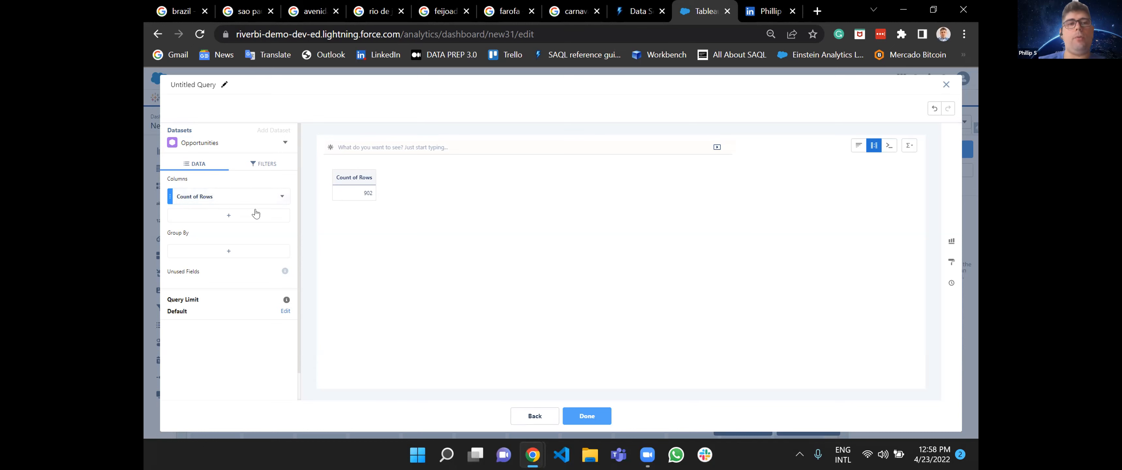
left_click(247, 215)
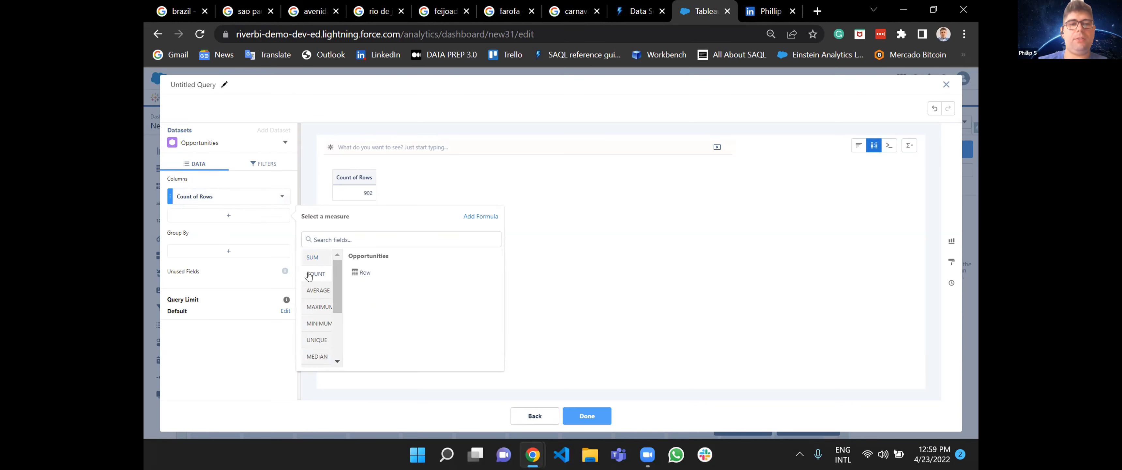
left_click(376, 278)
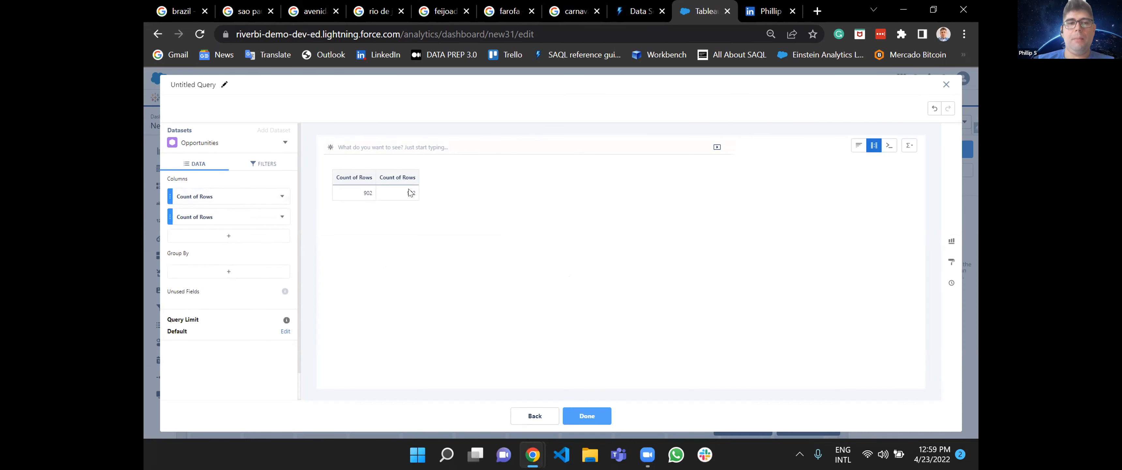
Filter the second Count of Rows column to Stage equals Closed Won.
left_click(282, 217)
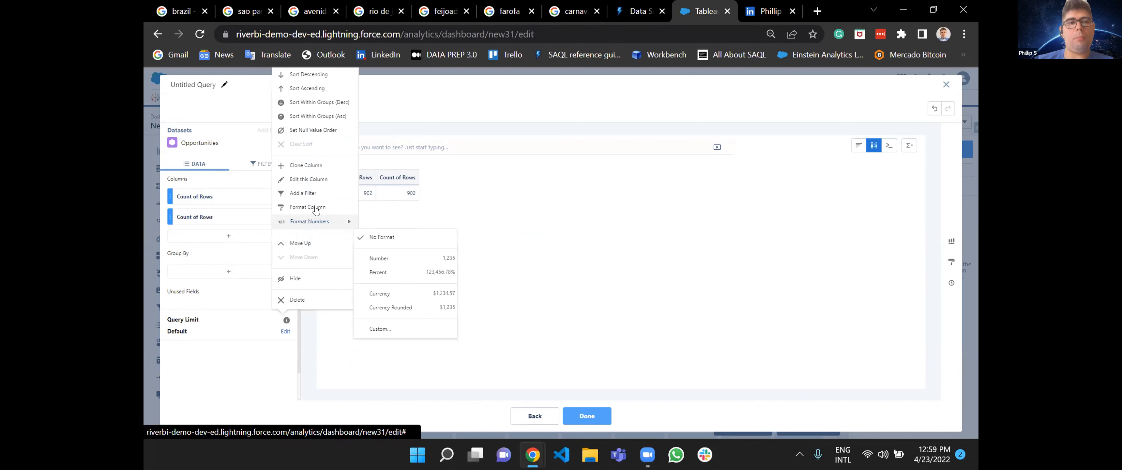
left_click(310, 182)
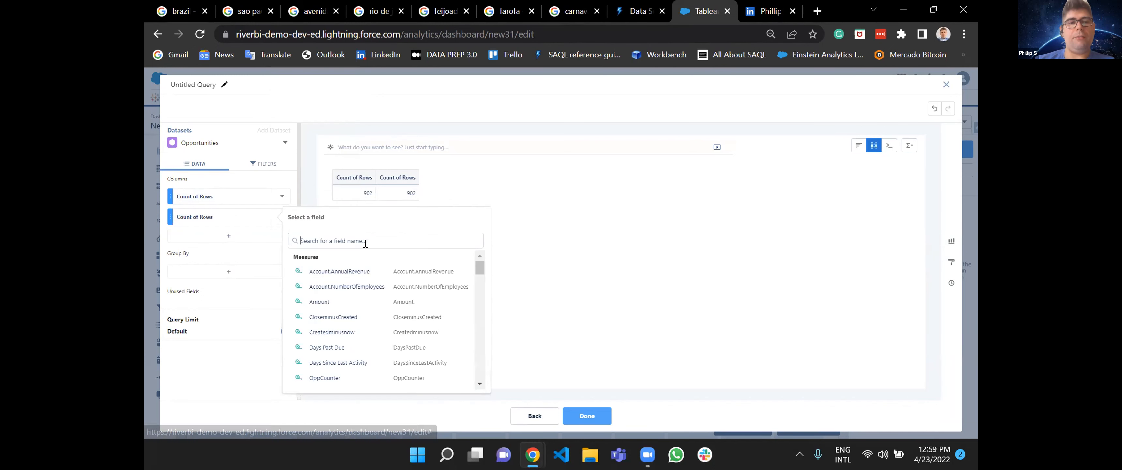
type("stage")
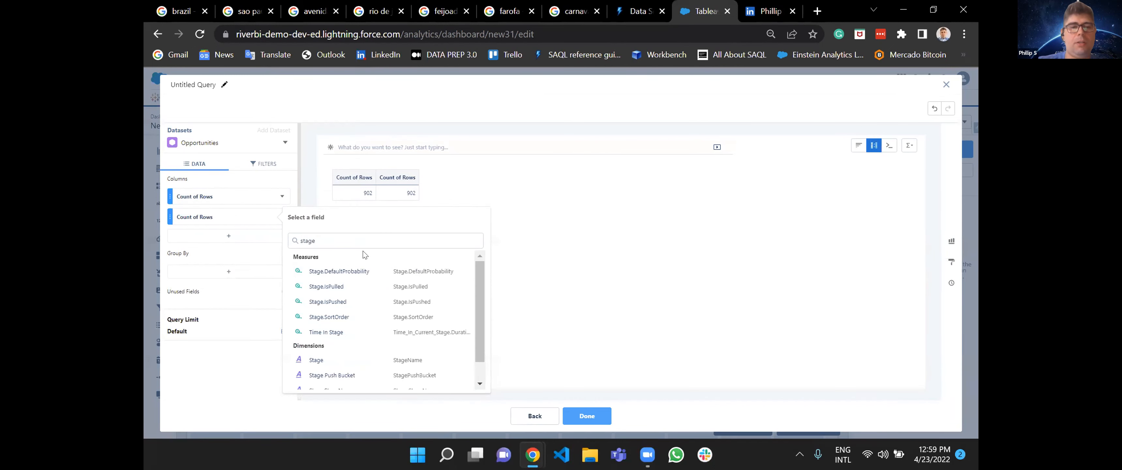
left_click(353, 361)
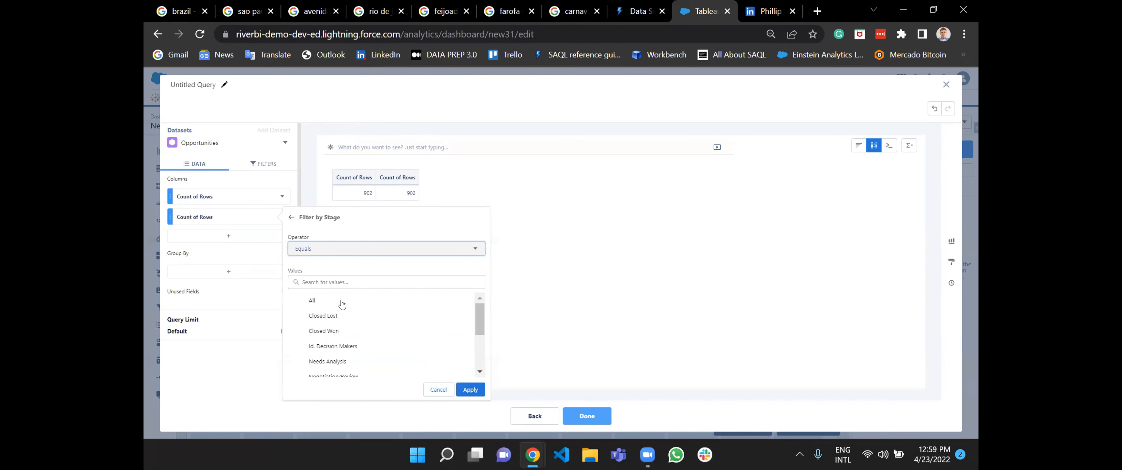
scroll(344, 353, "down", 3)
scroll(343, 363, "up", 3)
left_click(342, 330)
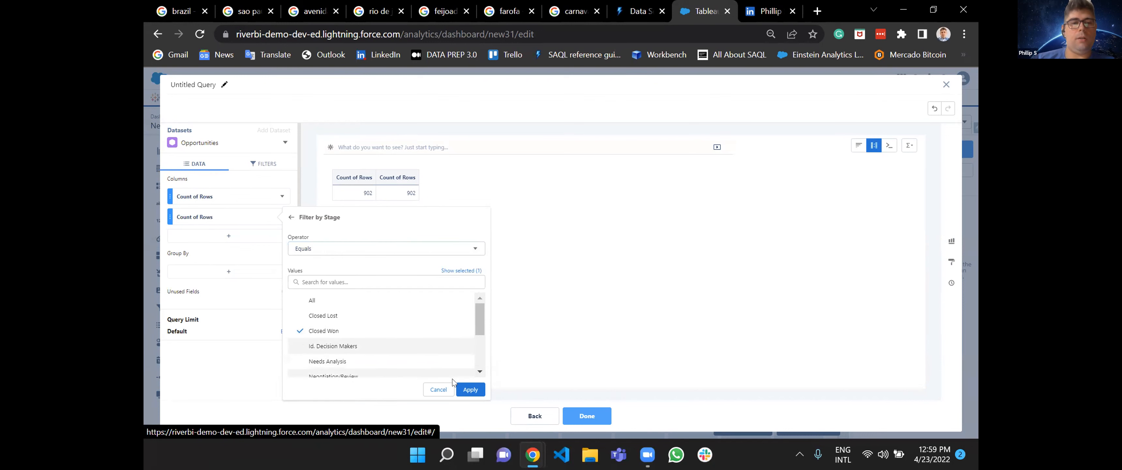
left_click(469, 389)
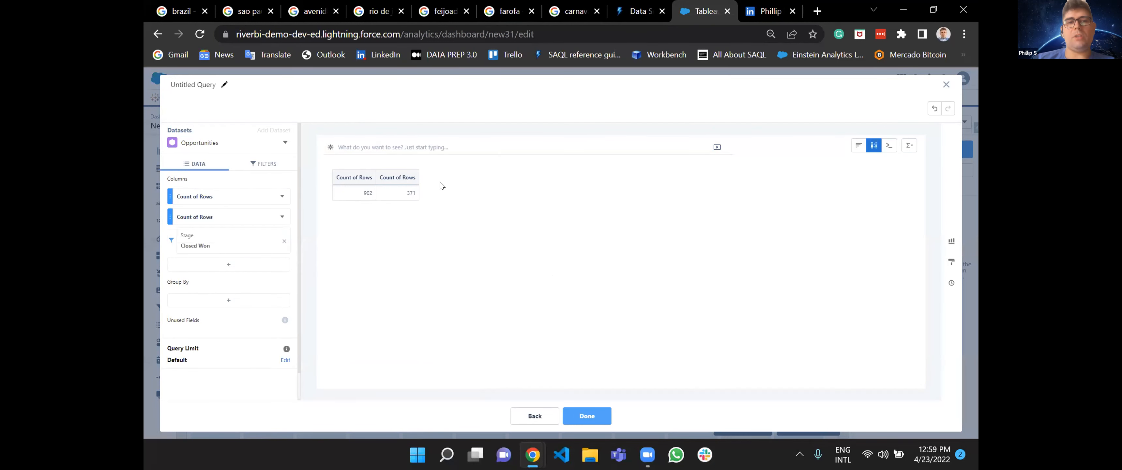
left_click(406, 179)
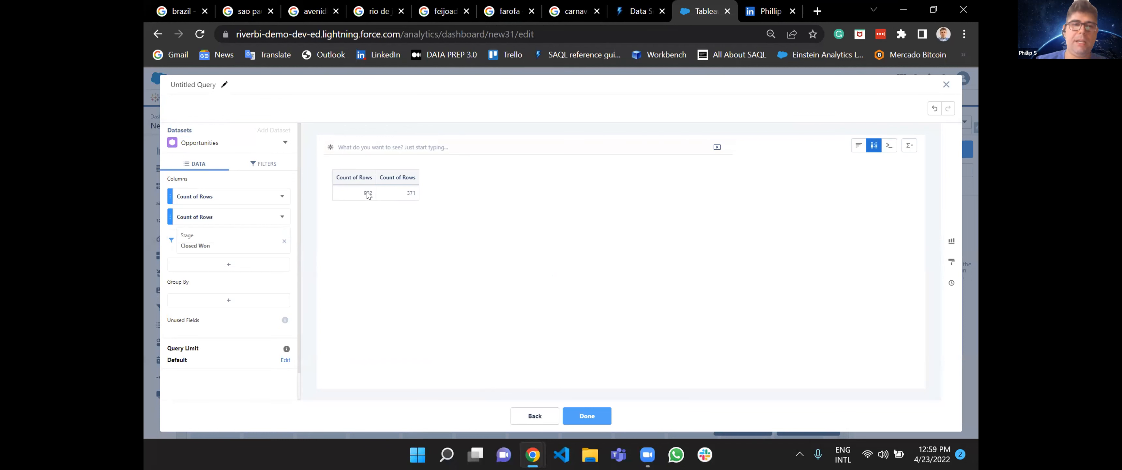
Add a formula column to the compare table that calculates B/A.
left_click(275, 269)
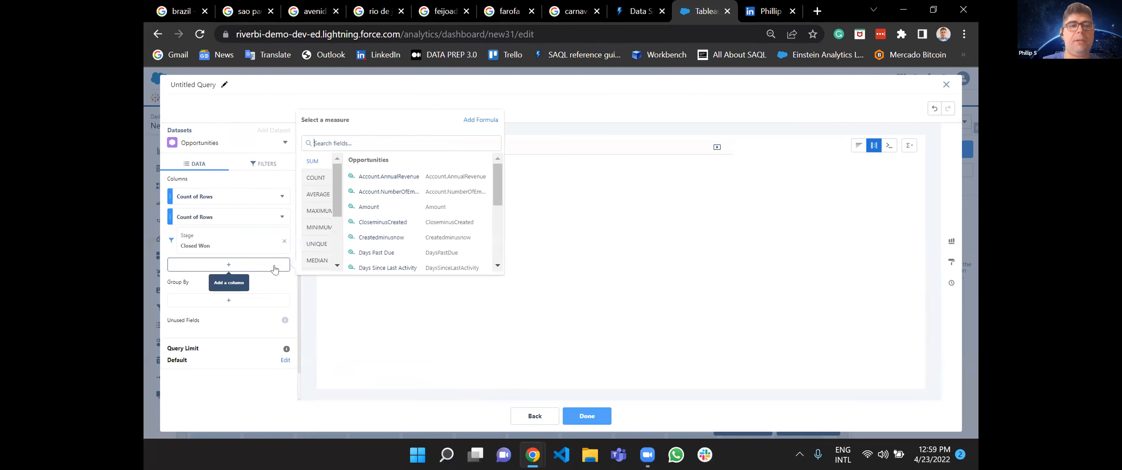
scroll(318, 243, "down", 3)
scroll(317, 243, "up", 3)
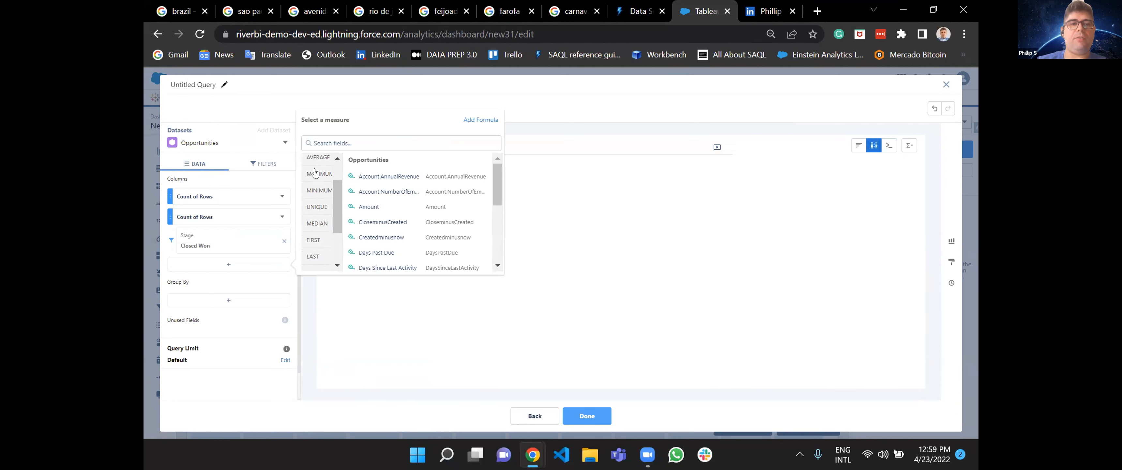
scroll(315, 231, "down", 2)
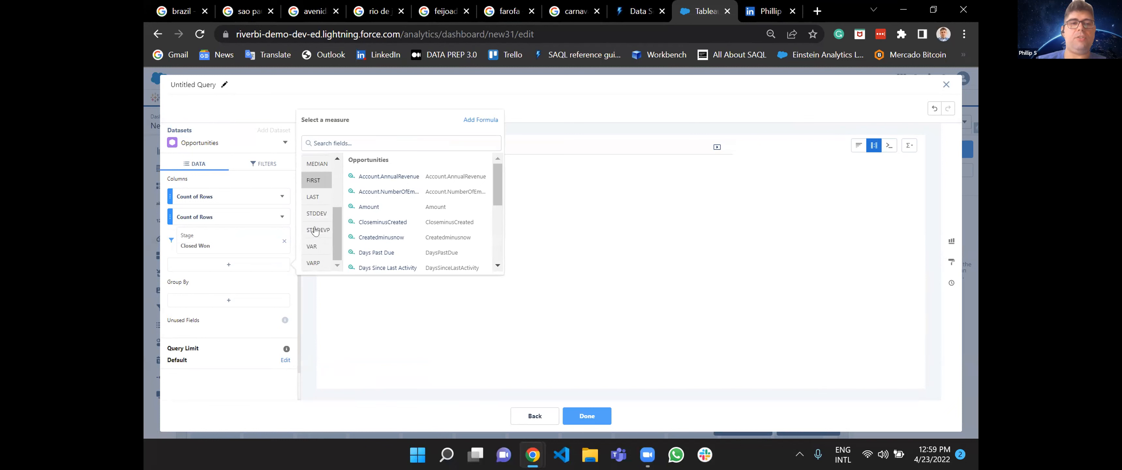
left_click(480, 120)
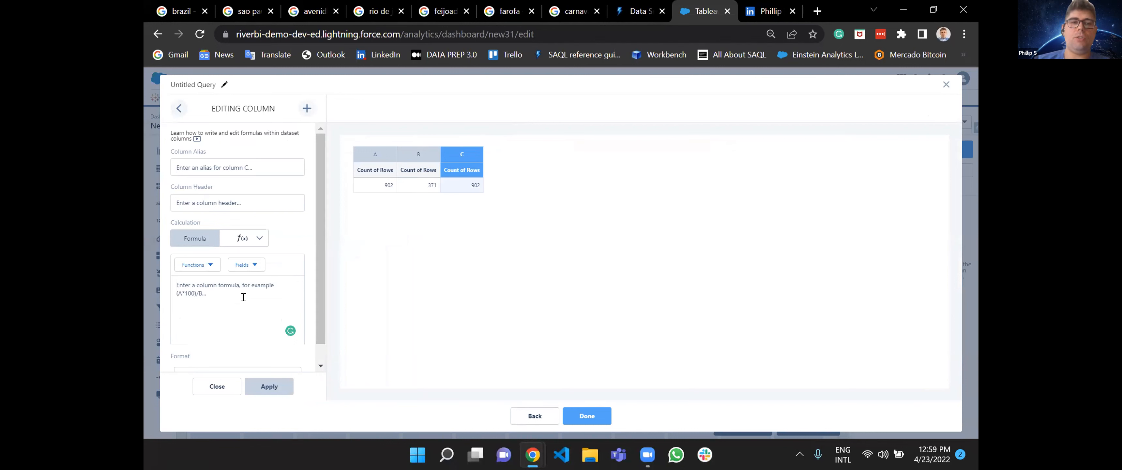
type("B/A")
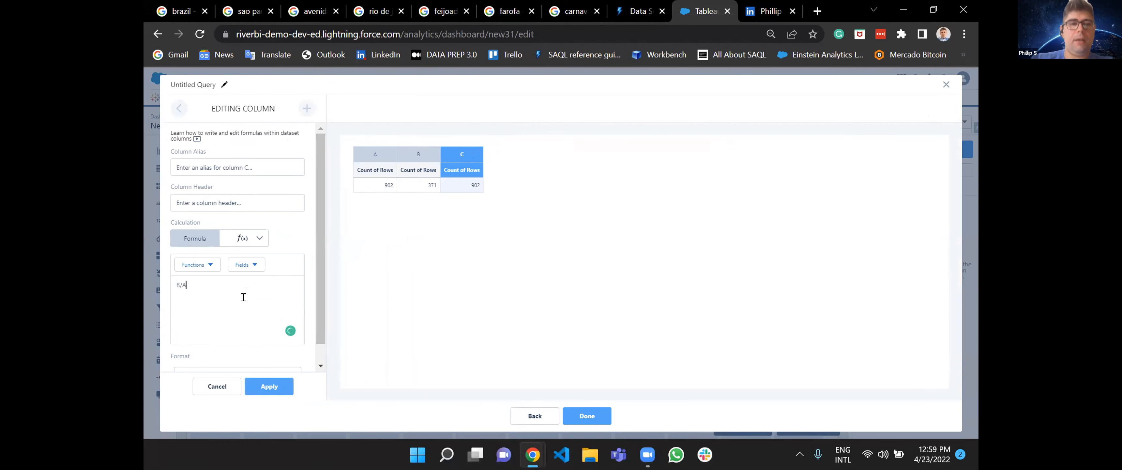
left_click(260, 389)
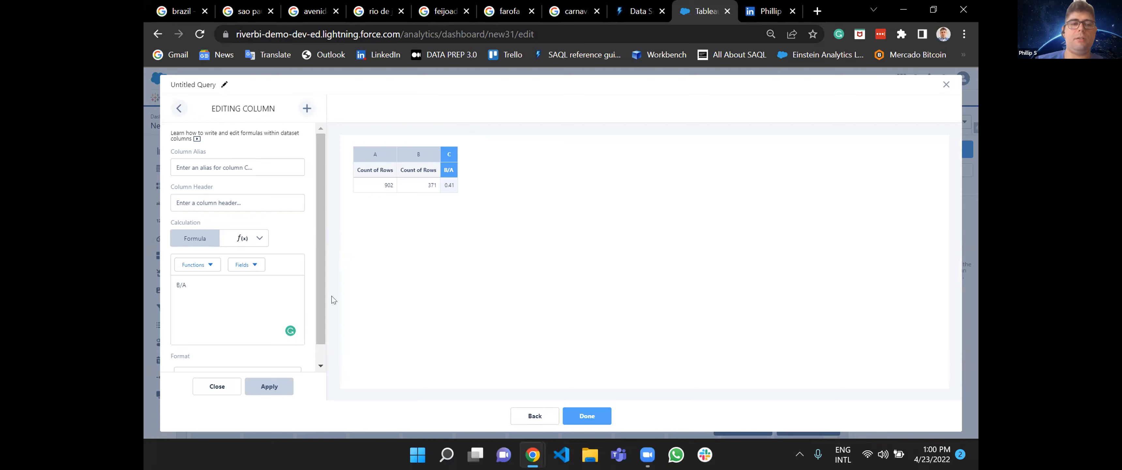
Format the B/A formula column as Percent (12.34%) and apply it.
scroll(270, 318, "down", 1)
left_click(221, 348)
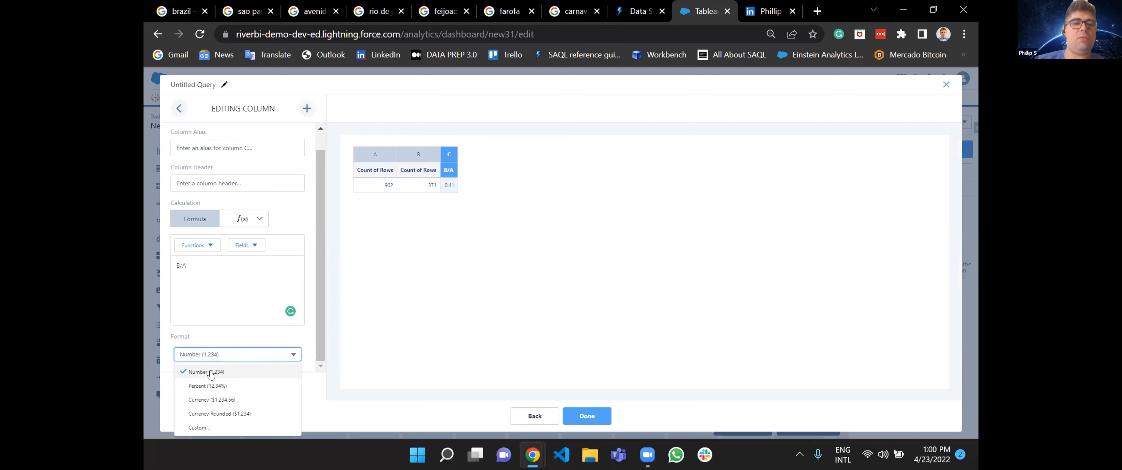
left_click(208, 385)
left_click(263, 384)
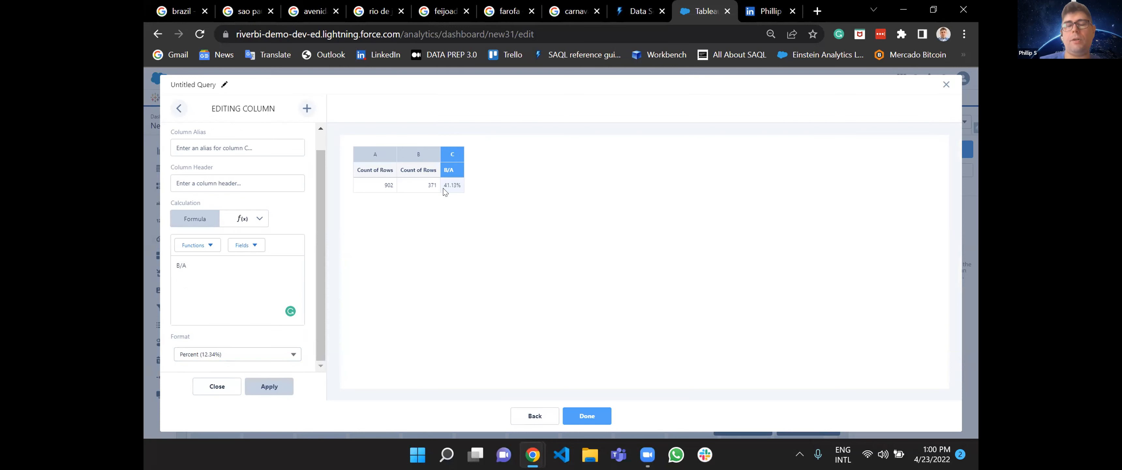
Set the formula column's header to Win Rate, apply it and return to the compare table.
left_click(248, 176)
type("Win")
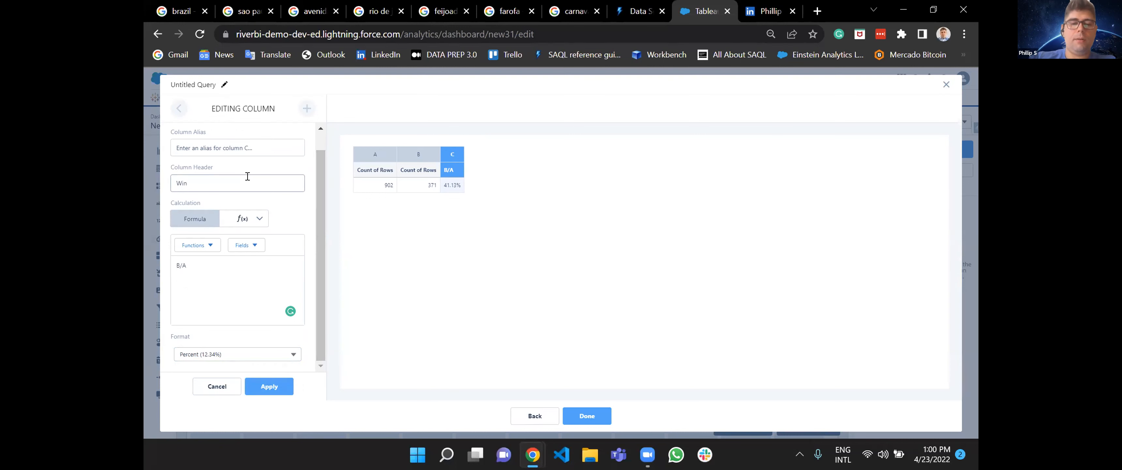
type(" W")
key("BackSpace")
type("Rate")
left_click(269, 387)
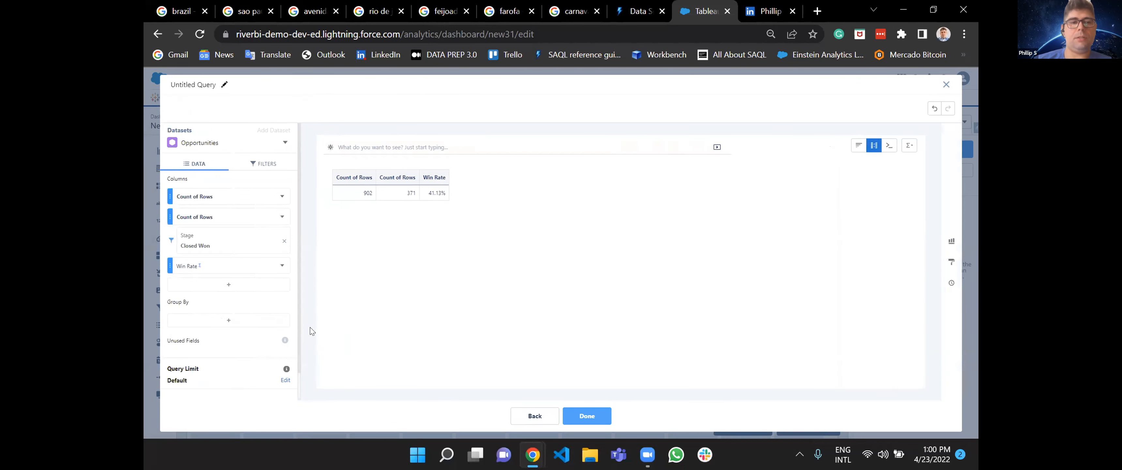
Hide both Count of Rows columns so that only the Win Rate column is shown.
left_click(283, 217)
left_click(295, 279)
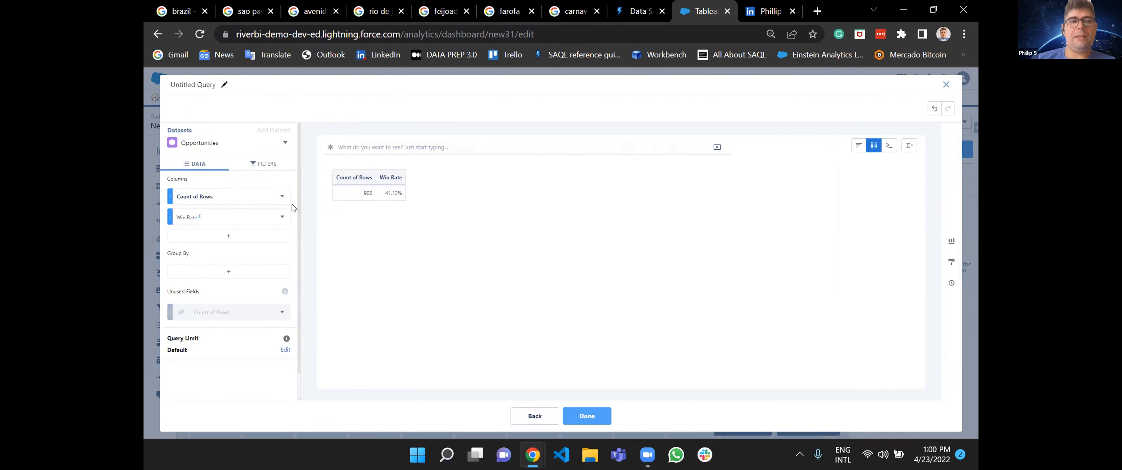
left_click(282, 196)
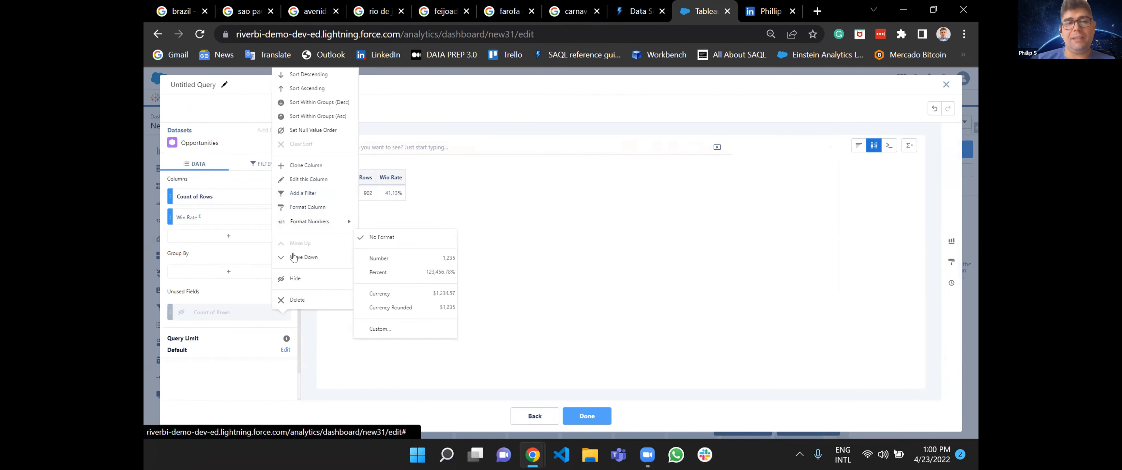
left_click(295, 278)
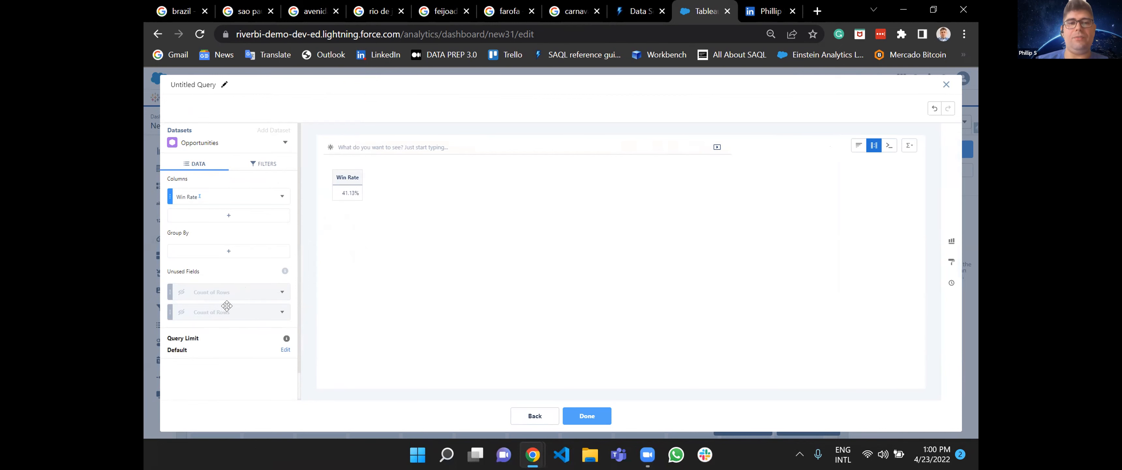
Switch the Win Rate query to the chart view and group its bars by Account Name.
left_click(853, 147)
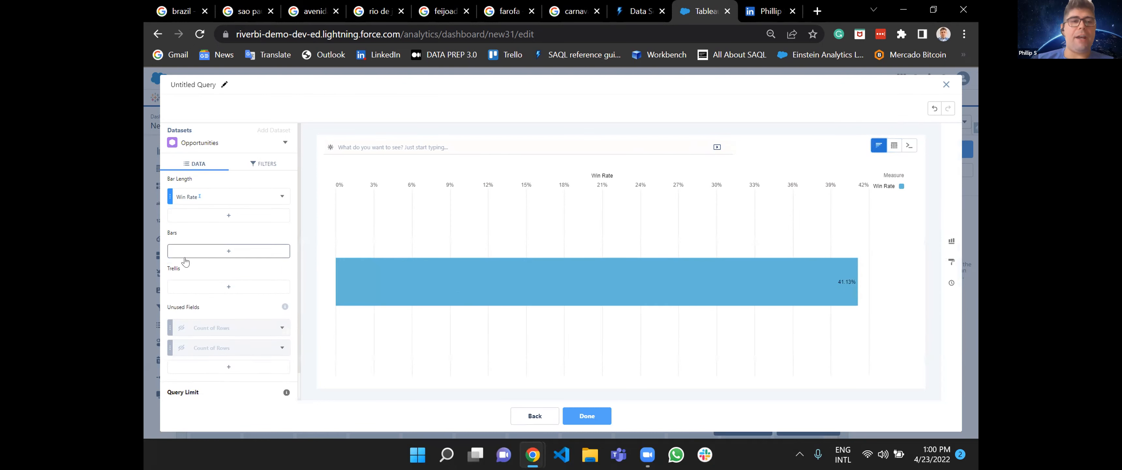
left_click(196, 252)
type("acc")
left_click(352, 382)
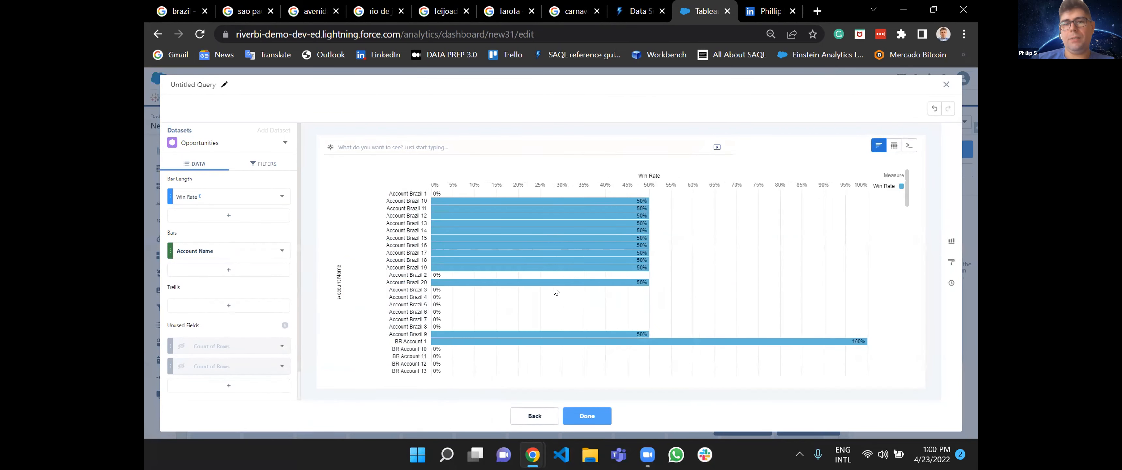
Examine the win rates of the individual accounts throughout the bar chart.
scroll(555, 289, "down", 5)
scroll(554, 289, "up", 5)
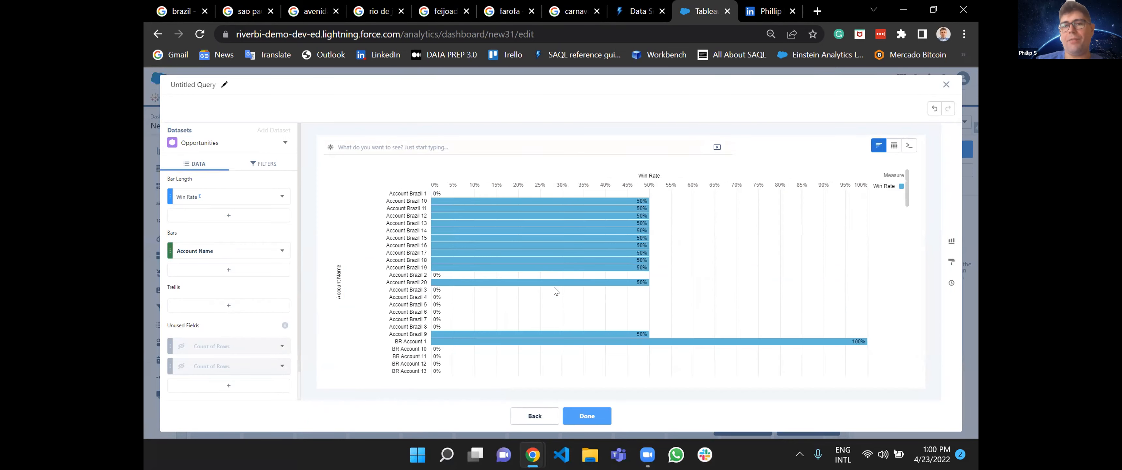
scroll(627, 297, "down", 5)
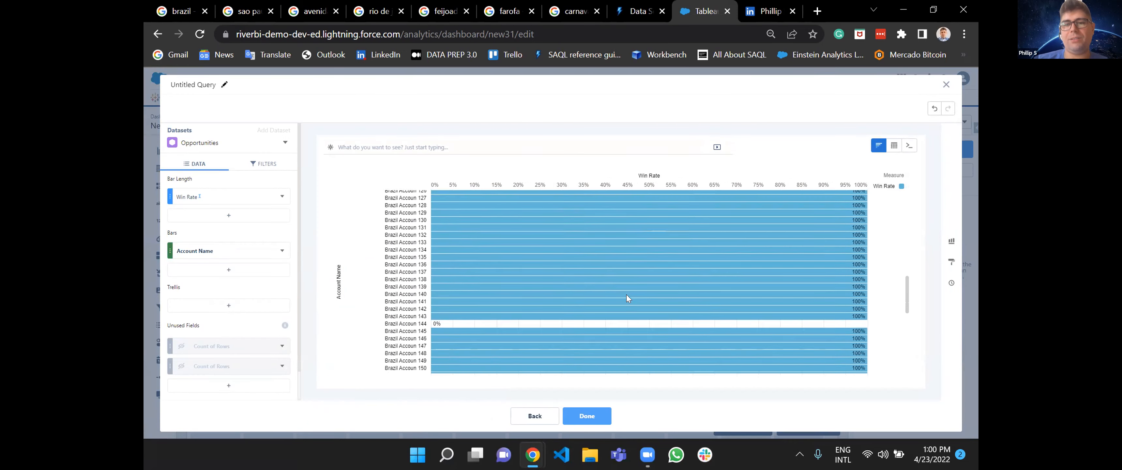
scroll(627, 297, "up", 2)
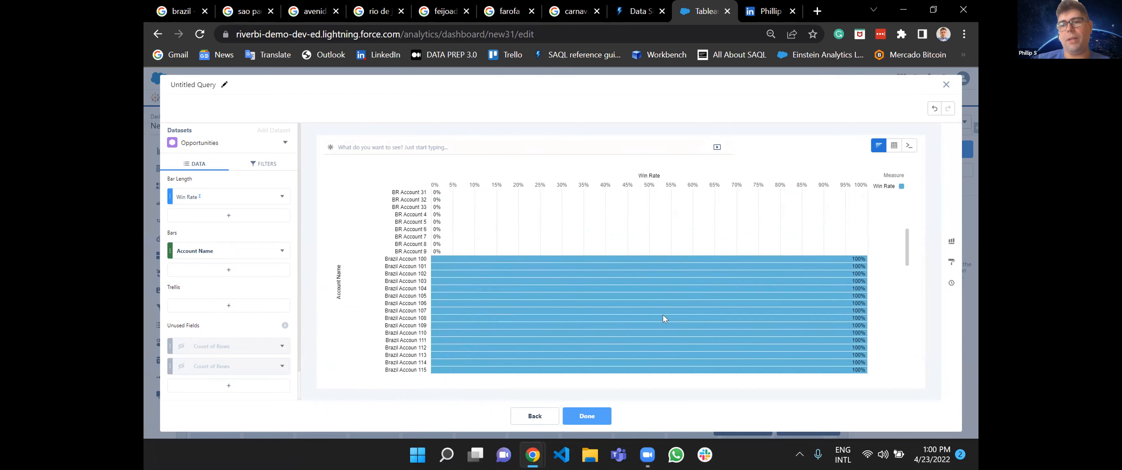
scroll(765, 273, "up", 3)
scroll(477, 299, "up", 1)
scroll(677, 276, "up", 5)
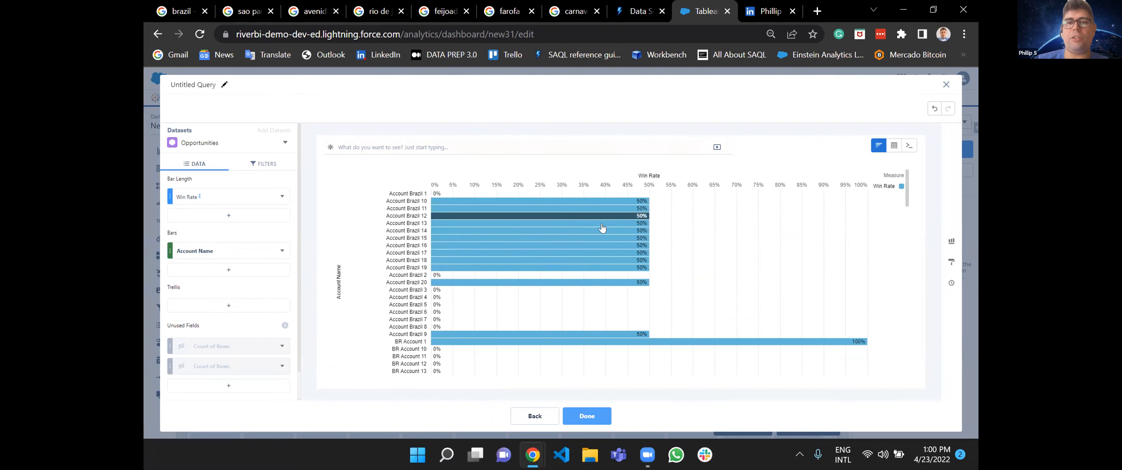
scroll(620, 300, "down", 10)
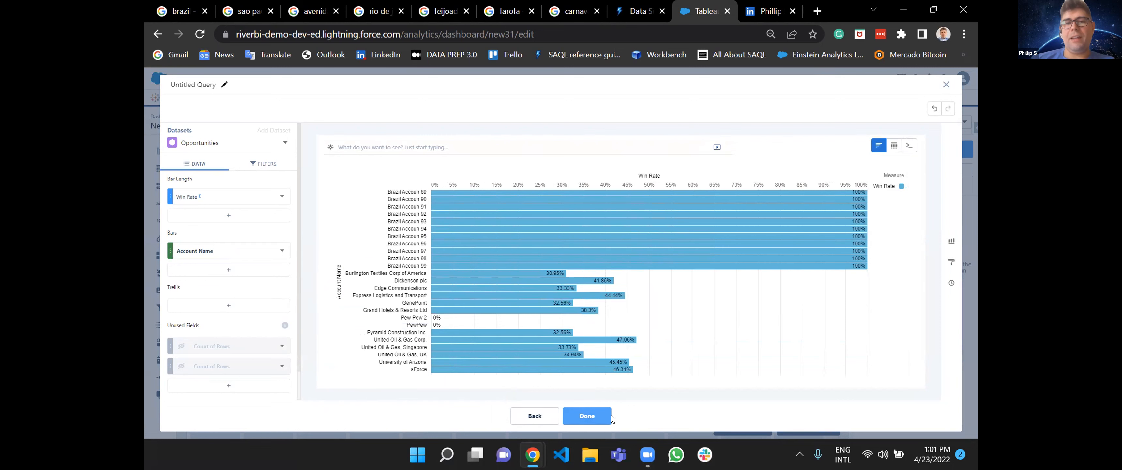
Sort the account bars by Win Rate in descending order and look through the sorted chart.
left_click(636, 177)
left_click(636, 177)
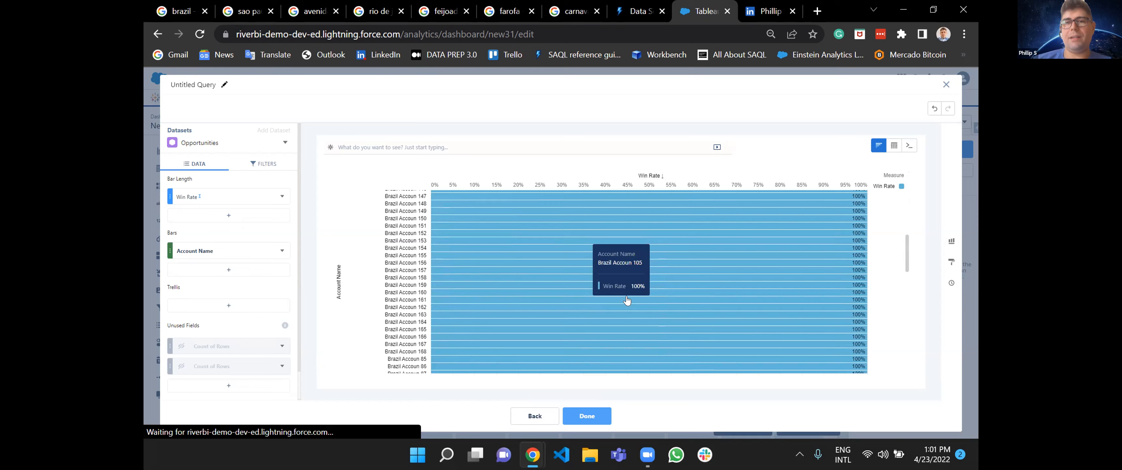
scroll(626, 305, "down", 10)
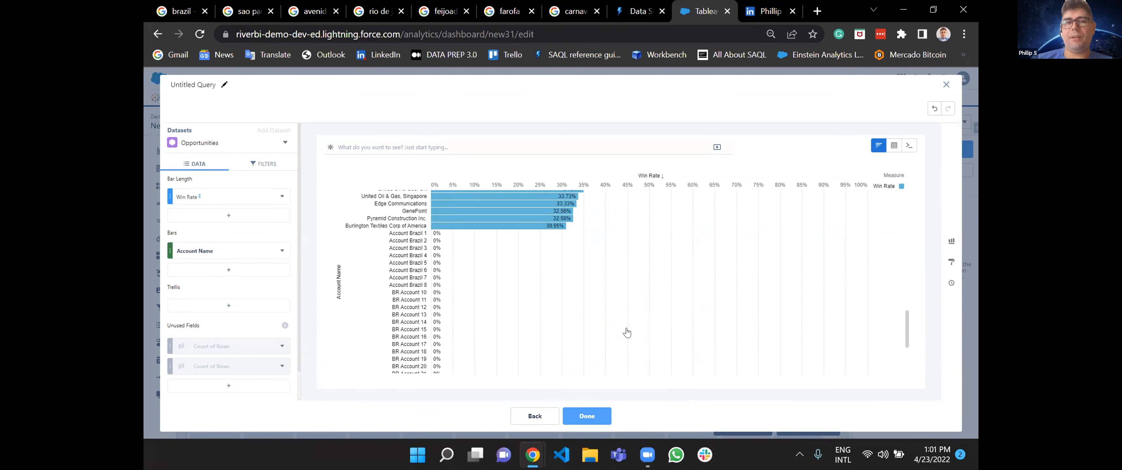
scroll(626, 332, "up", 10)
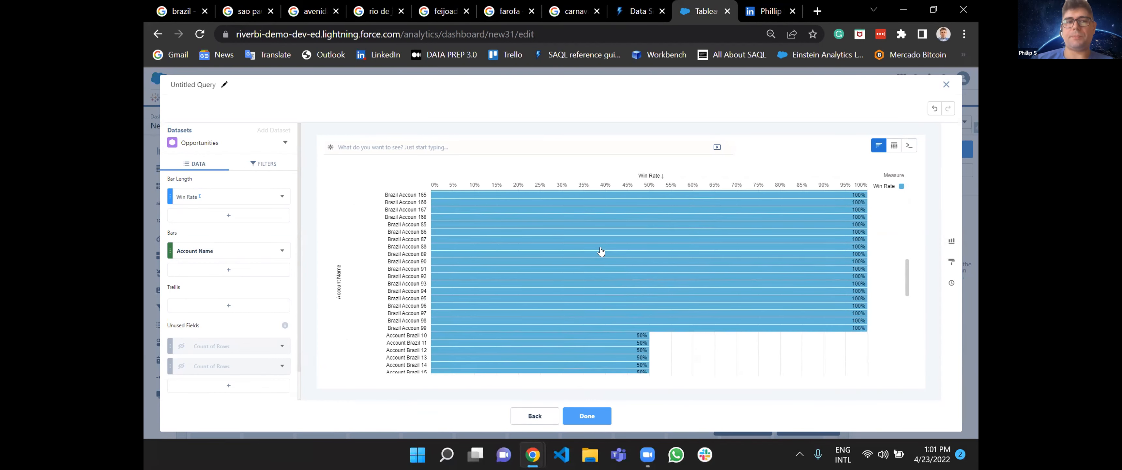
scroll(661, 288, "down", 5)
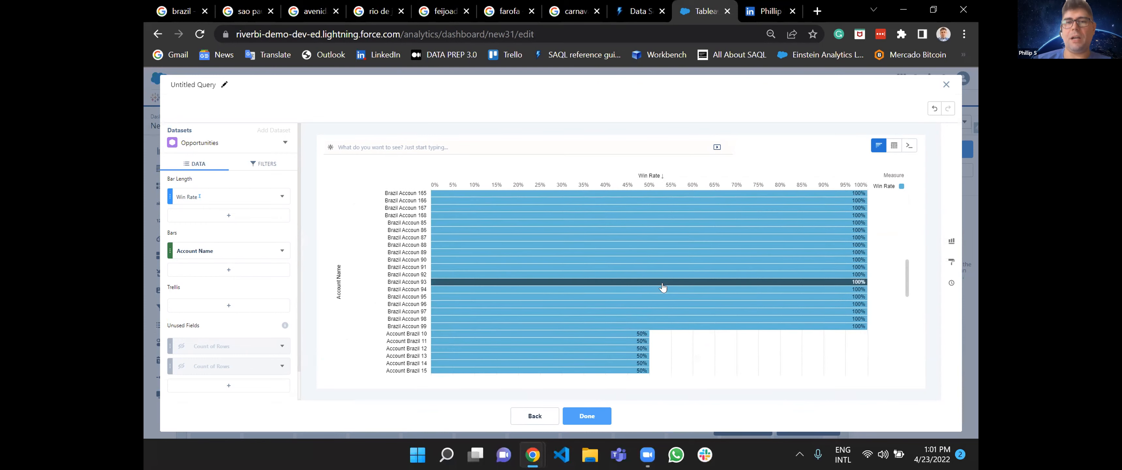
Leave the Win Rate query without applying it to the chart widget and dismiss the data source selection.
scroll(663, 287, "up", 3)
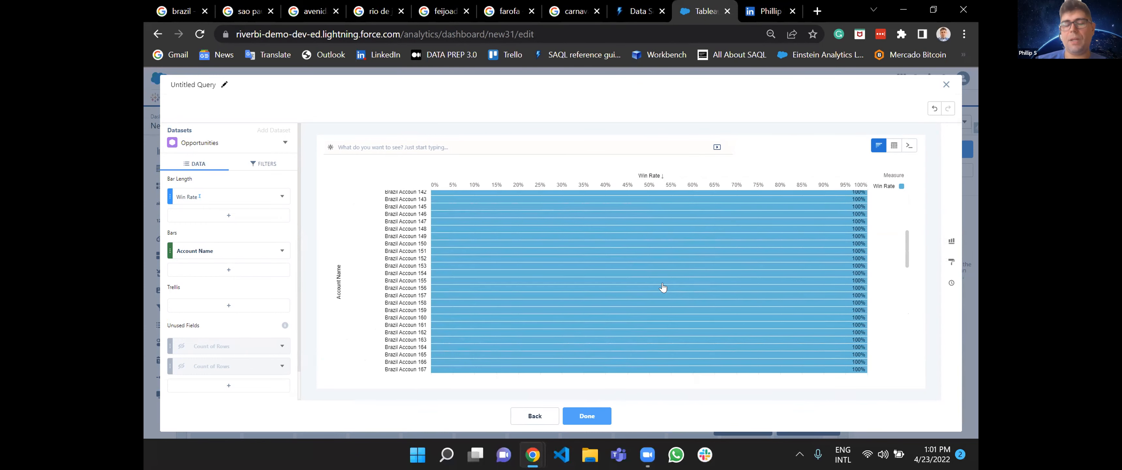
left_click(532, 417)
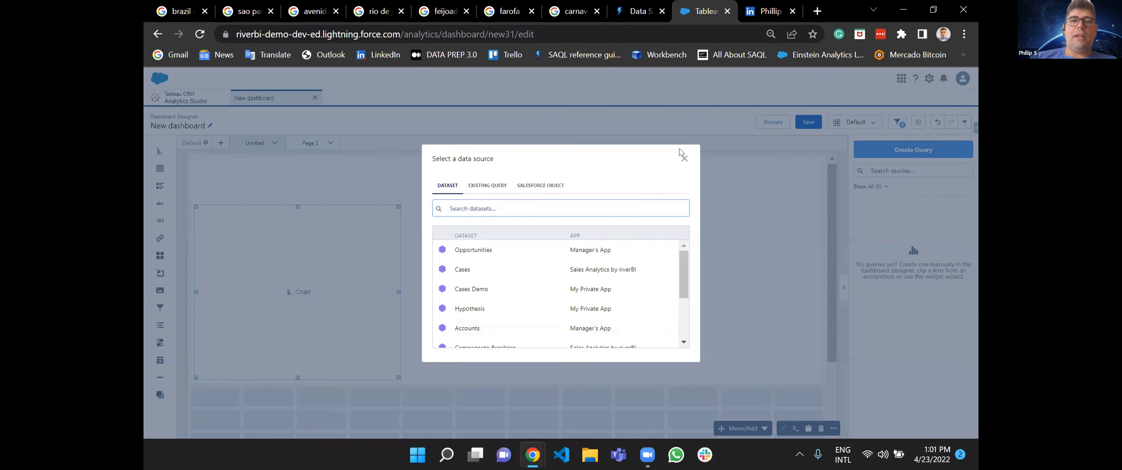
left_click(684, 158)
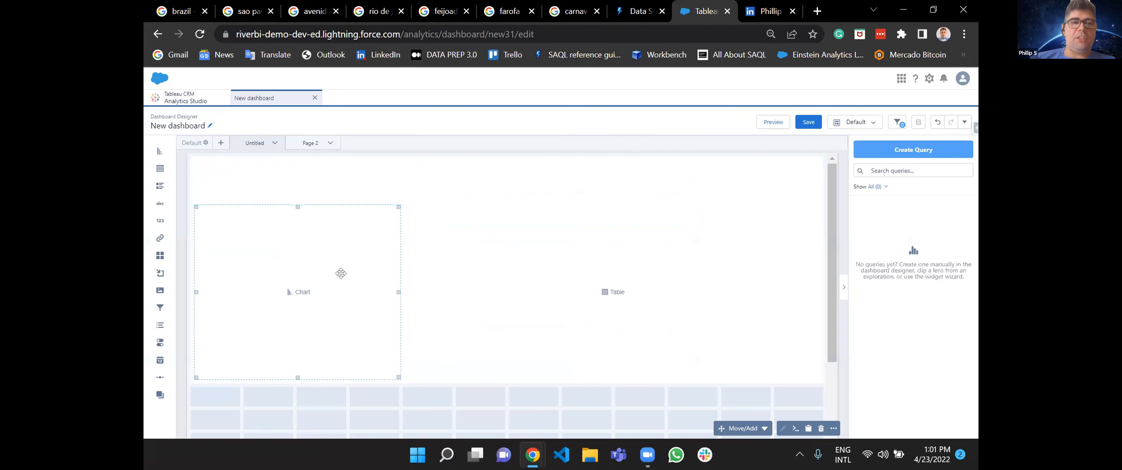
Start a new query for the chart widget on the Opportunities dataset and group its bars by Account Name.
left_click(300, 293)
left_click(478, 250)
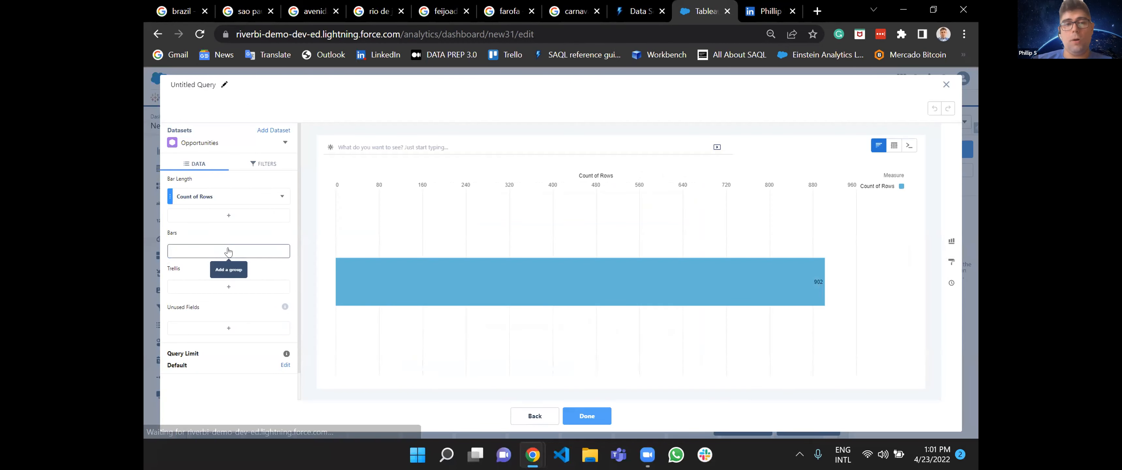
left_click(228, 251)
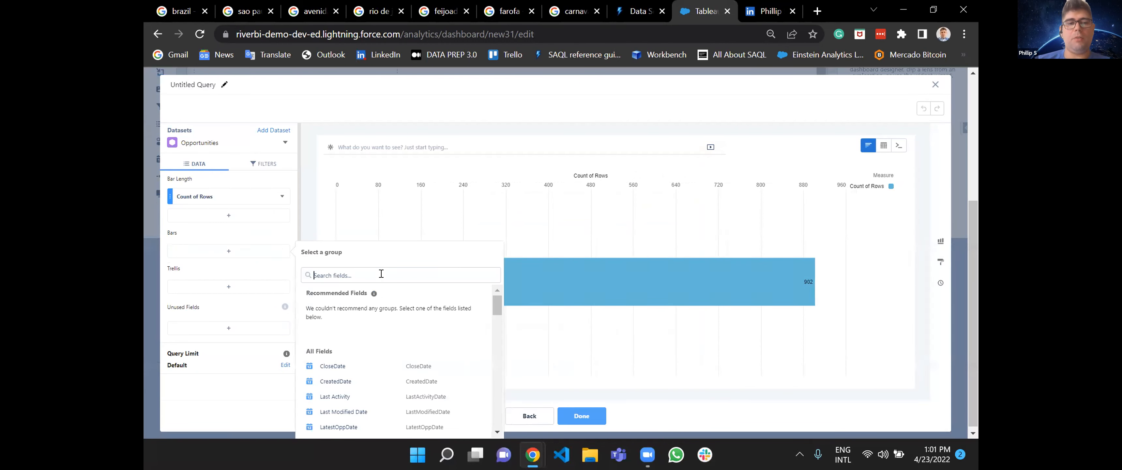
type("acc")
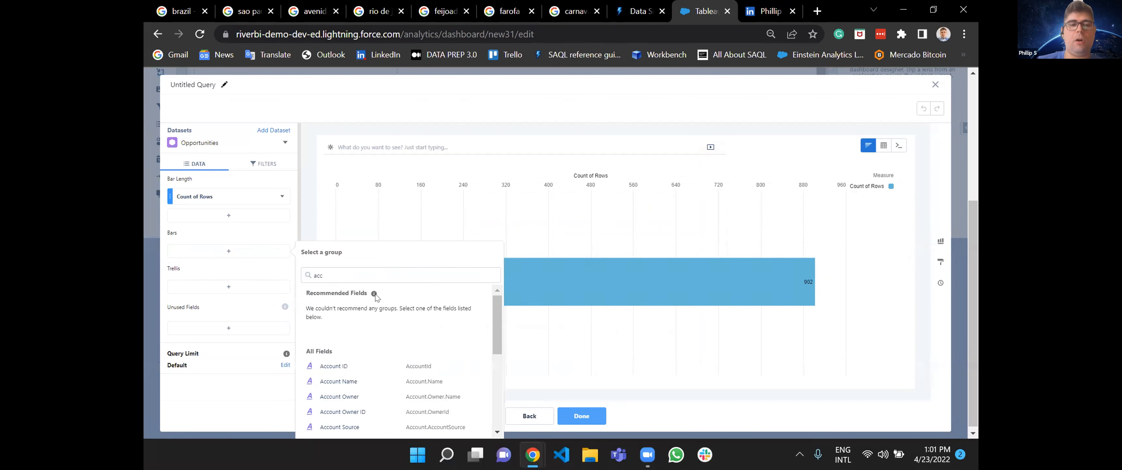
left_click(361, 382)
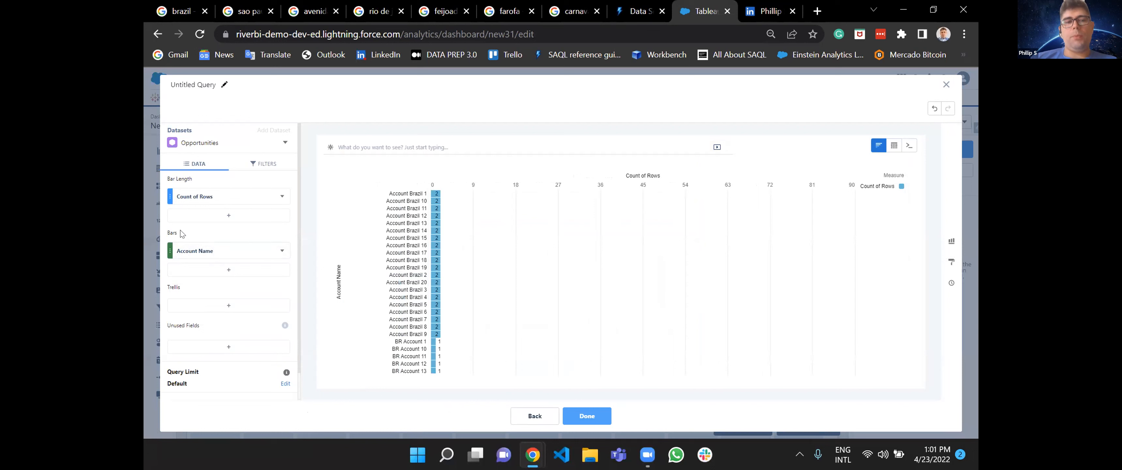
scroll(462, 278, "down", 5)
scroll(461, 277, "up", 5)
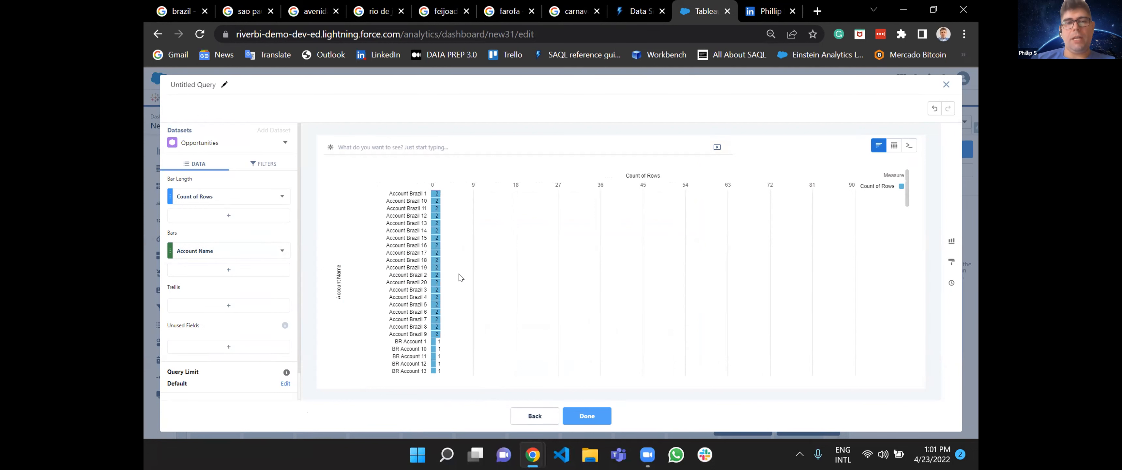
Set the bar length to Sum of Amount and sort the account bars in descending order.
left_click(231, 196)
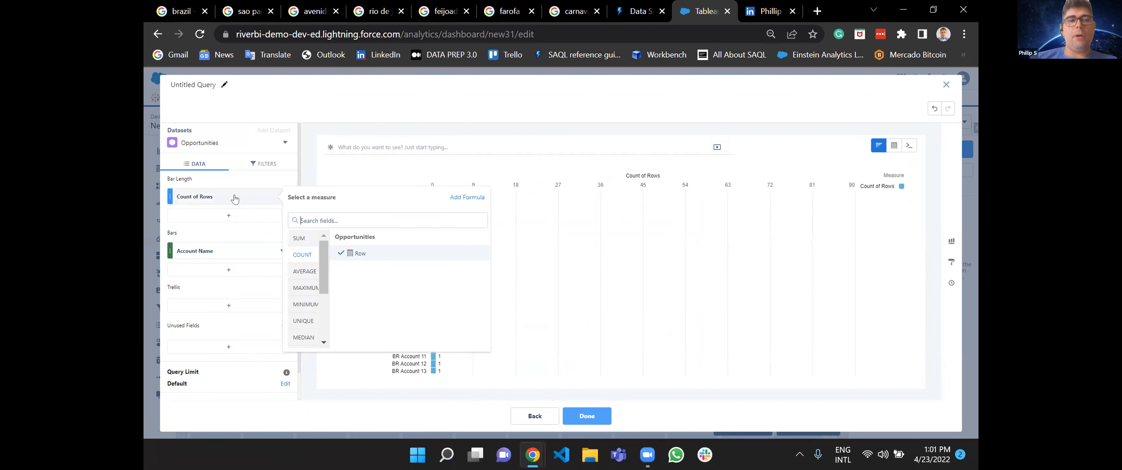
mouse_move(308, 243)
left_click(375, 283)
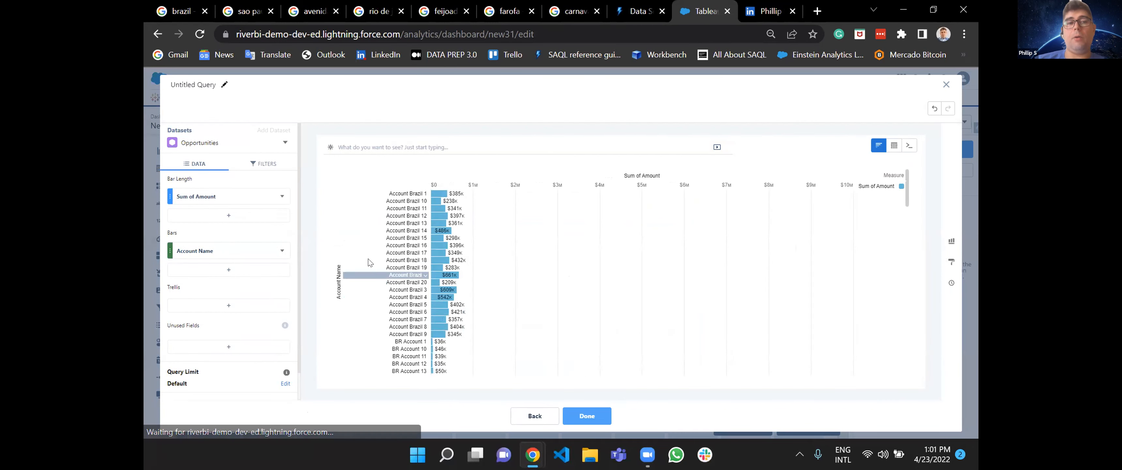
left_click(281, 198)
left_click(304, 219)
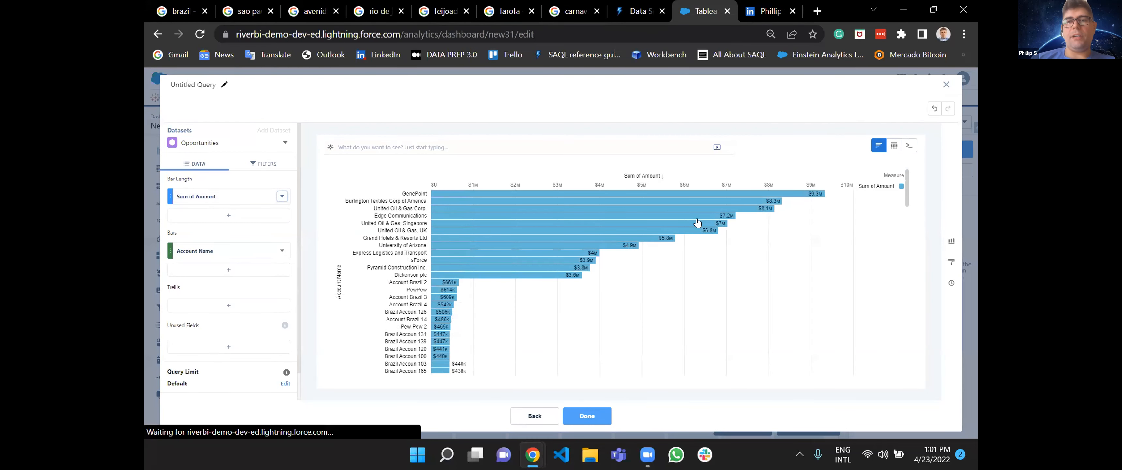
scroll(544, 340, "down", 15)
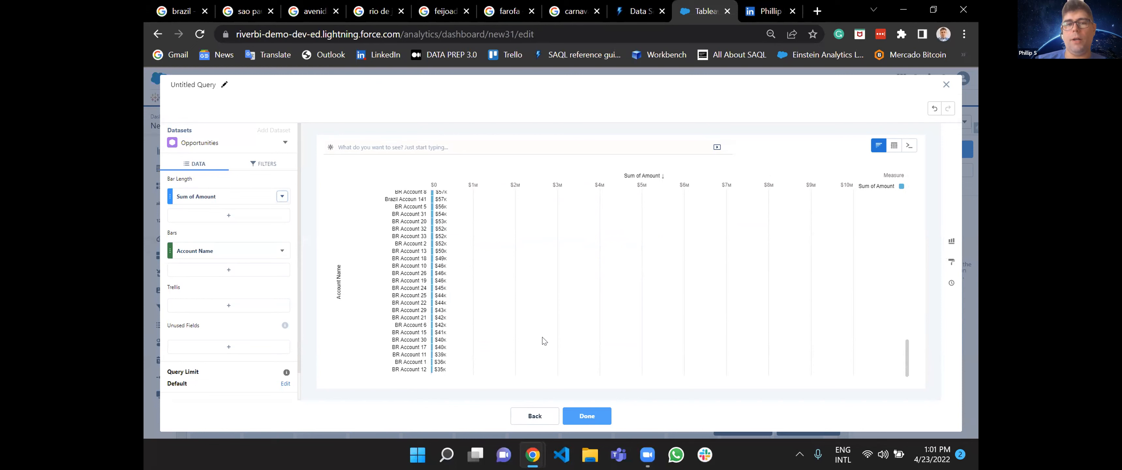
scroll(544, 340, "up", 5)
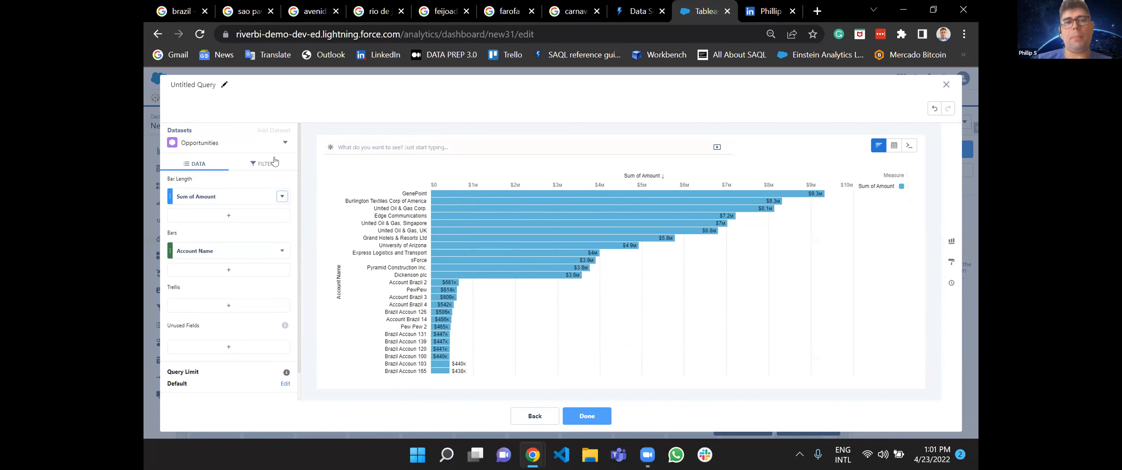
Filter the query to opportunities whose Stage equals Closed Won.
left_click(255, 165)
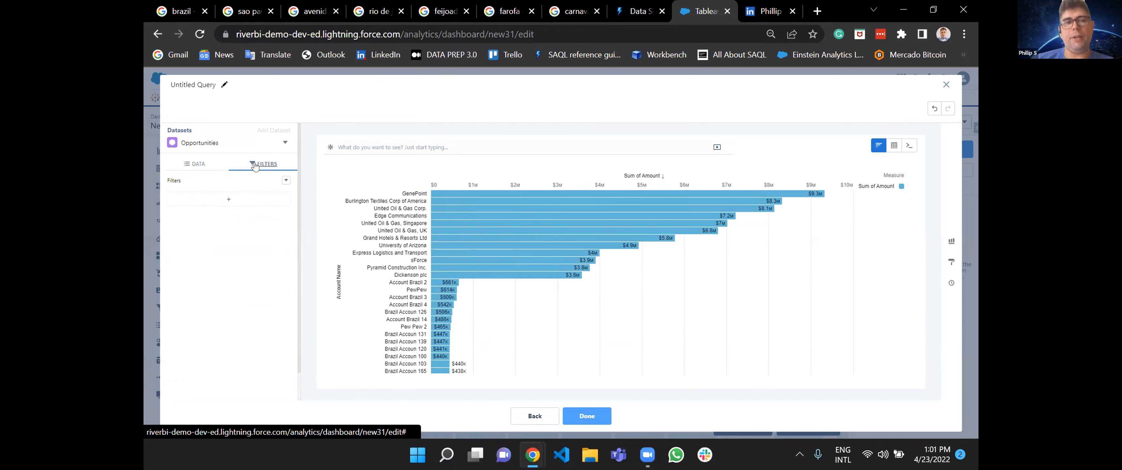
left_click(229, 199)
type("stag")
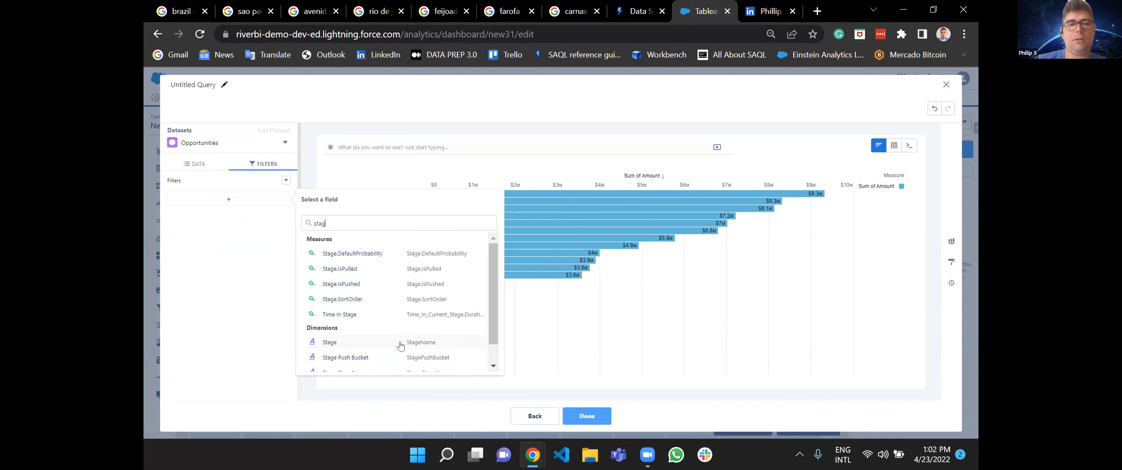
left_click(401, 345)
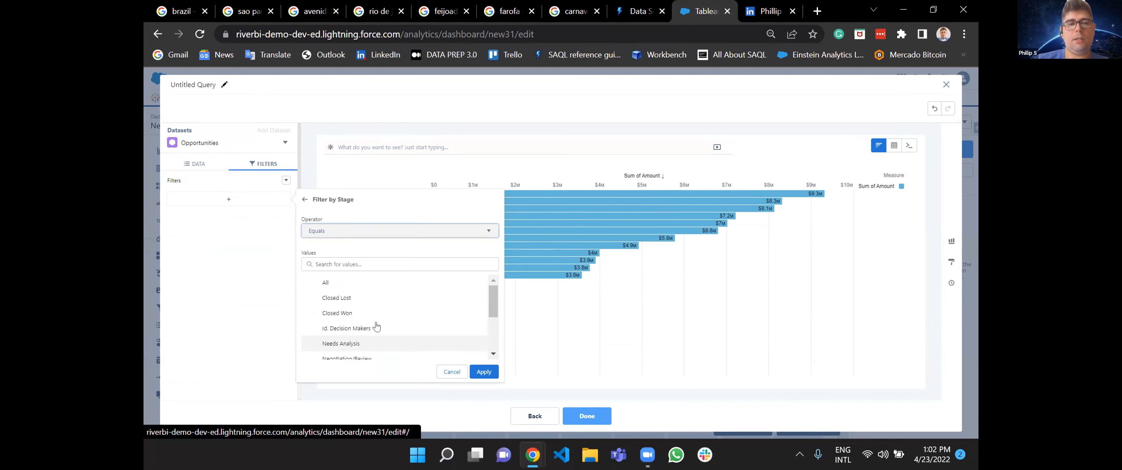
left_click(350, 313)
left_click(484, 371)
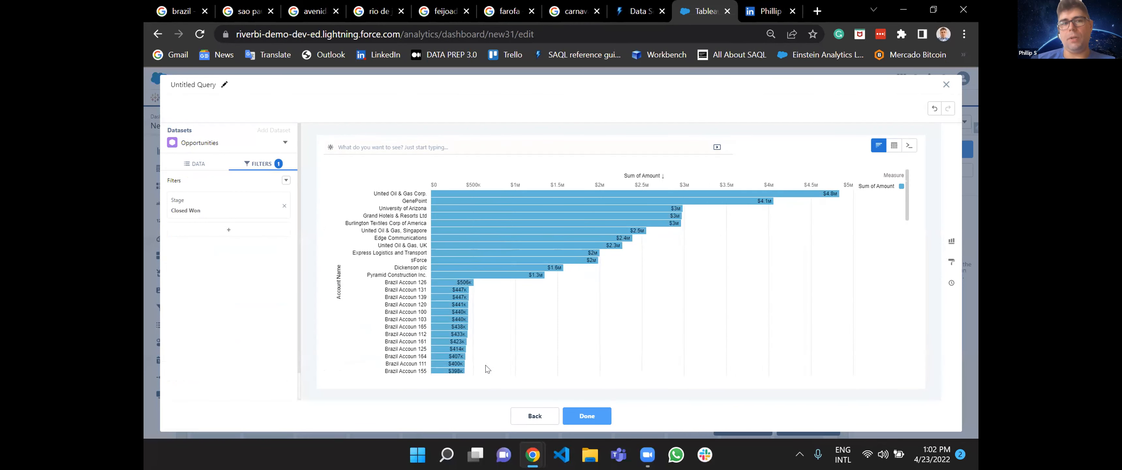
Name the query WonOppsByAccount and apply it to the chart widget on the dashboard.
left_click(222, 84)
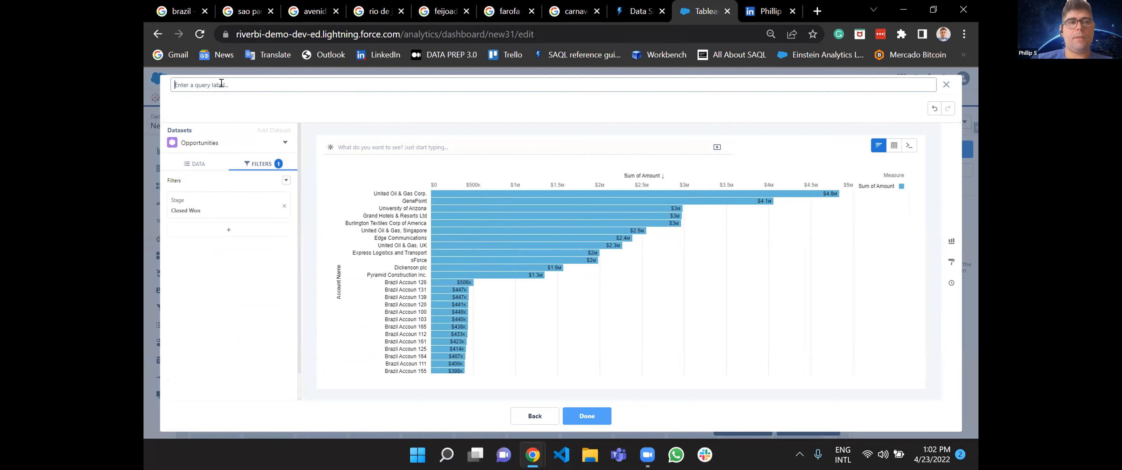
type("WonOpp")
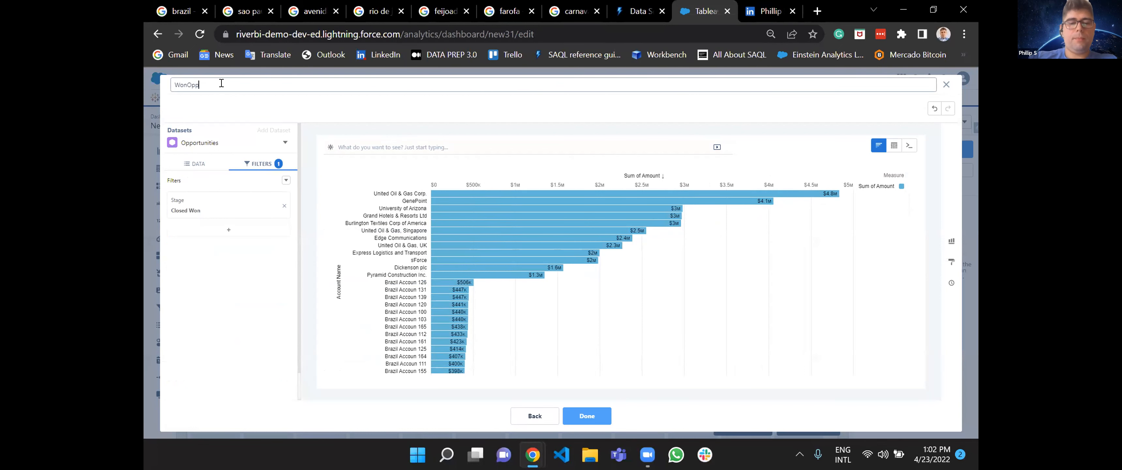
type("sByAccount")
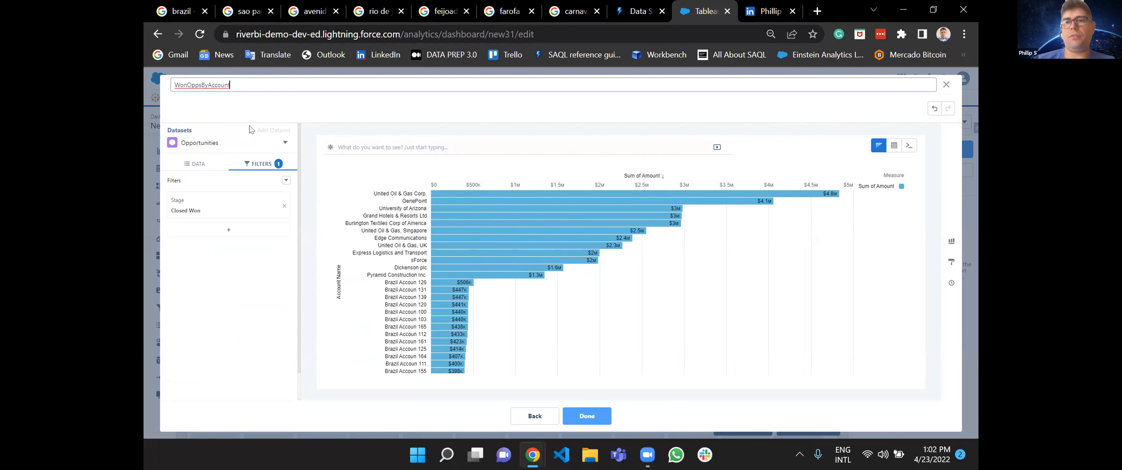
left_click(587, 415)
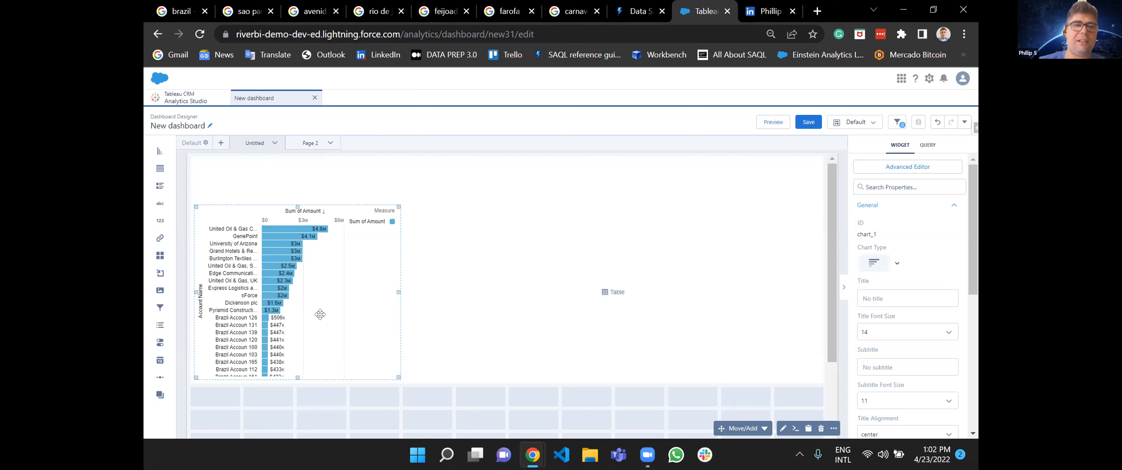
Set the background color of the container around the chart and table to the darkest navy blue in its widget style.
left_click(367, 169)
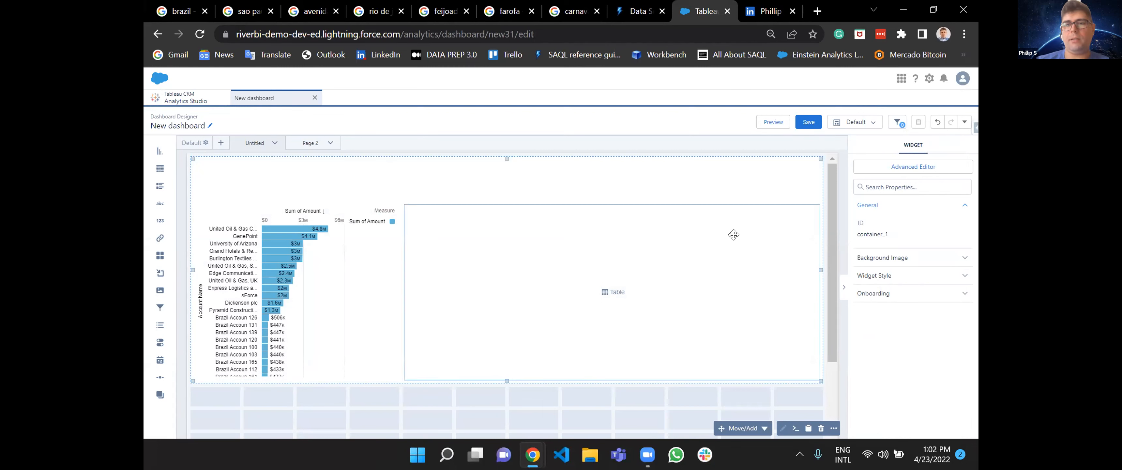
left_click(868, 276)
scroll(914, 354, "down", 2)
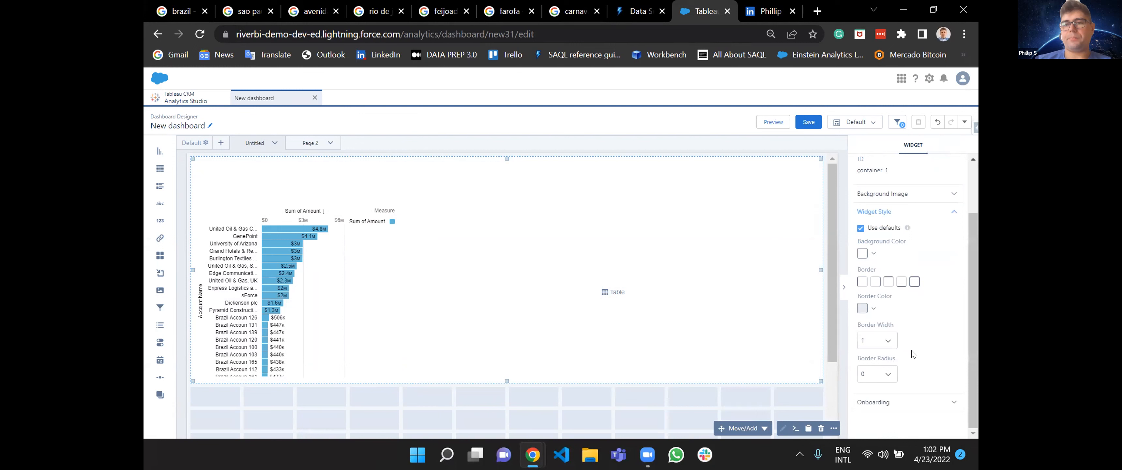
left_click(865, 310)
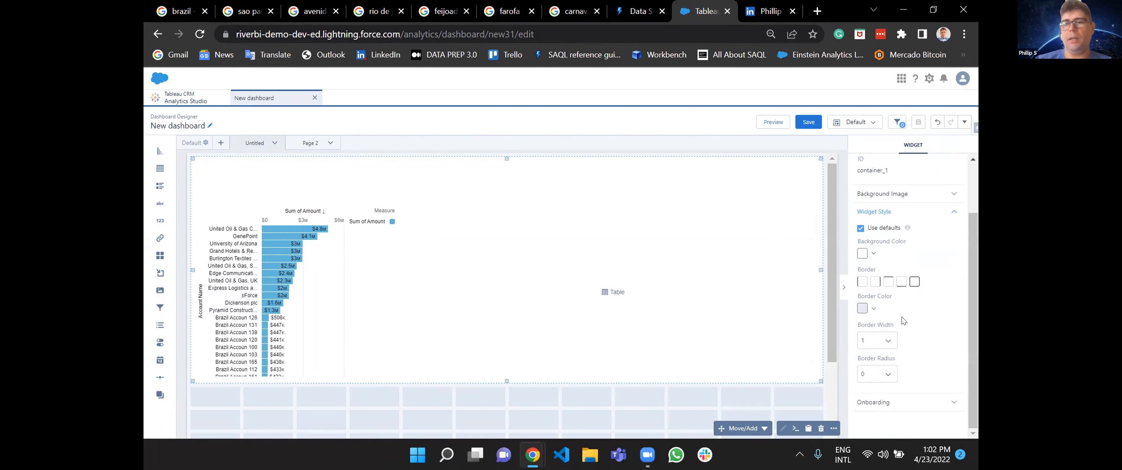
scroll(874, 303, "up", 1)
left_click(861, 272)
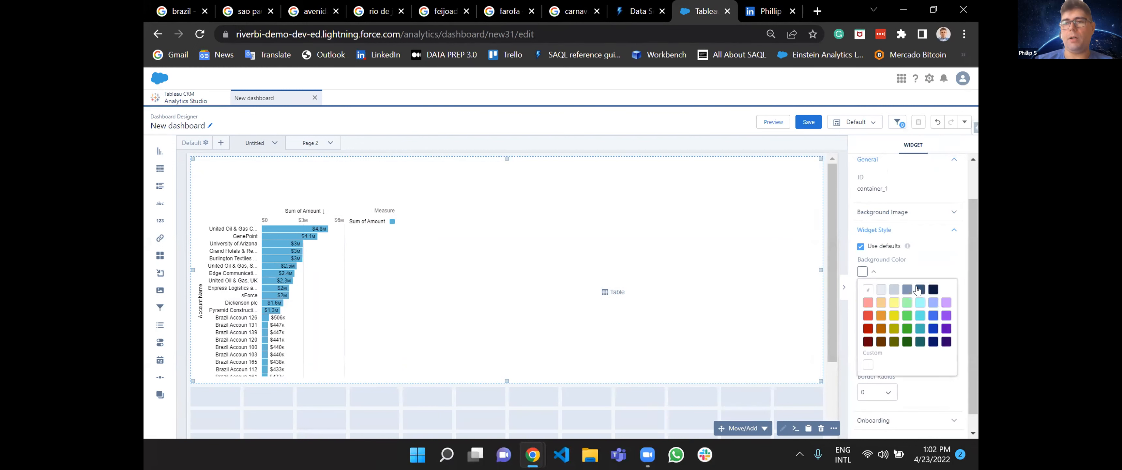
left_click(933, 290)
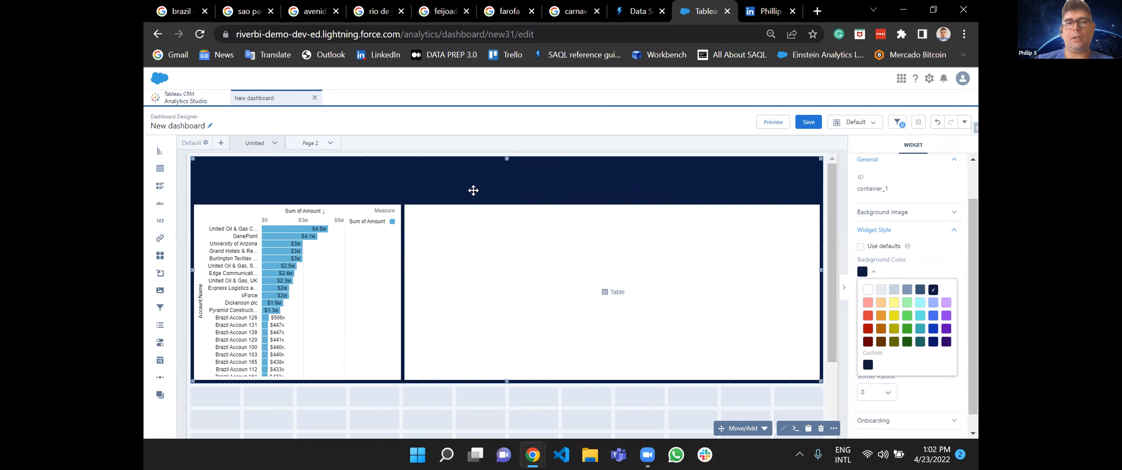
Try the Dark and Light themes on the account bar chart and set its theme to Dark.
left_click(361, 263)
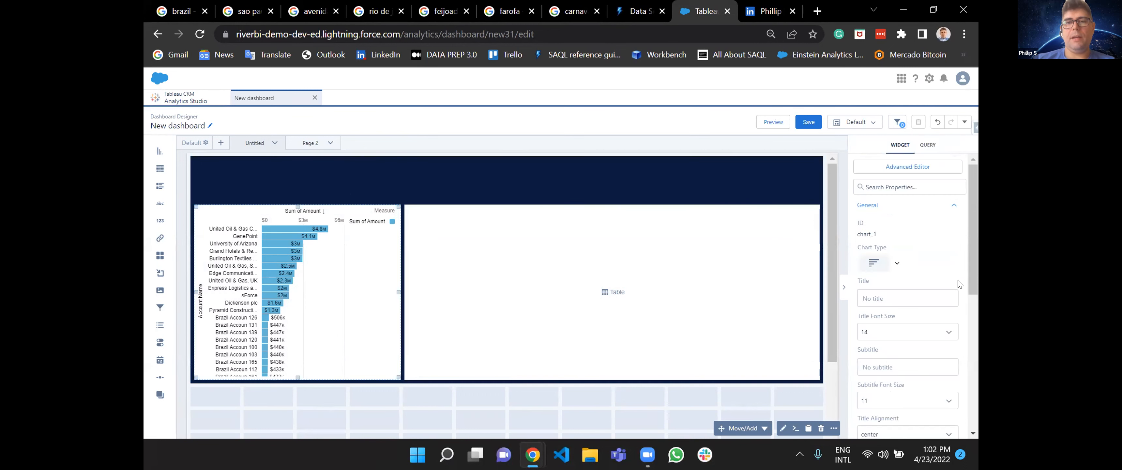
scroll(917, 348, "down", 3)
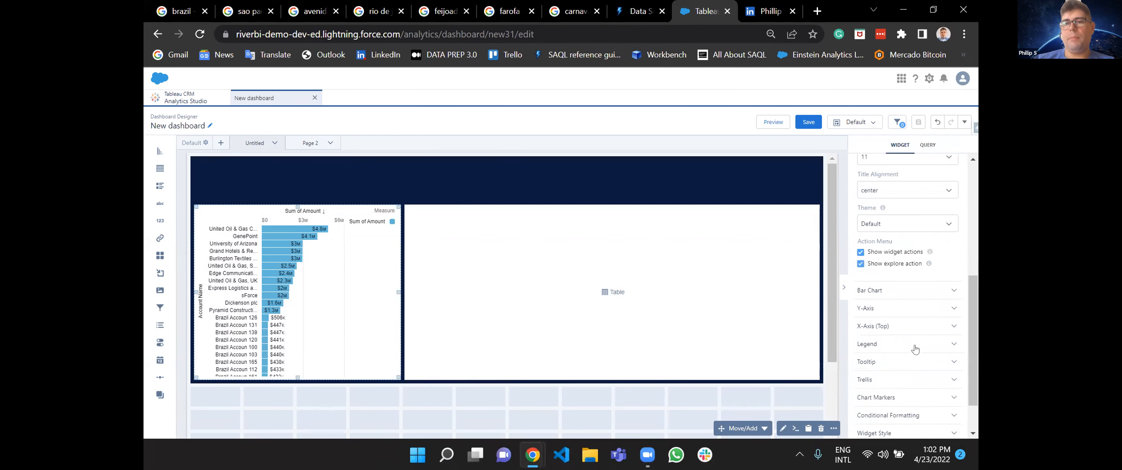
left_click(912, 225)
left_click(894, 266)
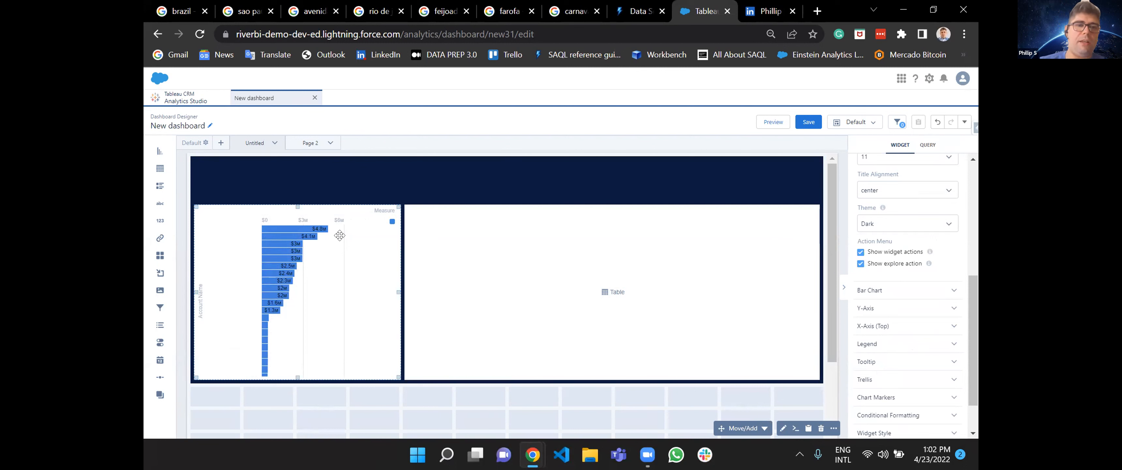
left_click(893, 224)
left_click(886, 254)
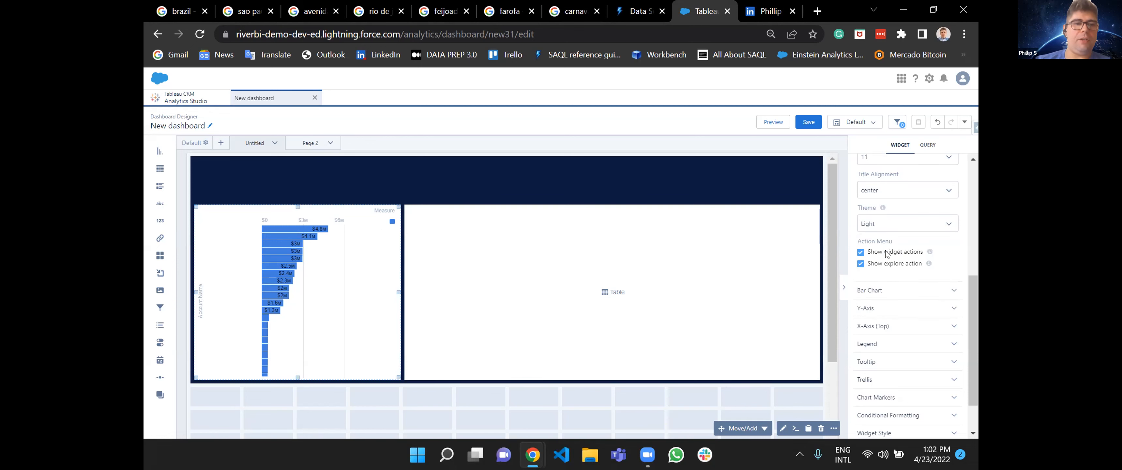
left_click(905, 226)
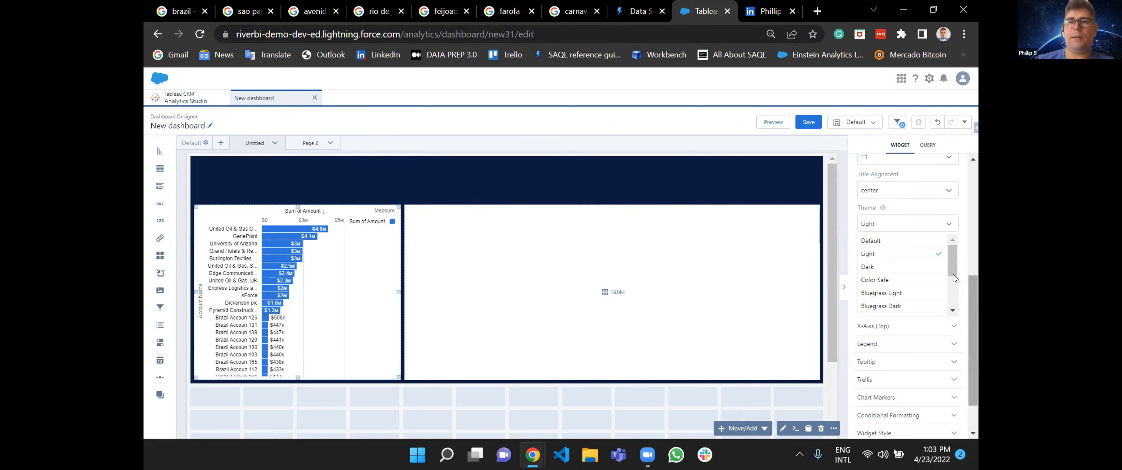
left_click(914, 267)
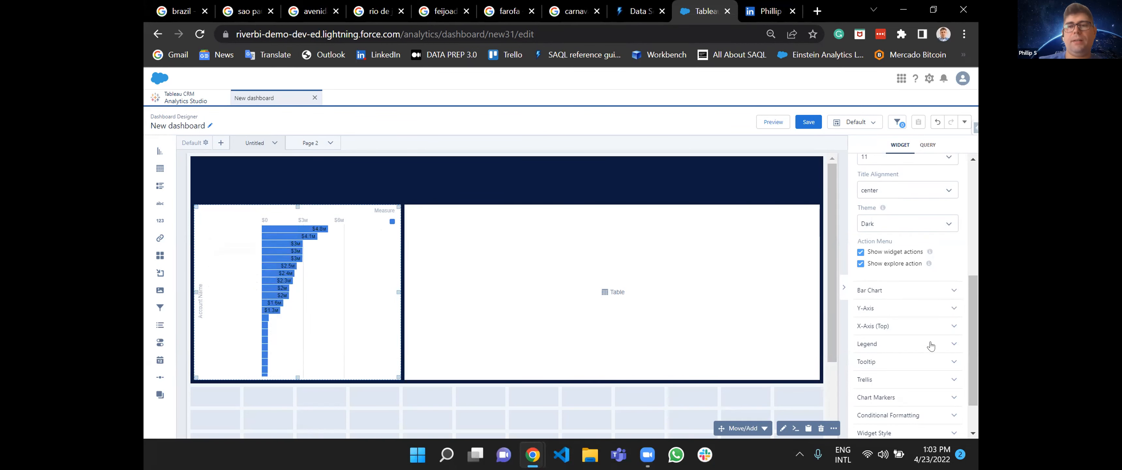
Make the account bar chart's background fully transparent in its widget style, using rgba(255, 255, 255, 0).
scroll(932, 345, "down", 2)
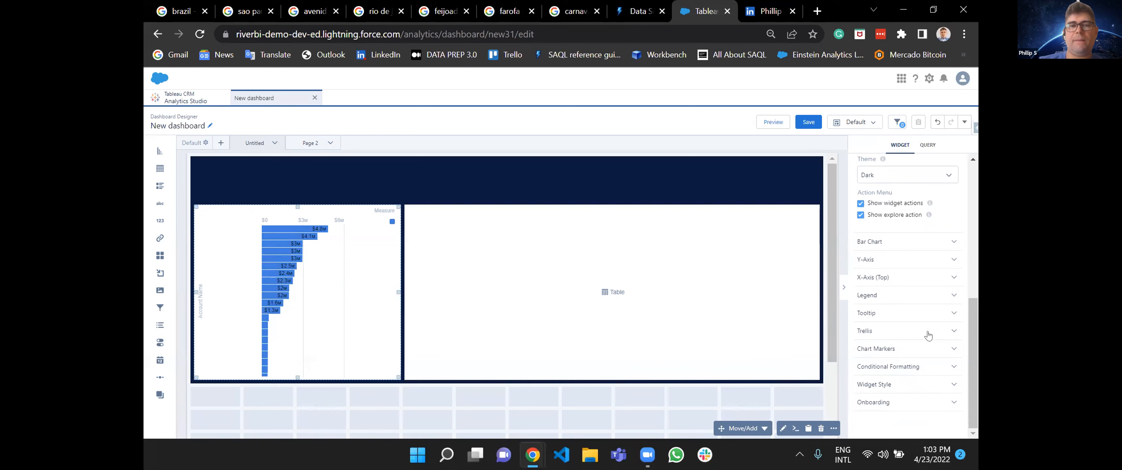
scroll(916, 276, "up", 5)
scroll(916, 275, "down", 5)
left_click(878, 385)
scroll(883, 388, "down", 4)
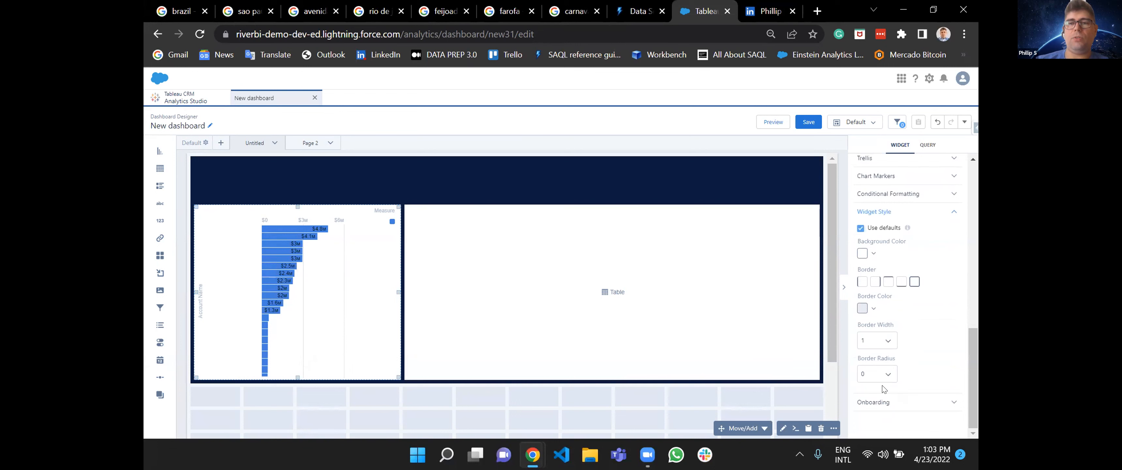
left_click(863, 255)
left_click(868, 347)
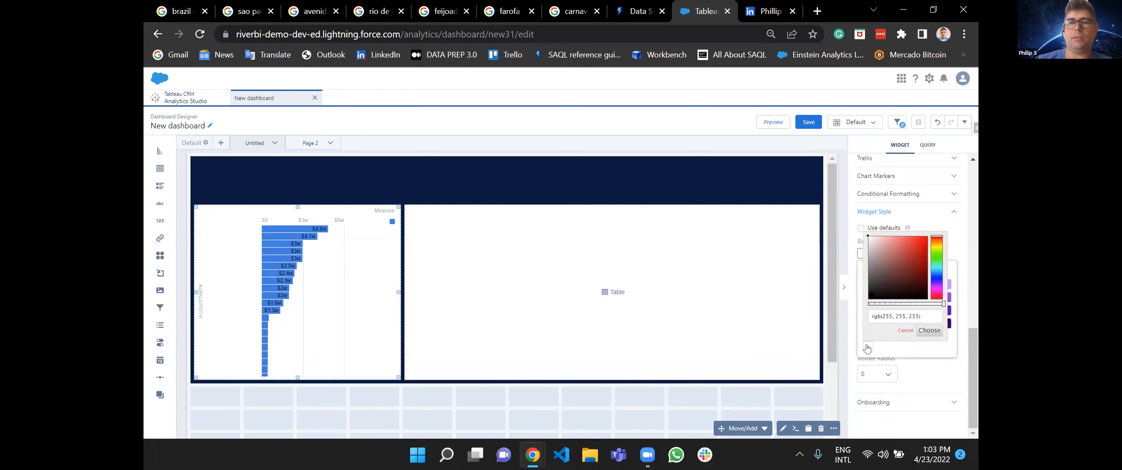
left_click_drag(942, 305, 857, 313)
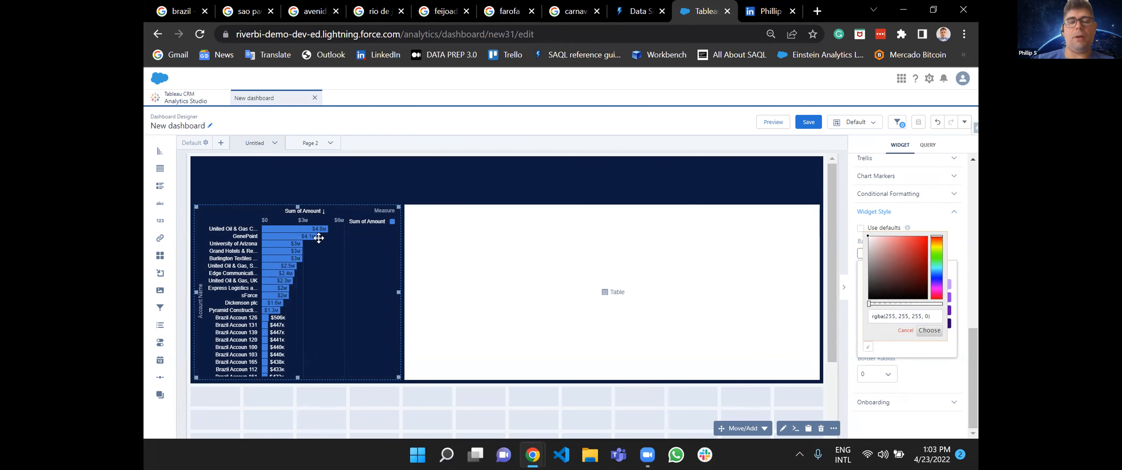
left_click(526, 189)
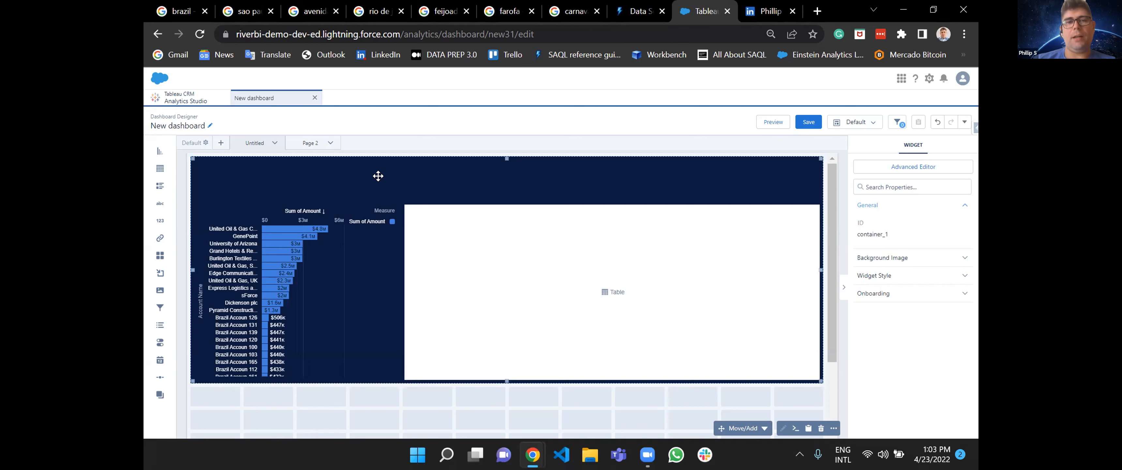
left_click(387, 227)
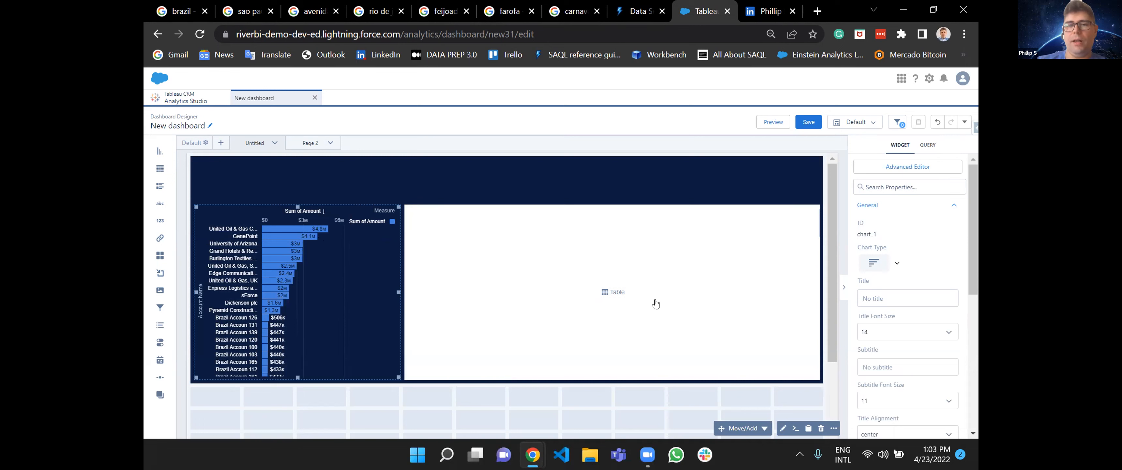
scroll(922, 311, "down", 3)
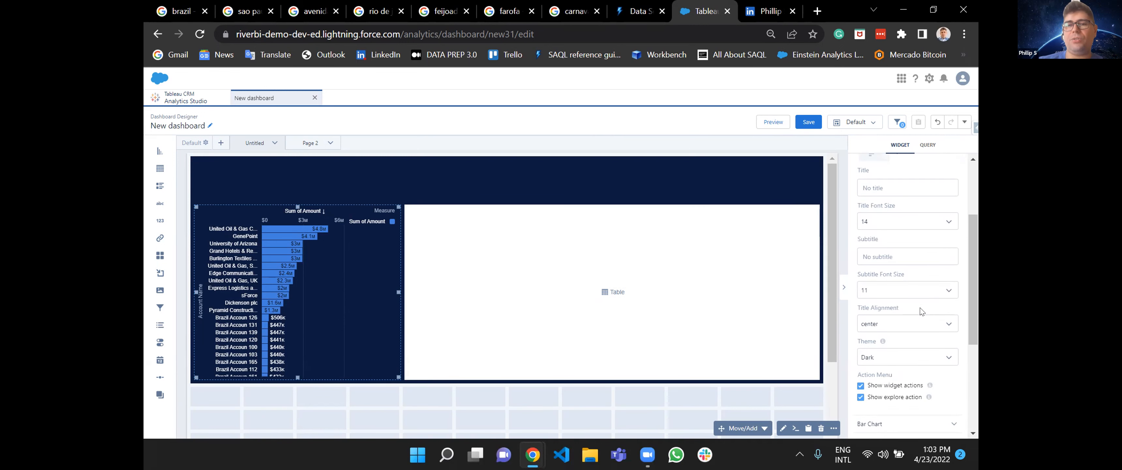
scroll(922, 311, "down", 2)
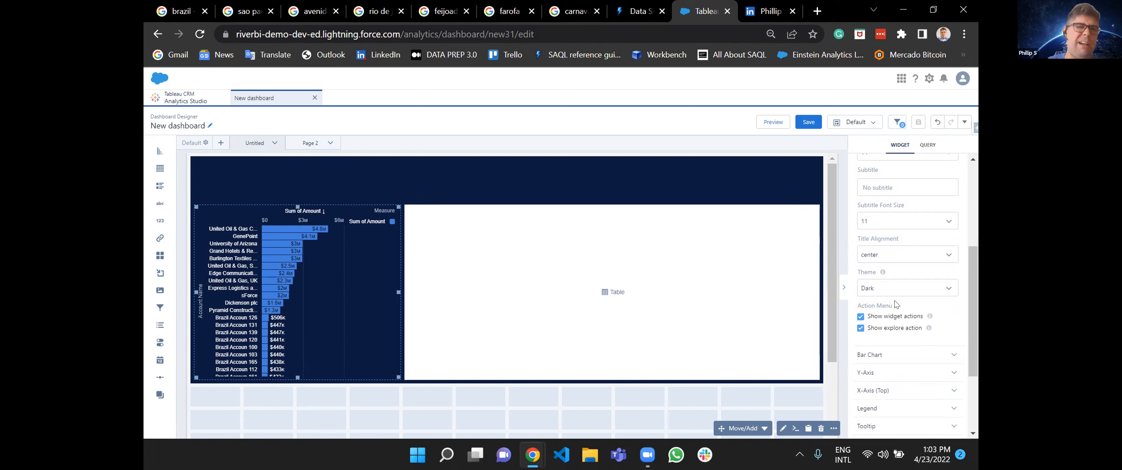
left_click(362, 281)
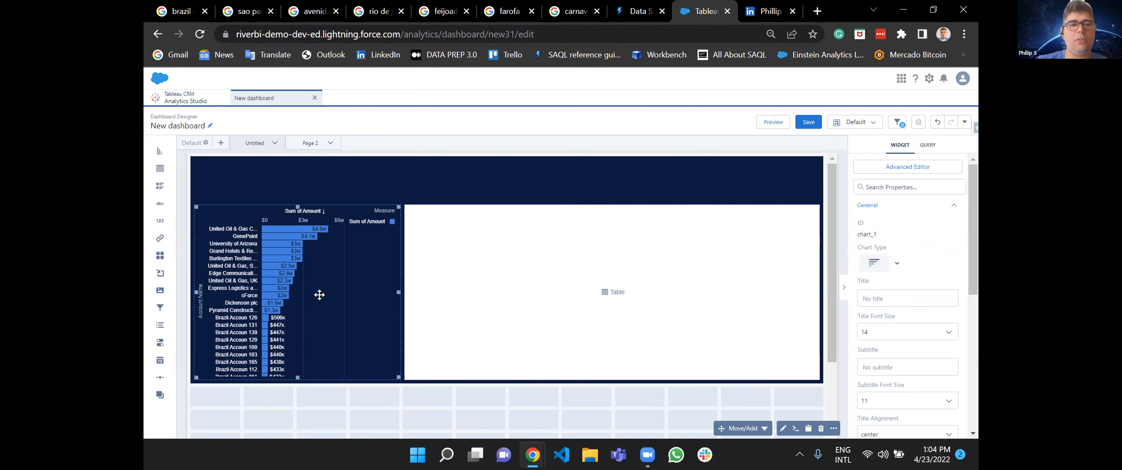
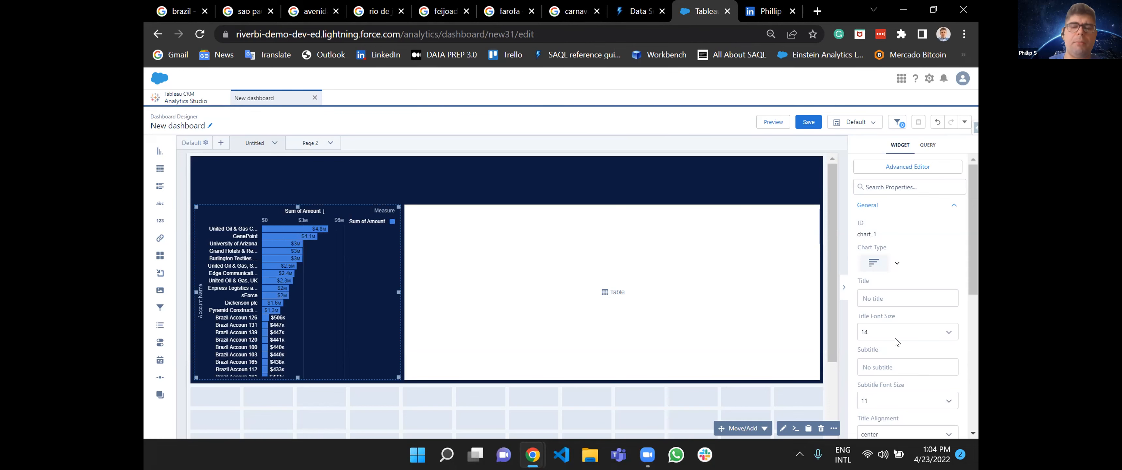
Hide the legend of the account bar chart.
scroll(896, 342, "down", 10)
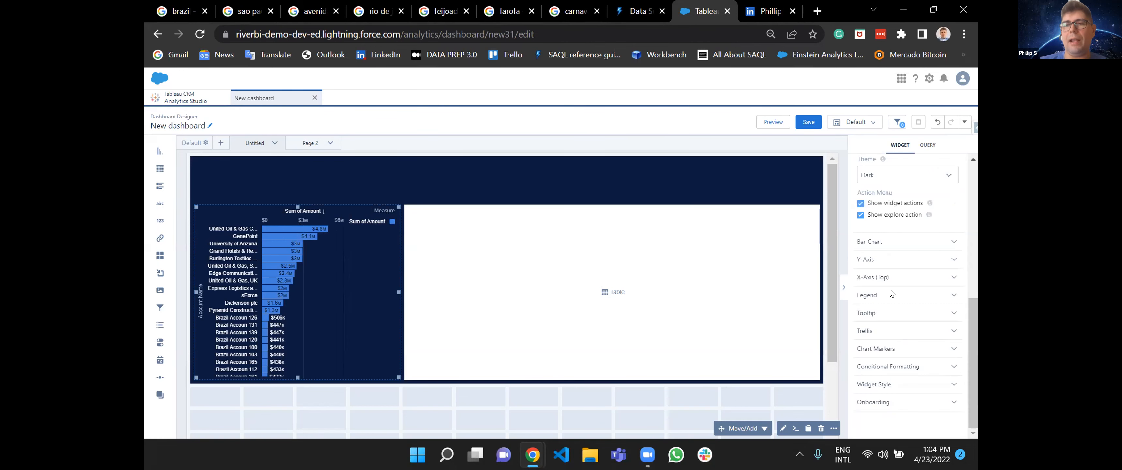
scroll(920, 268, "up", 10)
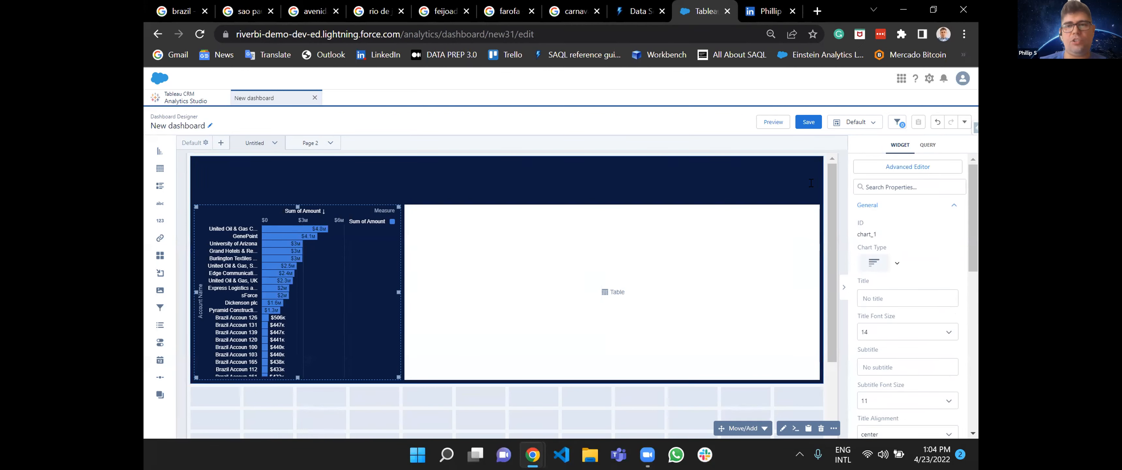
scroll(914, 284, "down", 10)
scroll(909, 288, "up", 1)
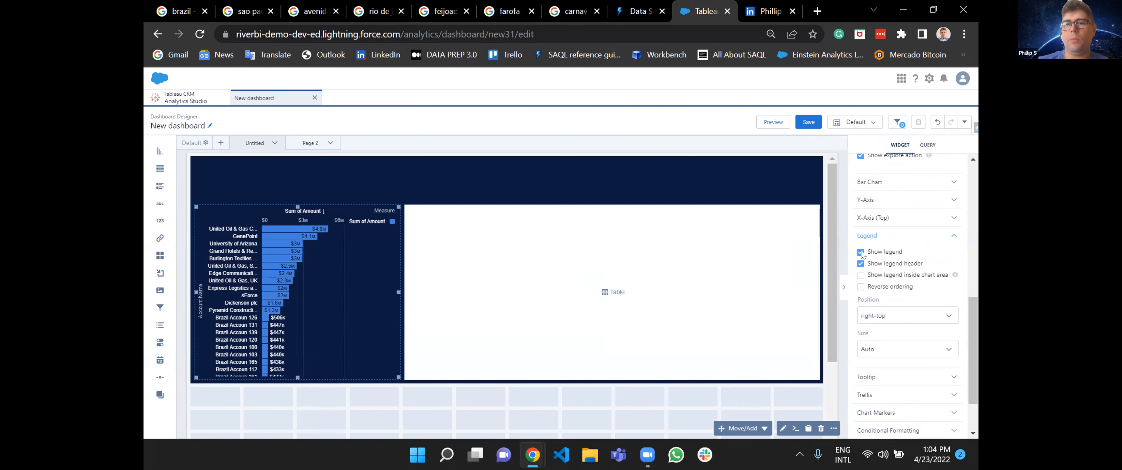
left_click(861, 253)
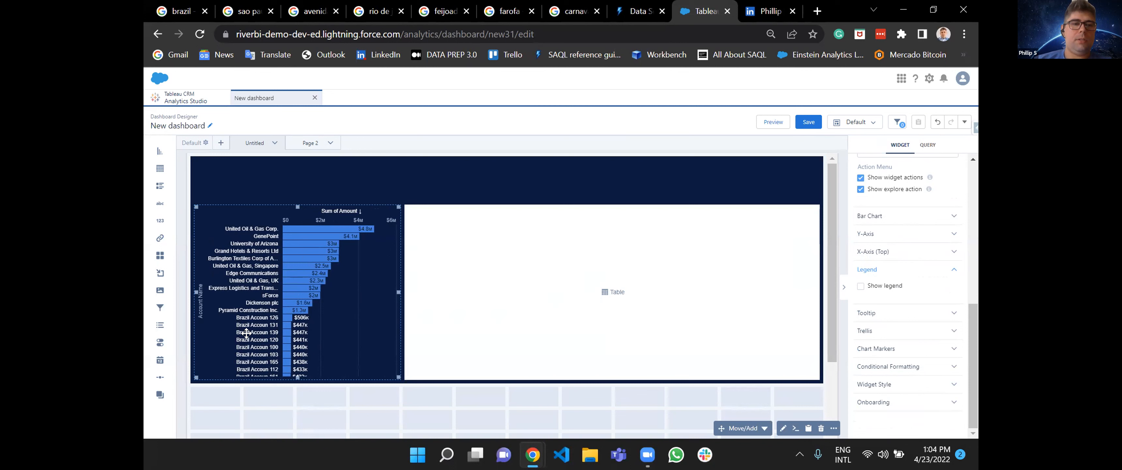
scroll(257, 322, "down", 1)
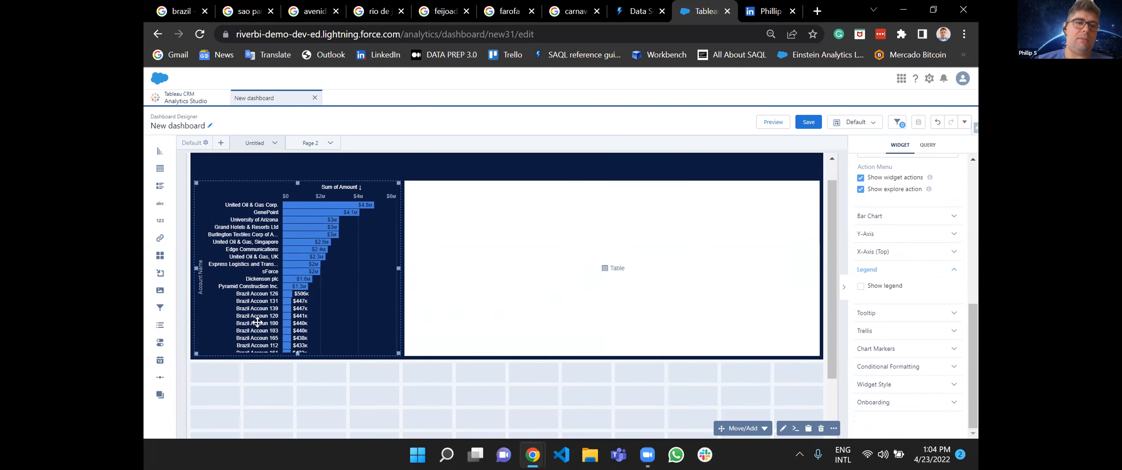
scroll(258, 322, "up", 1)
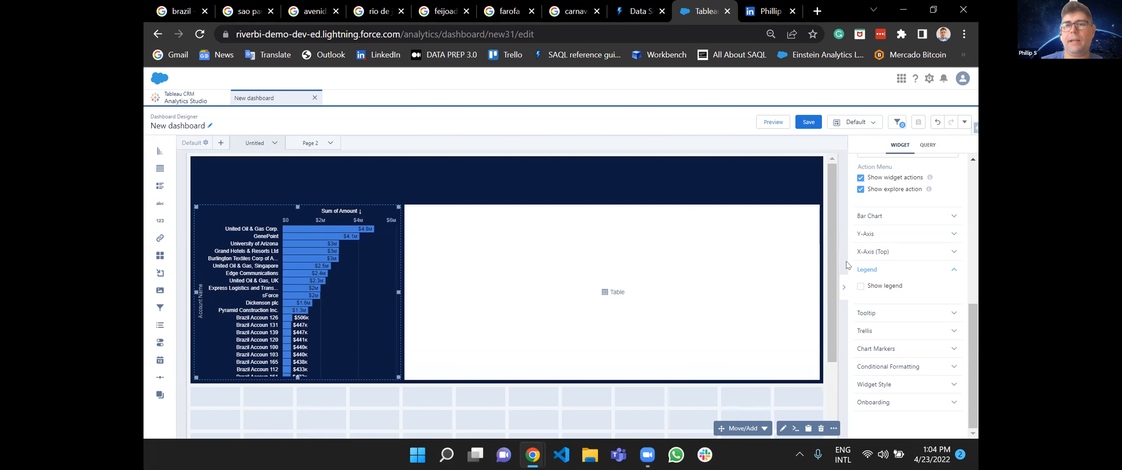
Hide the Y-axis title of the account bar chart.
left_click(888, 222)
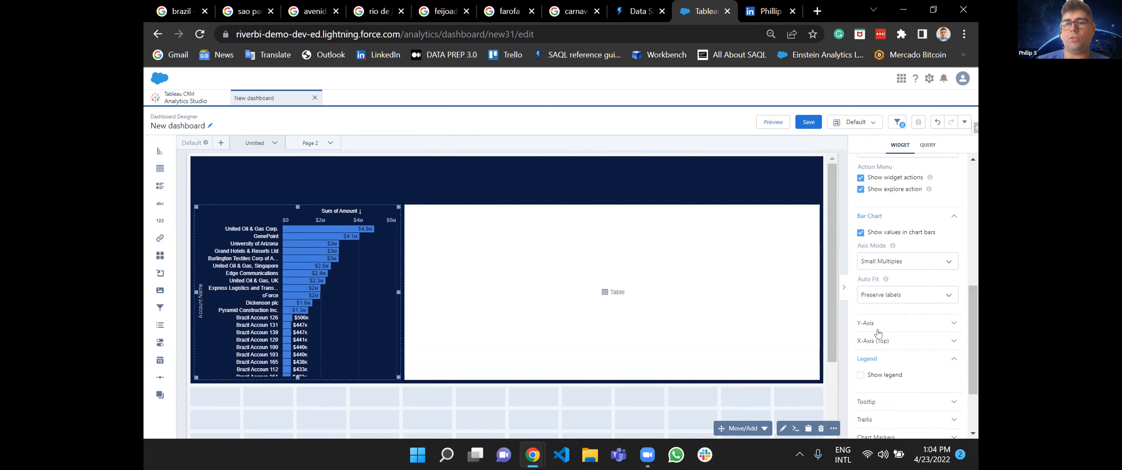
left_click(888, 324)
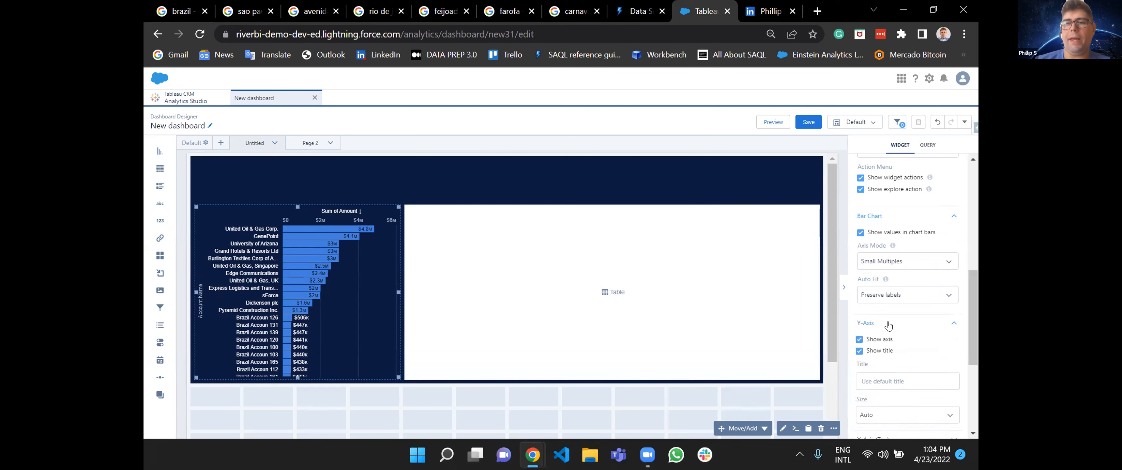
left_click(861, 350)
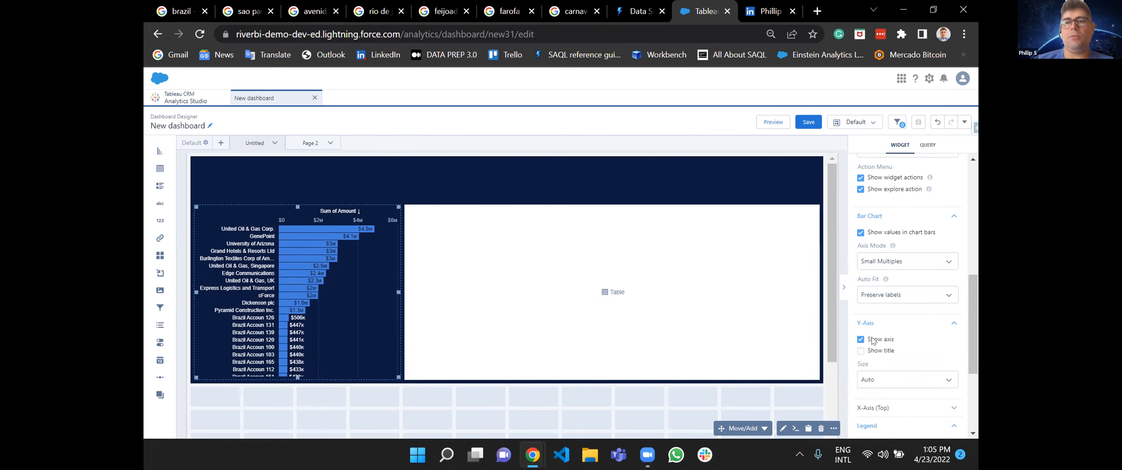
Try hiding the bar chart's Y-axis and preview the dashboard to inspect the account tooltips on the bars.
left_click(861, 339)
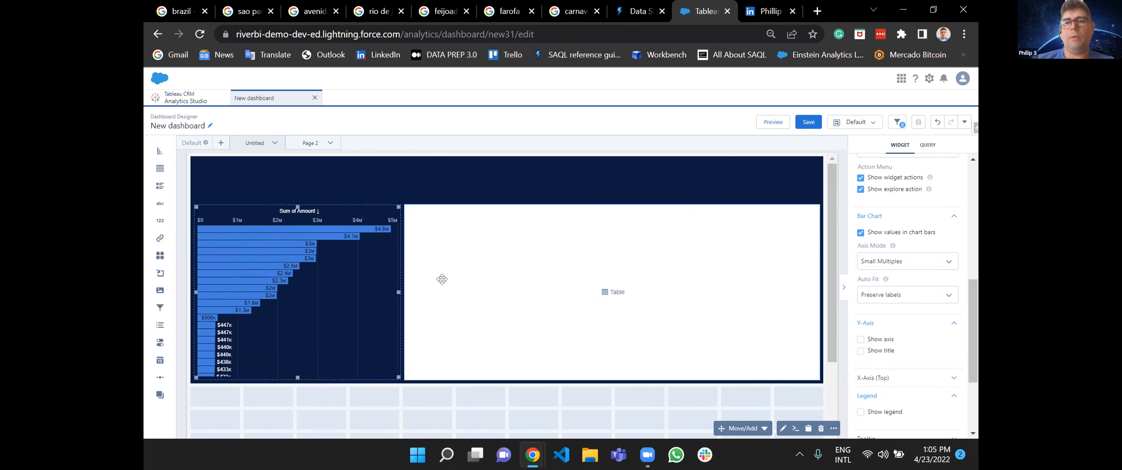
left_click(771, 123)
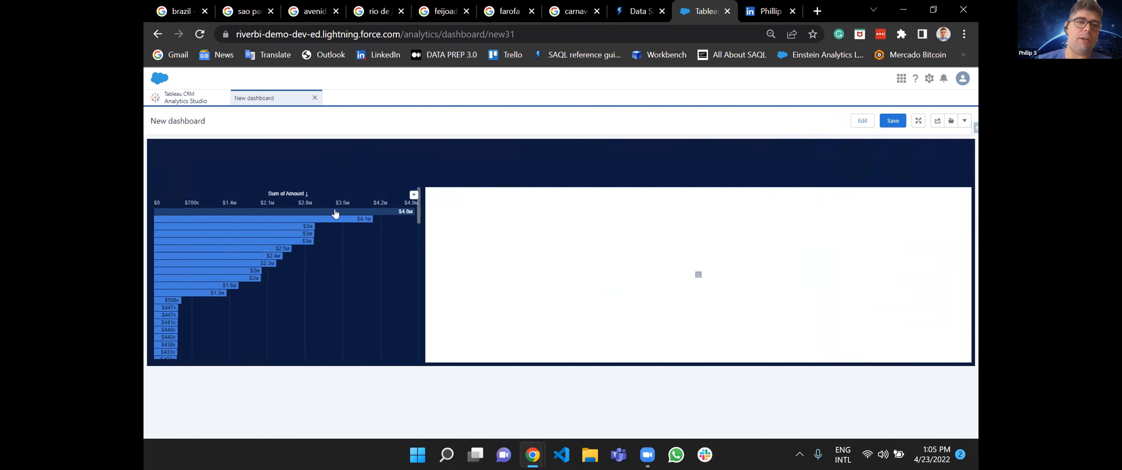
mouse_move(335, 213)
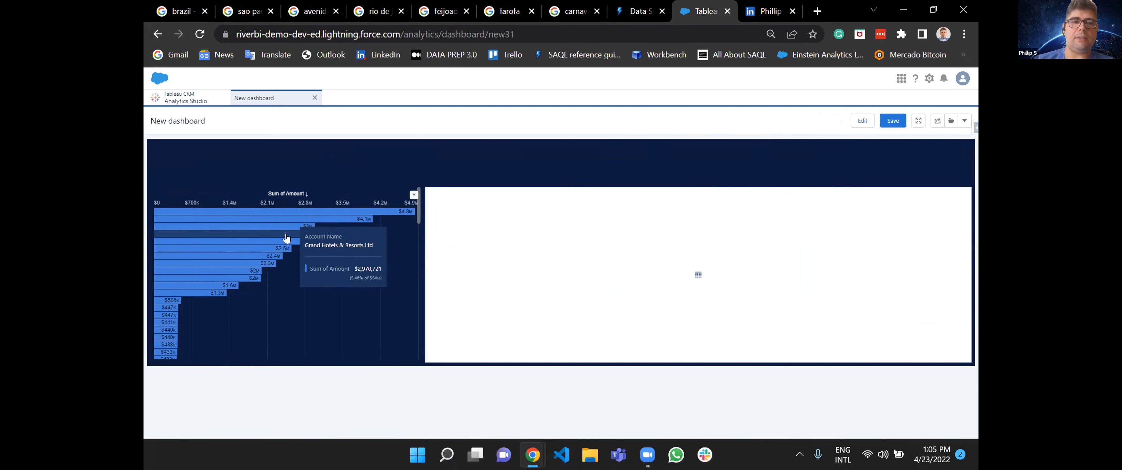
mouse_move(275, 252)
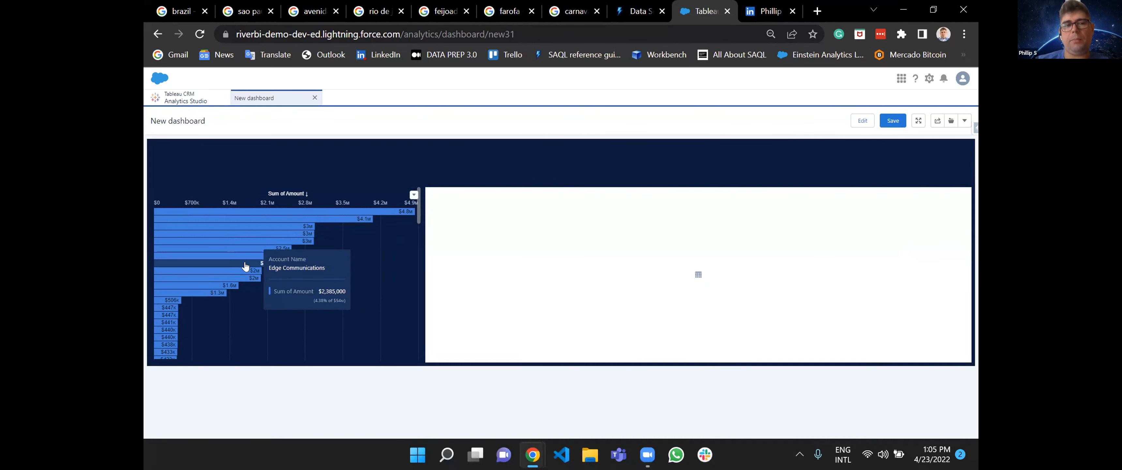
mouse_move(266, 215)
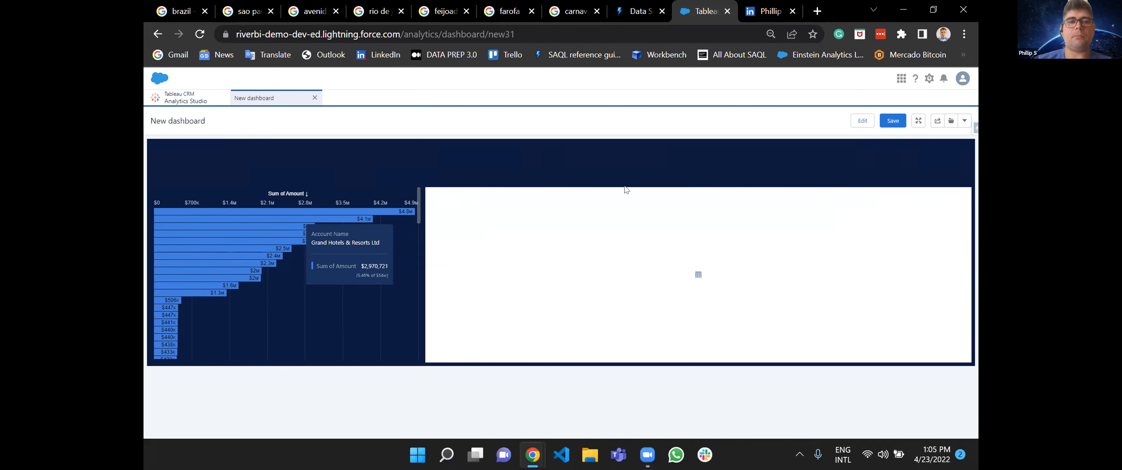
Return to dashboard editing and show the account bar chart's Y-axis again.
left_click(863, 121)
left_click(338, 269)
scroll(899, 362, "down", 3)
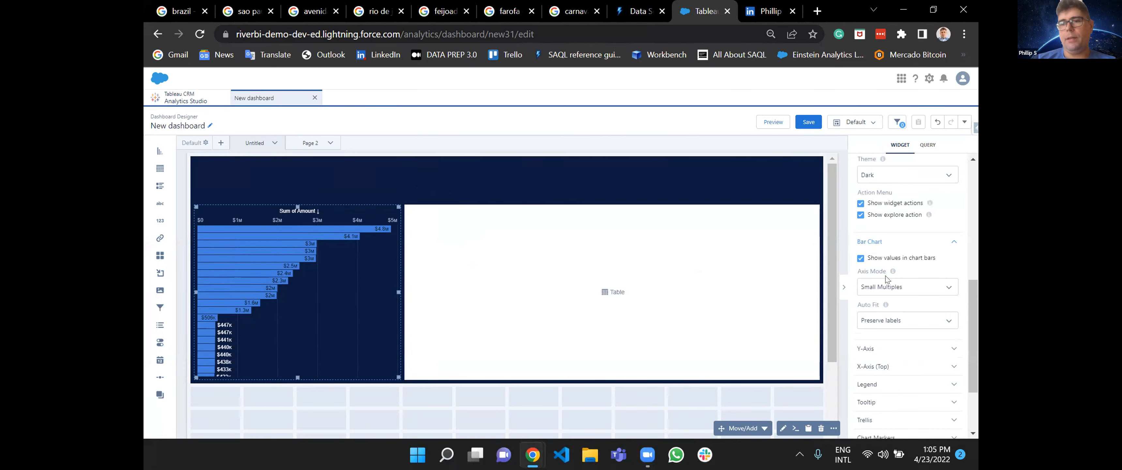
left_click(872, 346)
scroll(867, 303, "down", 3)
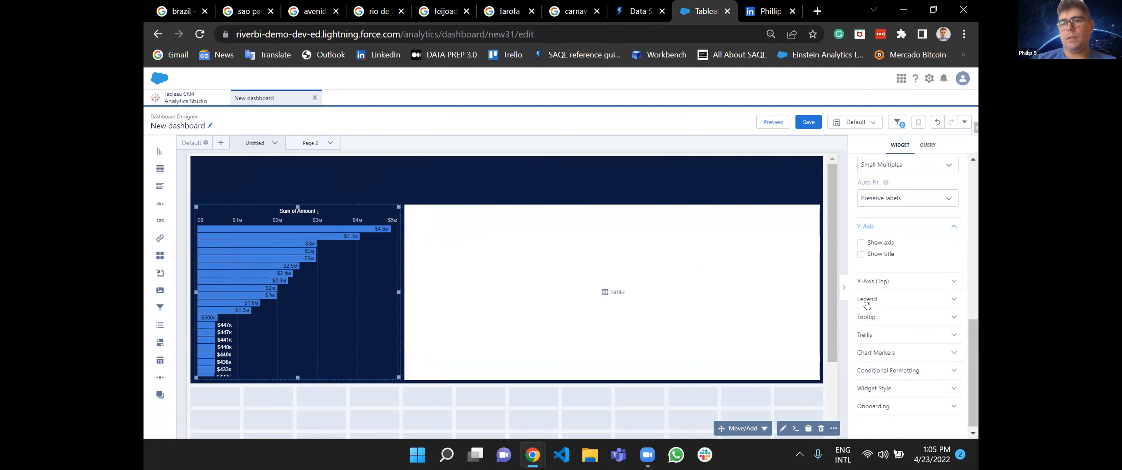
left_click(861, 243)
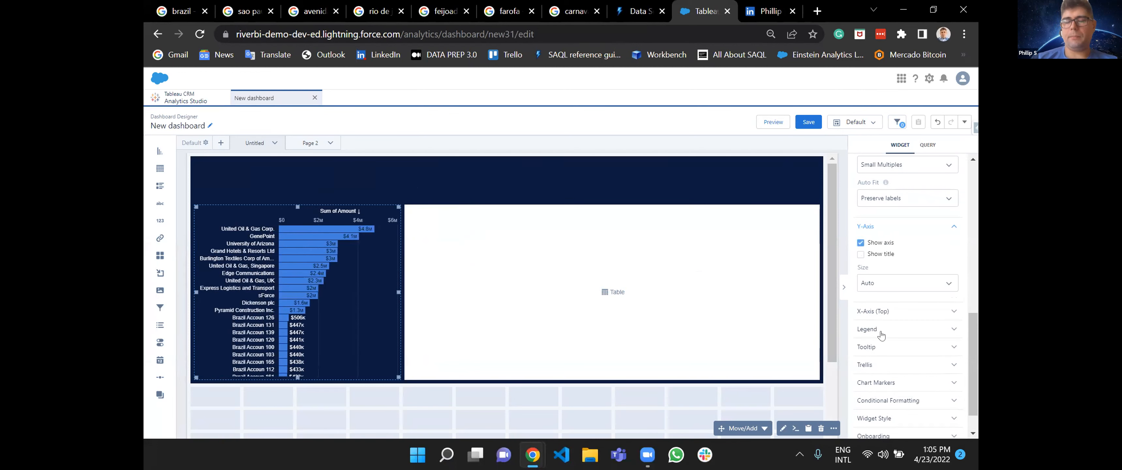
Title the account bar chart "Won Opps by accounts".
scroll(881, 335, "up", 10)
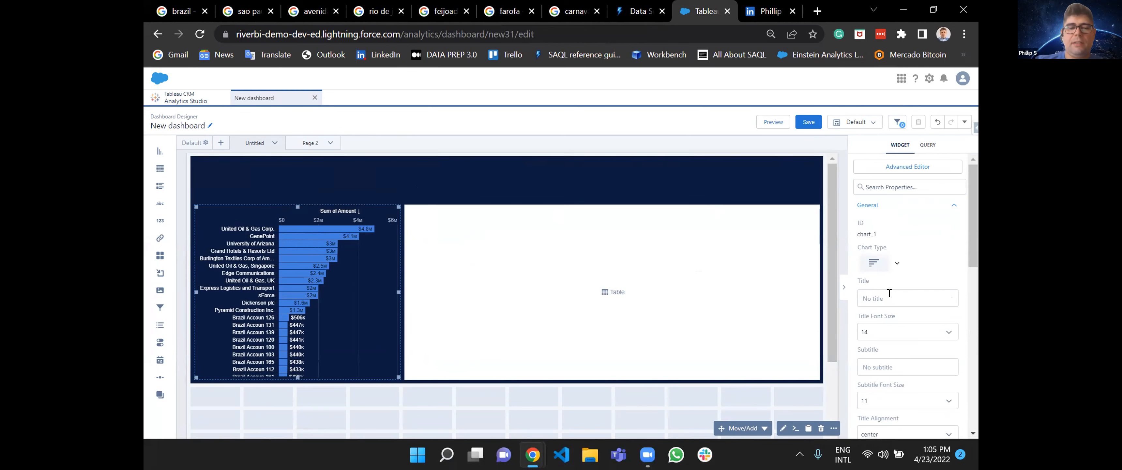
type("Opp")
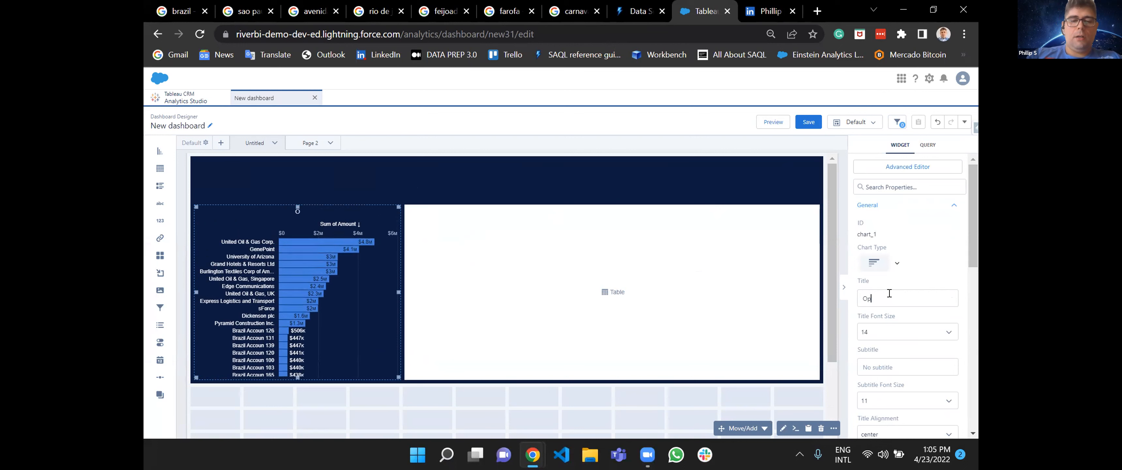
key("BackSpace")
key("BackSpace")
key("BackSpace")
type("Won O")
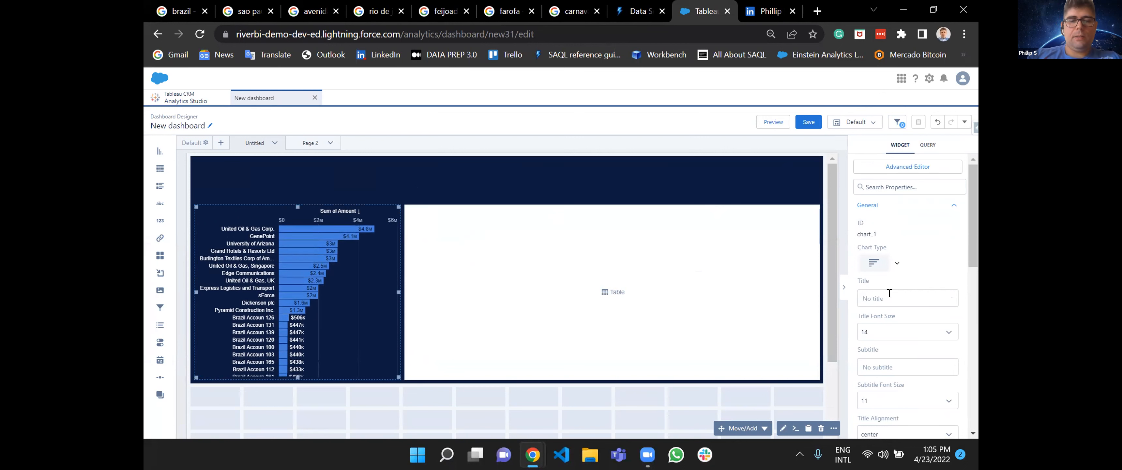
type("pps")
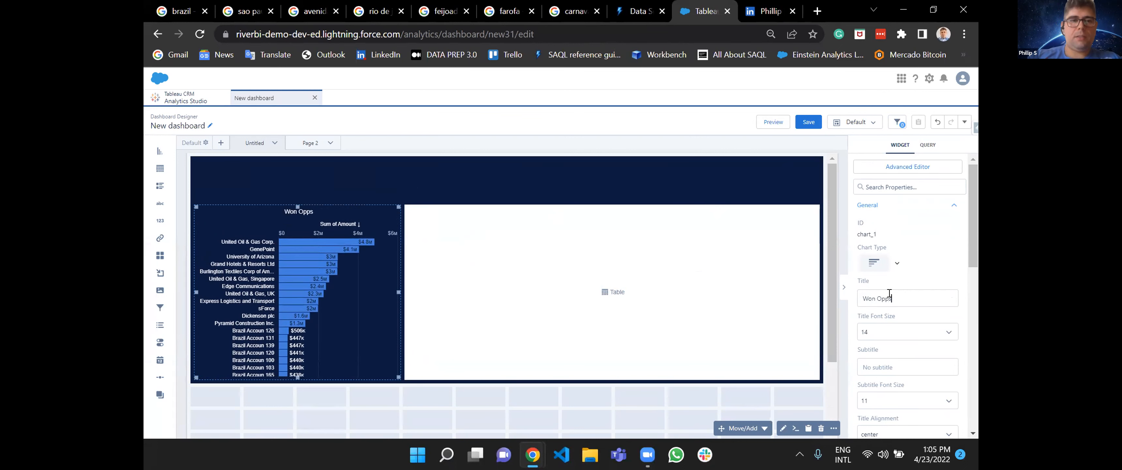
type(" by accounts")
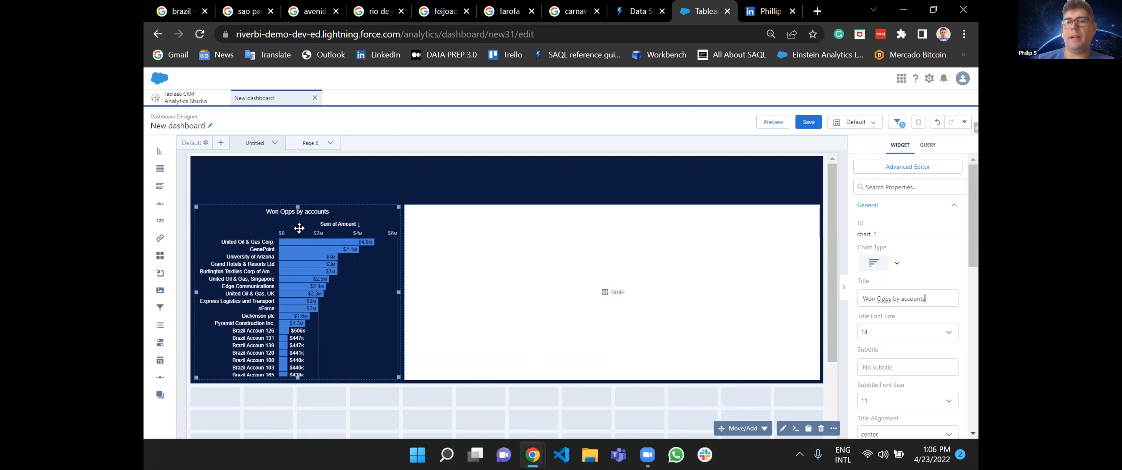
Set the bar chart's title font size to 18.
scroll(905, 356, "down", 2)
left_click(906, 257)
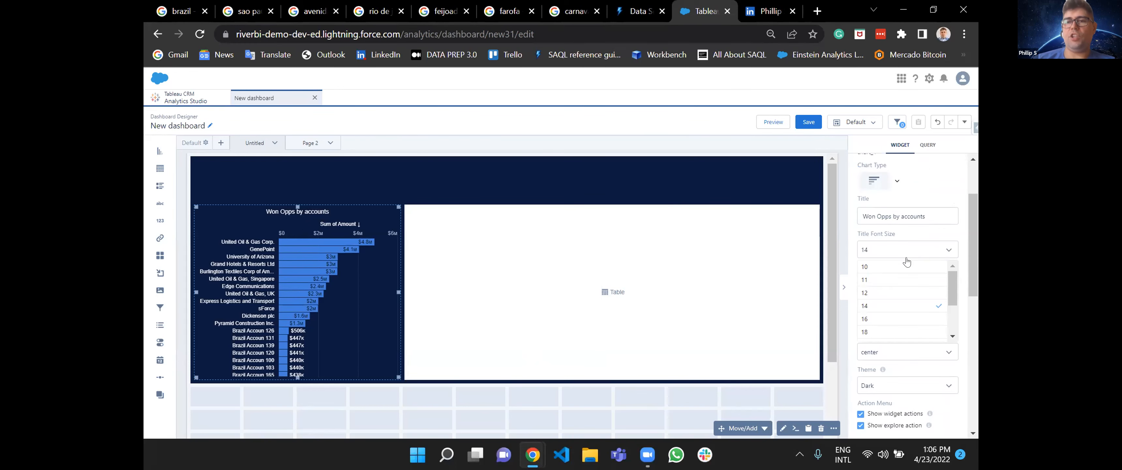
left_click(882, 332)
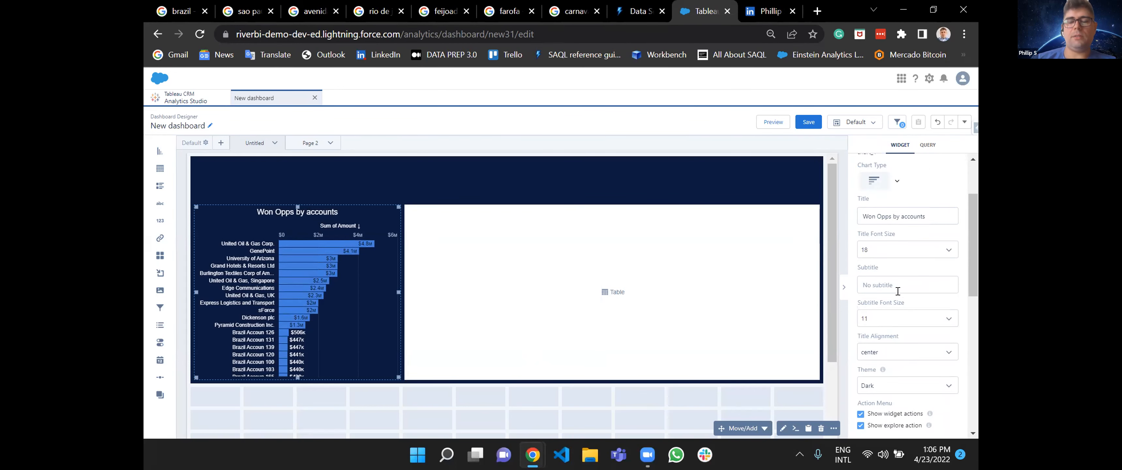
Shorten the bar chart's title to "Won Opps" and enter "by accounts" as its subtitle.
left_click(895, 317)
left_click(905, 283)
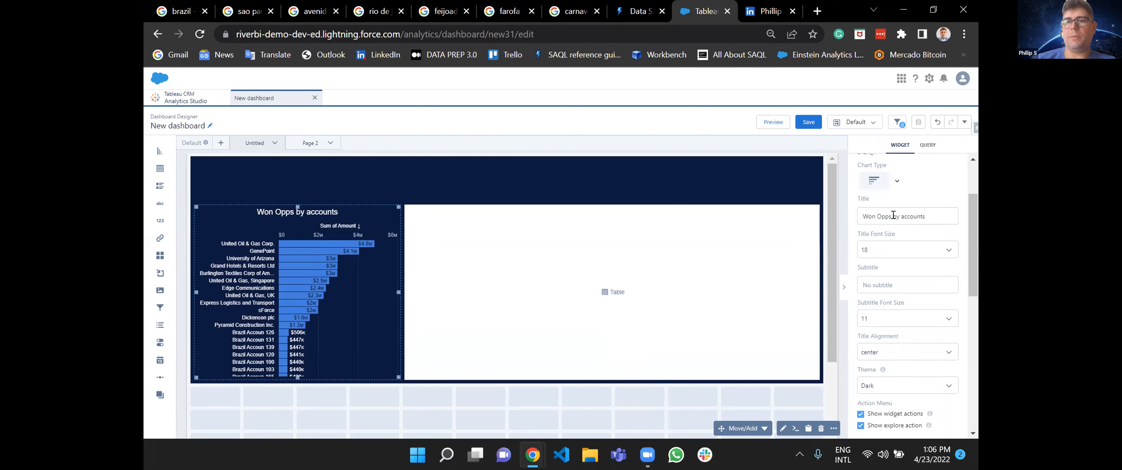
key("shift+End")
key("BackSpace")
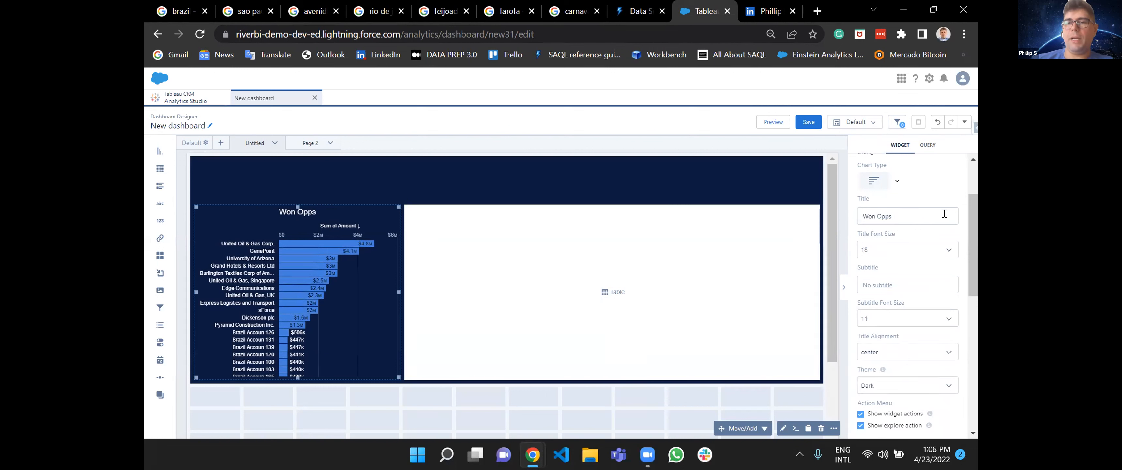
type("by accounts")
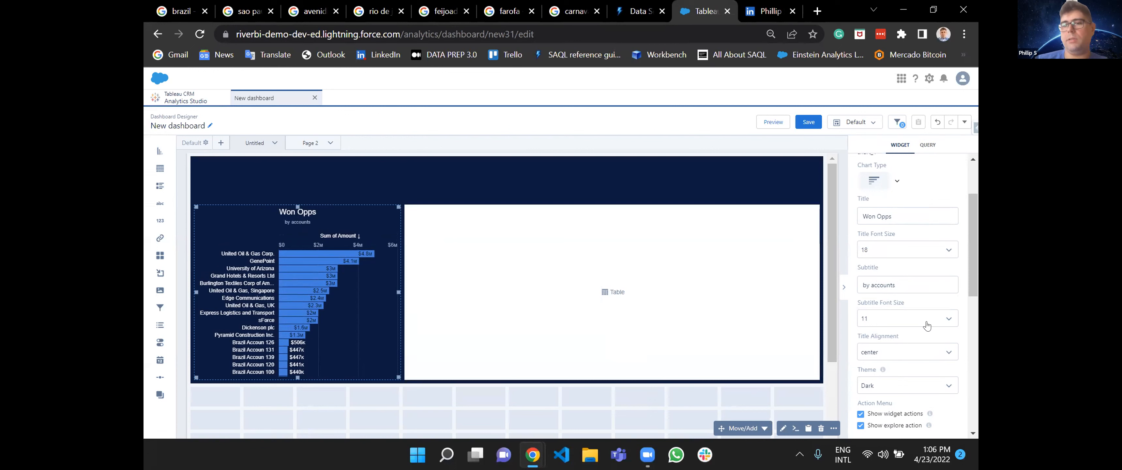
Try right alignment for the bar chart's title, and set the title alignment to left.
scroll(915, 329, "down", 2)
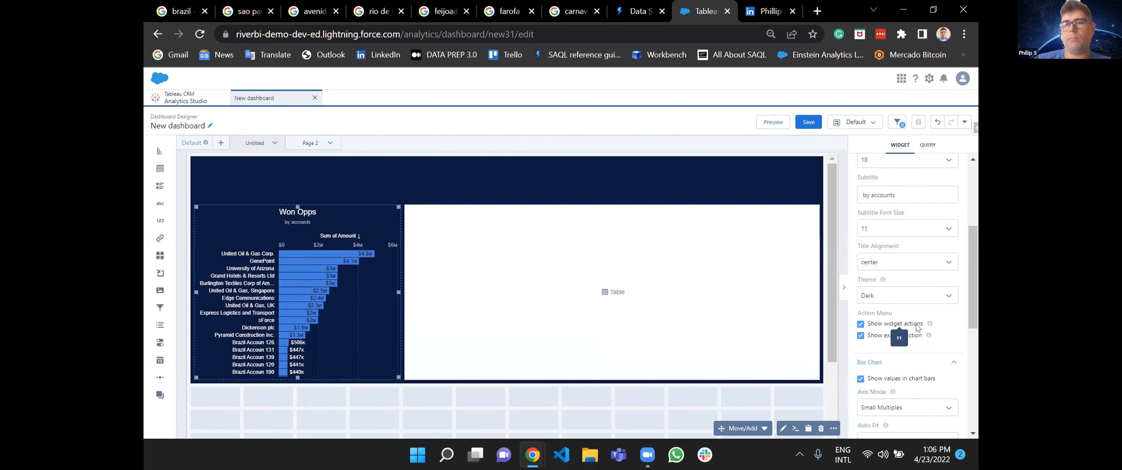
scroll(918, 328, "down", 1)
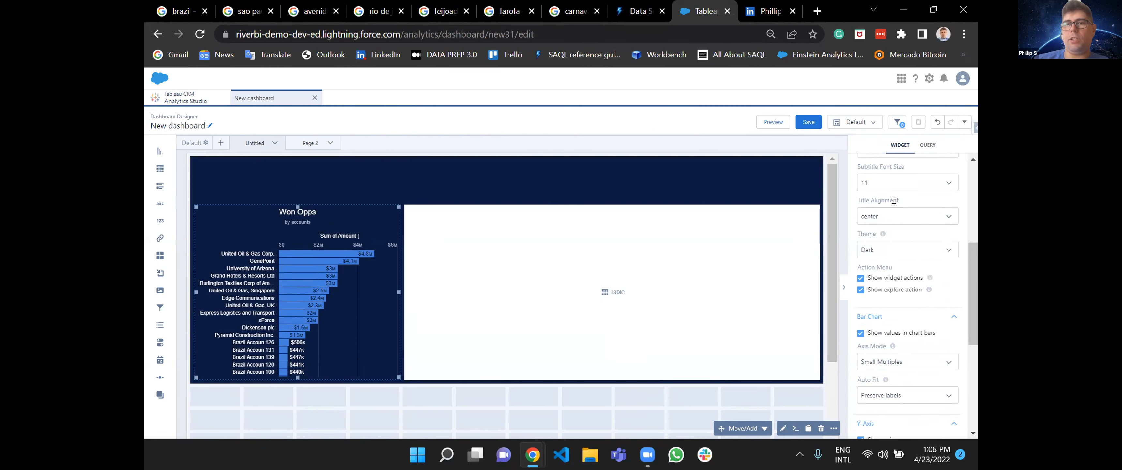
left_click(885, 215)
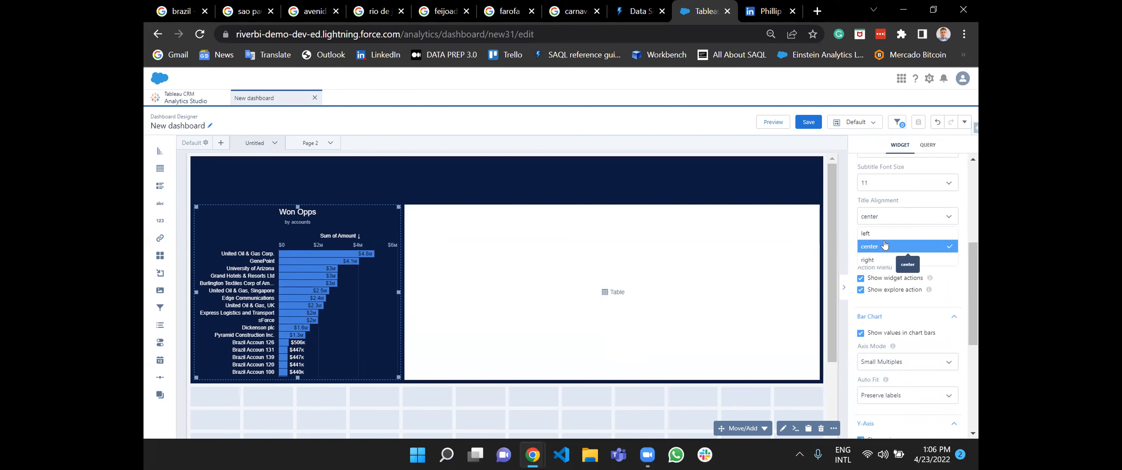
left_click(871, 260)
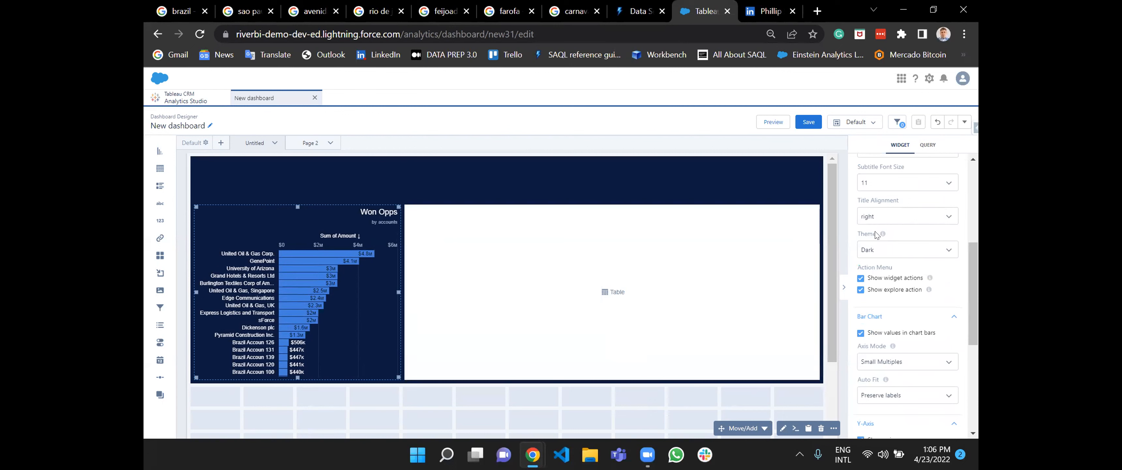
left_click(879, 220)
left_click(884, 232)
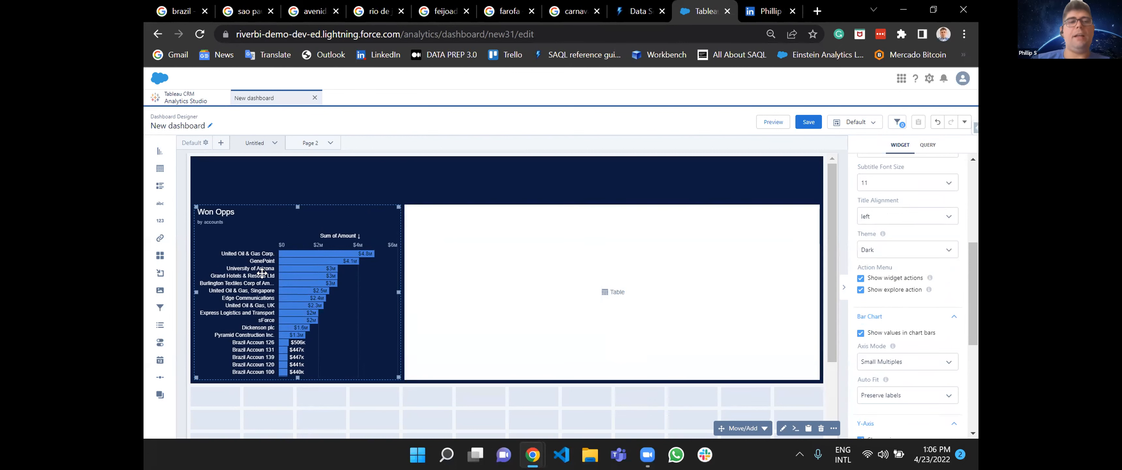
Change the bar chart's title to "Won Opps $".
scroll(928, 335, "down", 2)
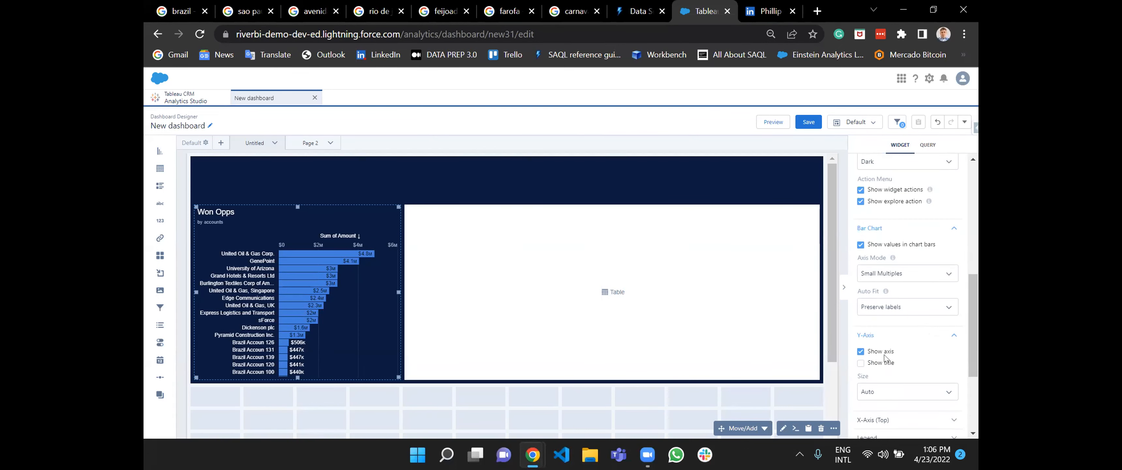
scroll(885, 357, "down", 3)
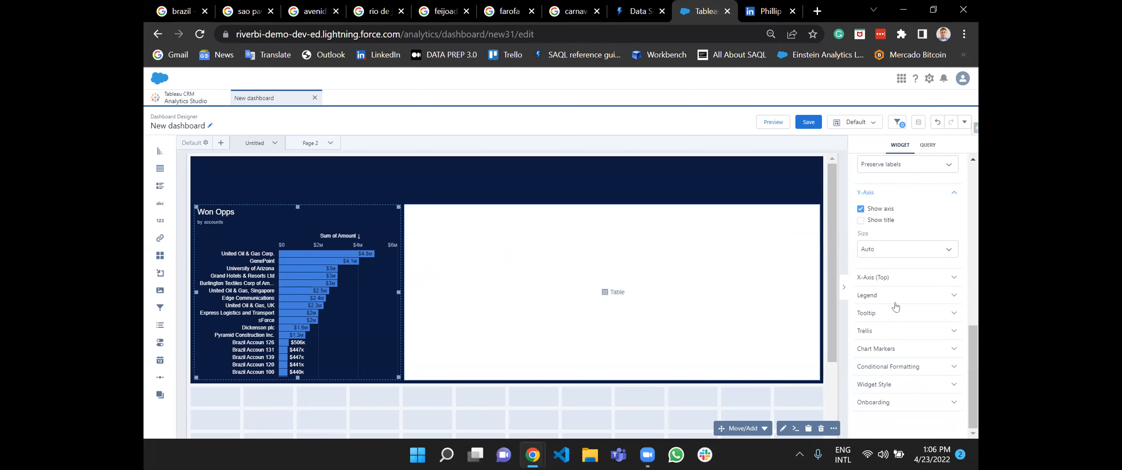
left_click(887, 281)
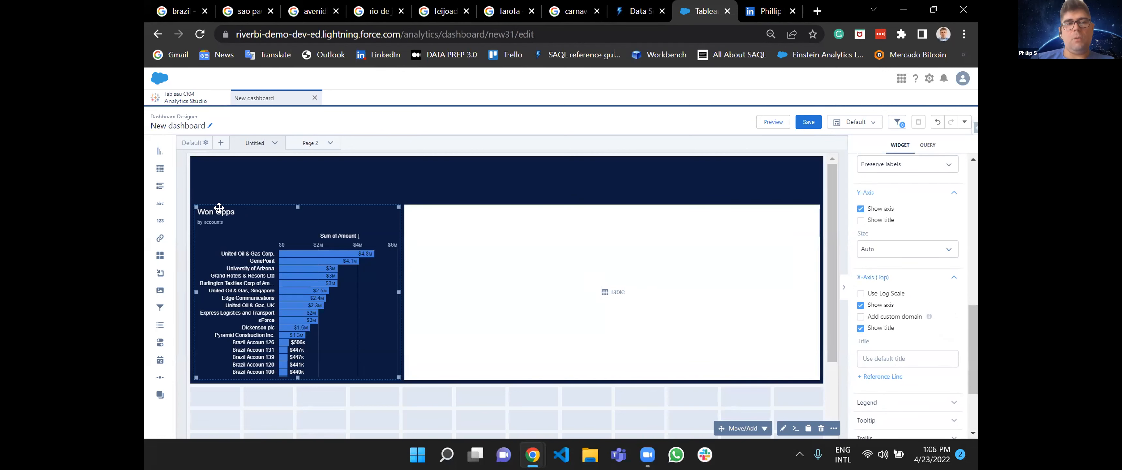
scroll(941, 328, "up", 10)
left_click(903, 297)
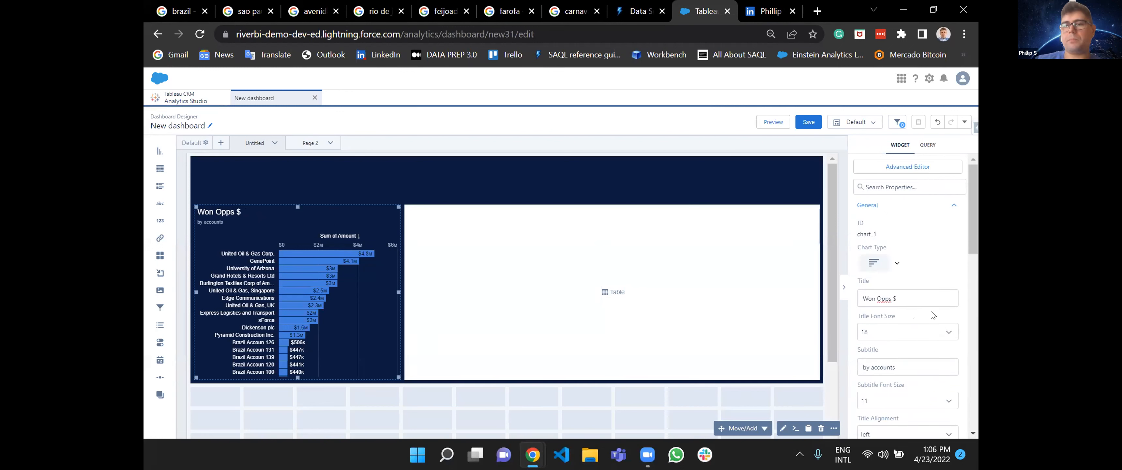
Hide the title of the bar chart's top X-axis.
scroll(932, 331, "down", 2)
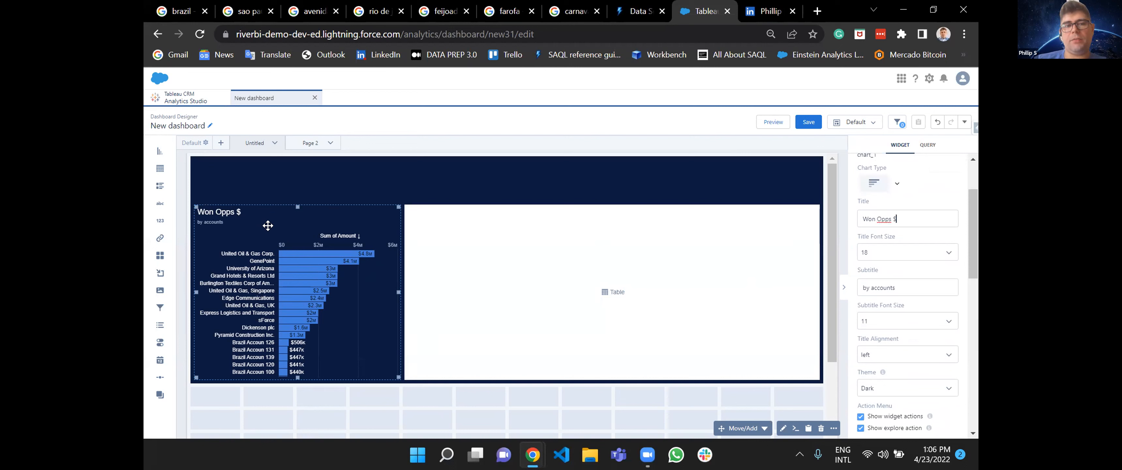
scroll(884, 327, "down", 10)
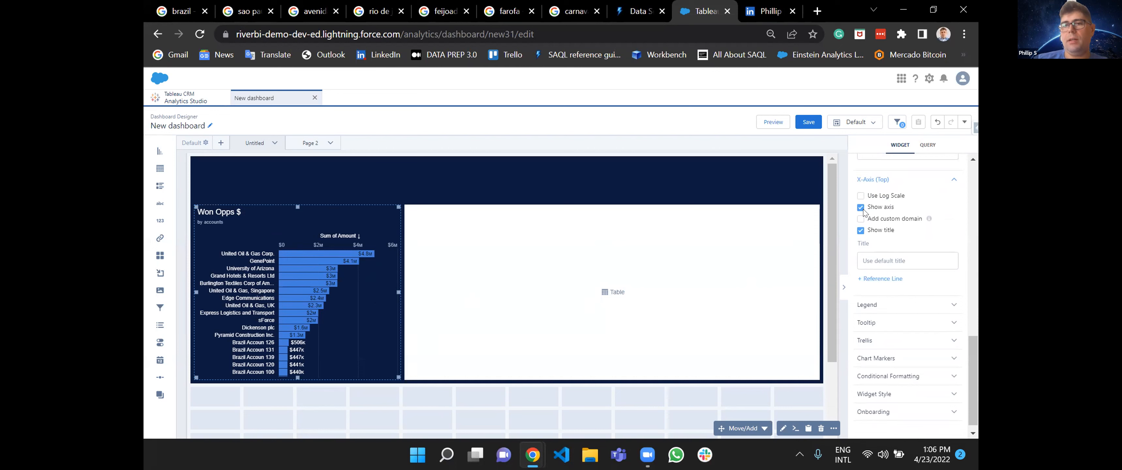
left_click(862, 230)
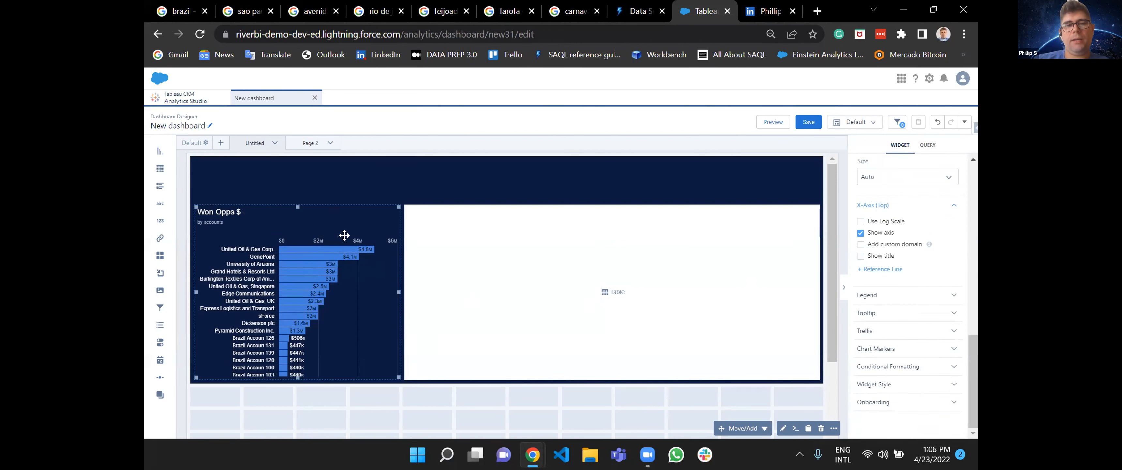
left_click(861, 255)
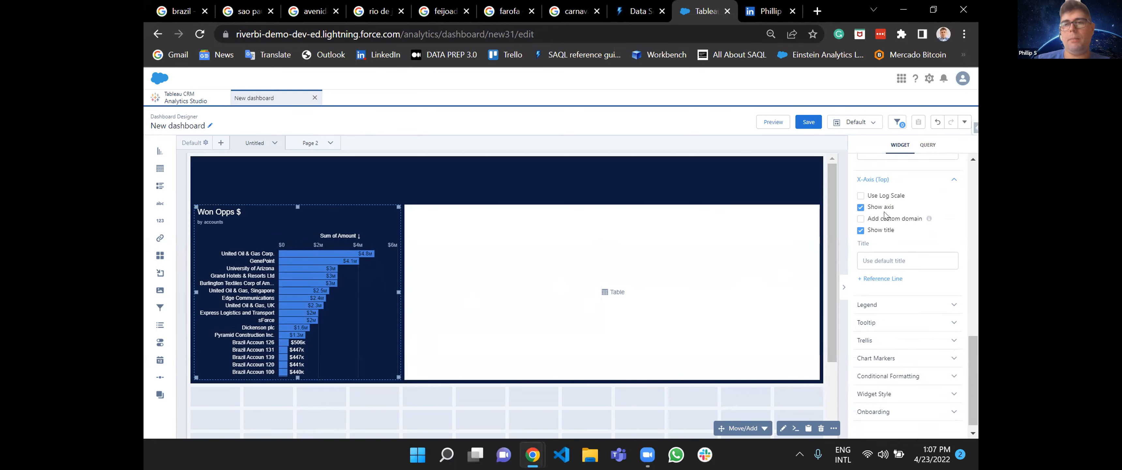
left_click(860, 230)
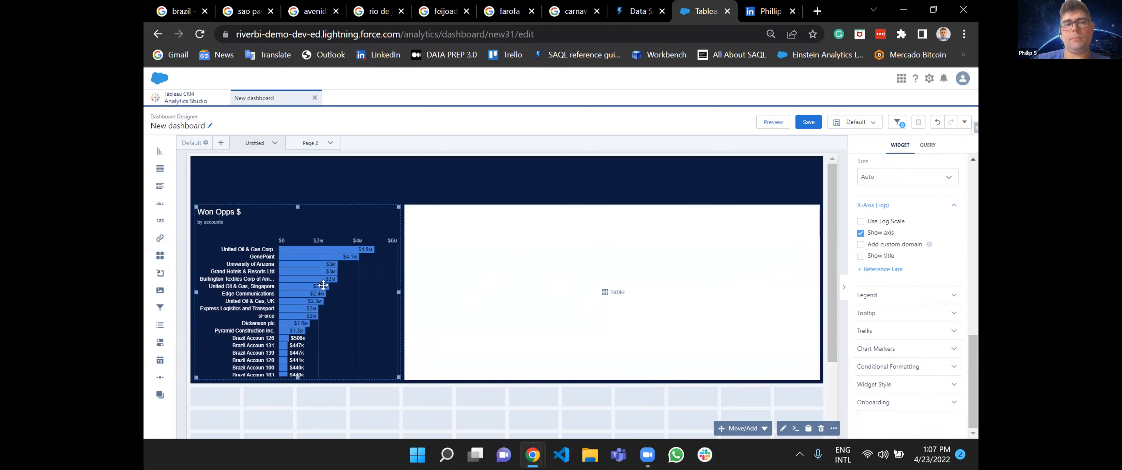
Try hiding the bar chart's top X-axis, and show the axis again.
left_click(861, 233)
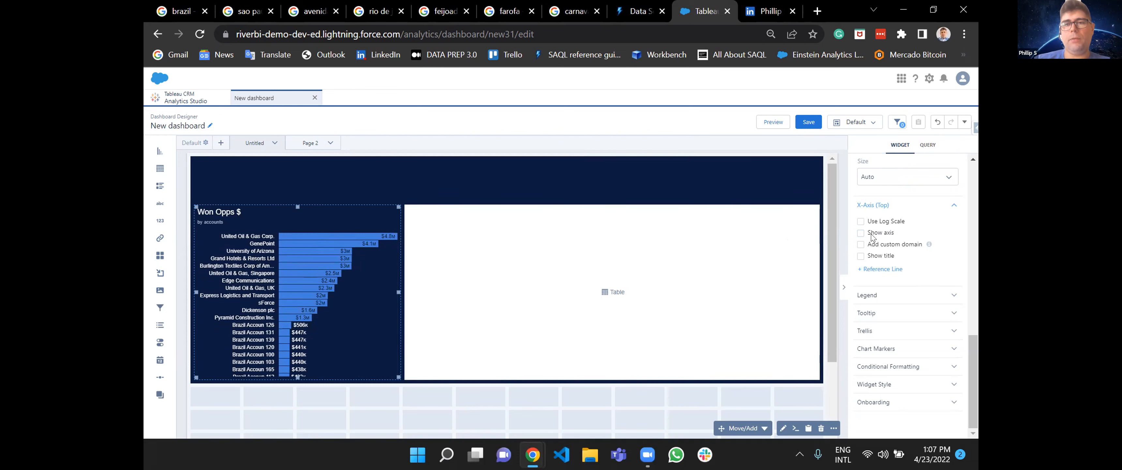
left_click(861, 234)
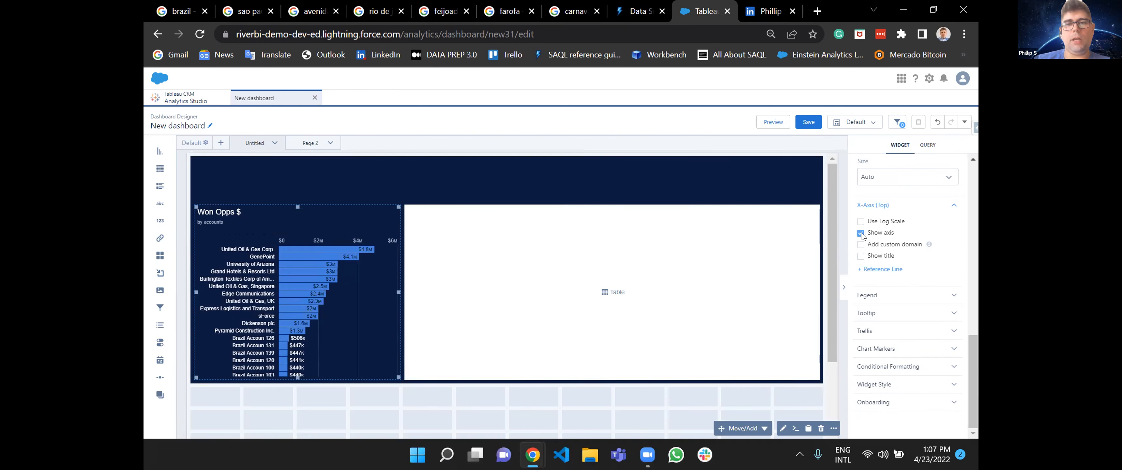
left_click(861, 233)
left_click(861, 233)
left_click(861, 233)
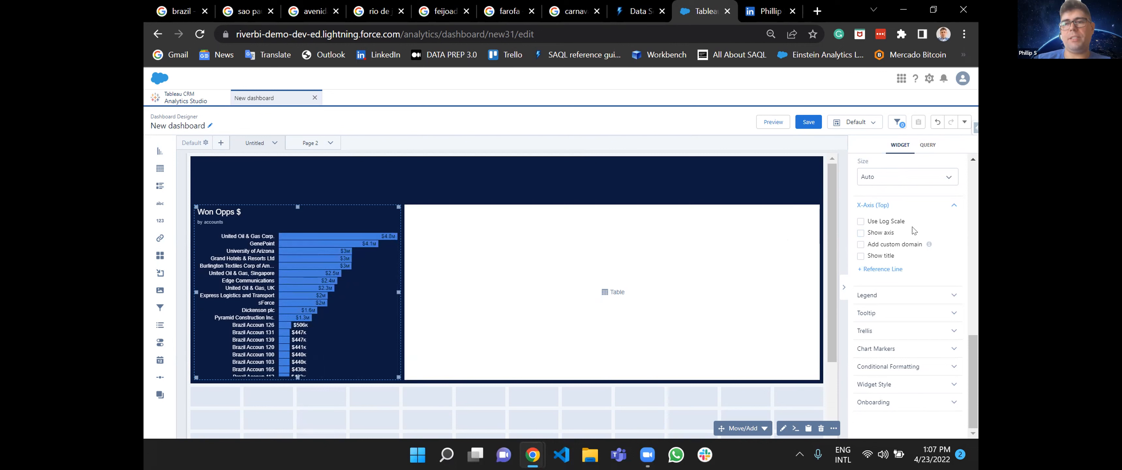
left_click(861, 234)
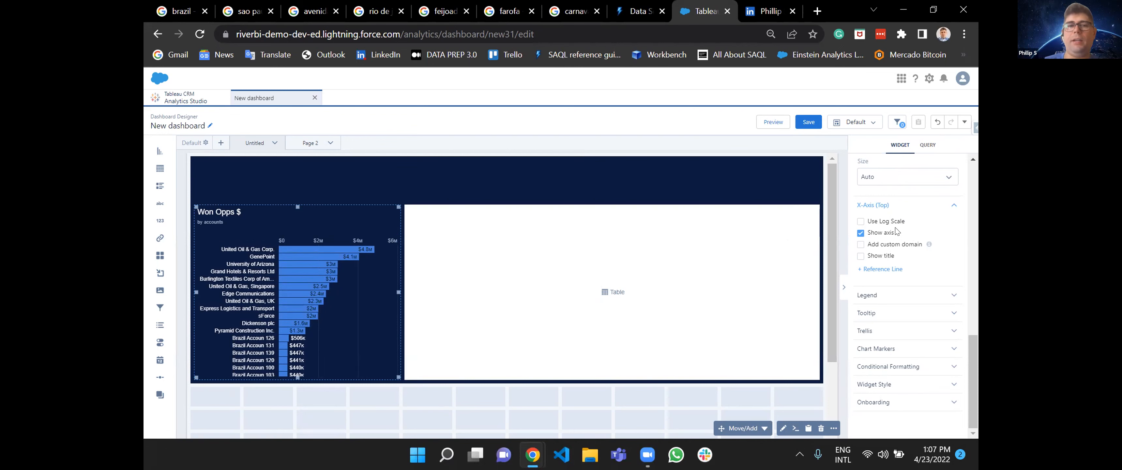
Open the bar chart's WonOppsByAccount query for editing and set its query results limit to 5.
double_click(308, 265)
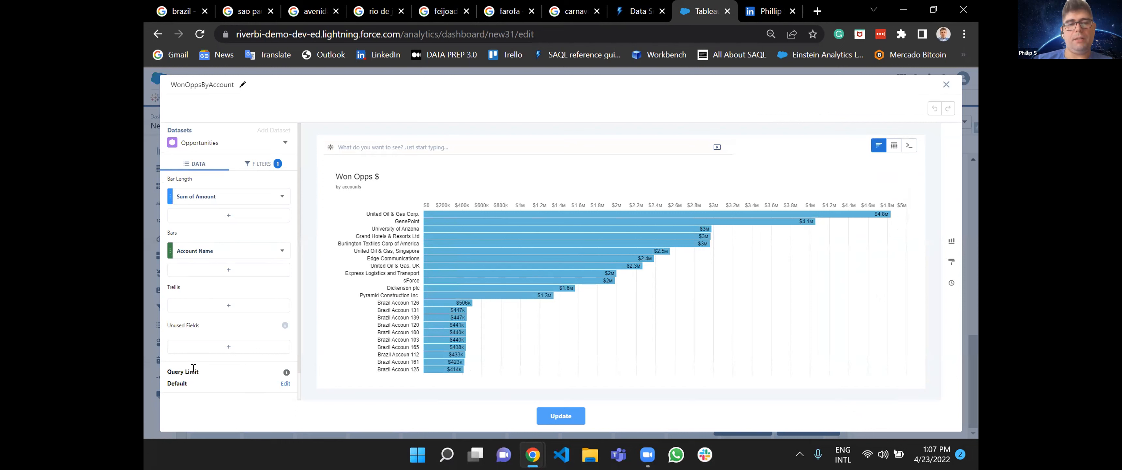
left_click(286, 383)
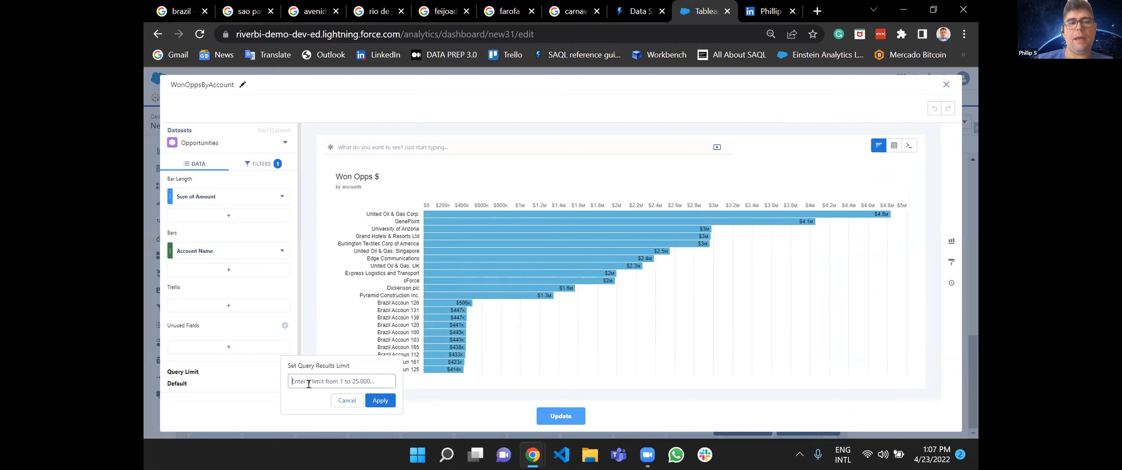
type("5")
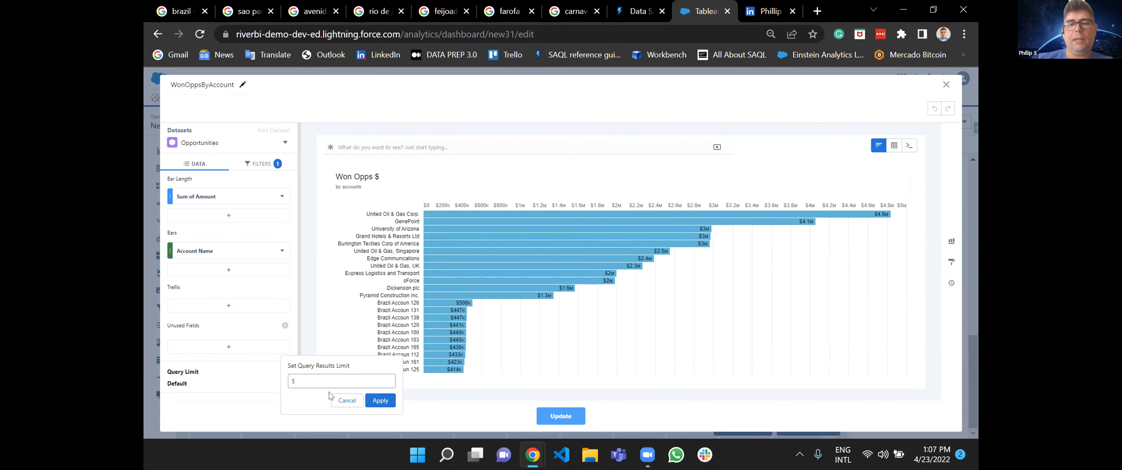
key("BackSpace")
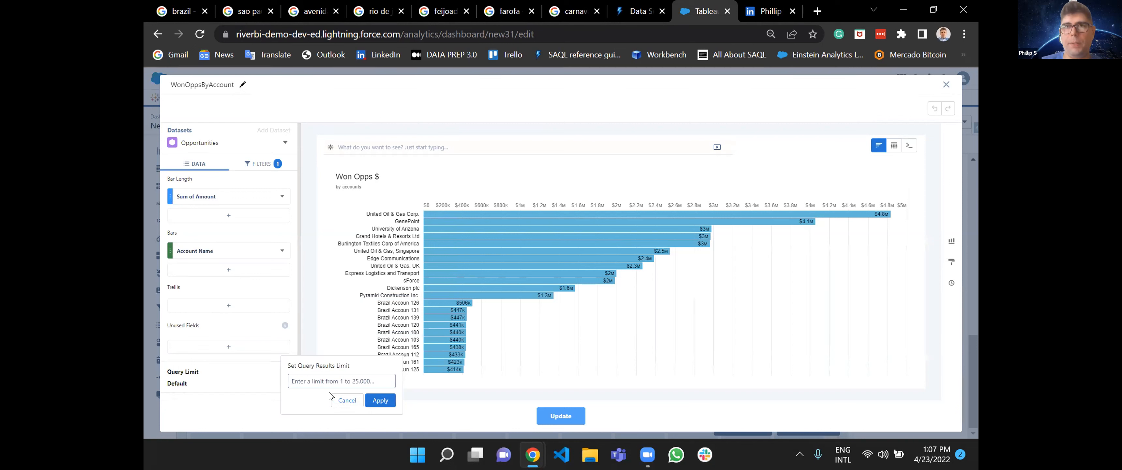
type("5")
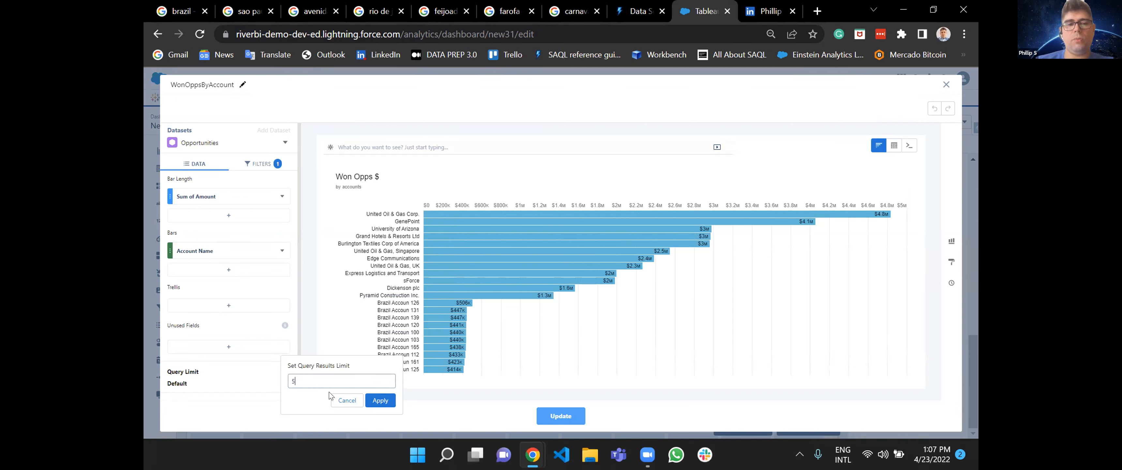
key("BackSpace")
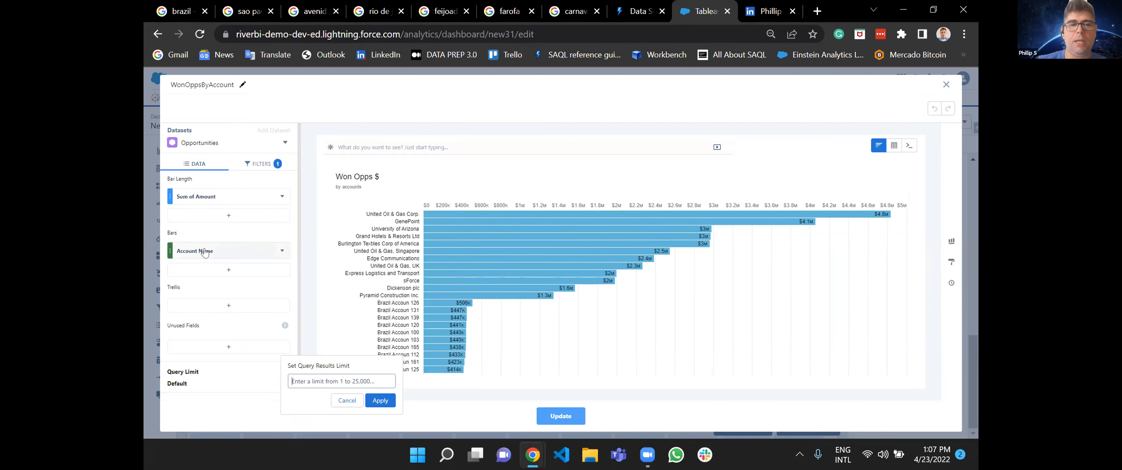
type("5")
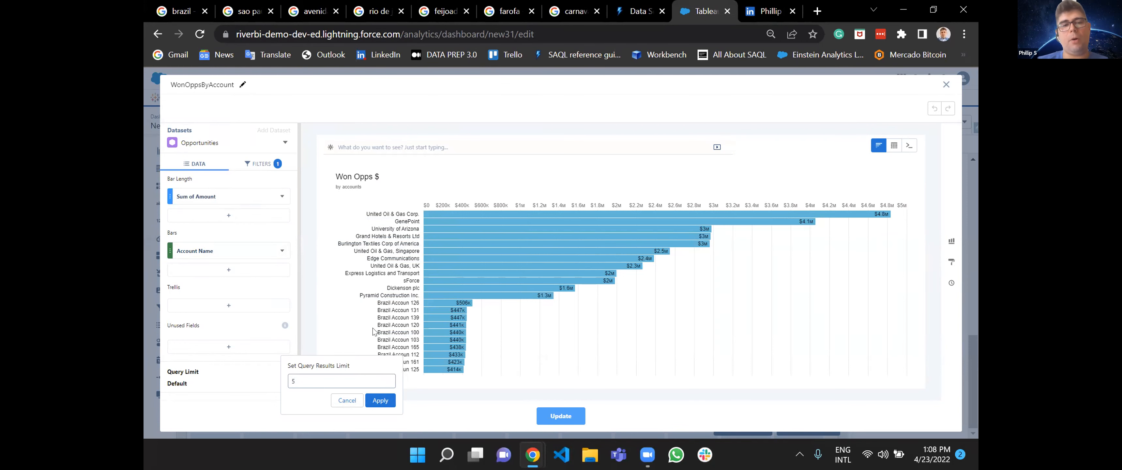
left_click(381, 400)
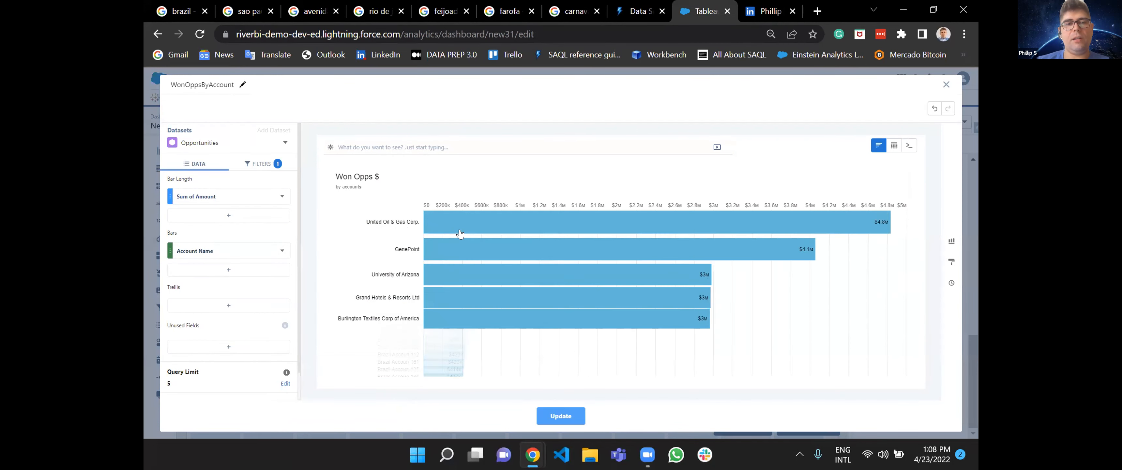
Try sorting the chart by Sum of Amount ascending, and restore the descending sort.
left_click(281, 196)
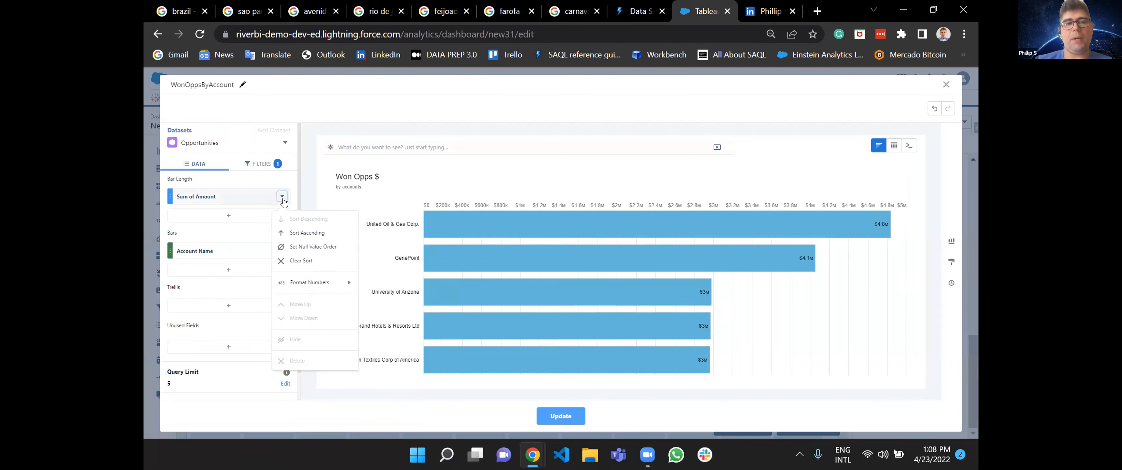
left_click(301, 231)
mouse_move(483, 247)
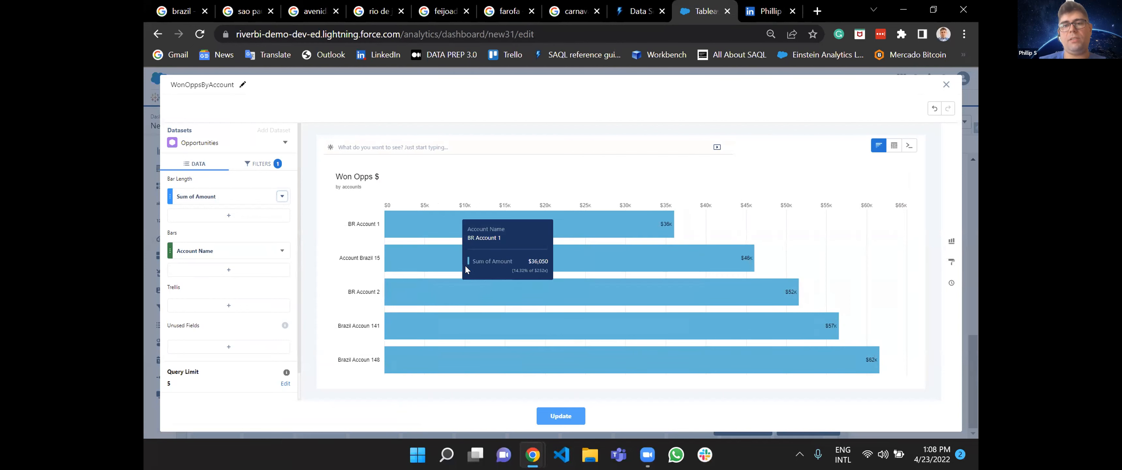
mouse_move(488, 360)
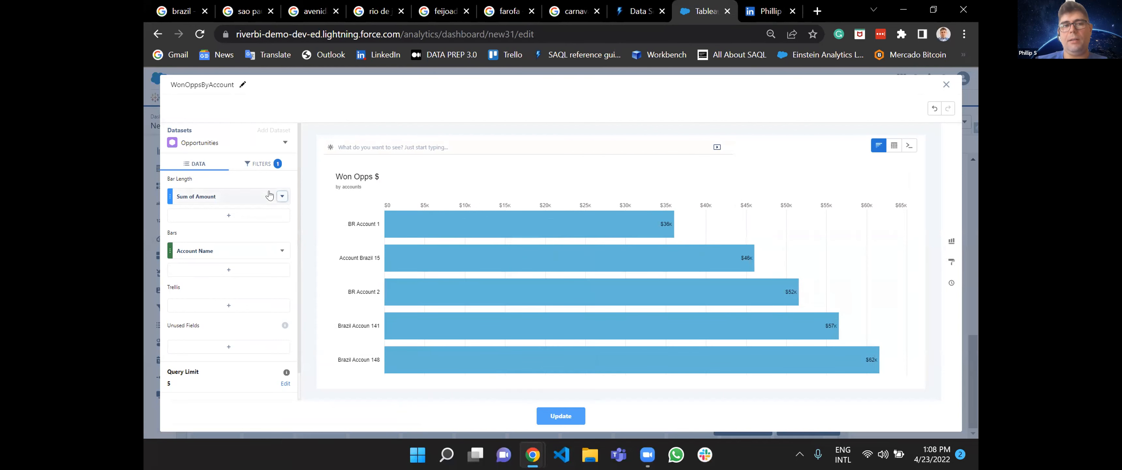
left_click(282, 196)
left_click(296, 220)
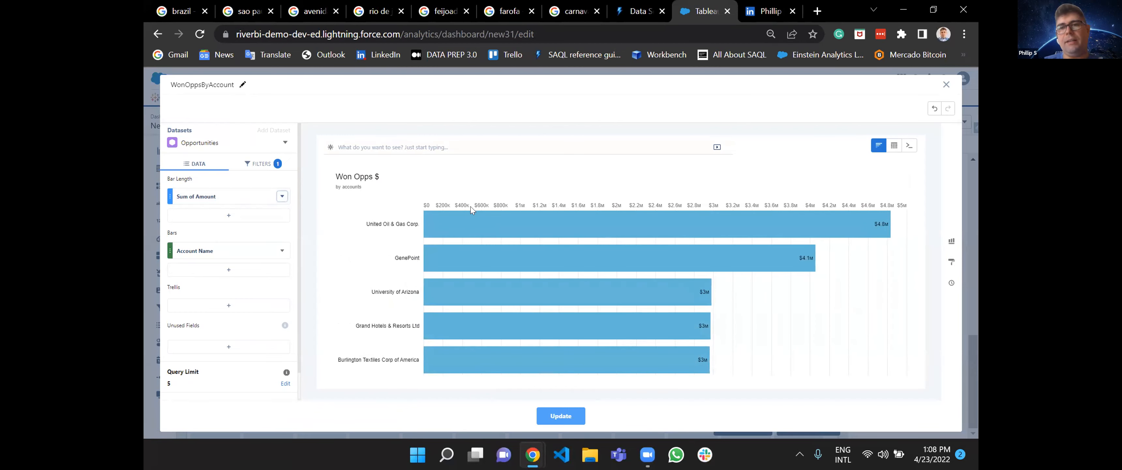
Reapply the query limit of 5 and update the dashboard's bar chart with the edited query.
left_click(282, 384)
left_click(380, 400)
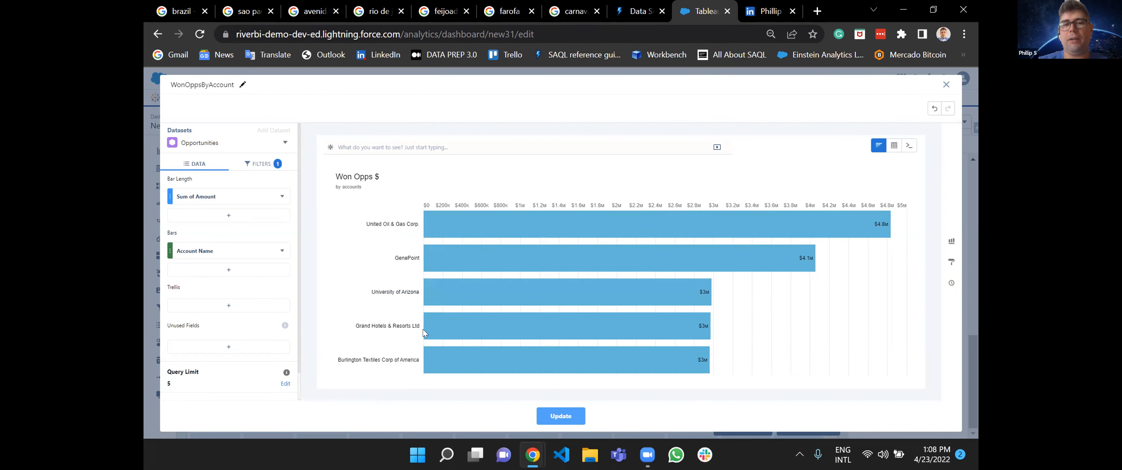
mouse_move(427, 374)
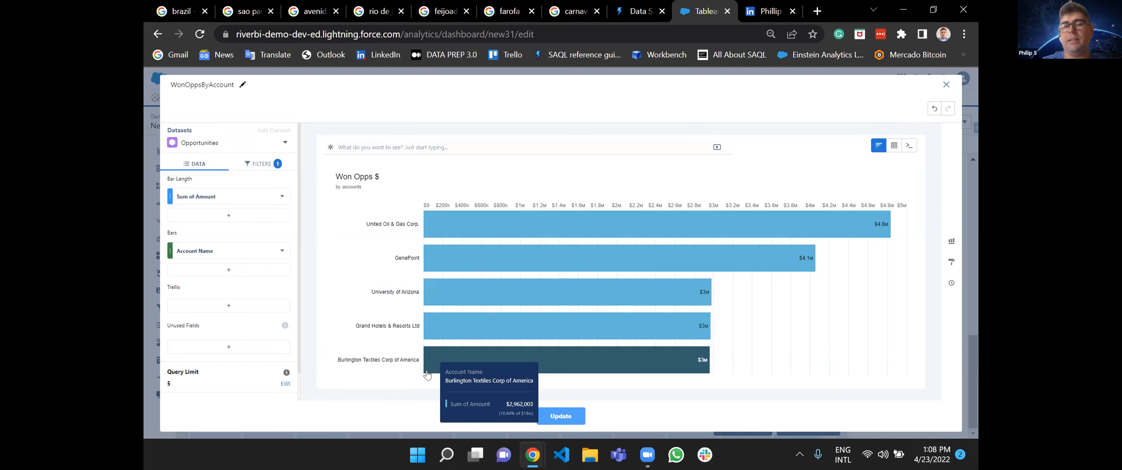
left_click(560, 416)
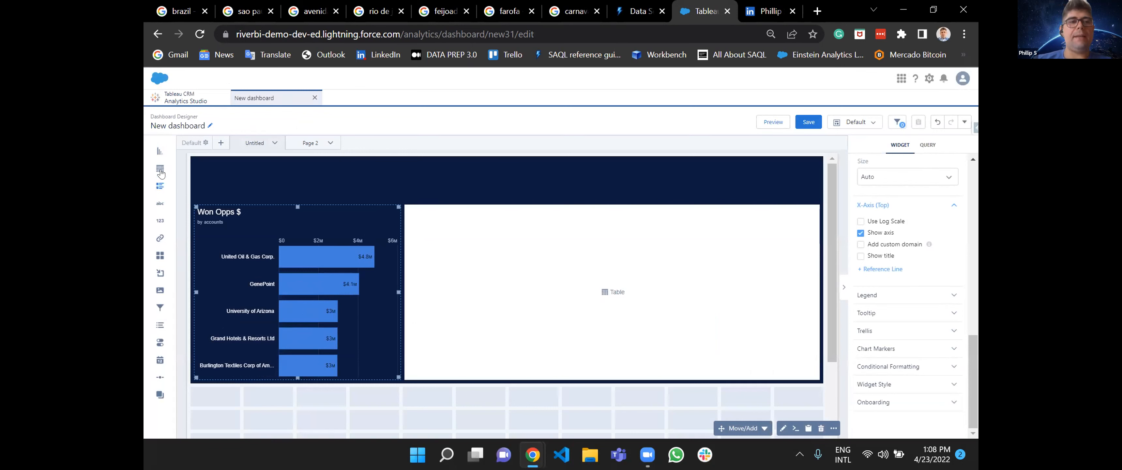
Start a query for the empty table widget on the Opportunities dataset and display it as a Values Table.
left_click(610, 292)
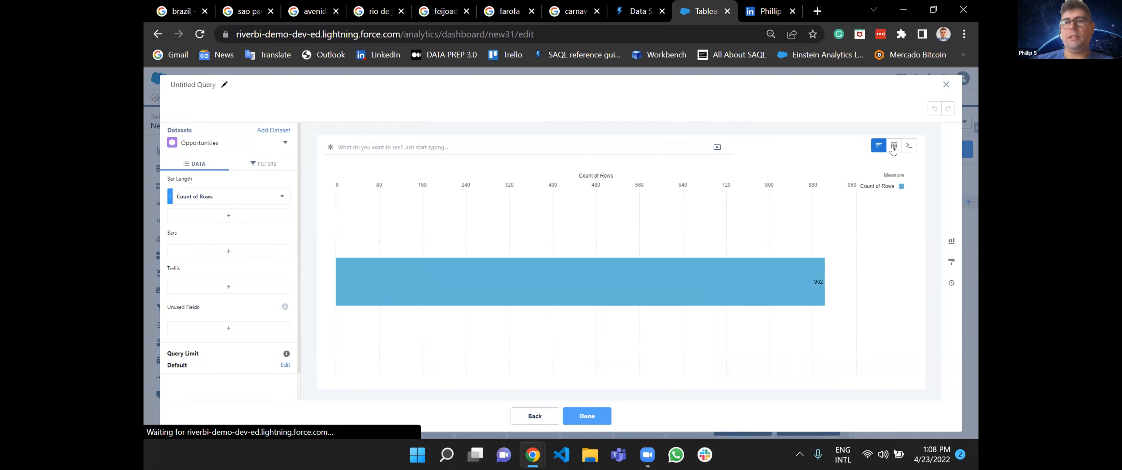
mouse_move(893, 150)
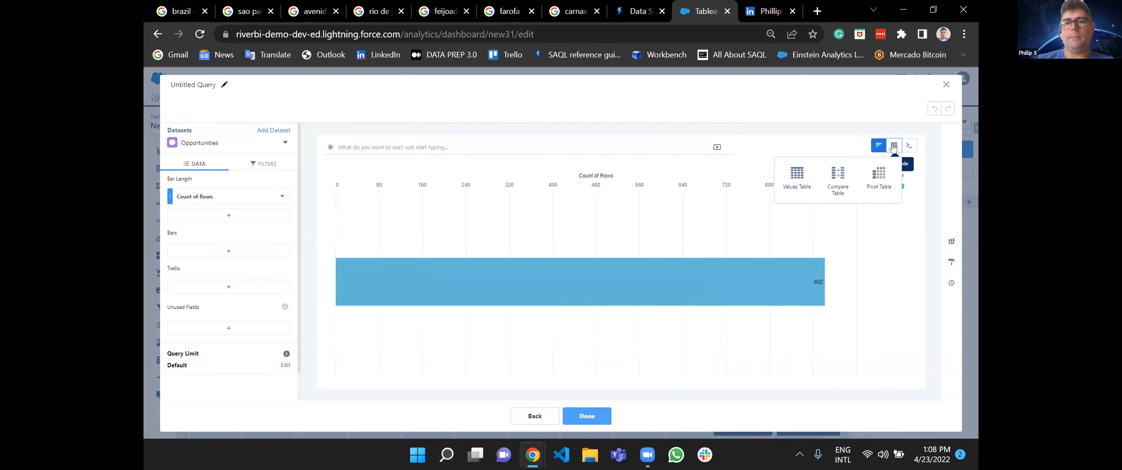
left_click(784, 182)
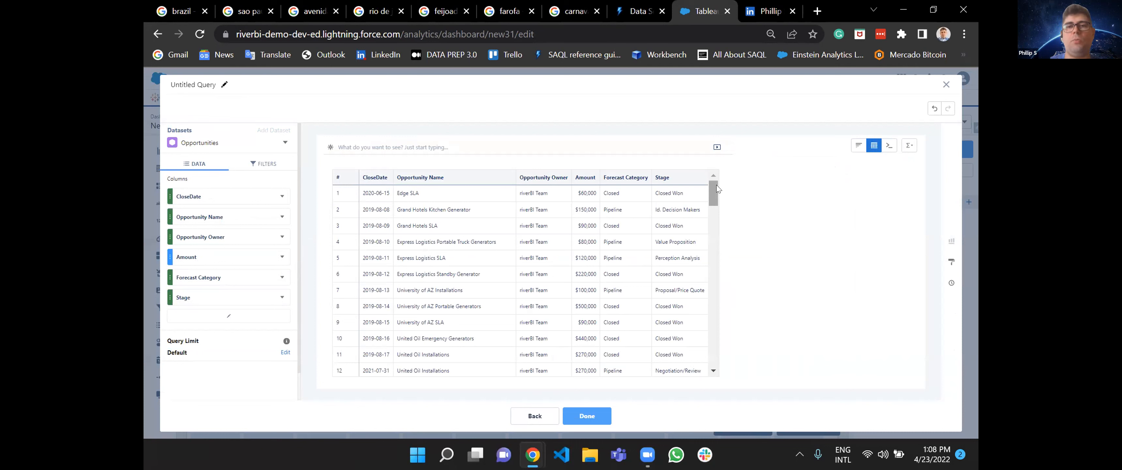
Add the Account Name column to the values table and make it the first column, before CloseDate.
left_click(229, 315)
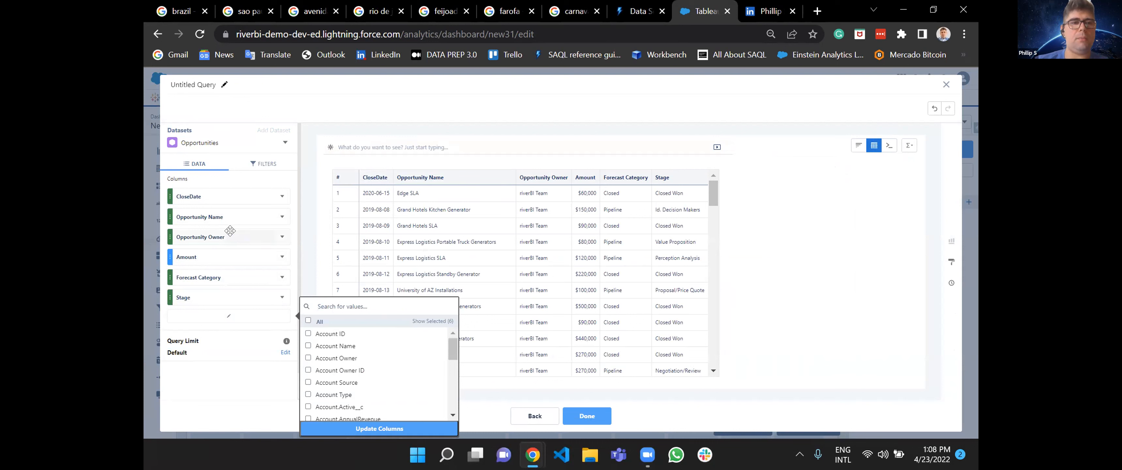
type("acc")
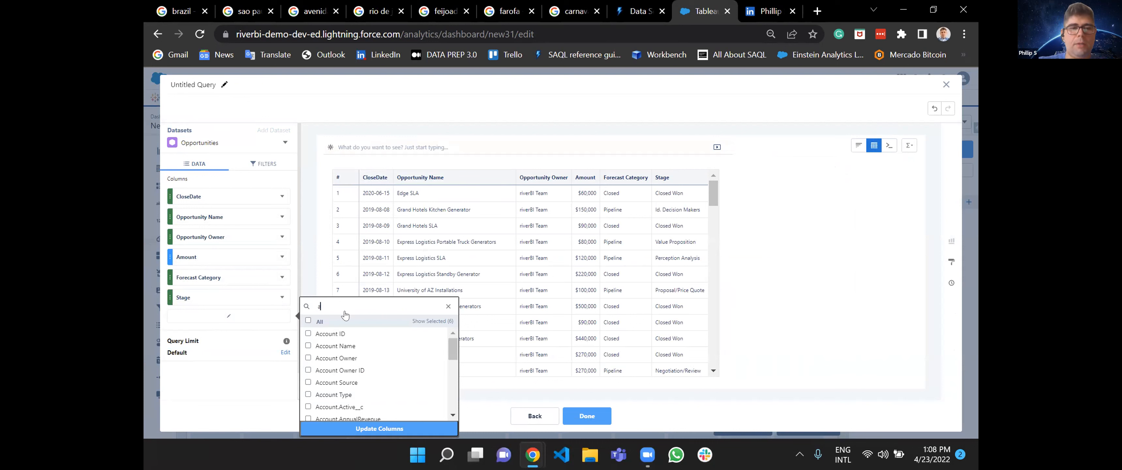
left_click(344, 428)
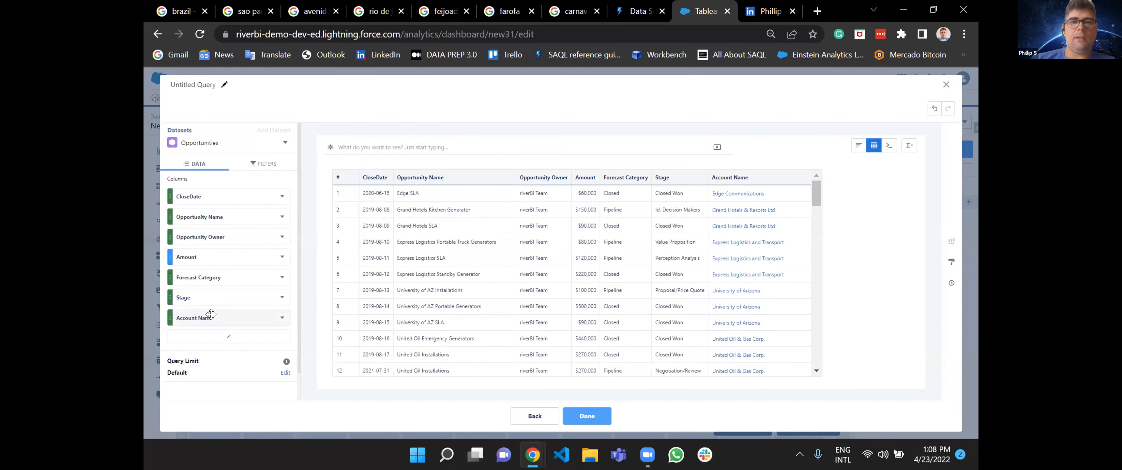
mouse_move(211, 314)
left_mouse_down()
mouse_move(212, 192)
mouse_move(212, 321)
left_mouse_up()
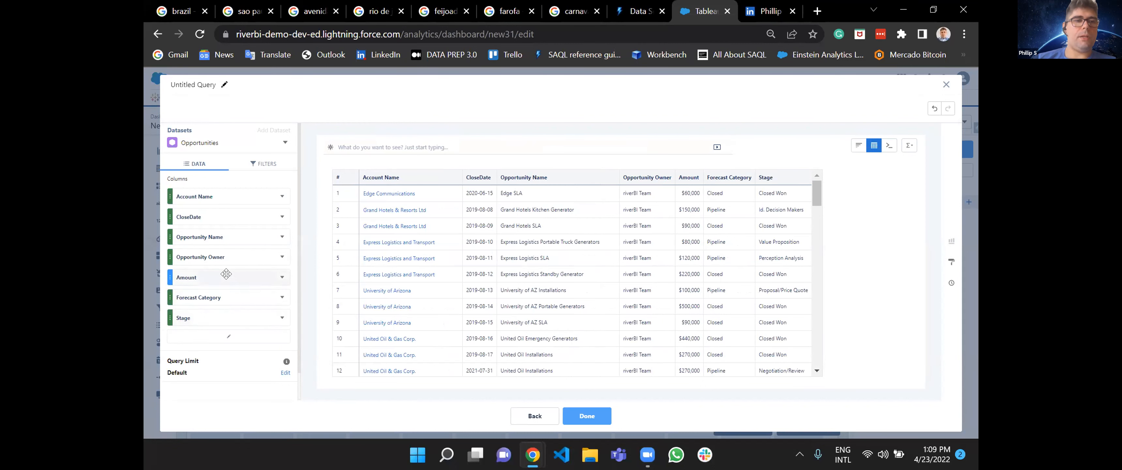
Reorder the table columns as Account Name, Opportunity Name, Opportunity Owner, CloseDate, Forecast Category, Stage and Amount, and apply the query to the table widget.
mouse_move(224, 247)
left_mouse_down()
mouse_move(225, 216)
mouse_move(221, 239)
left_mouse_up()
left_click_drag(220, 278, 214, 315)
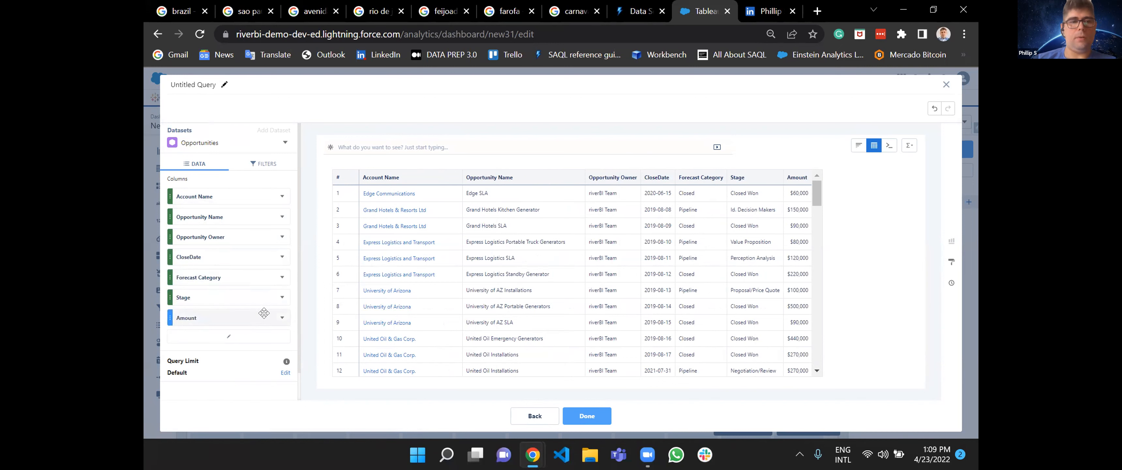
left_click(282, 318)
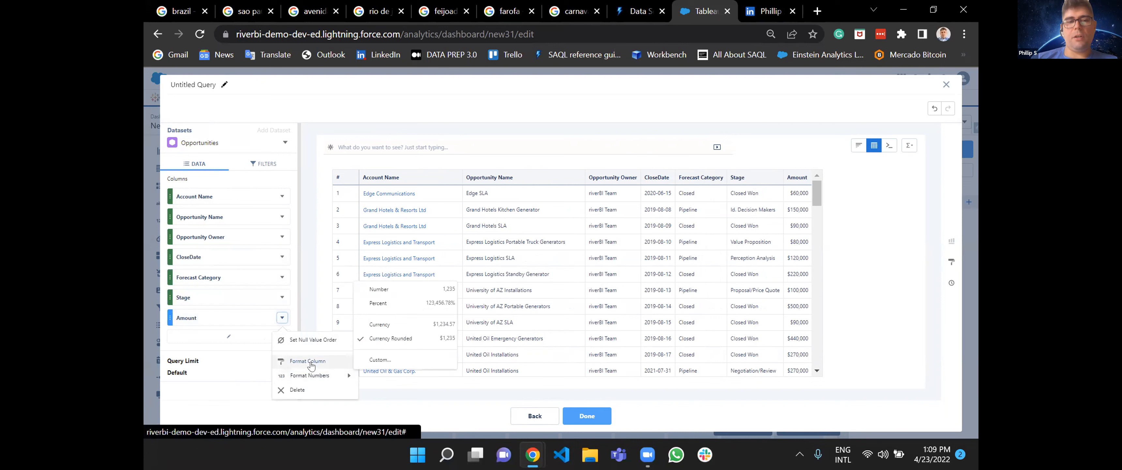
mouse_move(305, 382)
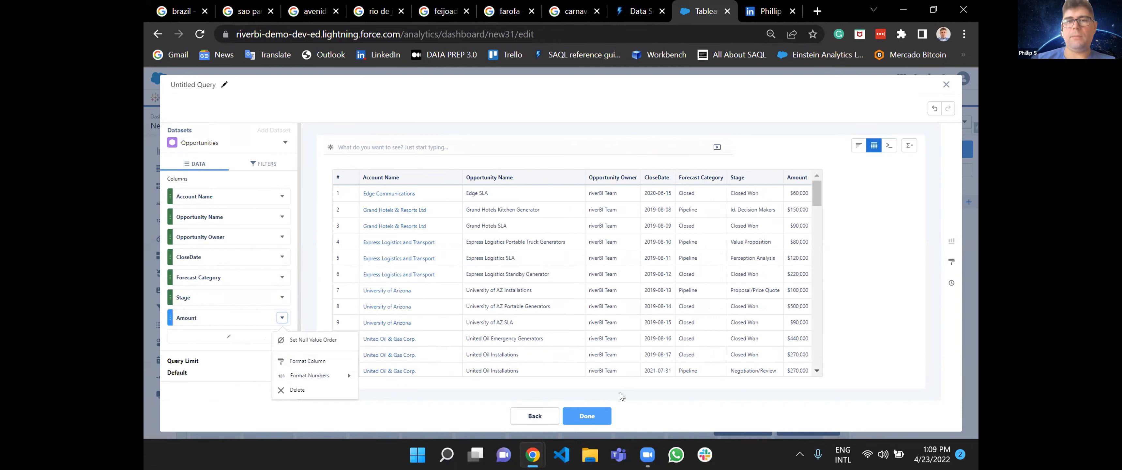
left_click(593, 417)
left_click(592, 416)
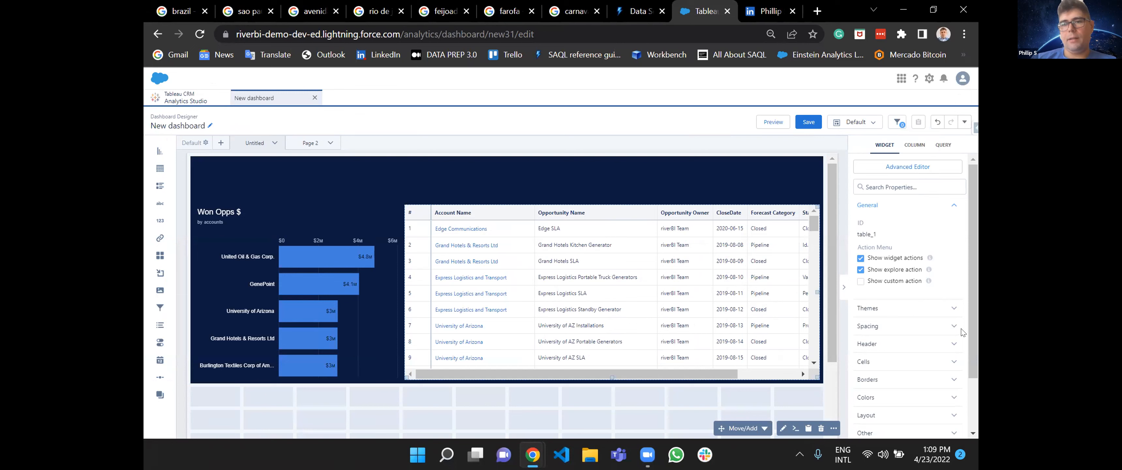
Apply the Dark theme to the opportunities table after comparing it with the light theme.
scroll(885, 305, "down", 1)
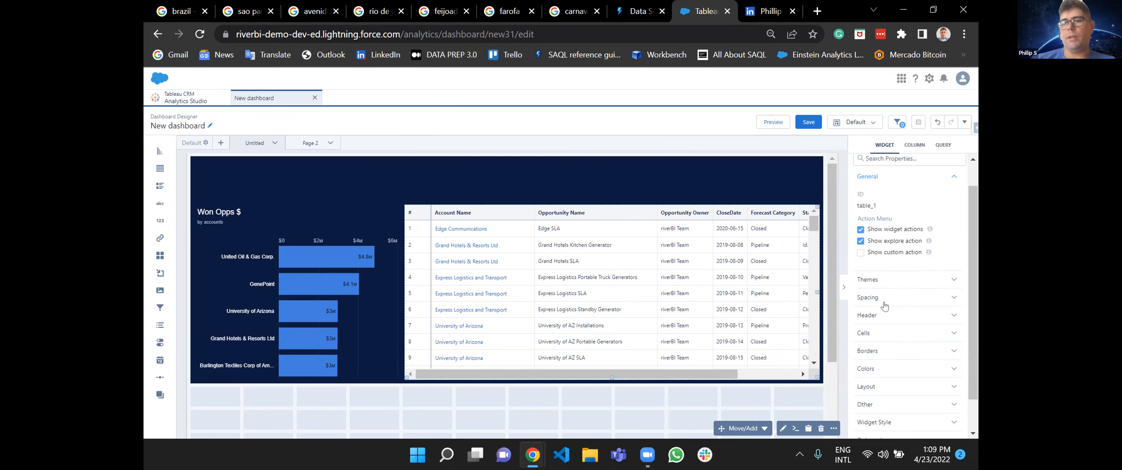
left_click(889, 281)
left_click(874, 341)
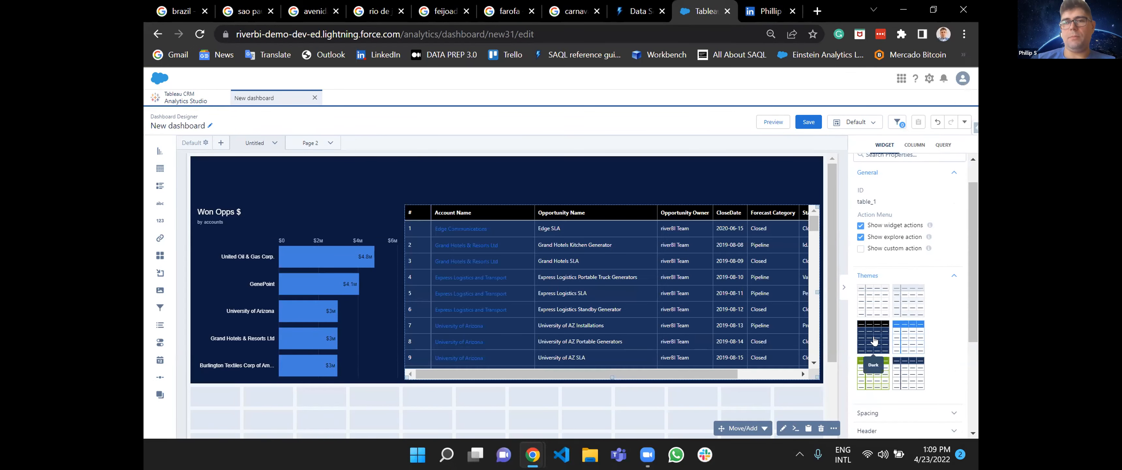
scroll(919, 380, "down", 1)
scroll(912, 381, "up", 1)
left_click(880, 295)
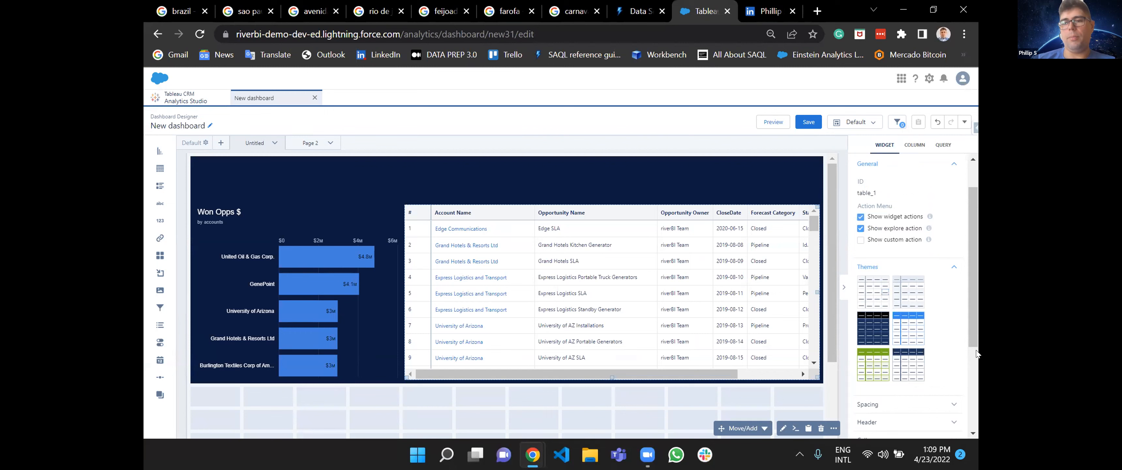
scroll(956, 362, "down", 3)
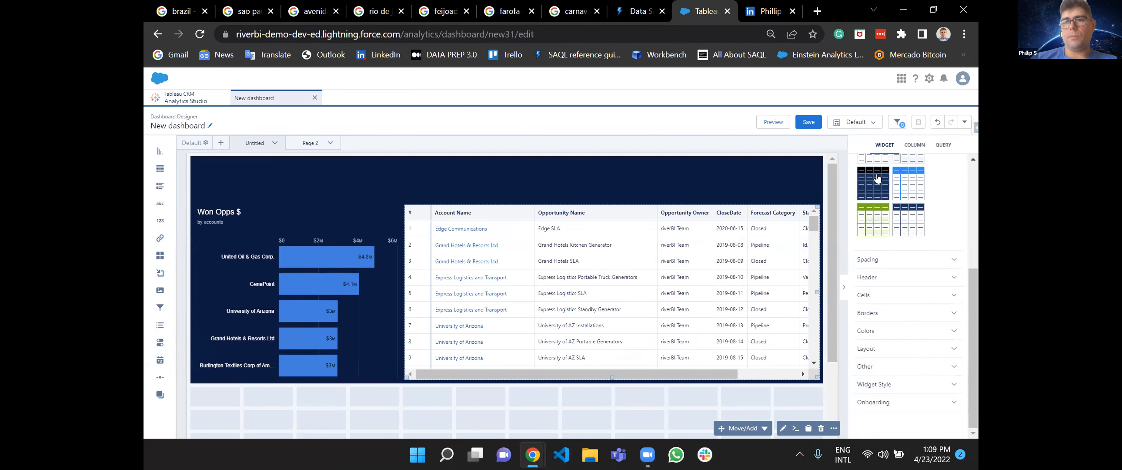
left_click(877, 179)
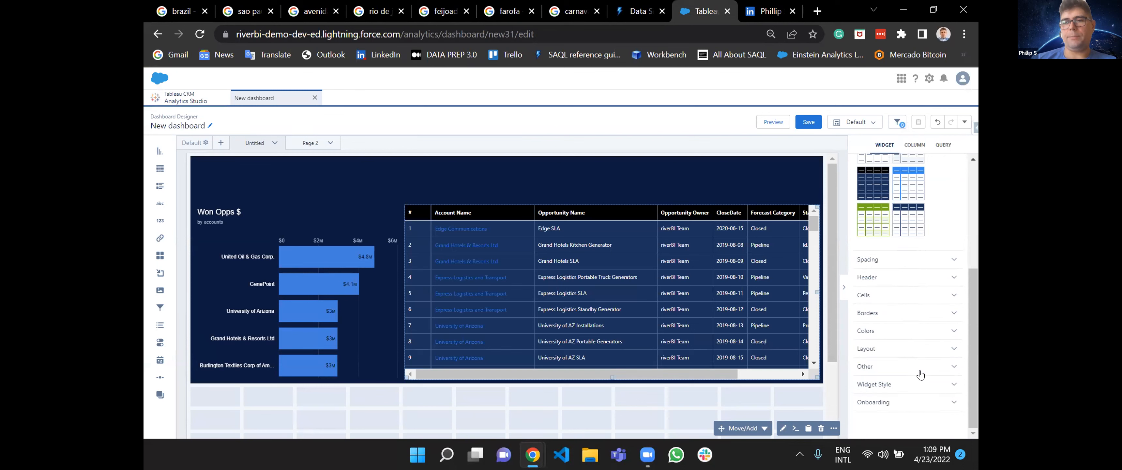
Try the tightest and widest cell padding on the table, and restore the medium padding.
left_click(896, 259)
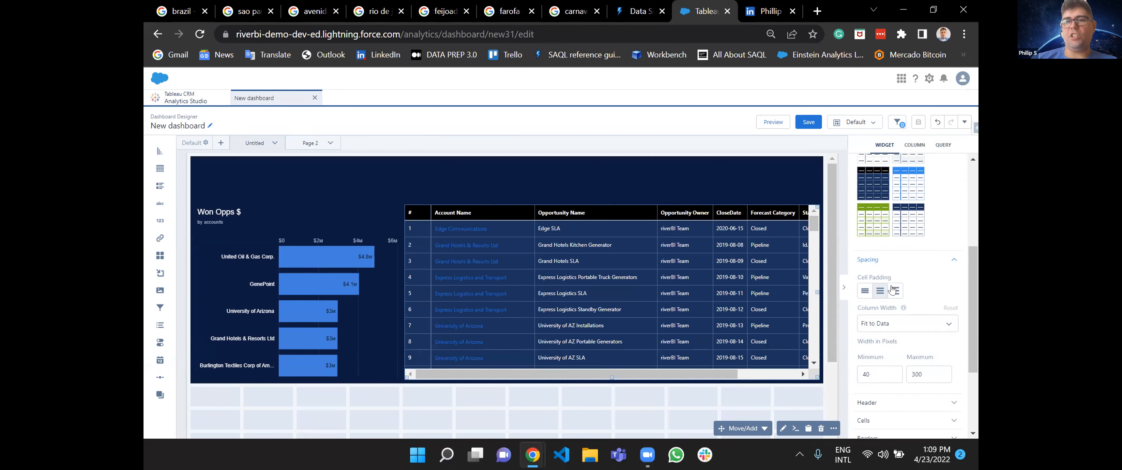
left_click(865, 292)
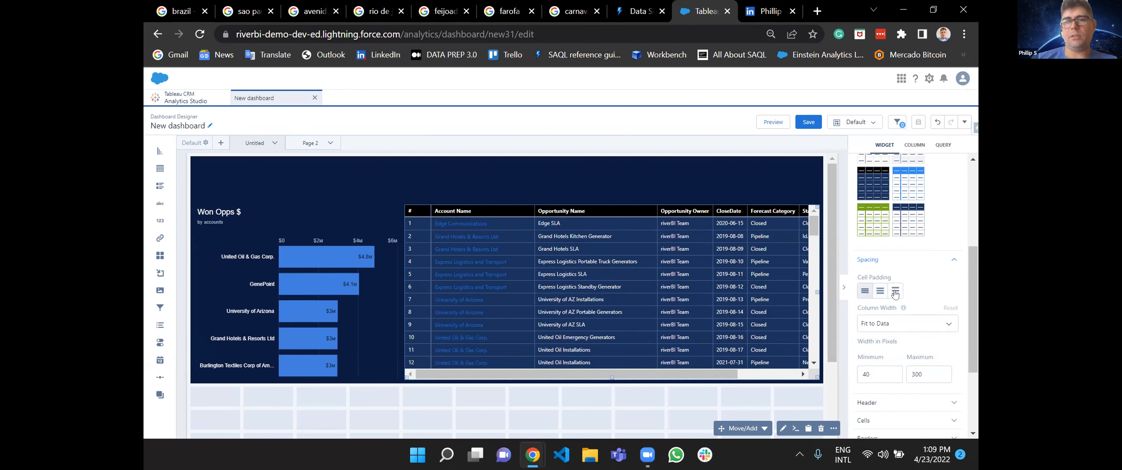
left_click(896, 292)
left_click(880, 292)
Try the Fixed Width and Fit to Widget column widths on the table, and restore Fit to Data.
left_click(876, 323)
left_click(886, 354)
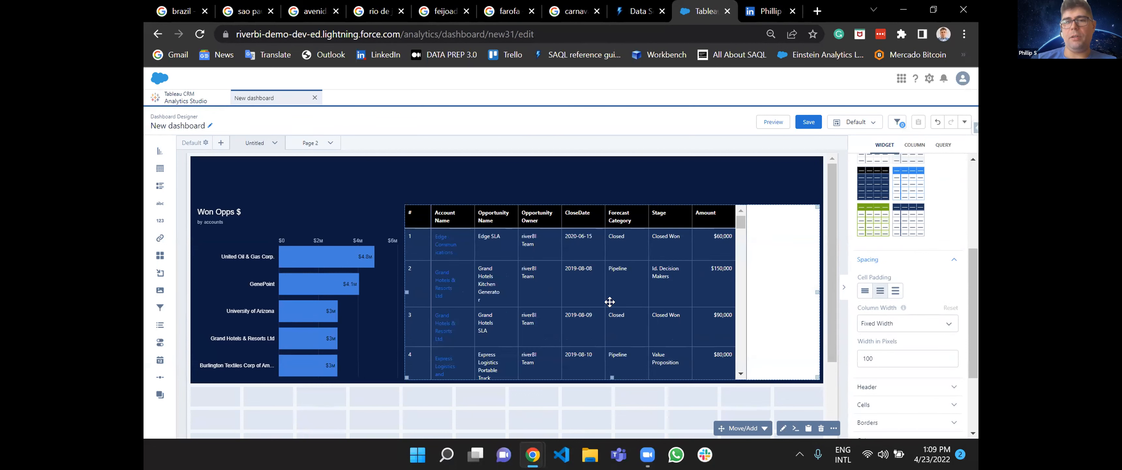
left_click(878, 327)
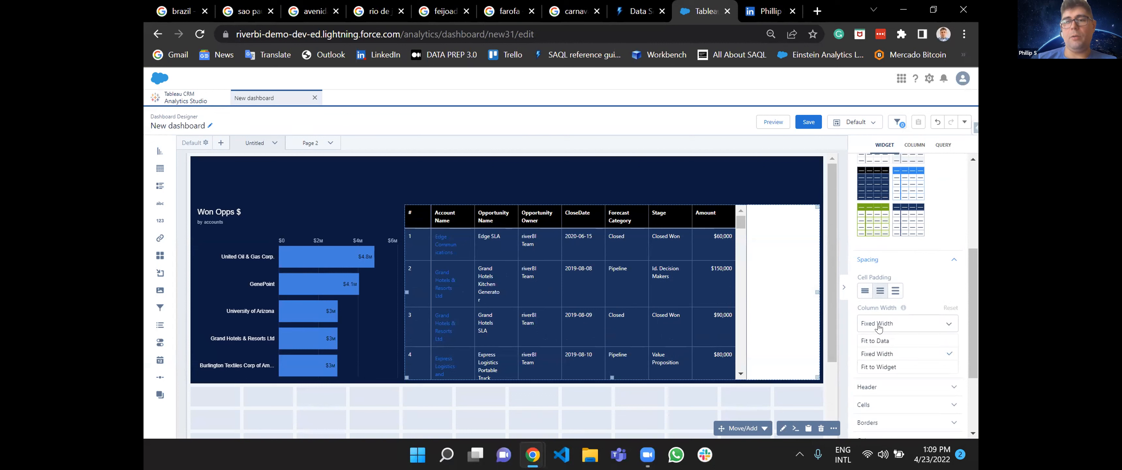
left_click(892, 368)
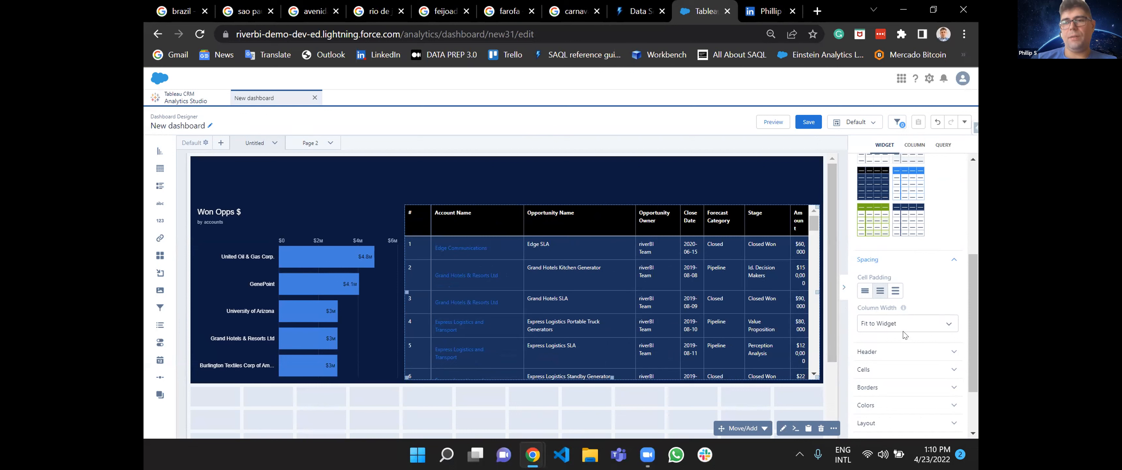
left_click(900, 322)
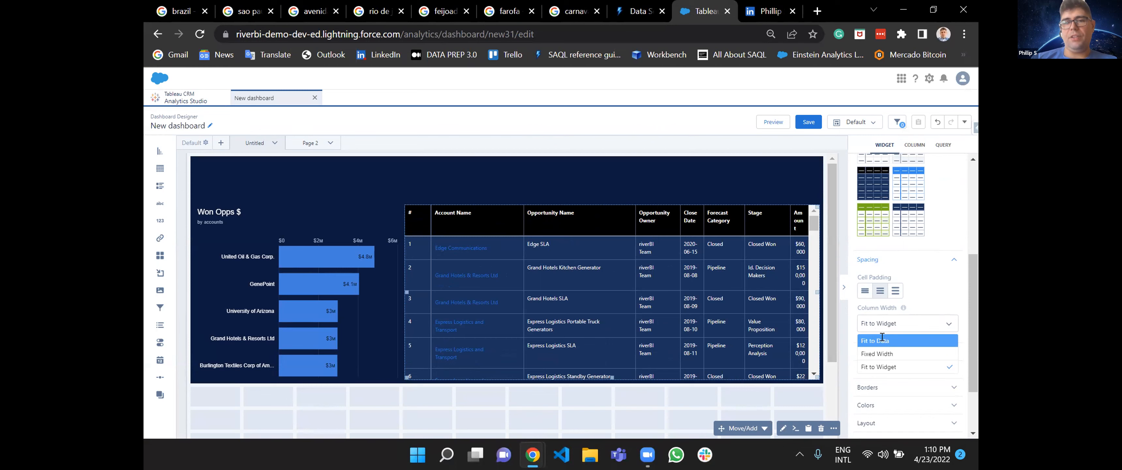
left_click(882, 341)
Preview the dashboard to check how the table fills its widget, and return to editing.
left_click(773, 122)
scroll(772, 279, "down", 3)
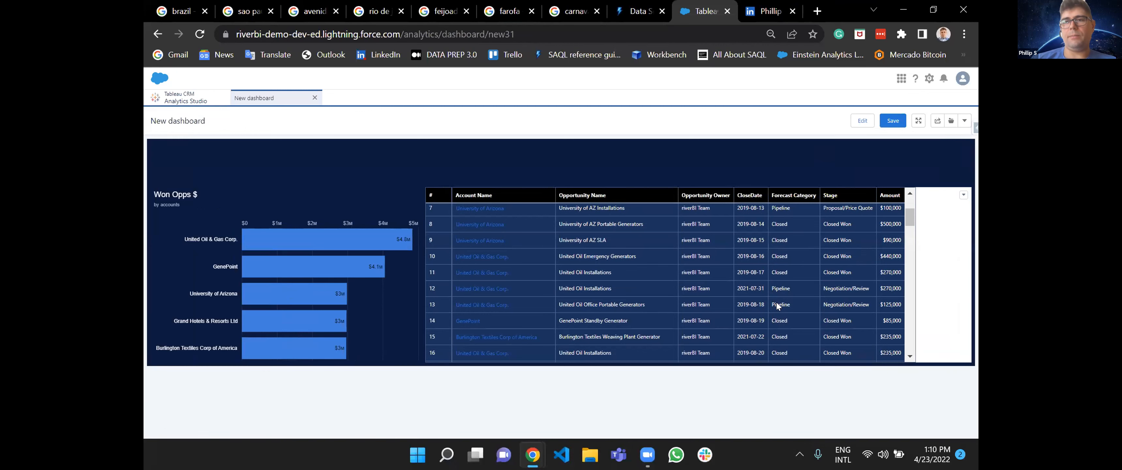
left_click(859, 125)
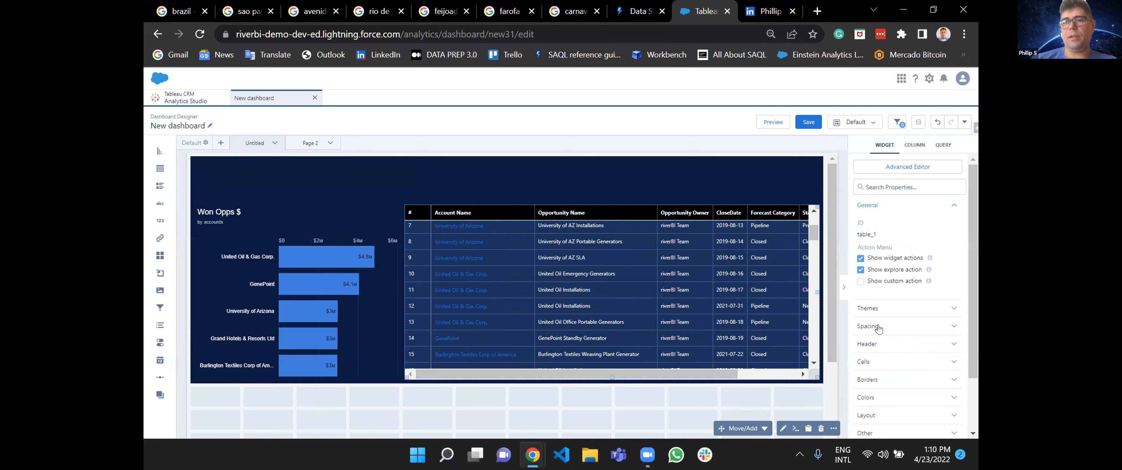
Set the table's column width to Fit to Widget and preview the dashboard.
left_click(879, 328)
left_click(875, 391)
left_click(885, 431)
left_click(767, 111)
left_click(772, 121)
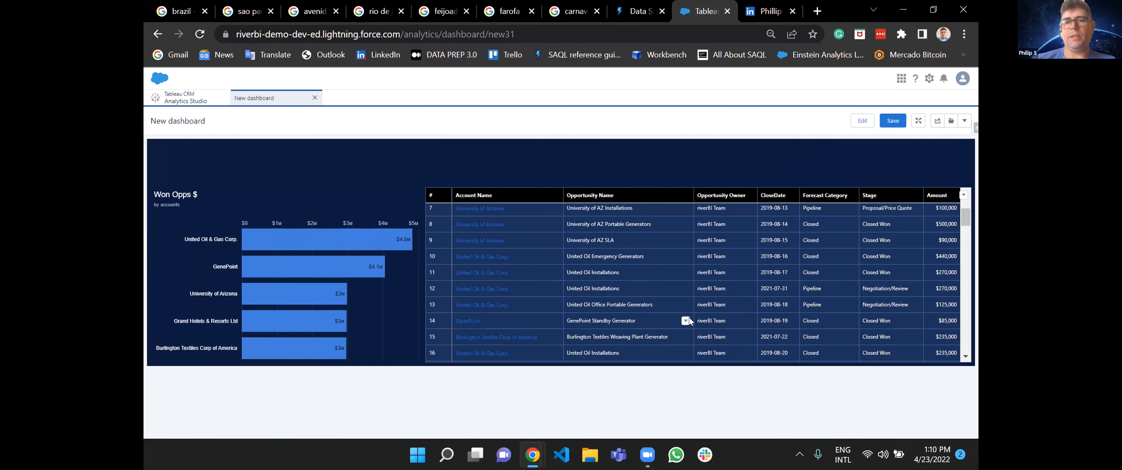
scroll(690, 321, "up", 3)
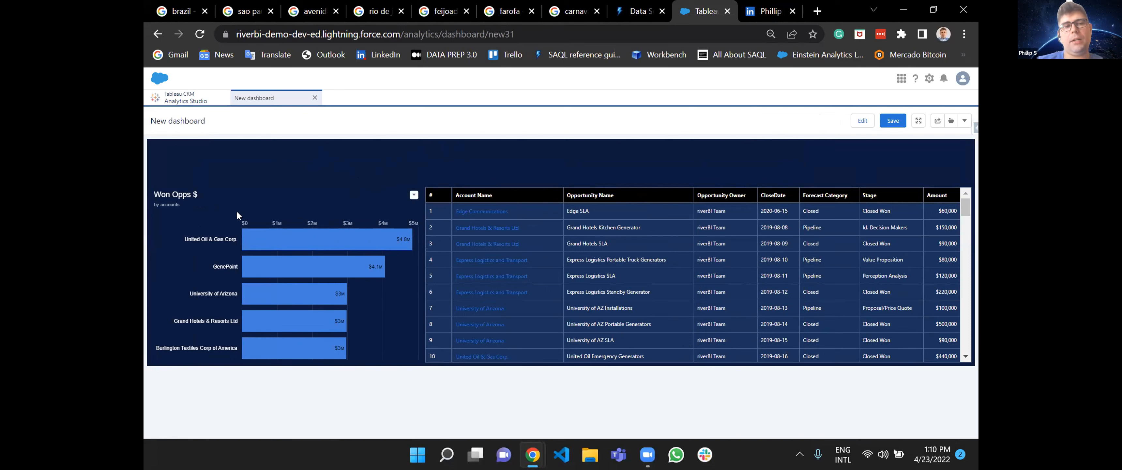
Check how the table filters for the United Oil & Gas Corp., GenePoint and University of Arizona bars in the Won Opps $ chart.
left_click(267, 246)
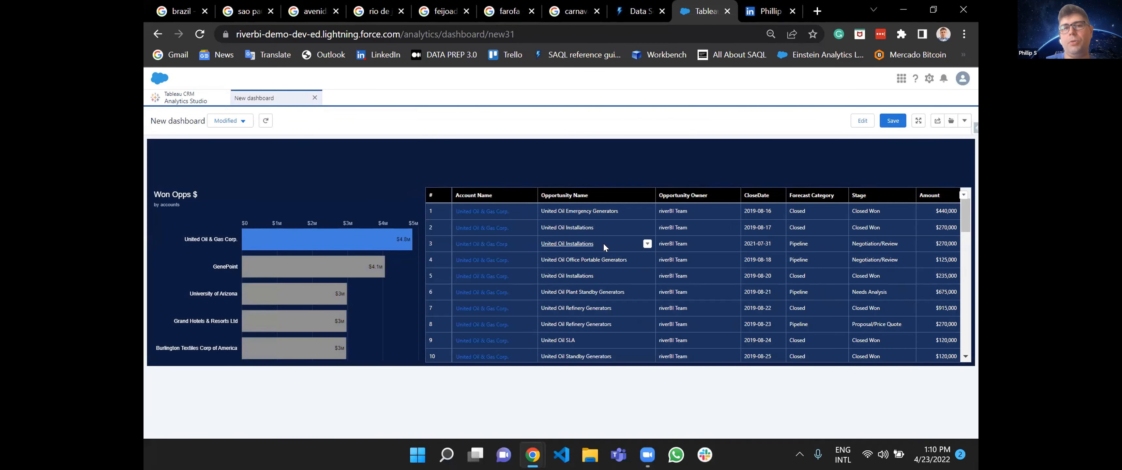
scroll(563, 306, "down", 5)
scroll(563, 306, "down", 8)
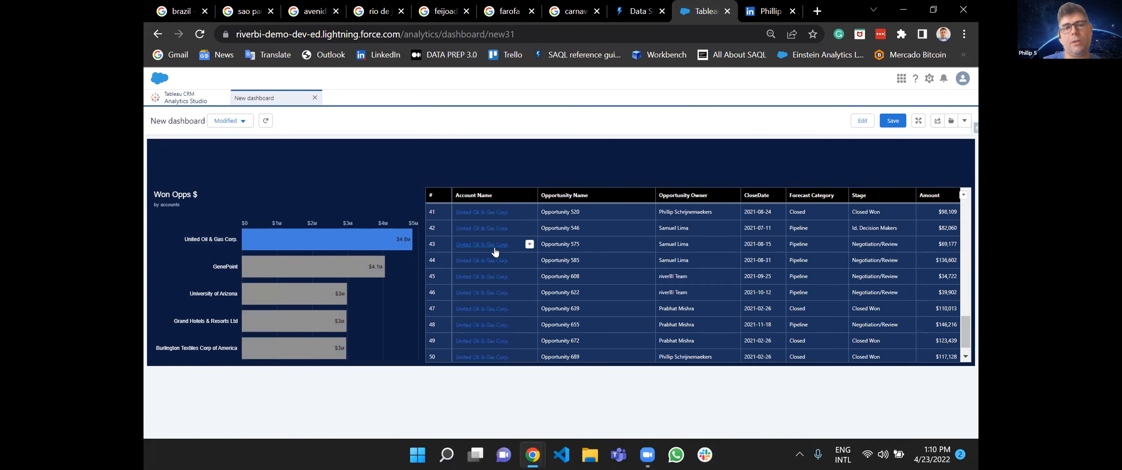
scroll(710, 329, "up", 13)
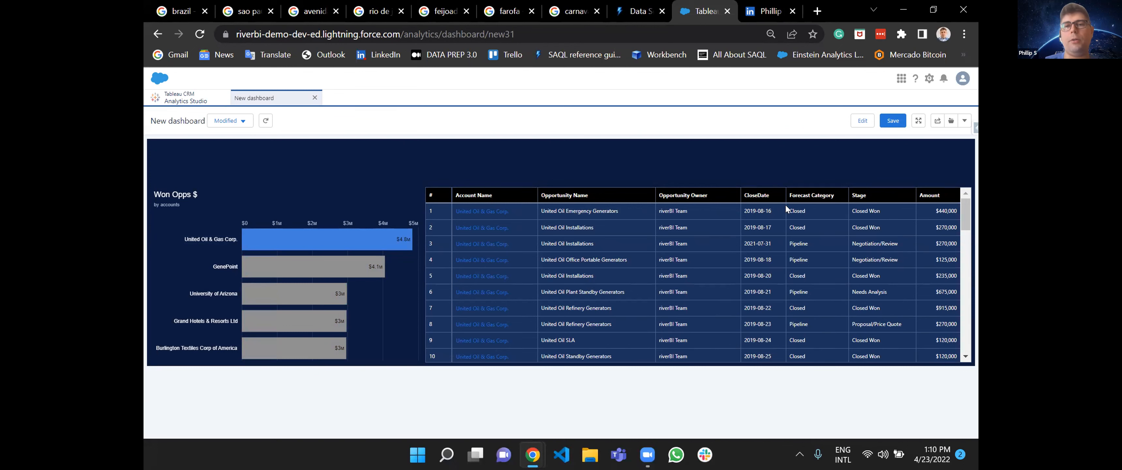
left_click(294, 269)
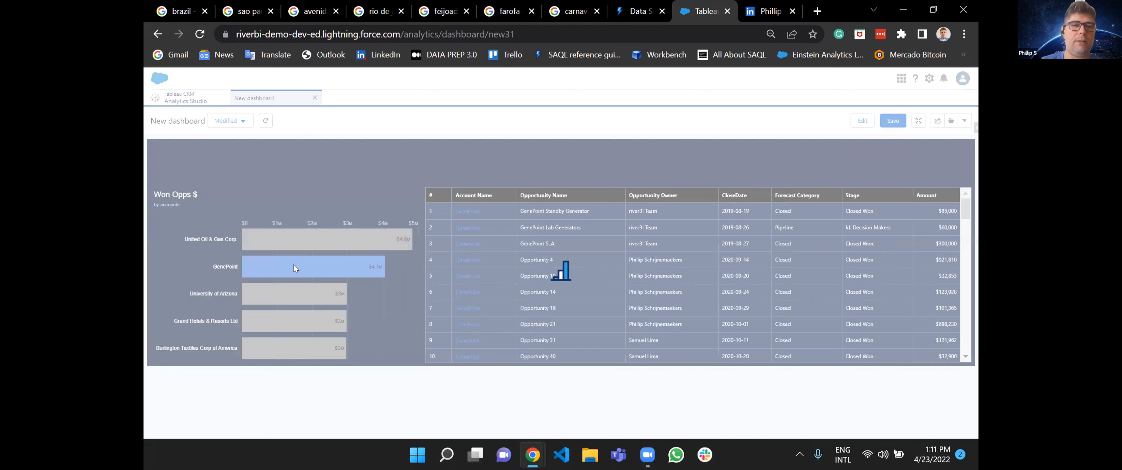
mouse_move(291, 297)
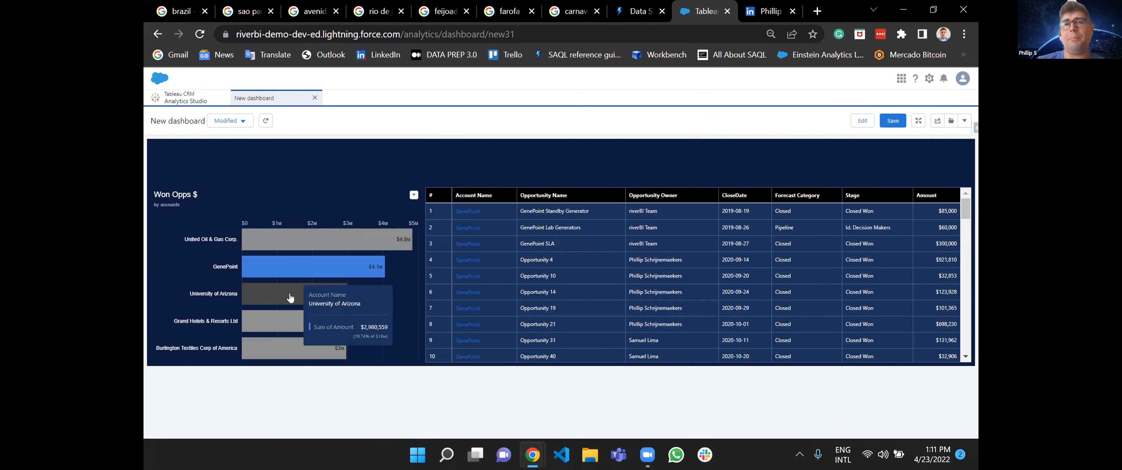
left_click(291, 297)
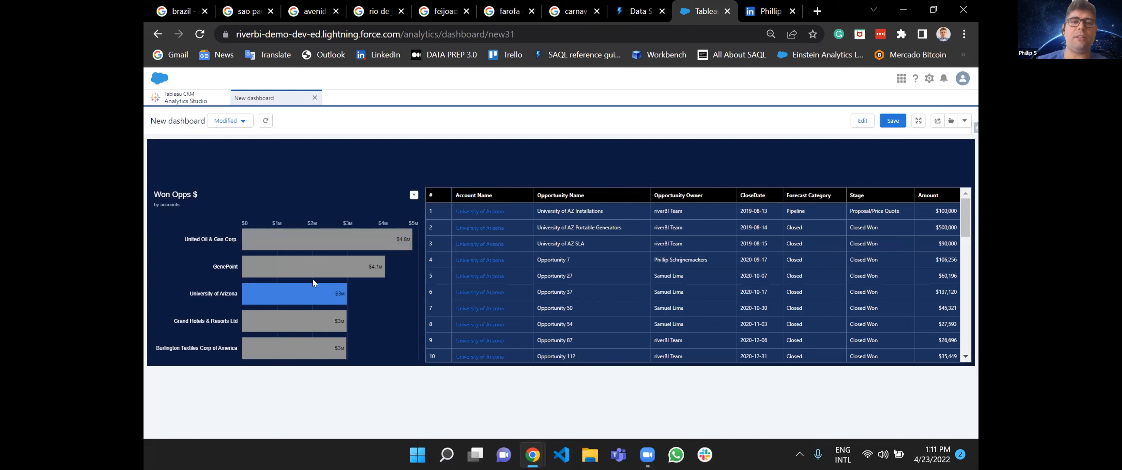
left_click(320, 266)
left_click(319, 267)
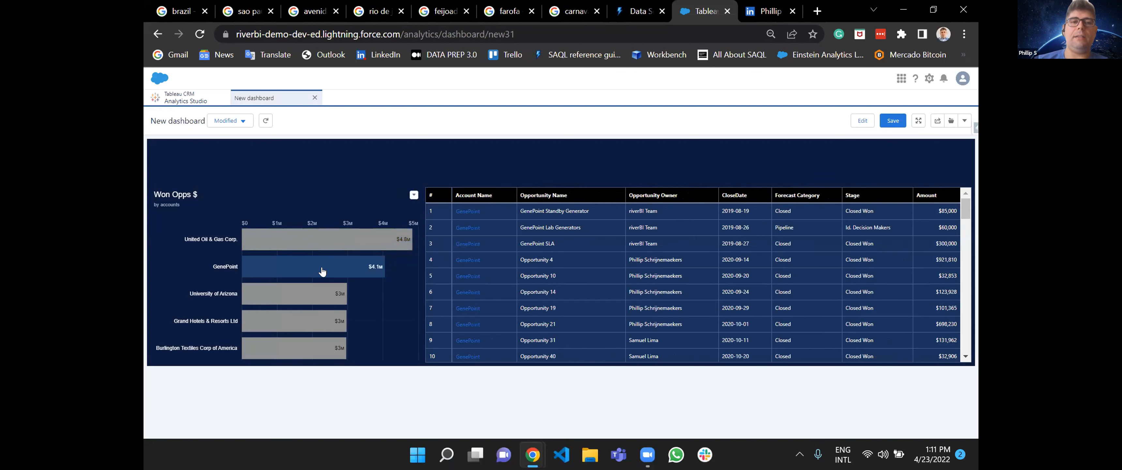
Return to editing, remove the table widget, and start a new query on the Accounts dataset displayed as a Values Table.
left_click(862, 121)
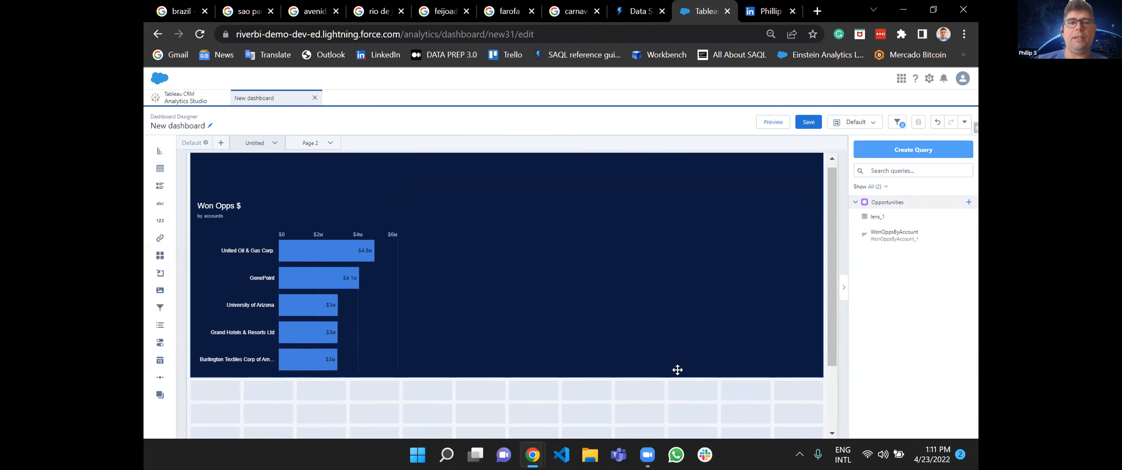
left_click(914, 150)
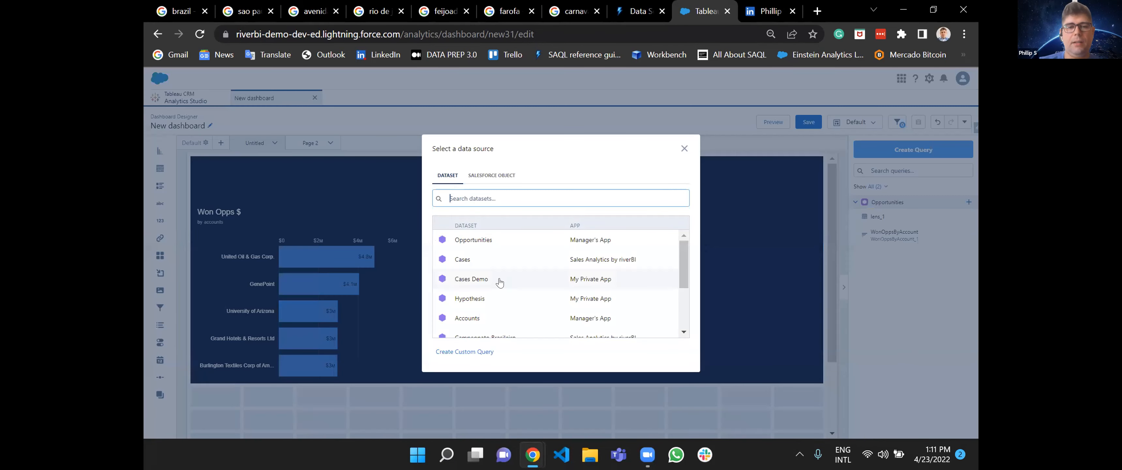
left_click(469, 318)
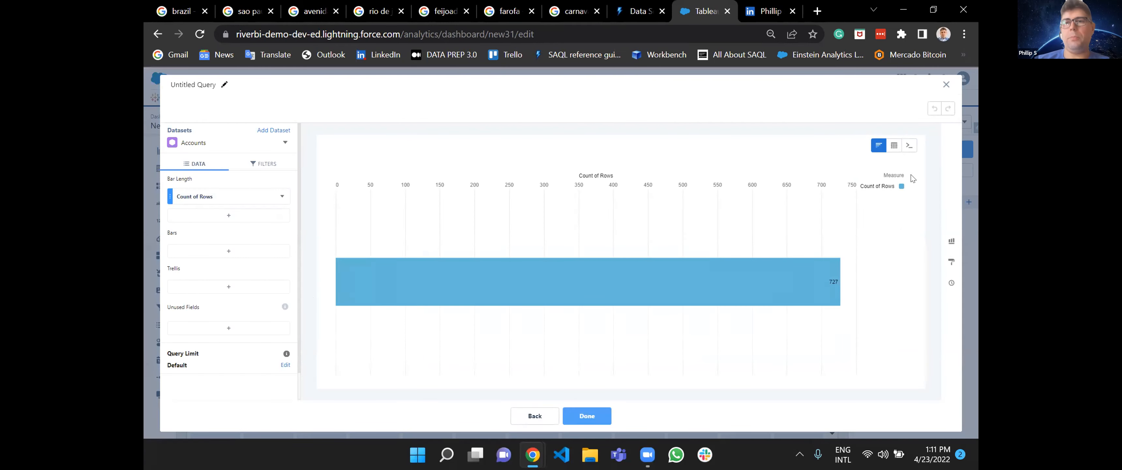
left_click(897, 147)
left_click(794, 178)
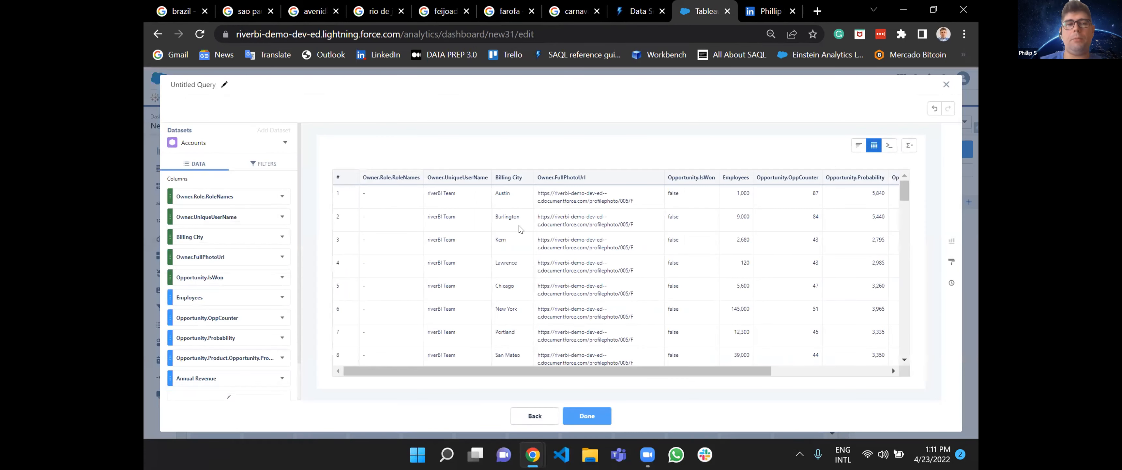
Remove the Owner.Role.RoleNames column from the Accounts values table.
scroll(244, 370, "down", 1)
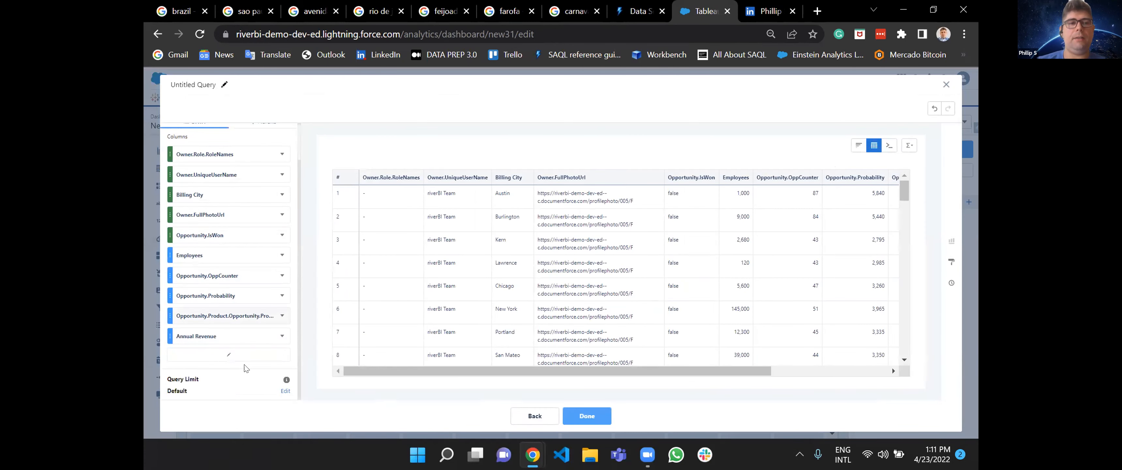
left_click(283, 154)
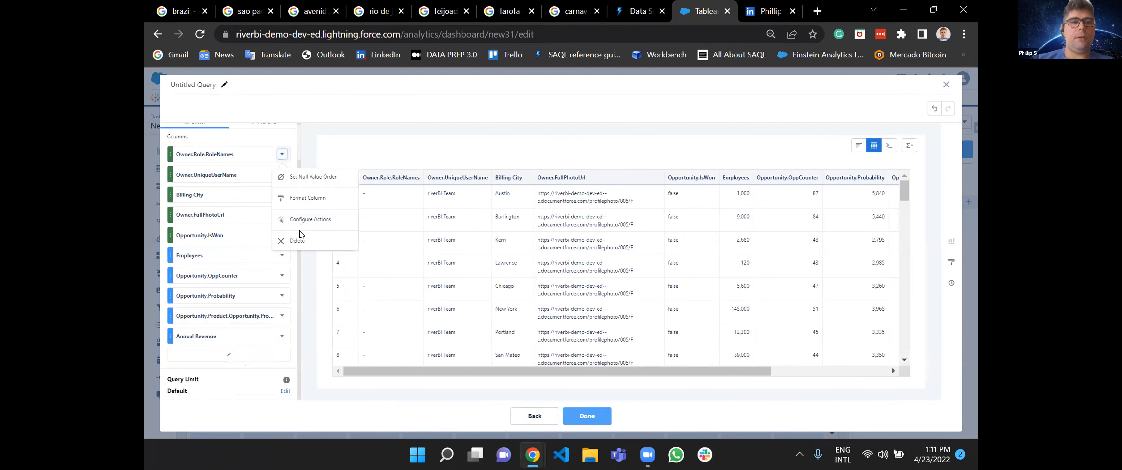
left_click(298, 241)
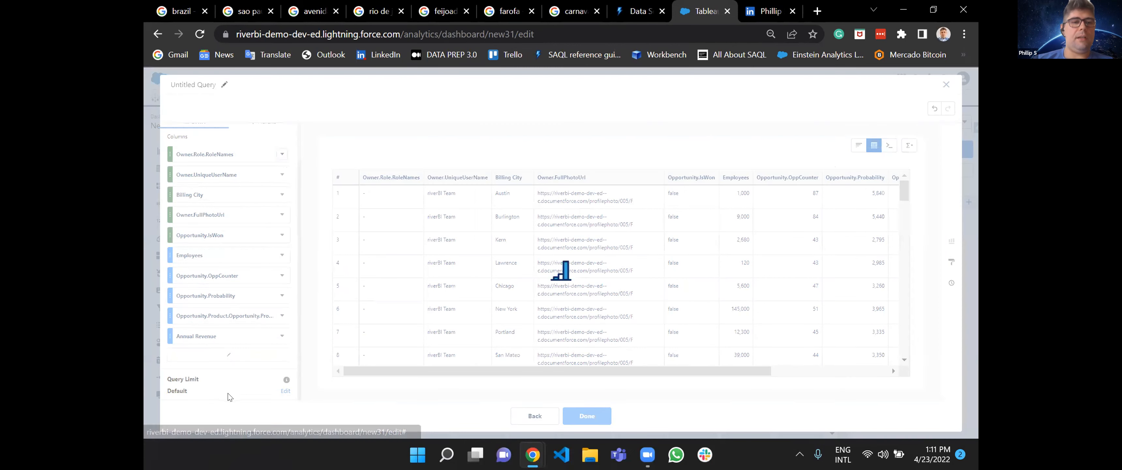
Limit the Accounts table columns to Account Name, Account Source, Account Type, Active and Billing Country, and finish the query.
left_click(240, 351)
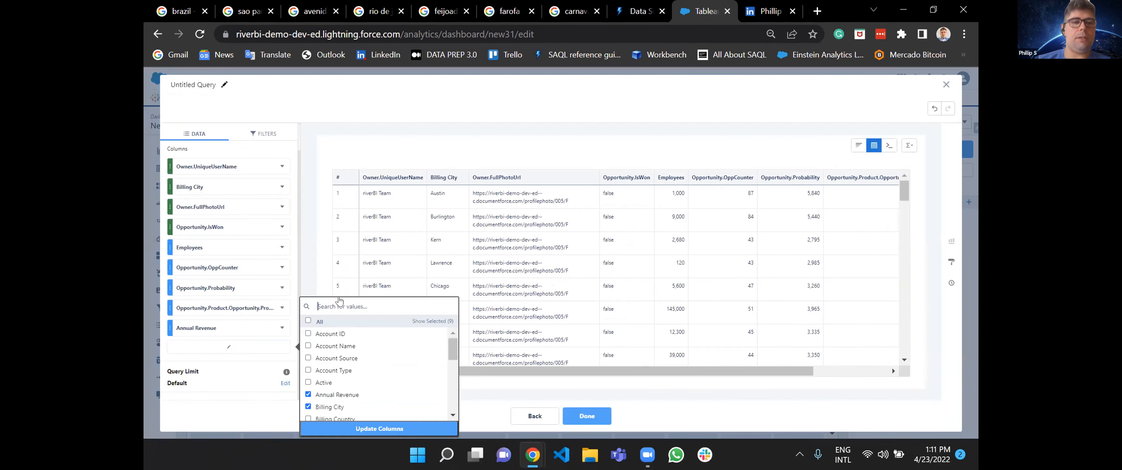
left_click(308, 321)
left_click(309, 333)
left_click(308, 334)
scroll(309, 394, "down", 1)
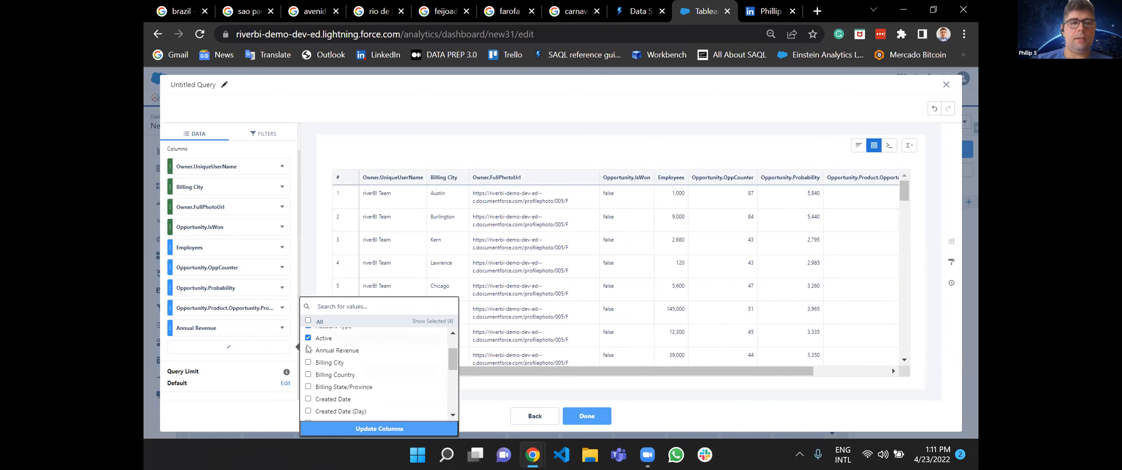
left_click(308, 362)
left_click(393, 428)
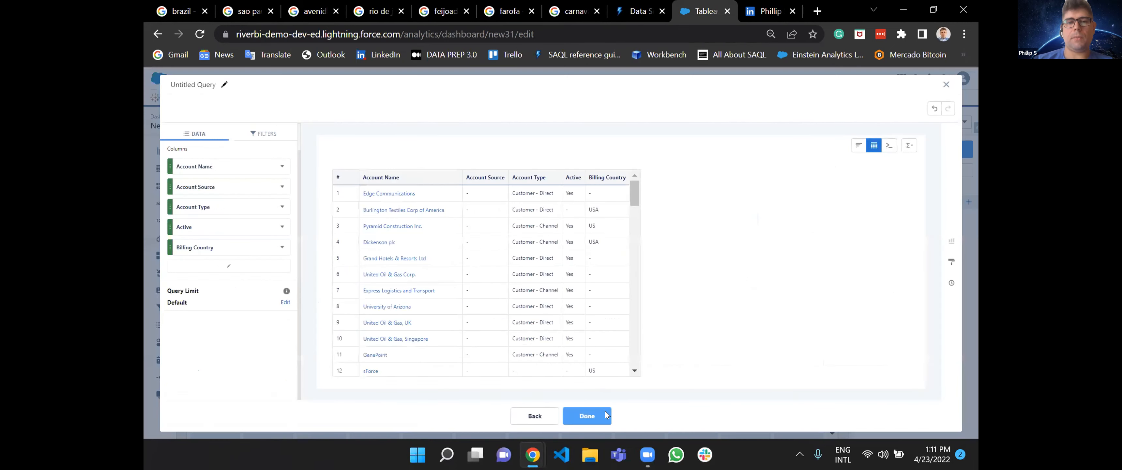
left_click(596, 417)
Place the Accounts table beside the Won Opps $ chart and set its column width to Fit to Widget.
left_click_drag(873, 265, 792, 371)
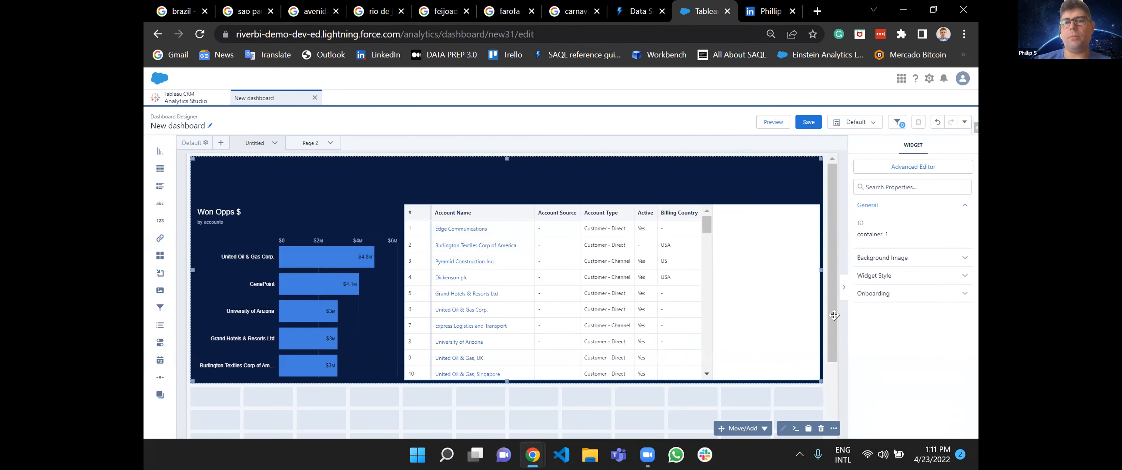
left_click(771, 298)
scroll(896, 234, "down", 2)
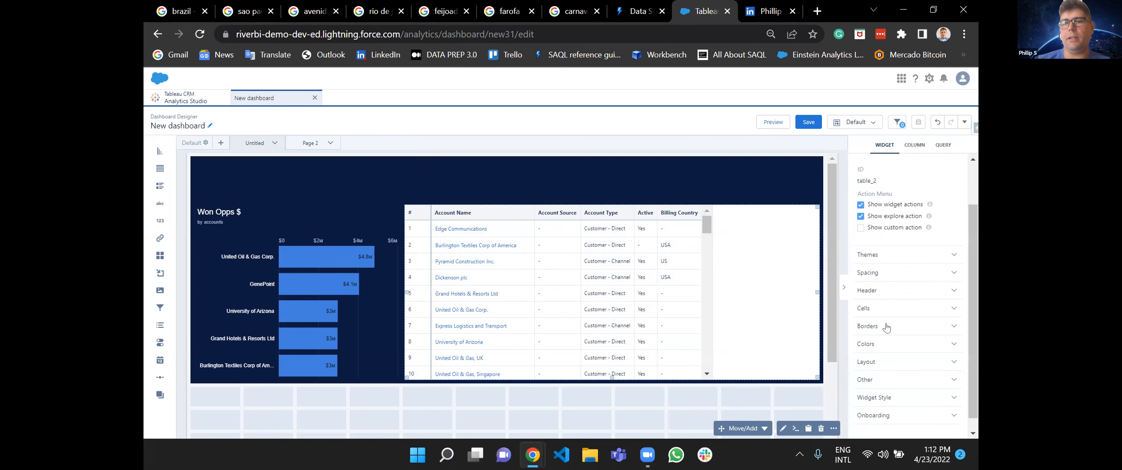
left_click(885, 247)
left_click(877, 387)
scroll(878, 389, "down", 3)
left_click(902, 340)
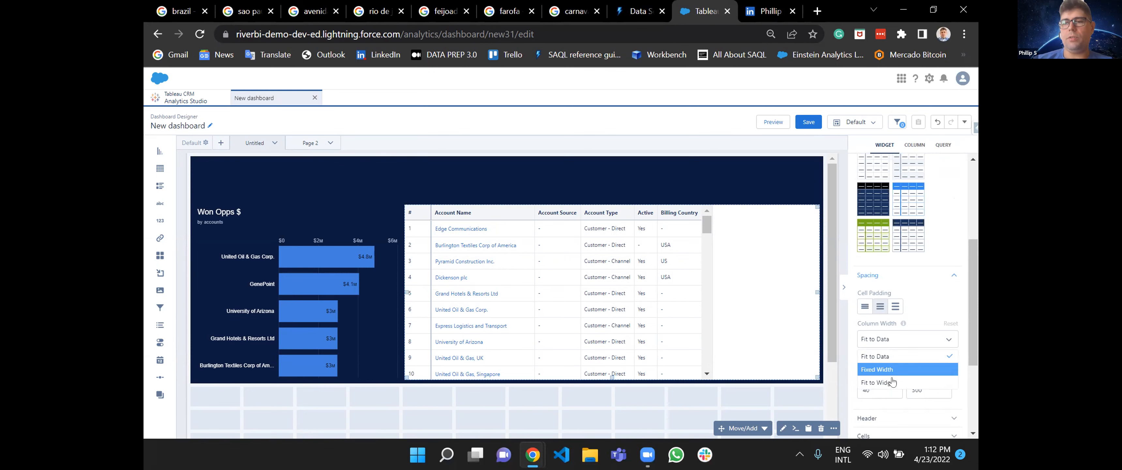
left_click(879, 382)
Preview the dashboard and check how the Accounts table responds to selecting different bars in the Won Opps $ chart.
left_click(774, 122)
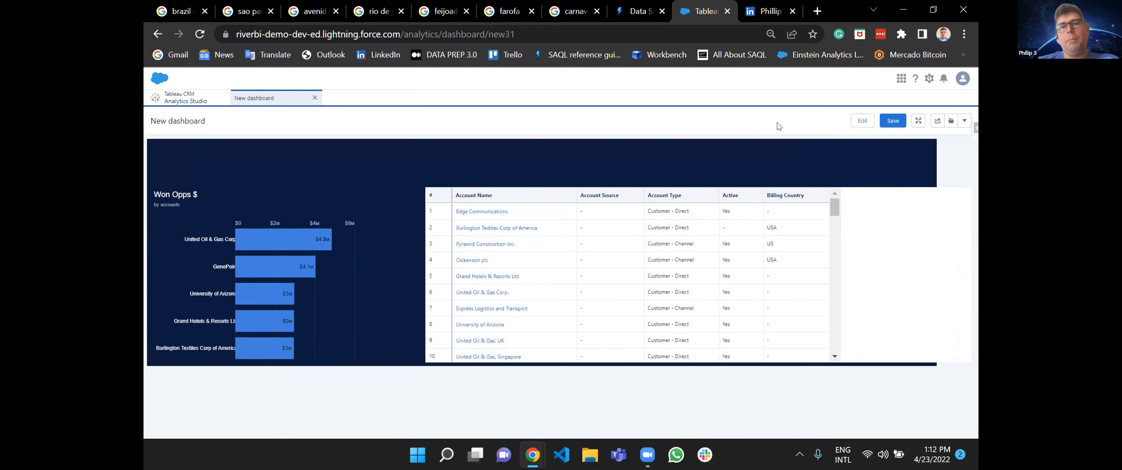
left_click(333, 243)
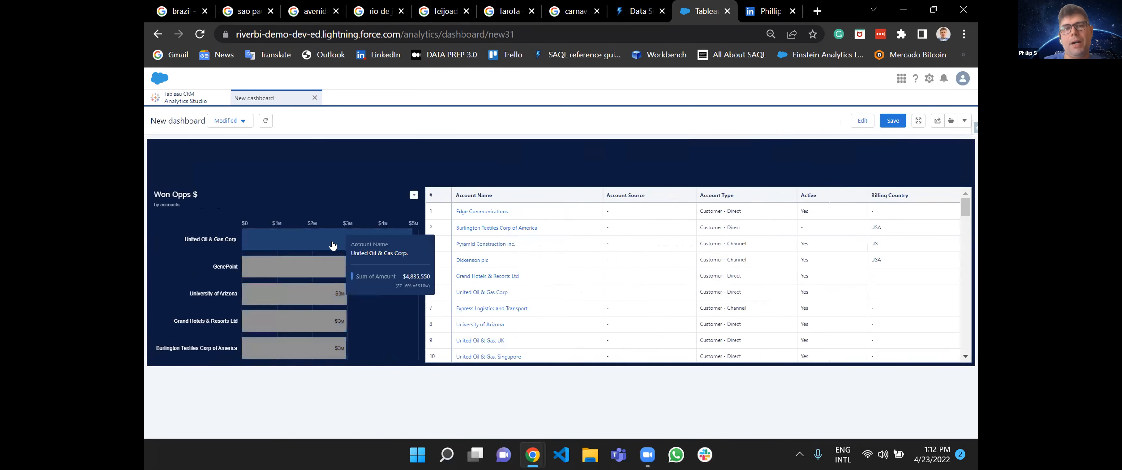
left_click(316, 266)
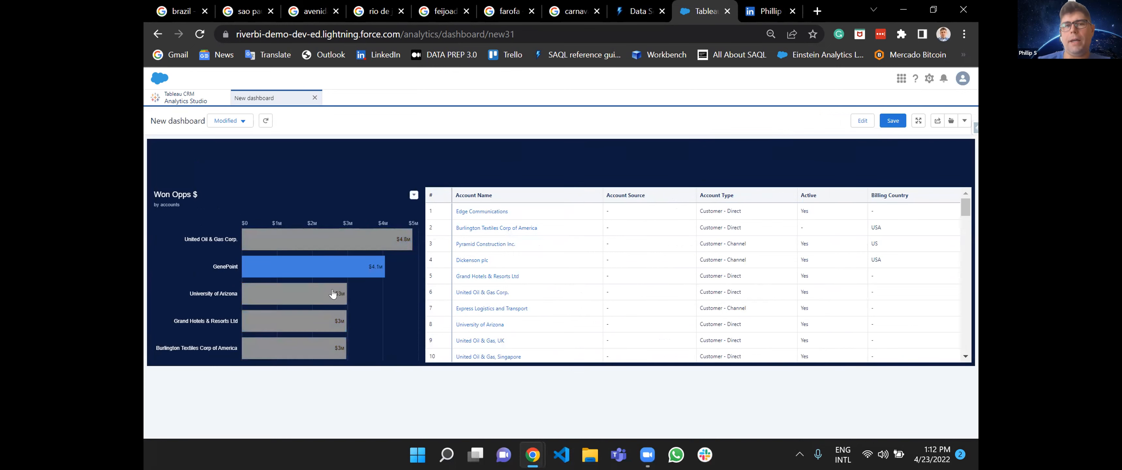
mouse_move(309, 296)
left_click(292, 323)
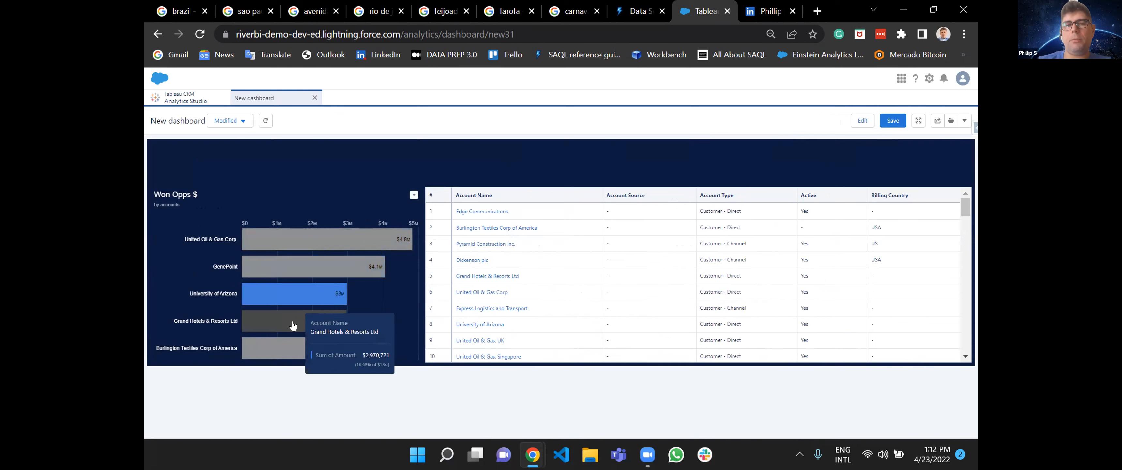
left_click(292, 325)
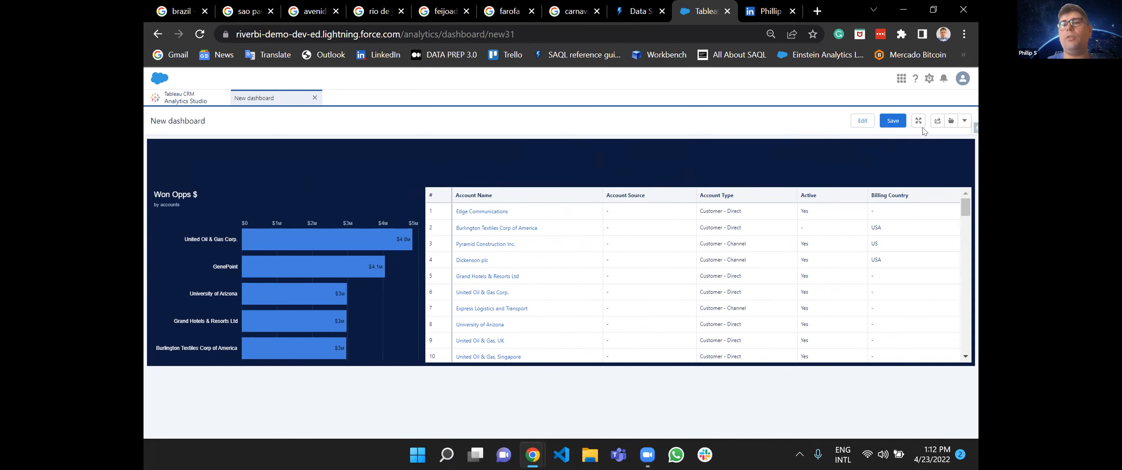
Return to editing and start a new data source connection named Account Name.
left_click(863, 122)
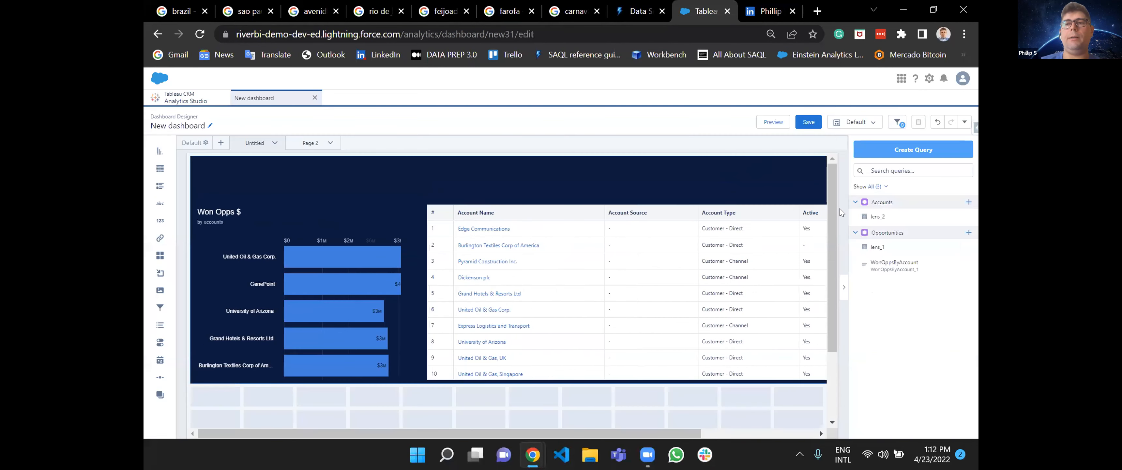
left_click(964, 122)
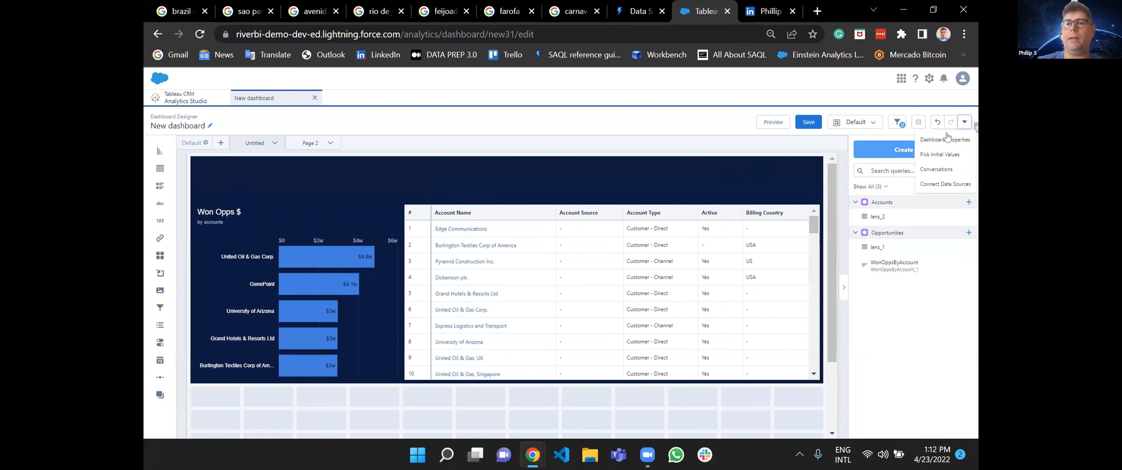
left_click(939, 185)
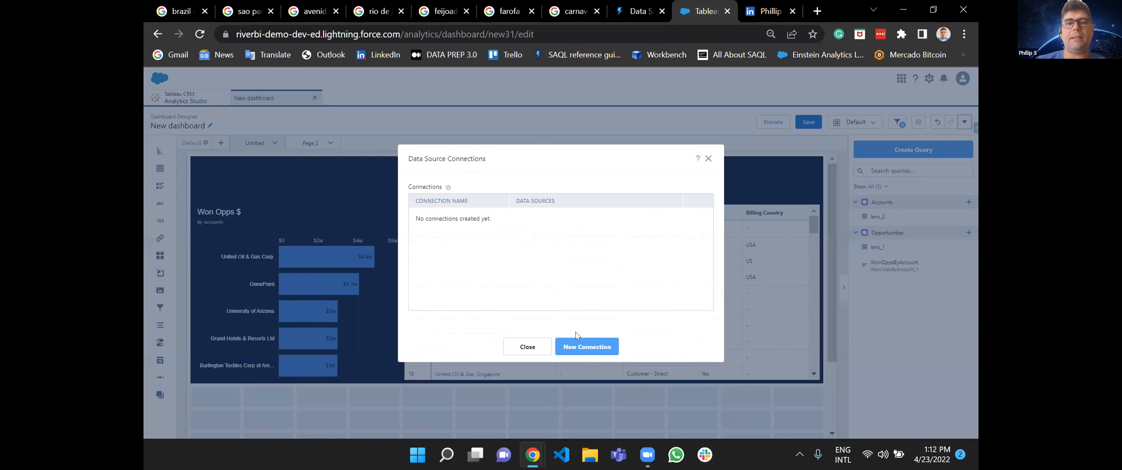
left_click(581, 347)
left_click(507, 194)
type("Account Name")
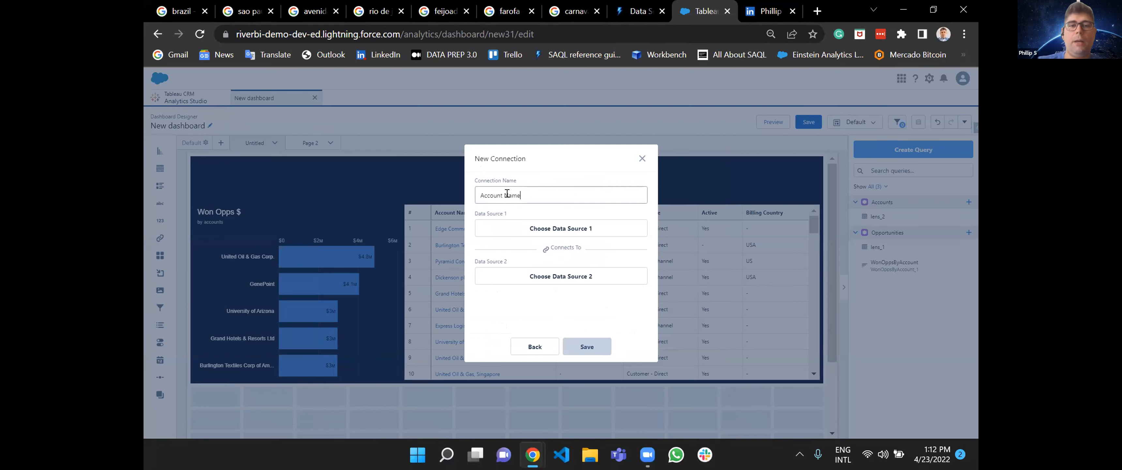
Set the connection's first data source to the Account Name field of the opportunity dataset.
left_click(565, 228)
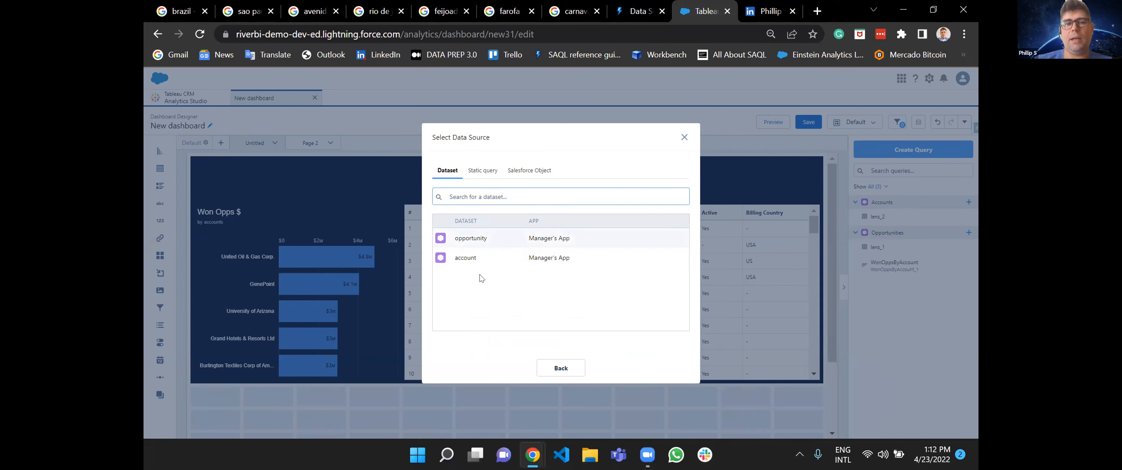
left_click(478, 244)
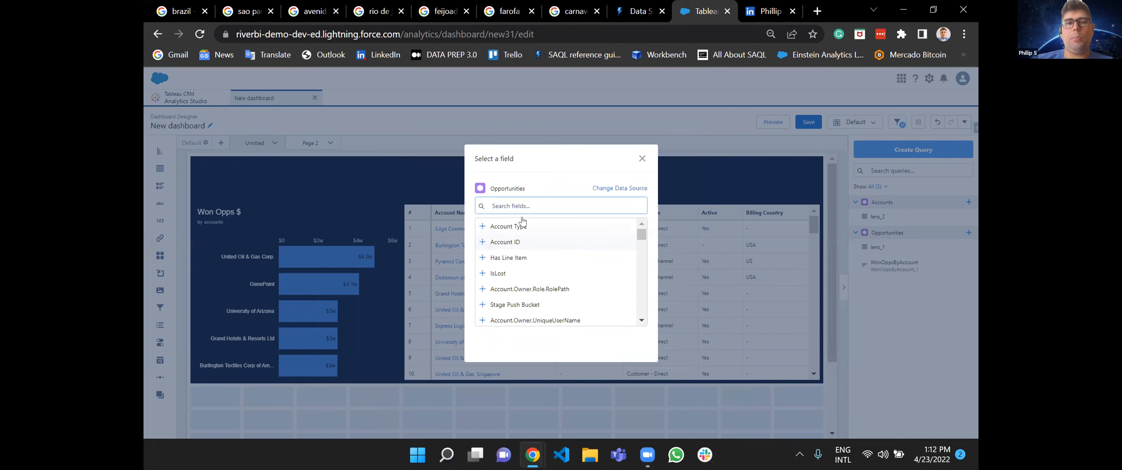
type("account")
scroll(551, 279, "down", 3)
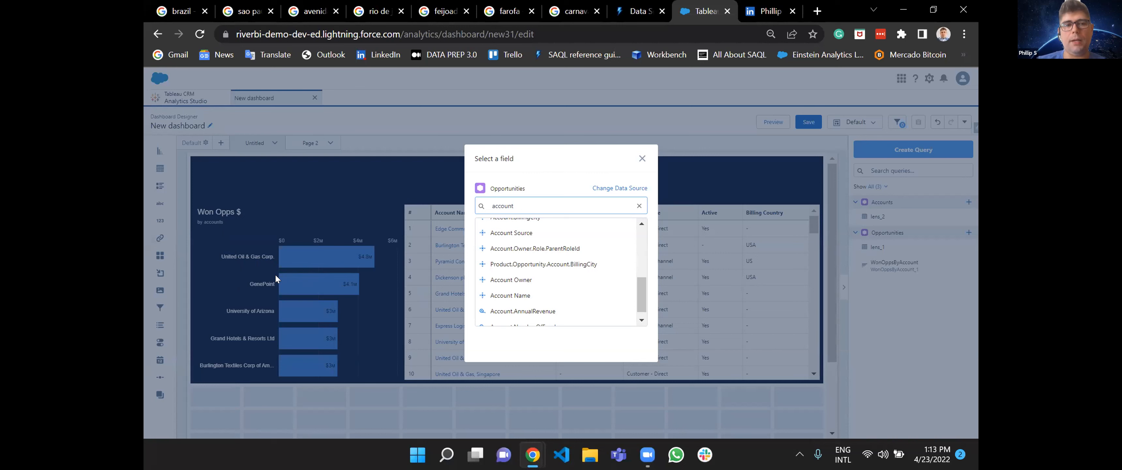
left_click(494, 296)
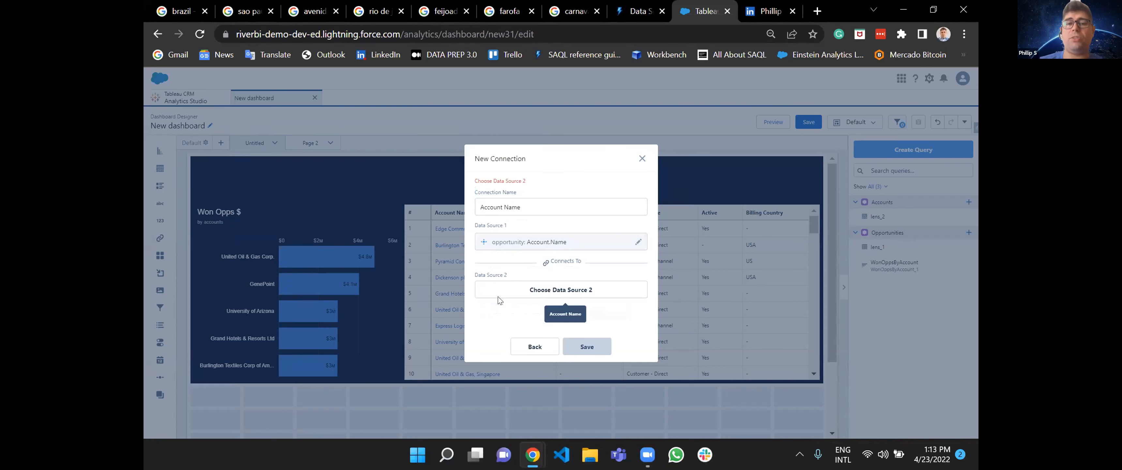
Set the second data source to the account dataset's Account Name field, then save the connection and close the connections list.
left_click(529, 291)
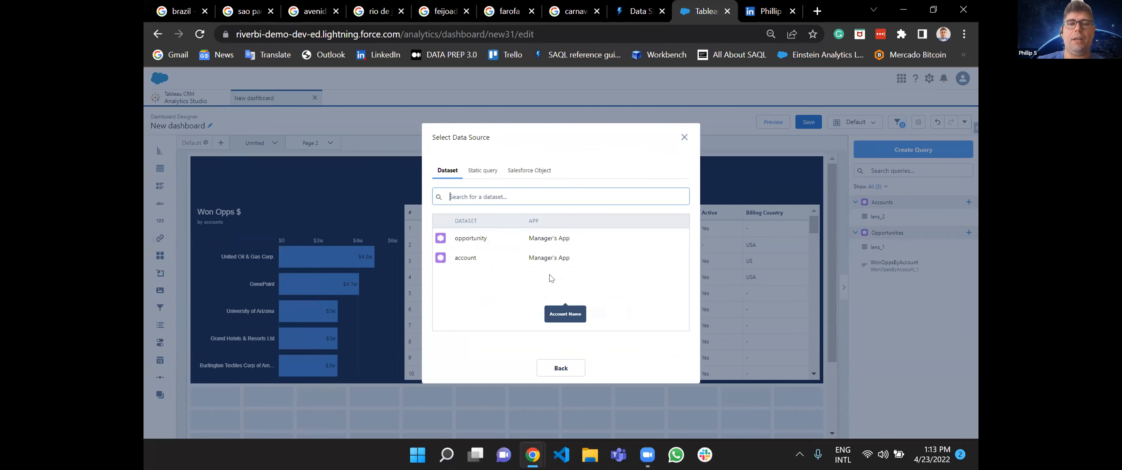
left_click(466, 257)
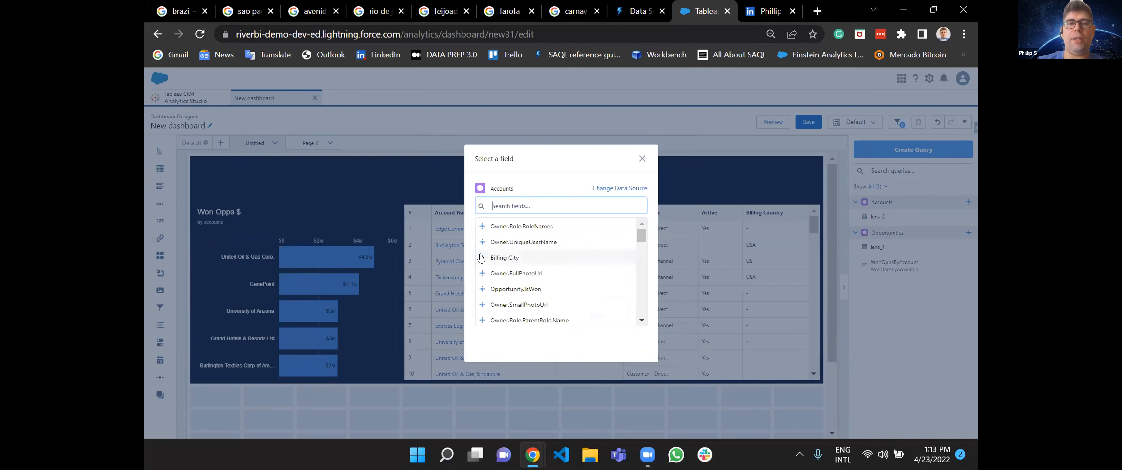
type("acc")
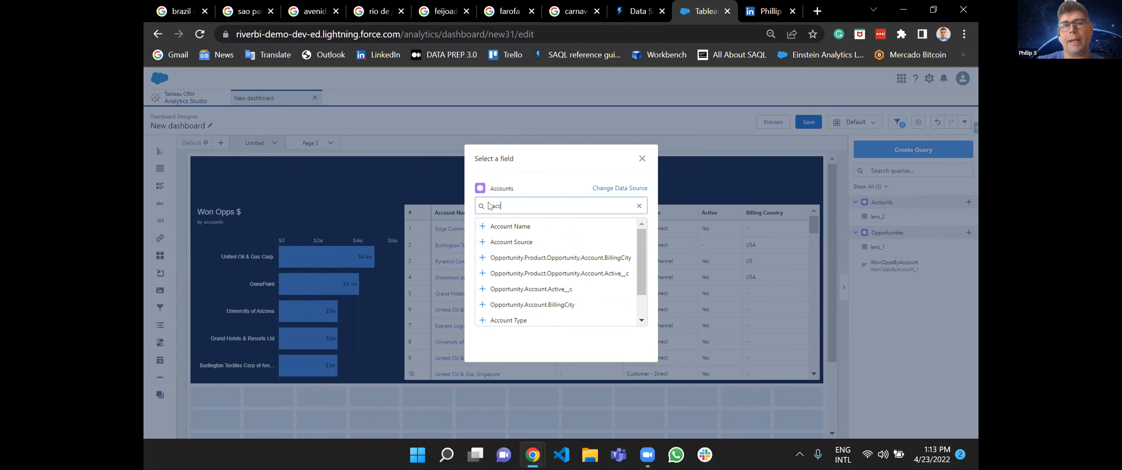
left_click(507, 226)
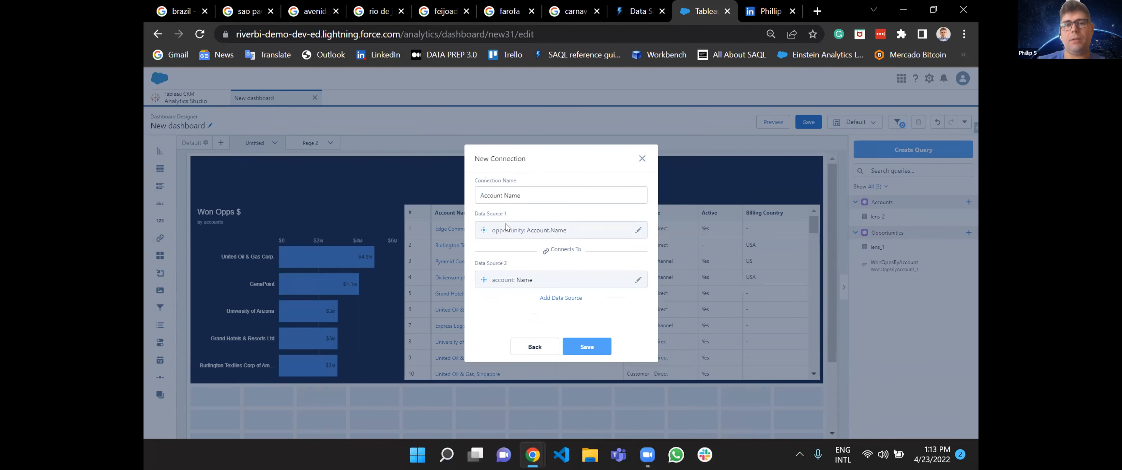
left_click(585, 348)
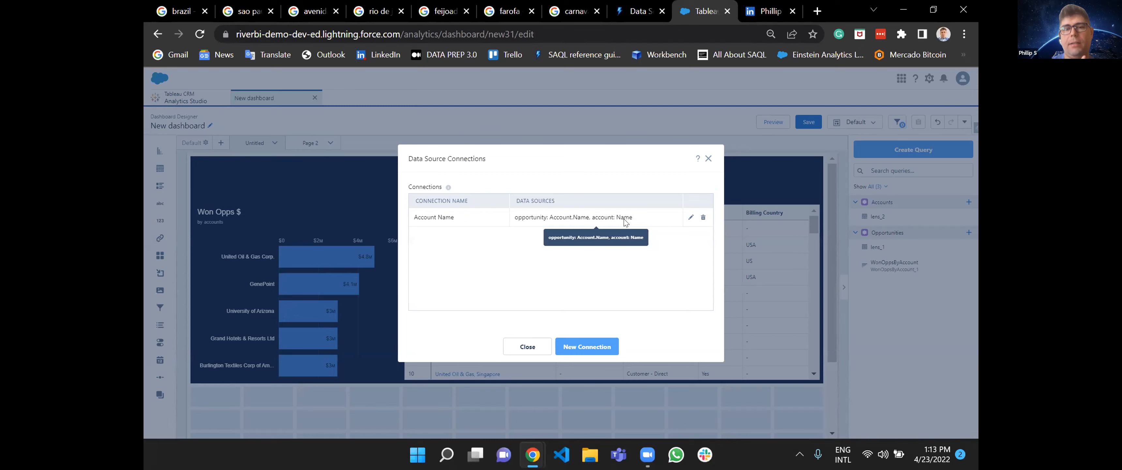
left_click(528, 346)
Preview the dashboard and check how the Accounts table filters for the United Oil & Gas Corp. and GenePoint bars.
left_click(772, 122)
left_click(262, 241)
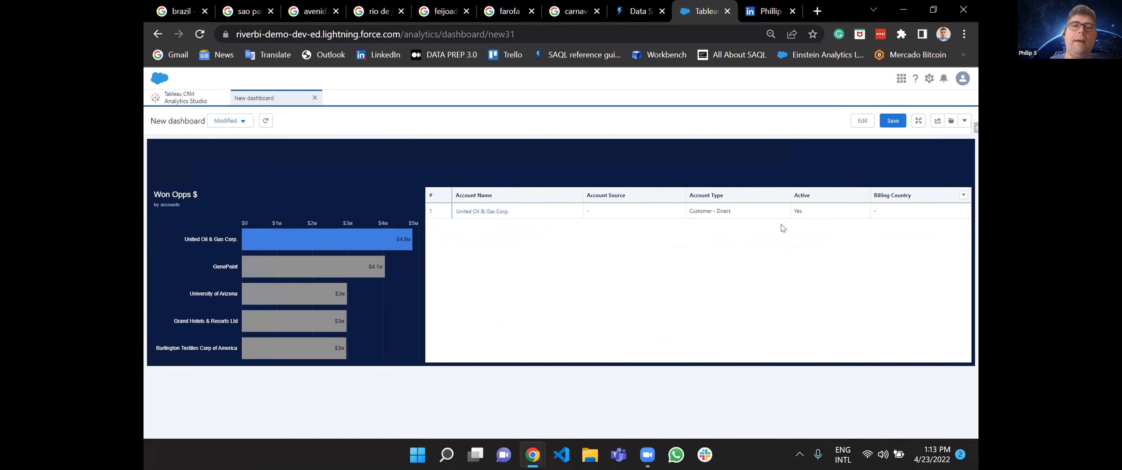
left_click(292, 267)
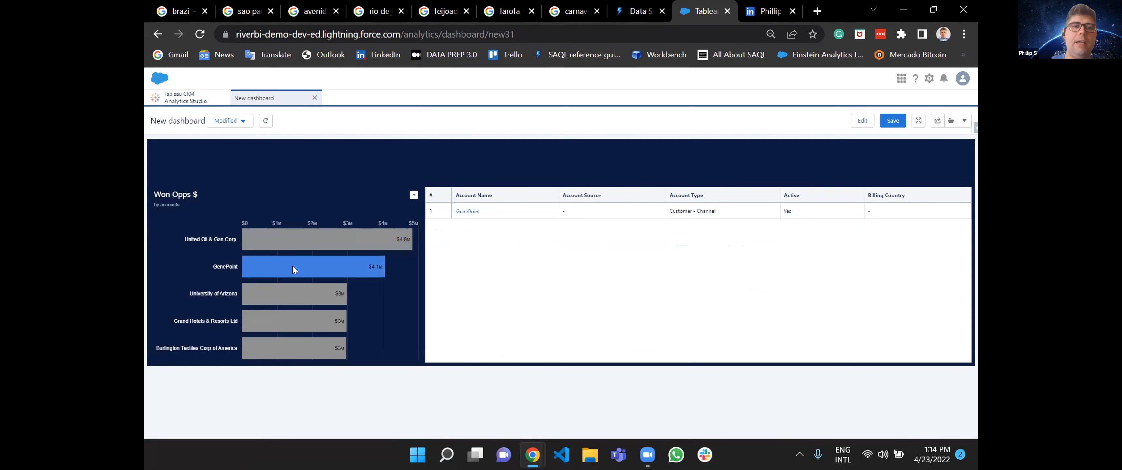
left_click(292, 266)
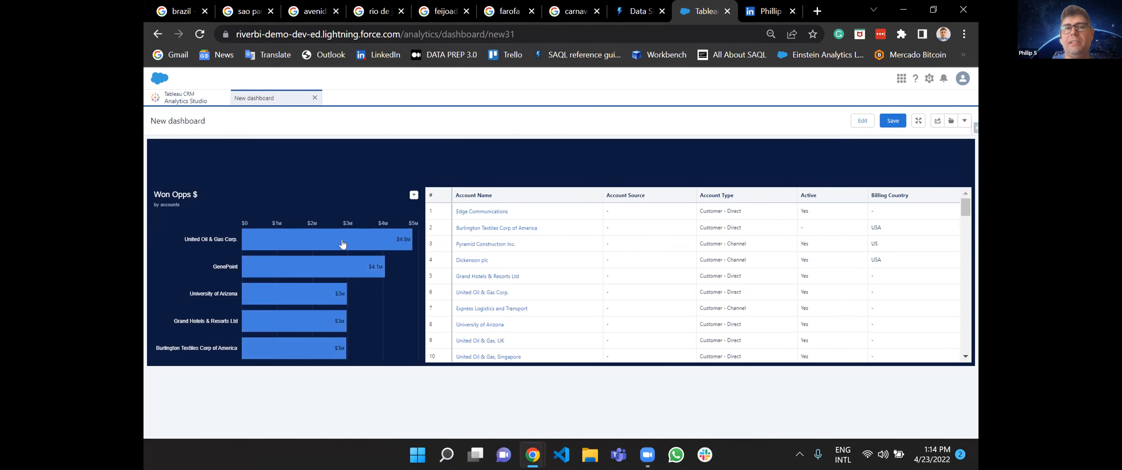
mouse_move(356, 241)
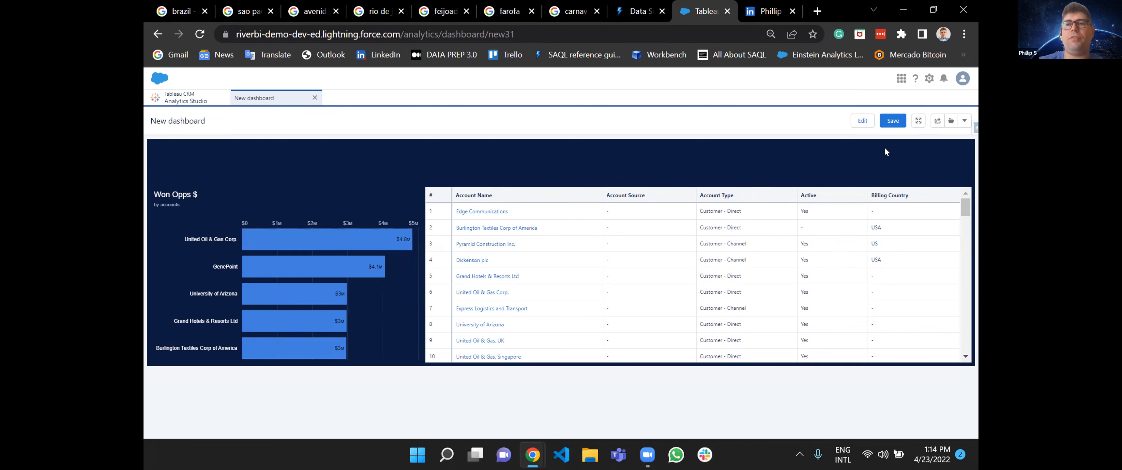
Return to editing, add a list widget above the Won Opps $ chart, and preview the dashboard.
left_click(864, 123)
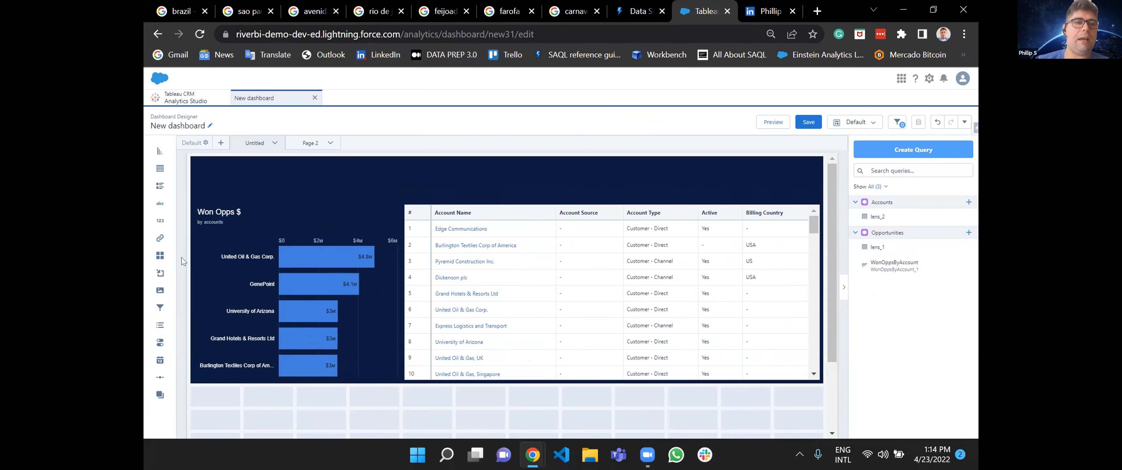
left_click_drag(158, 332, 202, 188)
left_click(773, 122)
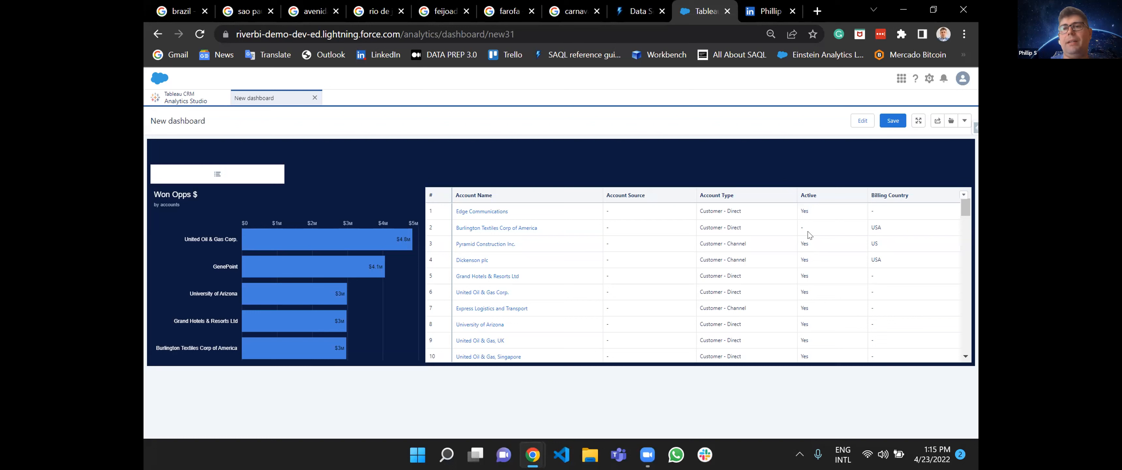
left_click(854, 125)
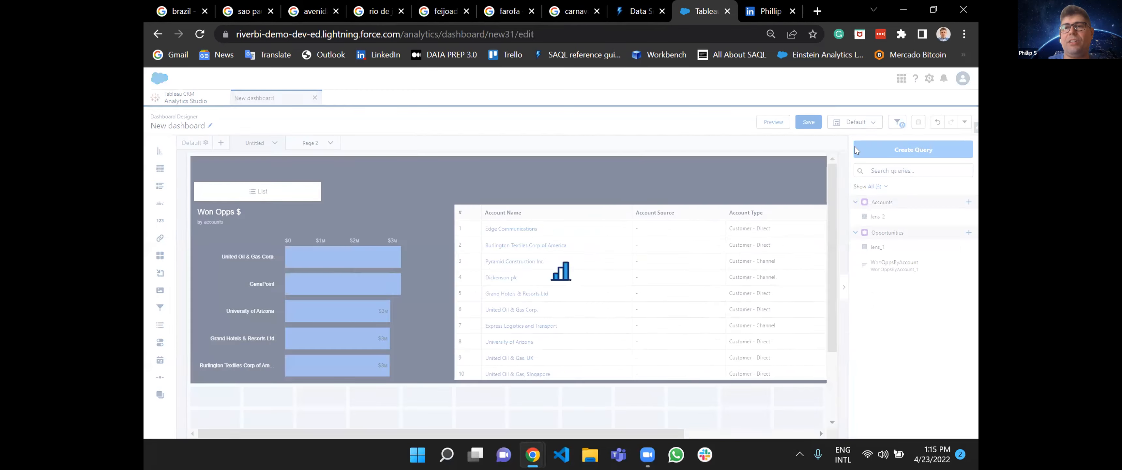
left_click(774, 122)
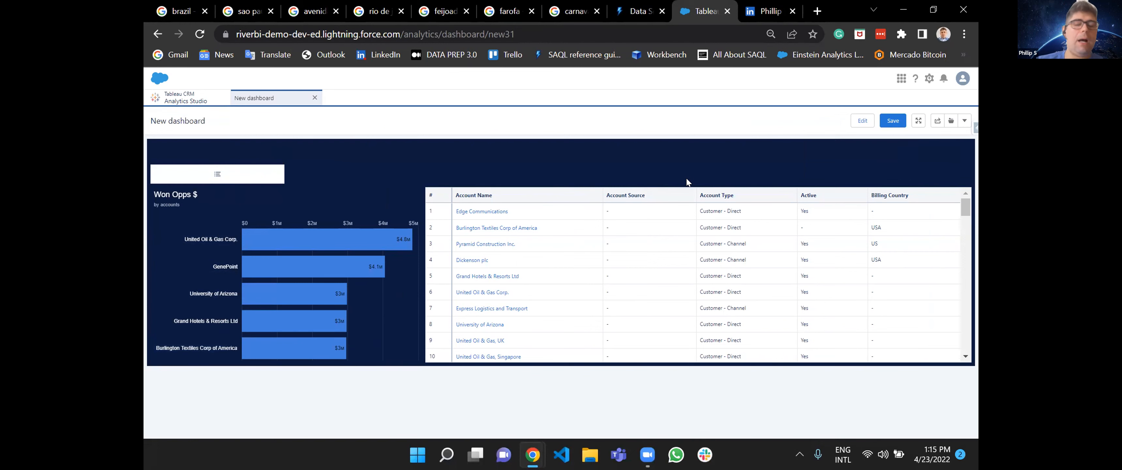
Return to editing and start a new custom query as the data source of the list widget above Won Opps $.
left_click(862, 122)
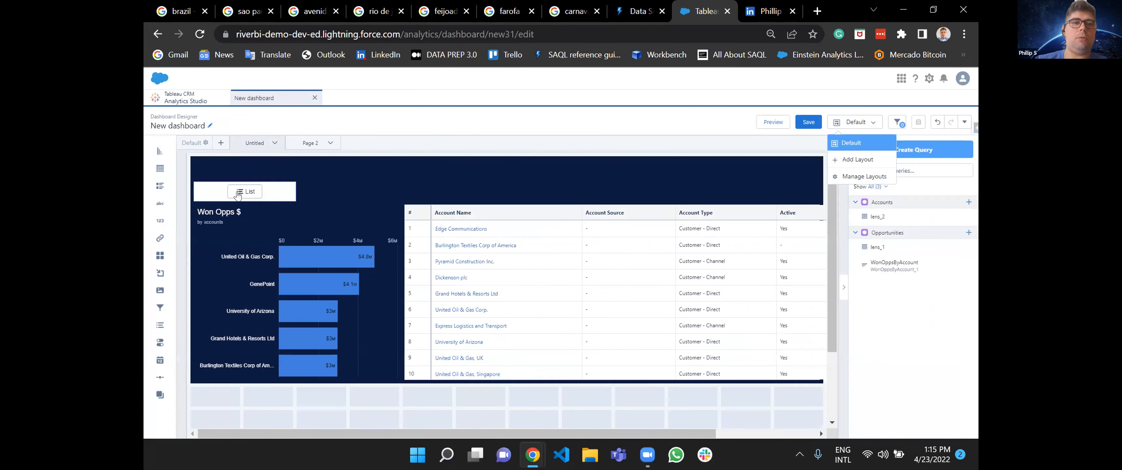
left_click(239, 193)
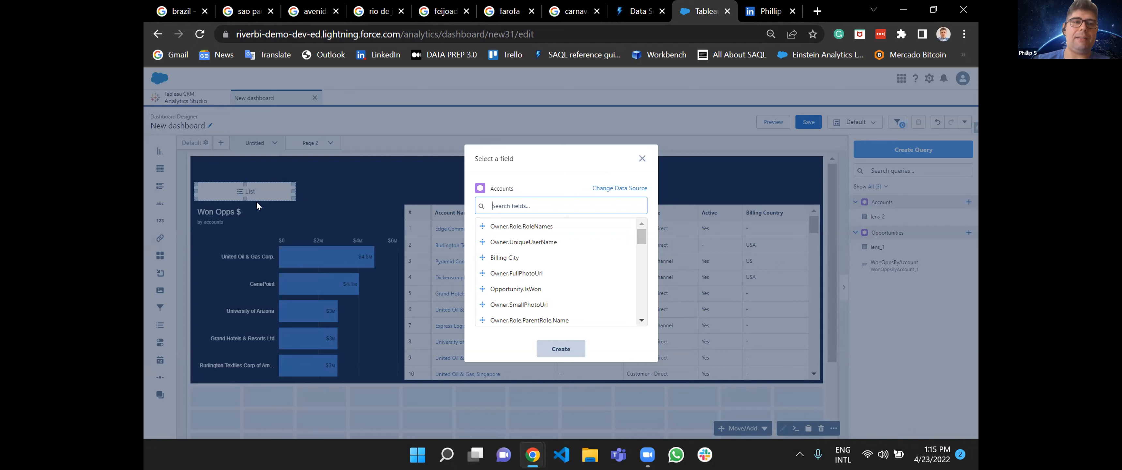
left_click(620, 188)
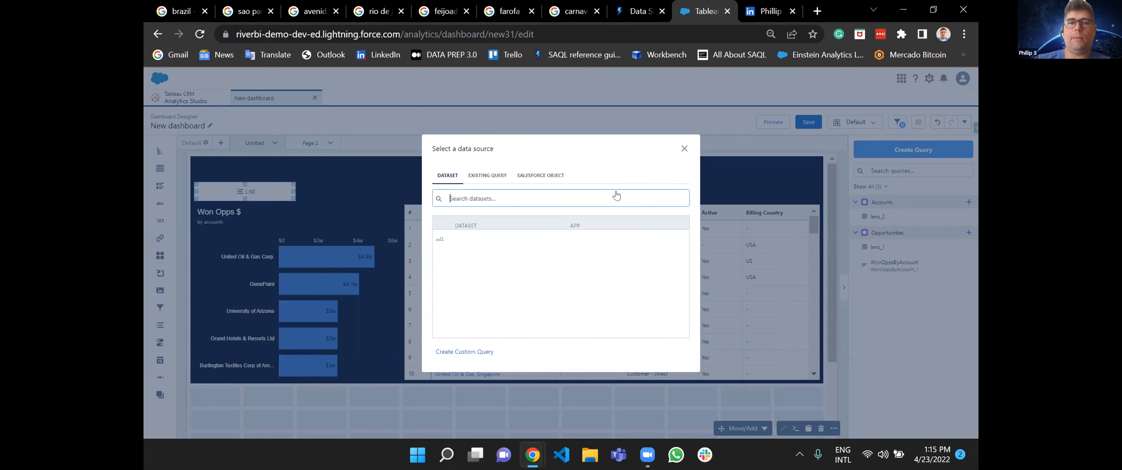
left_click(466, 352)
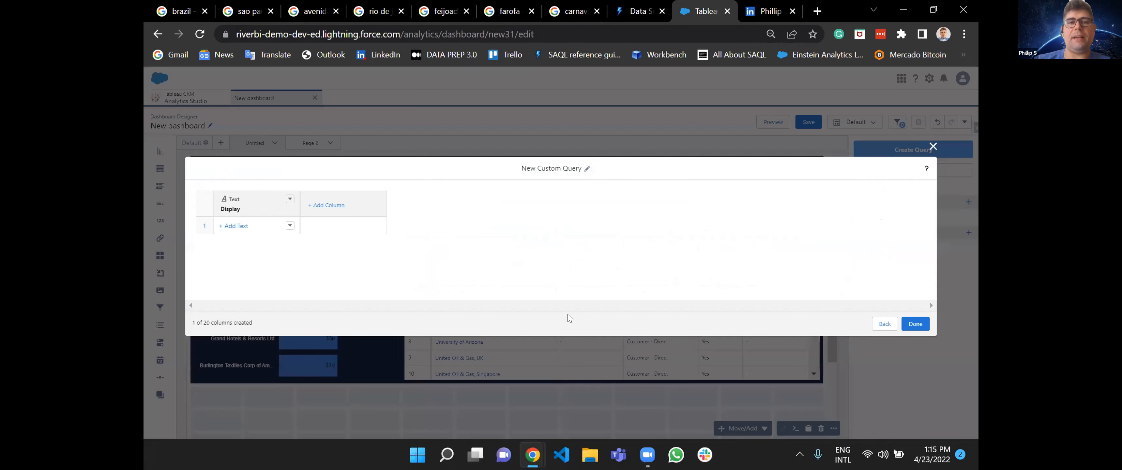
Fill the custom query's Display column with the rows Account, Owner and Account Industry.
left_click(234, 226)
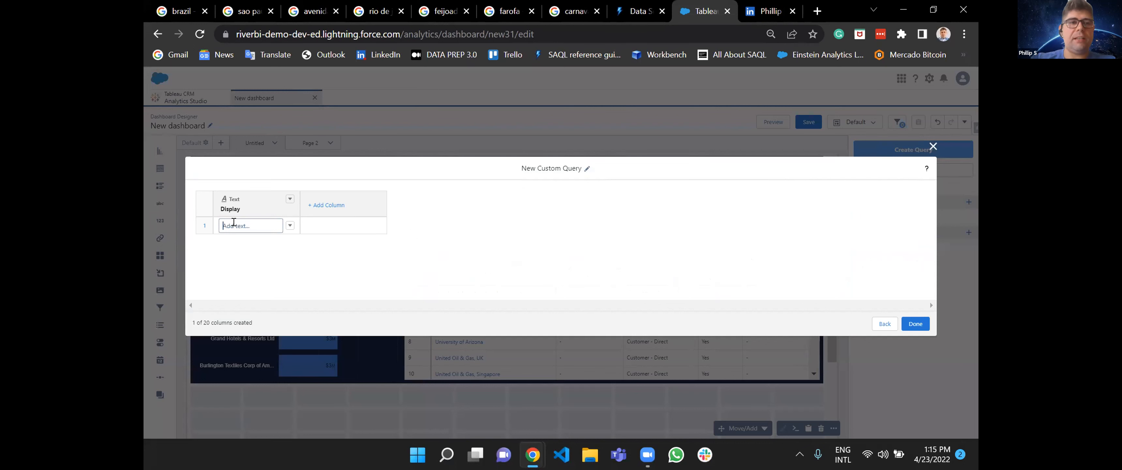
type("D")
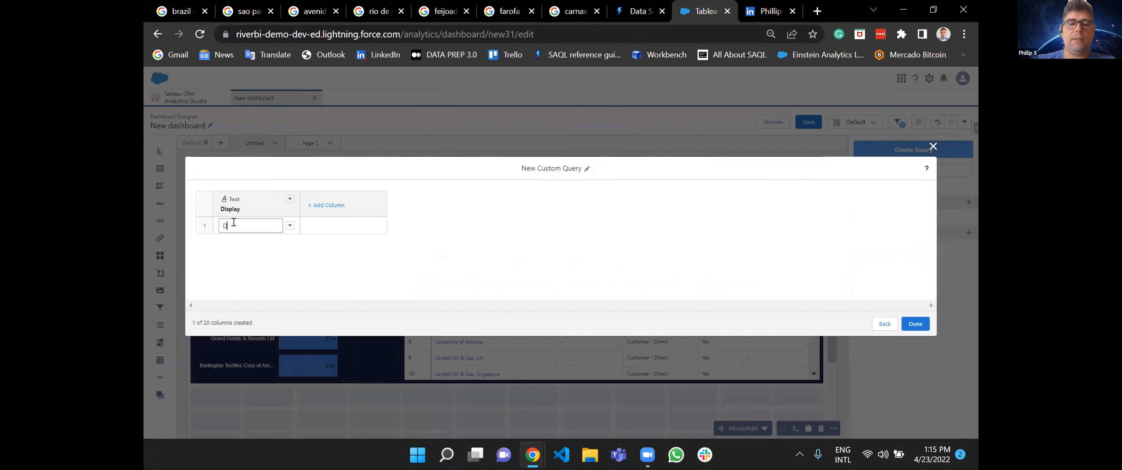
key("BackSpace")
type("Account")
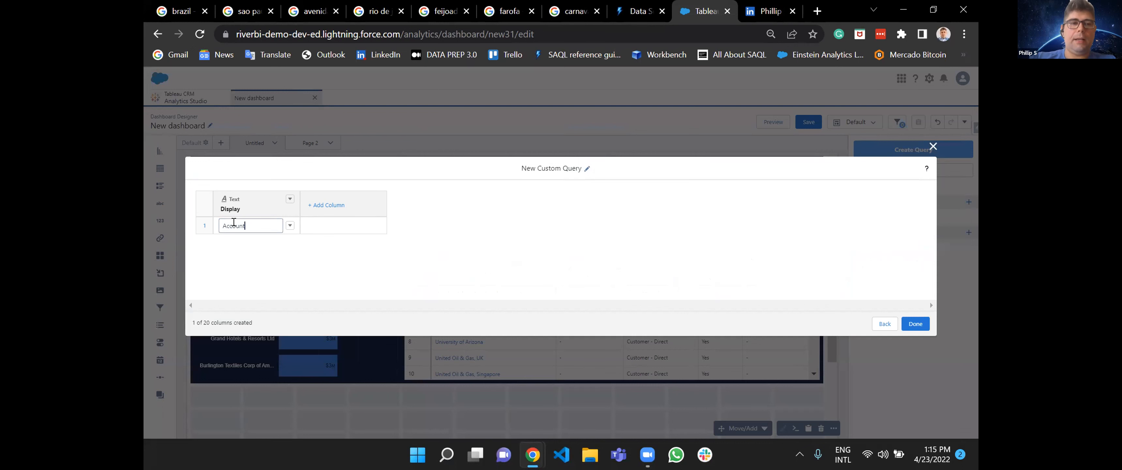
key("Return")
type("Owner")
key("Return")
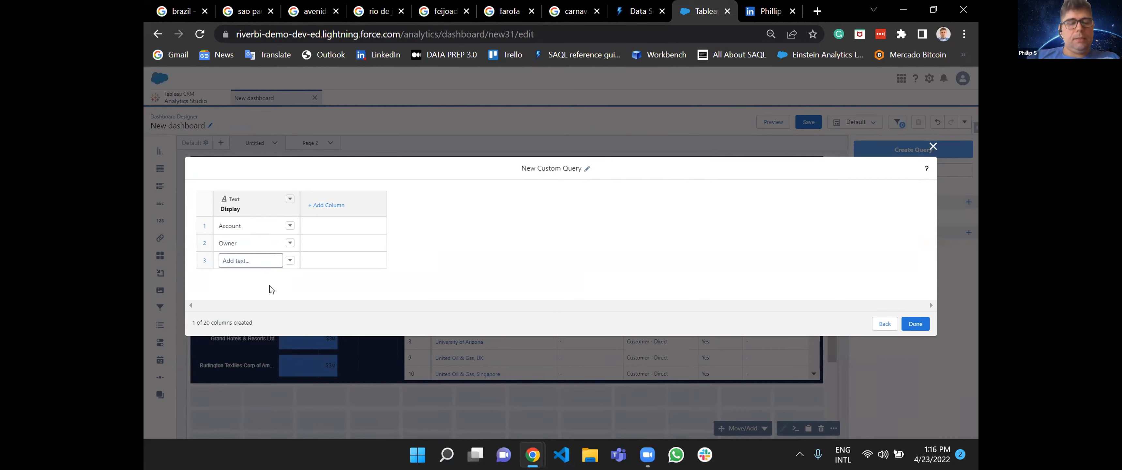
type("Acco")
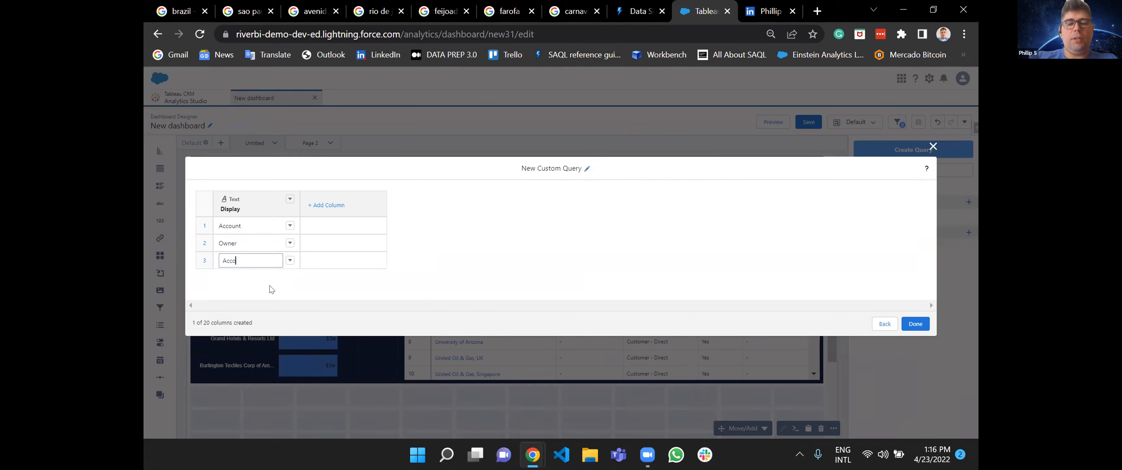
type("unt Industry")
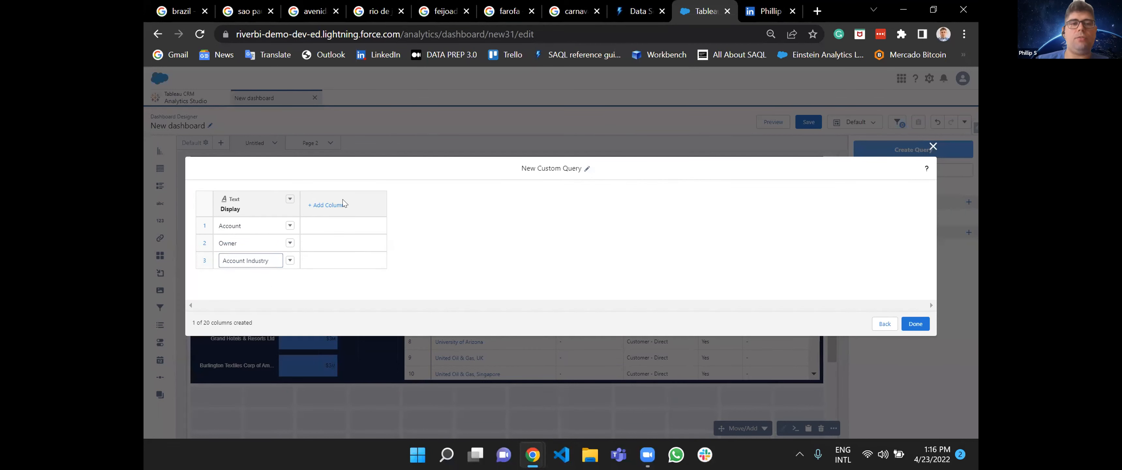
Add a second text column with the matching values Account.Name, Owner.Name and Account.Industry.
left_click(329, 207)
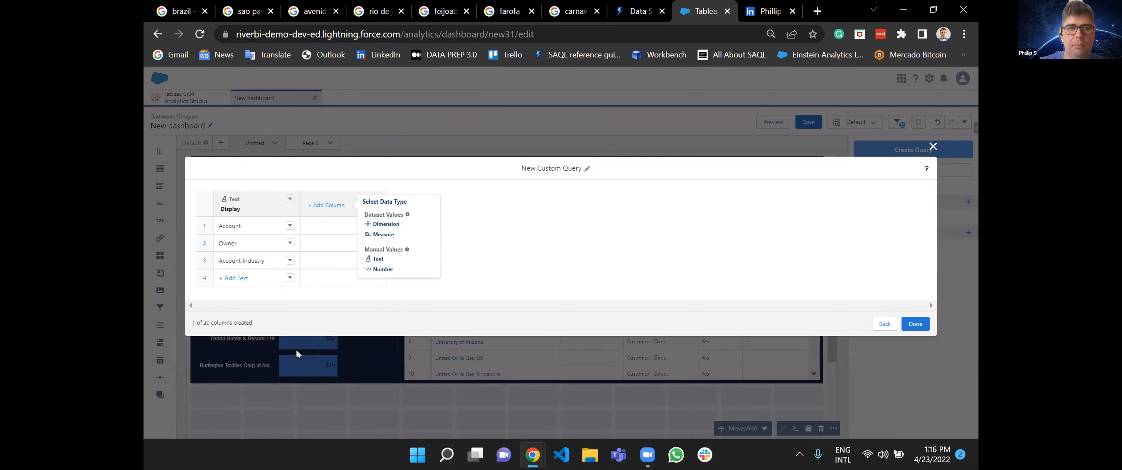
left_click(375, 259)
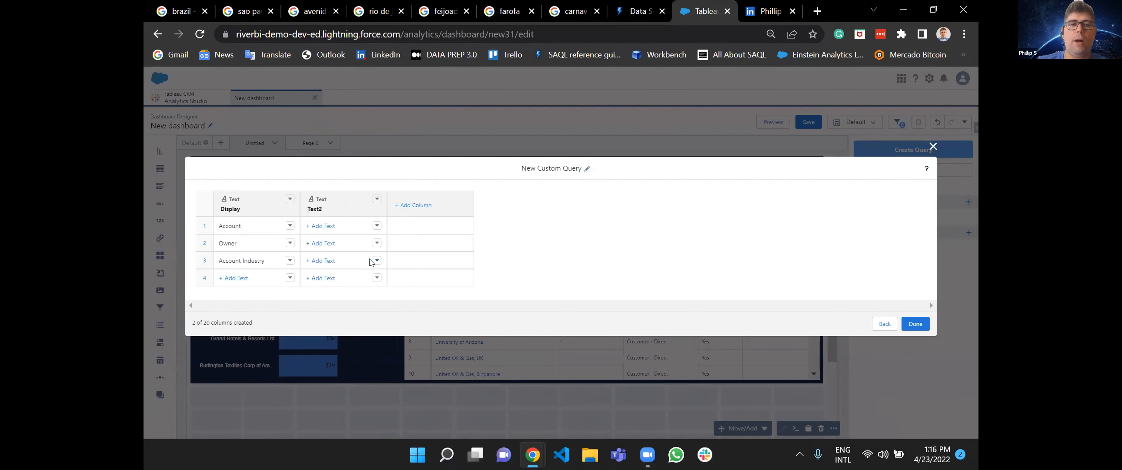
left_click(317, 226)
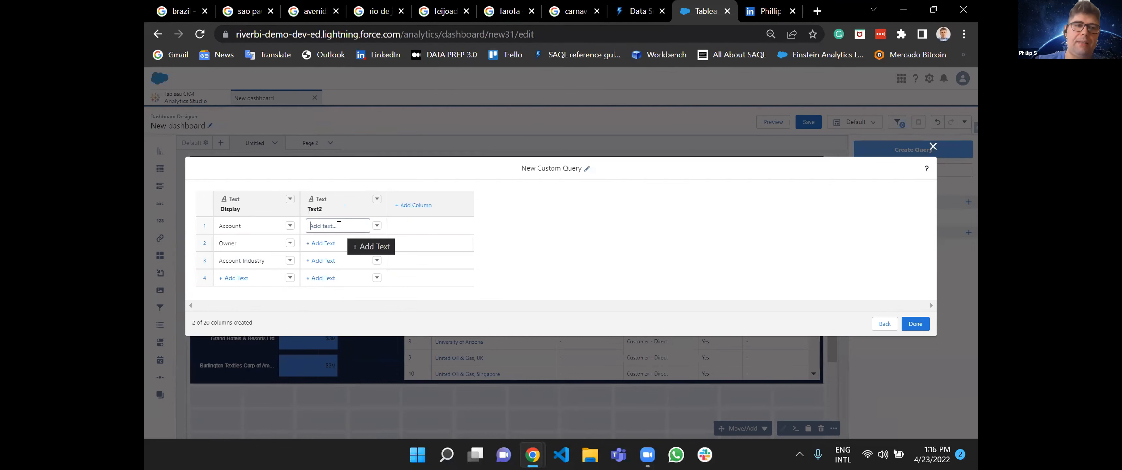
type("Account.Name")
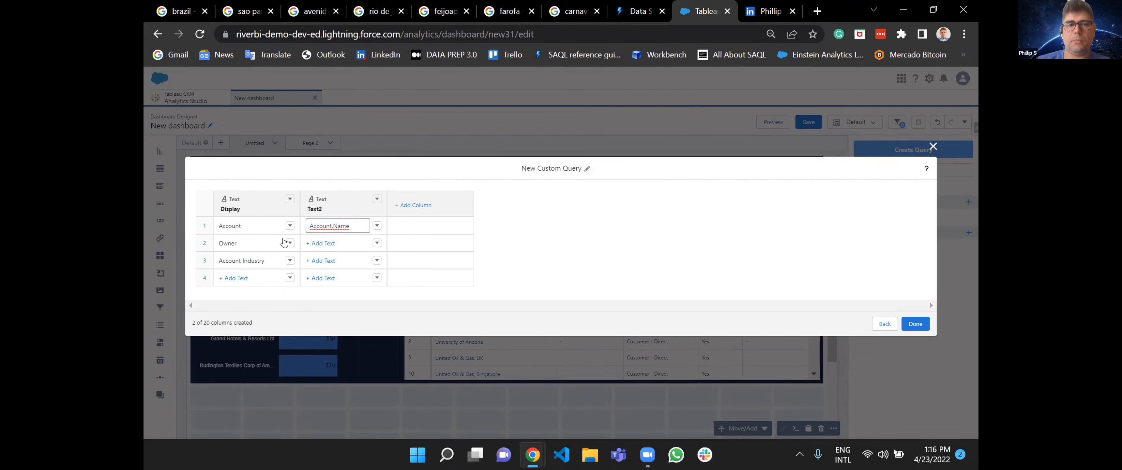
key("Return")
left_click(321, 243)
type("Owner.Name")
key("Return")
left_click(316, 259)
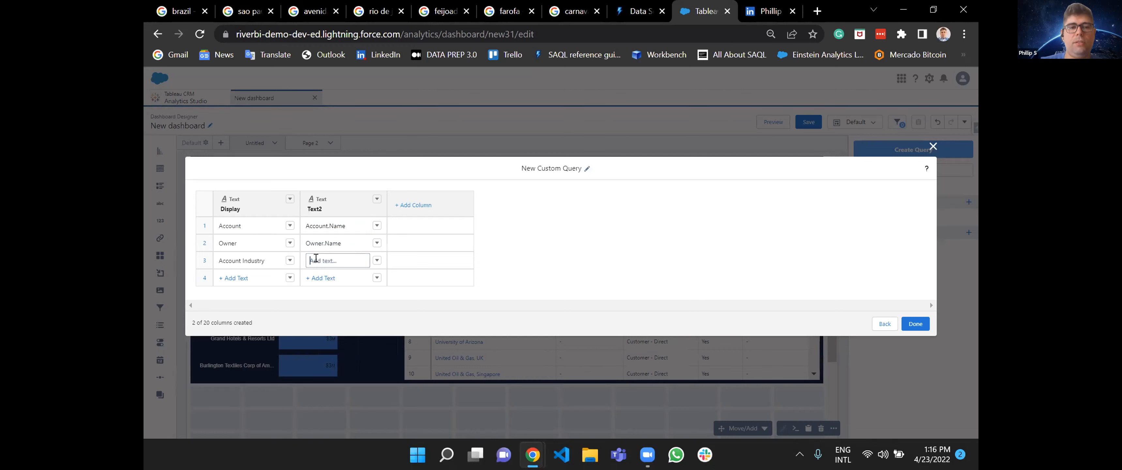
type("Account.Industry")
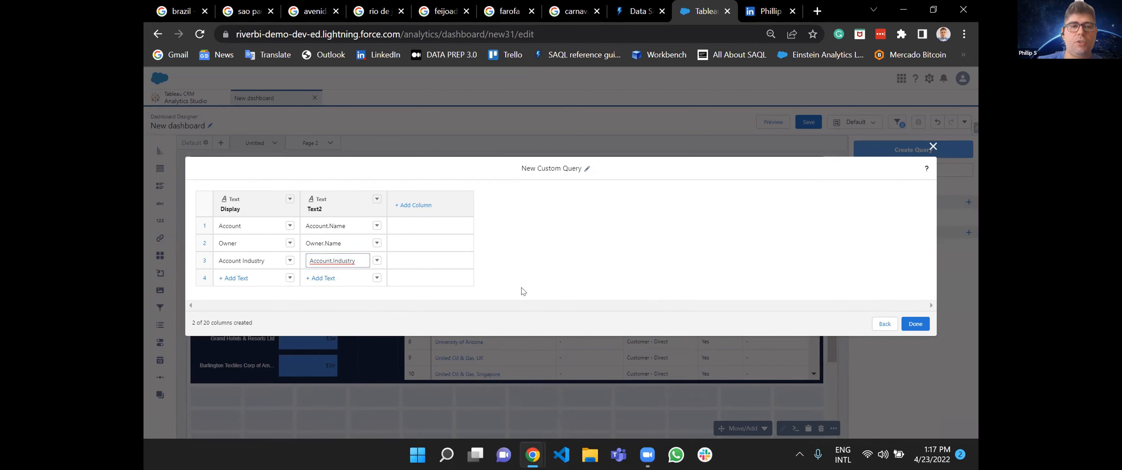
Name the custom query ListQuery and finish it so that it feeds the list widget.
left_click(584, 167)
type("List")
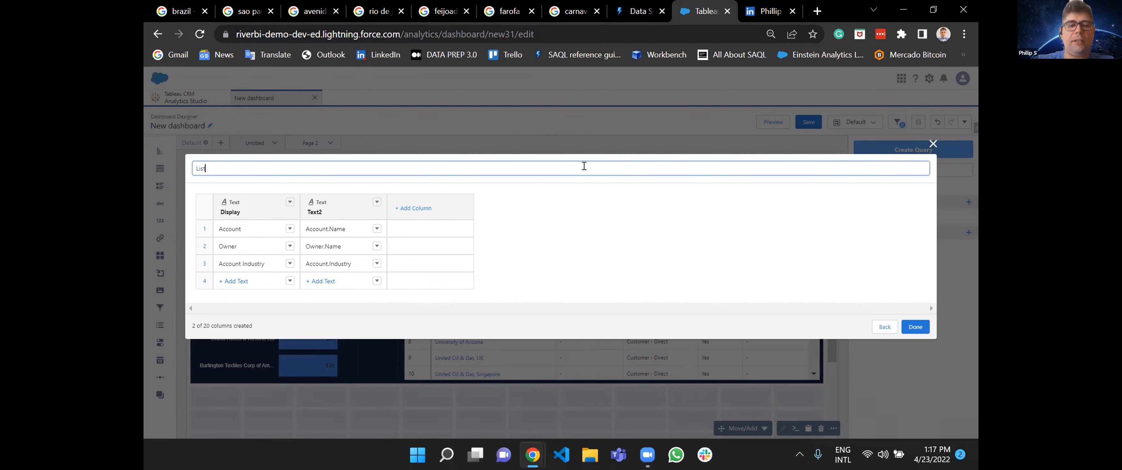
type("Query")
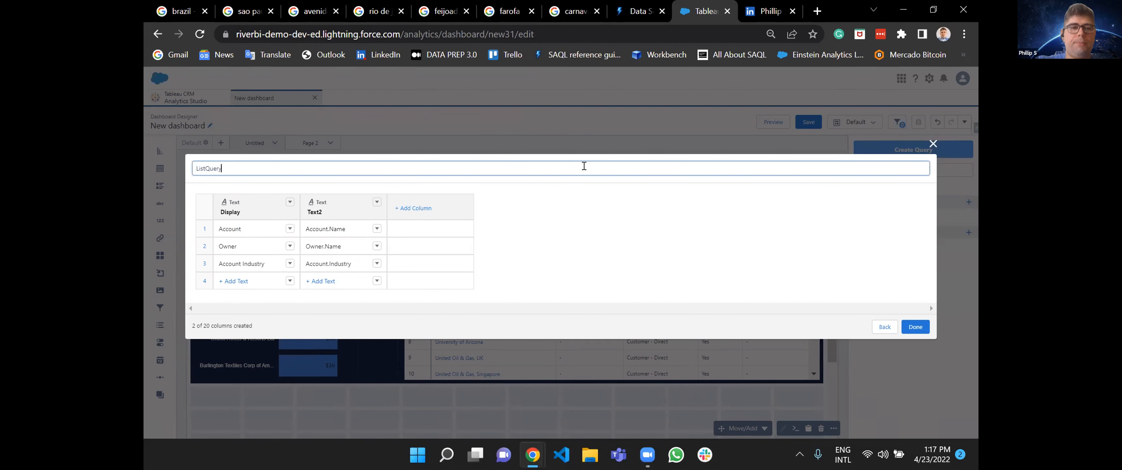
left_click(911, 327)
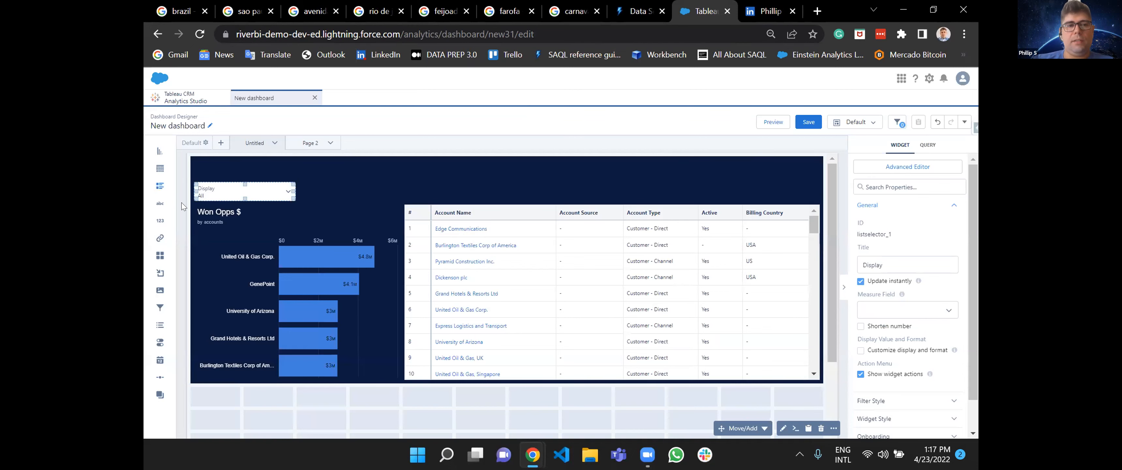
left_click(575, 158)
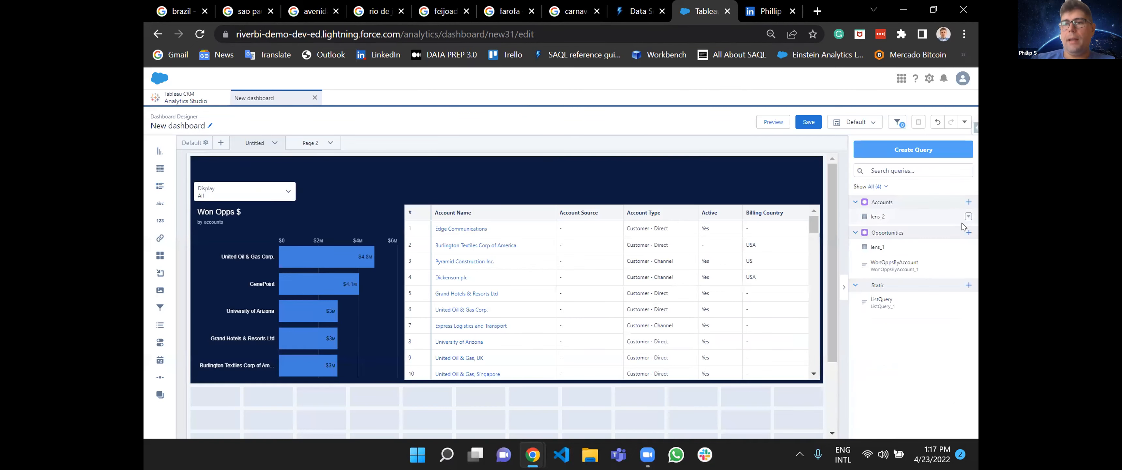
Look up the API names of Industry, Lead Source and Opportunity Name in a new Opportunities query, then close it without saving.
left_click(969, 232)
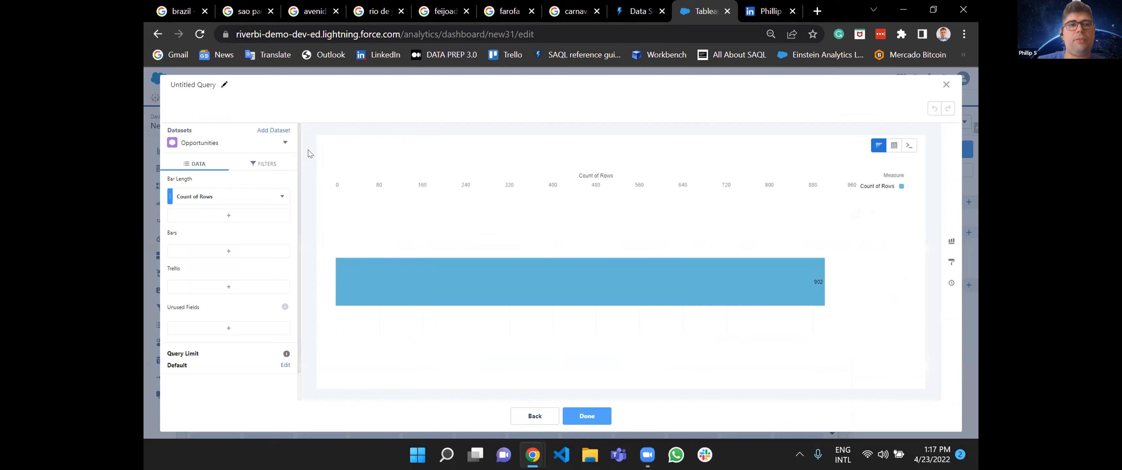
left_click(286, 144)
left_click(306, 157)
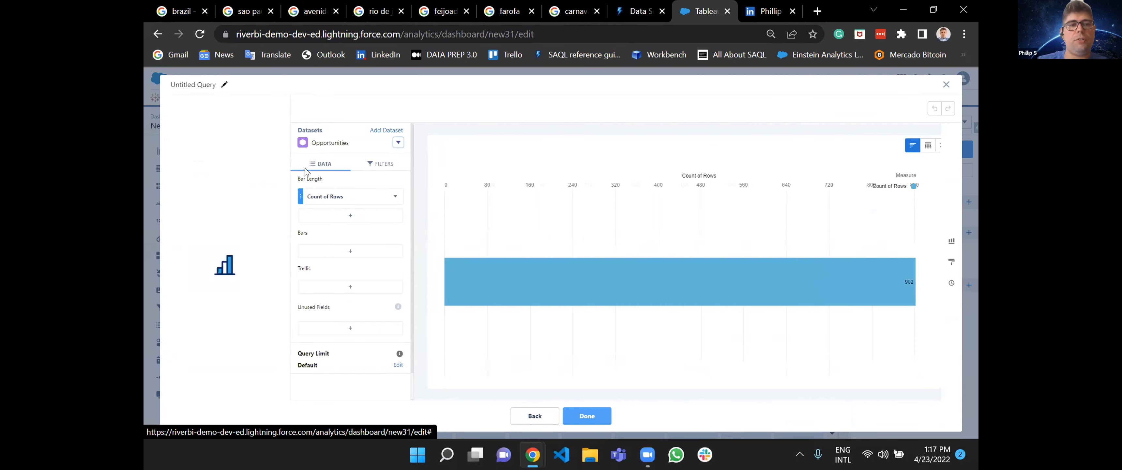
scroll(219, 304, "down", 3)
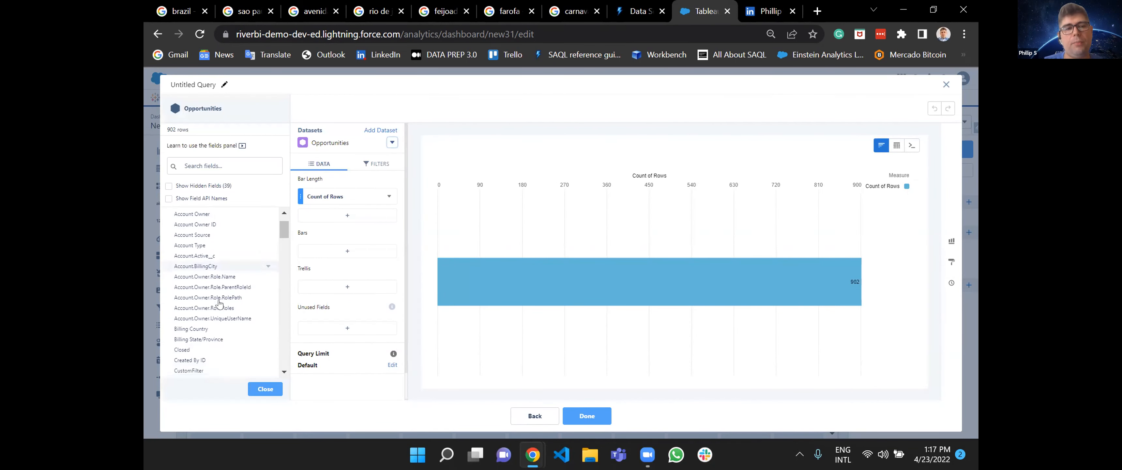
scroll(219, 304, "down", 5)
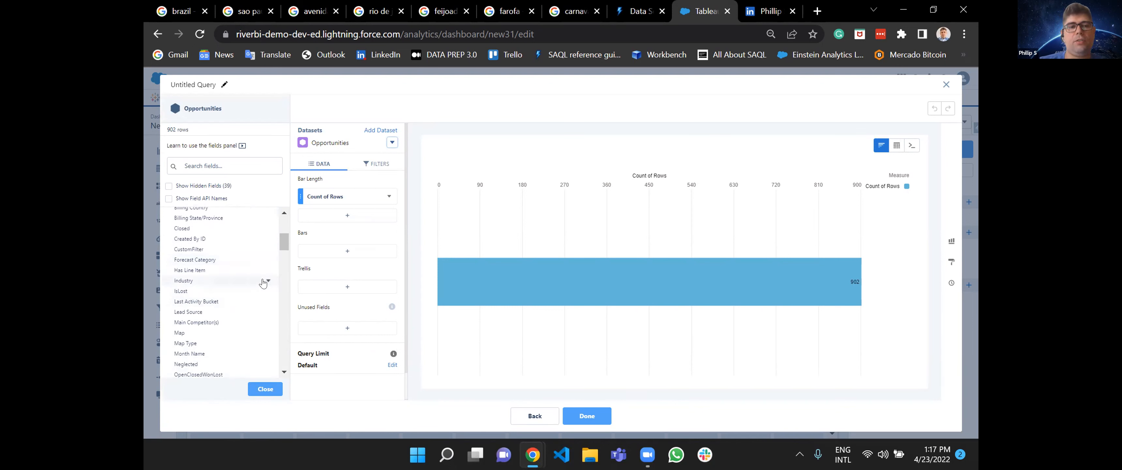
left_click(264, 281)
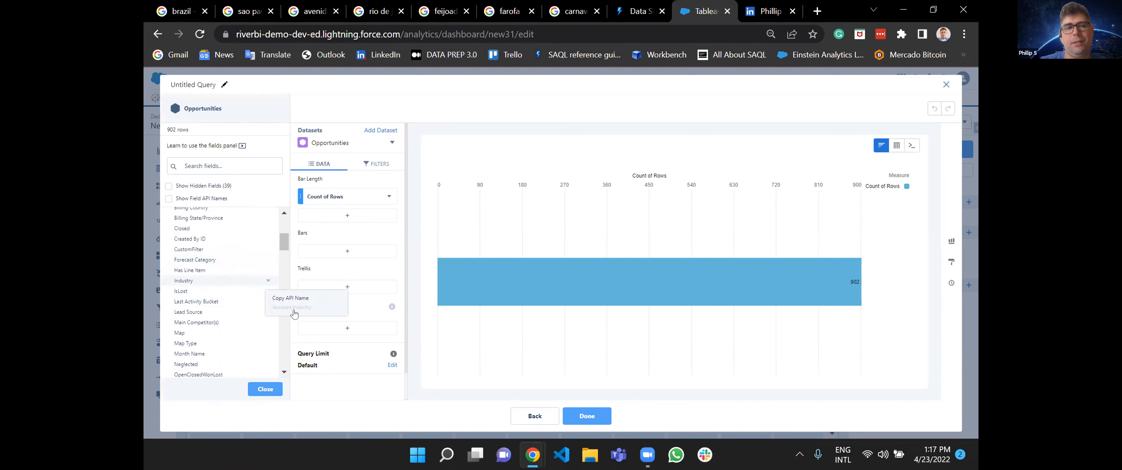
left_click(219, 313)
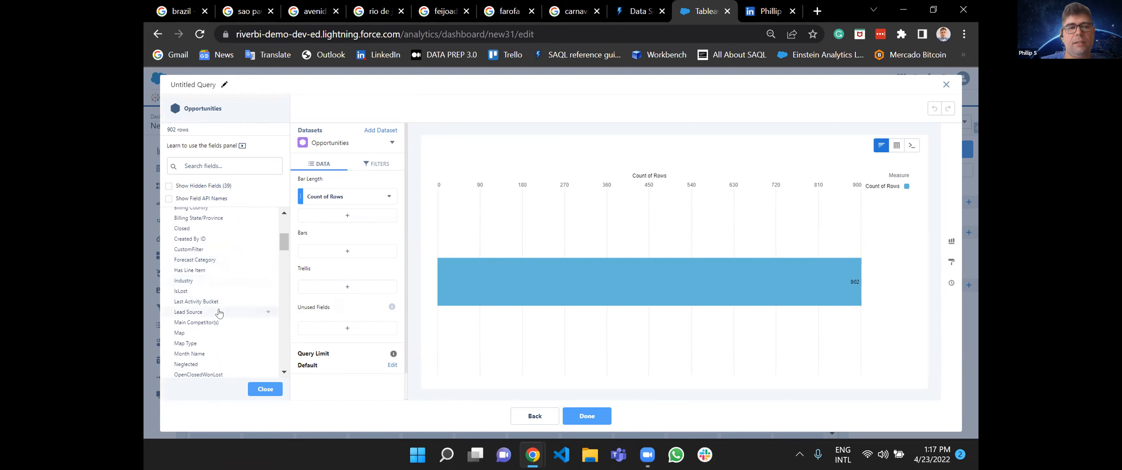
left_click(268, 312)
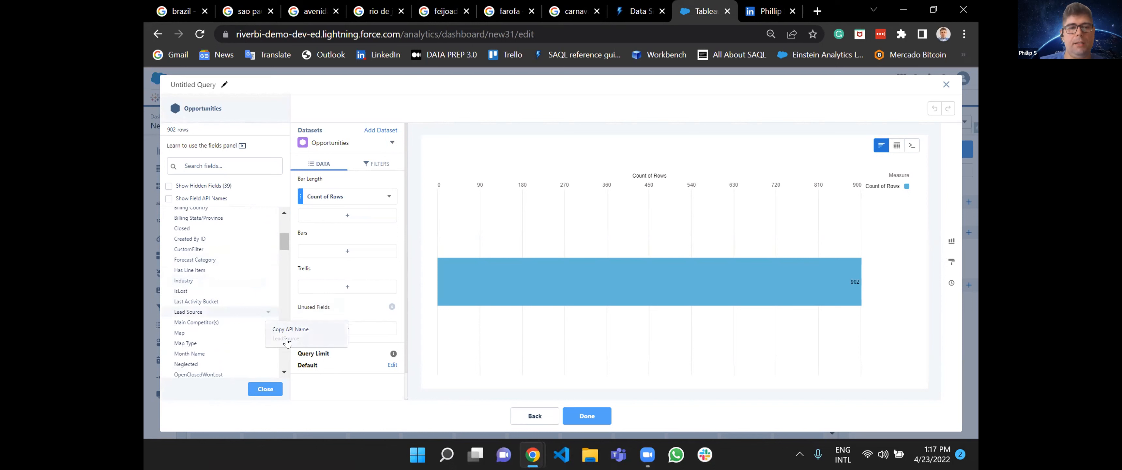
scroll(218, 332, "down", 2)
scroll(206, 297, "down", 1)
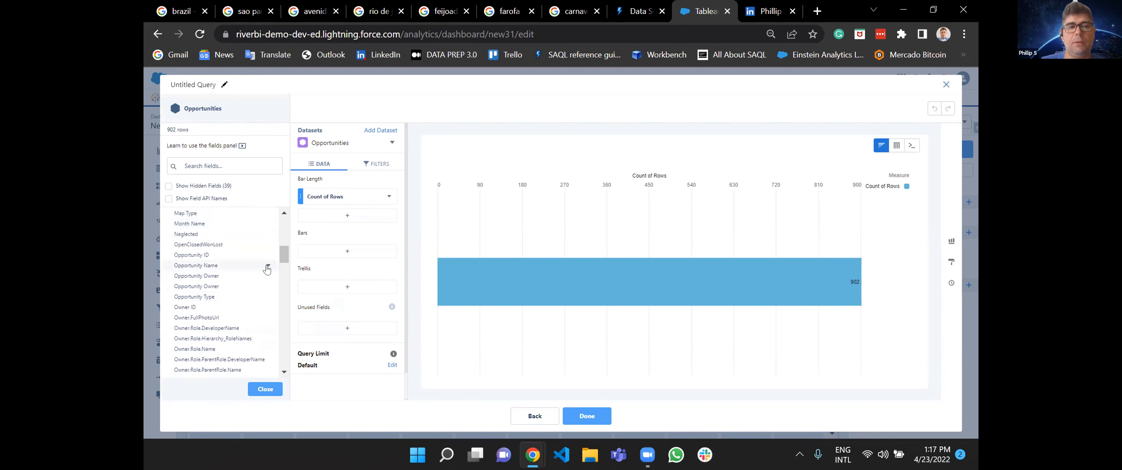
left_click(267, 266)
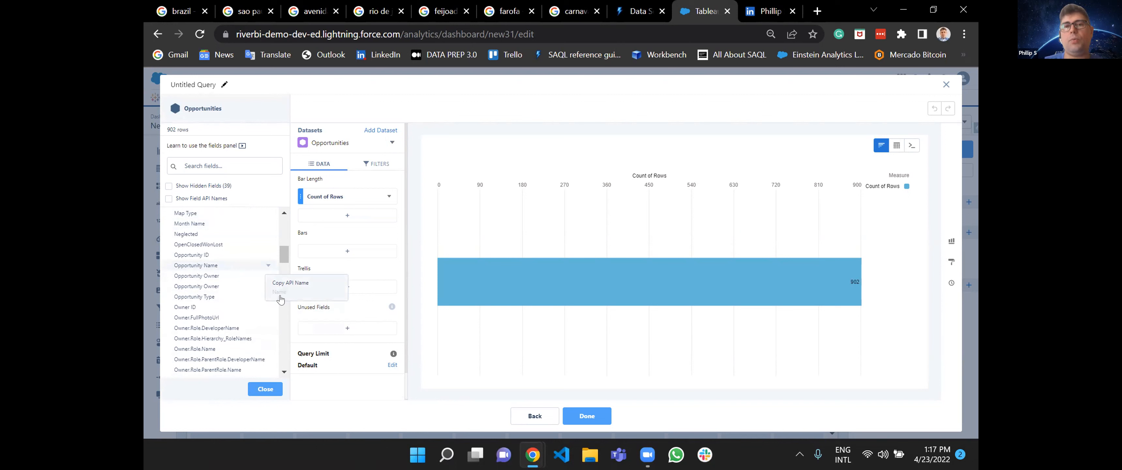
scroll(227, 329, "down", 3)
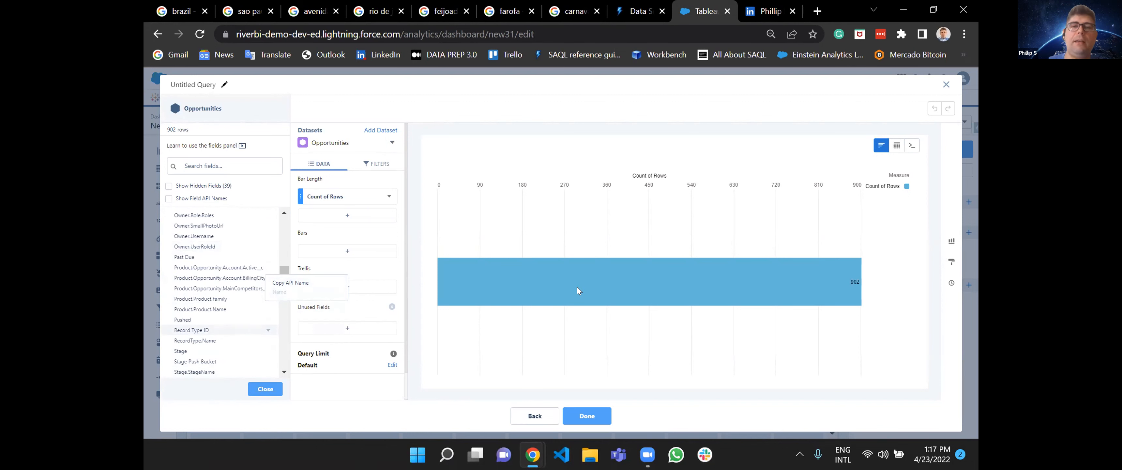
left_click(946, 84)
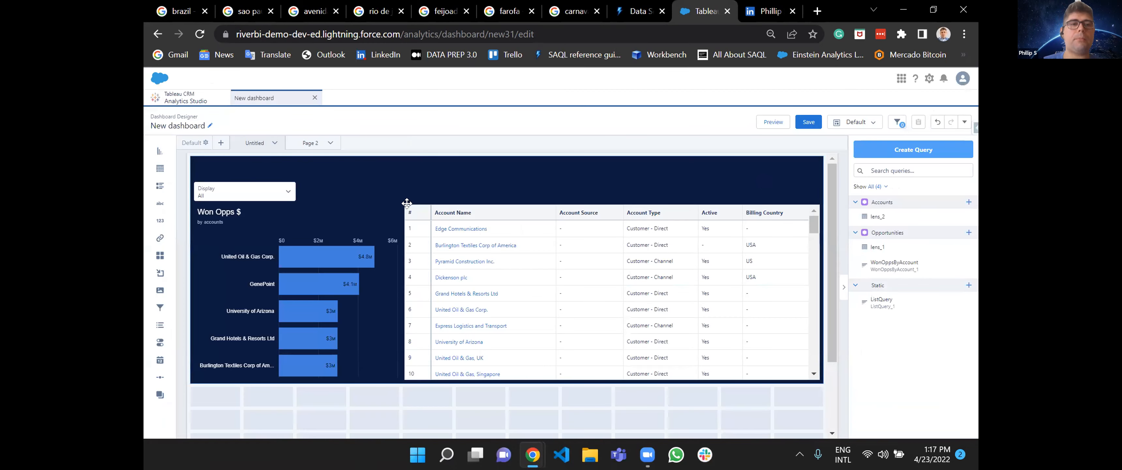
Preview the dashboard, try the Account, Owner and Account Industry options in the Display list, clear the selection, and return to editing.
left_click(773, 121)
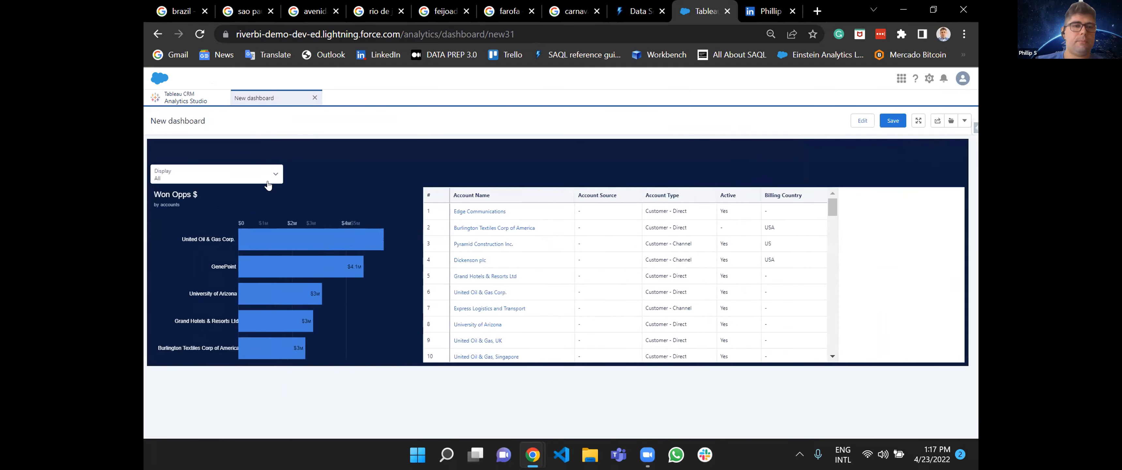
left_click(266, 179)
left_click(185, 228)
left_click(188, 176)
left_click(168, 245)
left_click(196, 180)
left_click(188, 254)
left_click(217, 179)
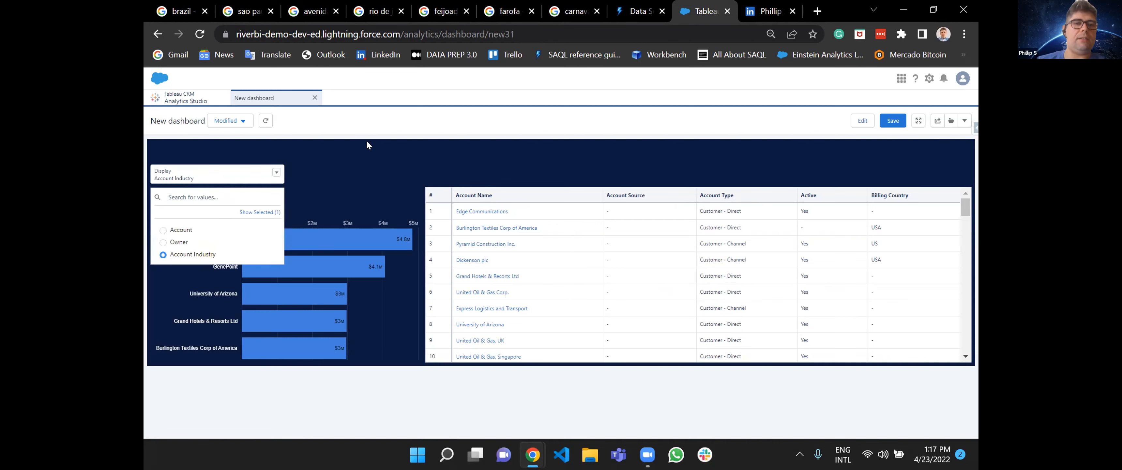
left_click(212, 254)
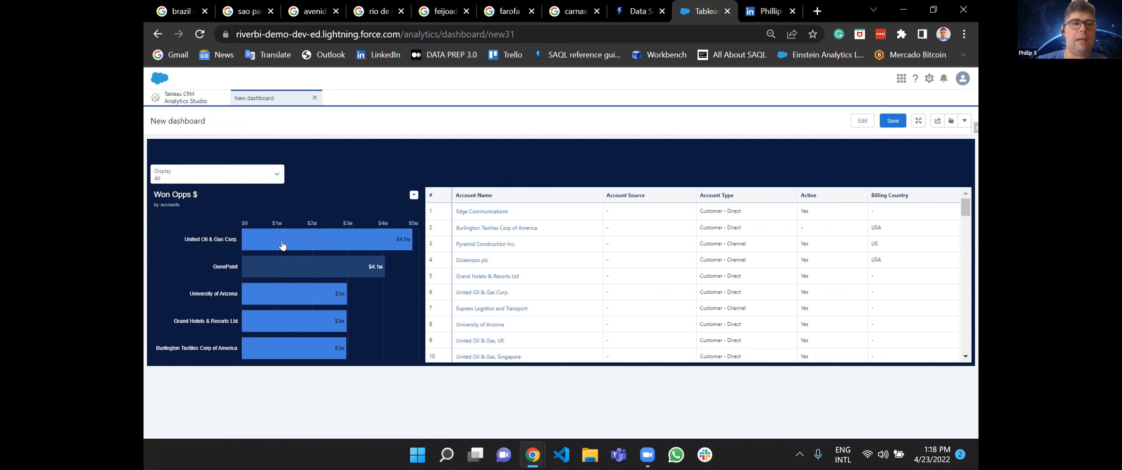
left_click(864, 121)
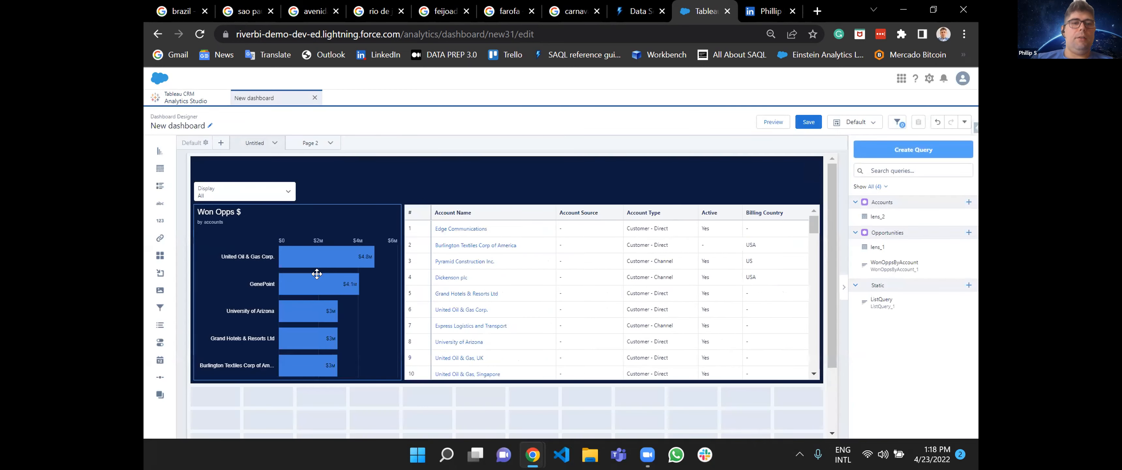
Open the Won Opps $ chart in the advanced editor and examine its widget and query JSON, including the query's groups.
left_click(314, 270)
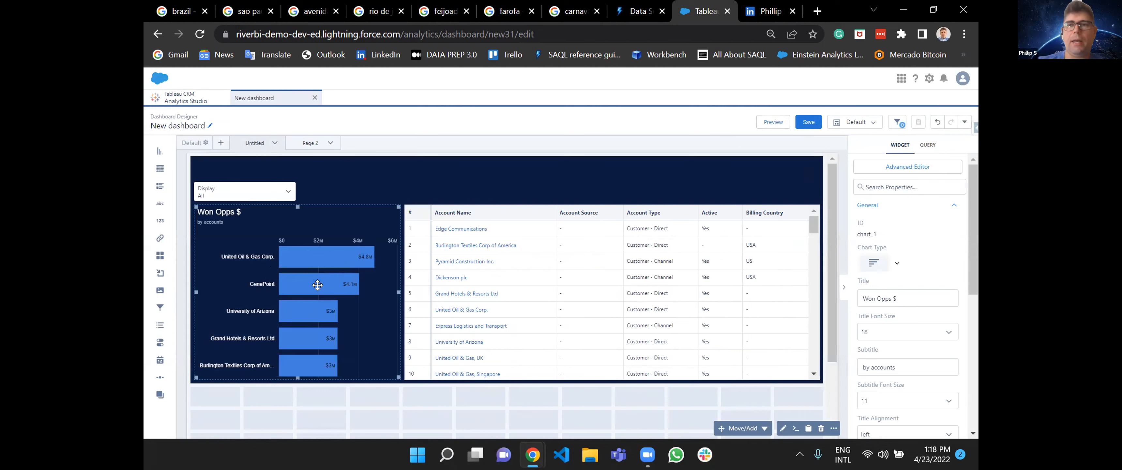
left_click(894, 170)
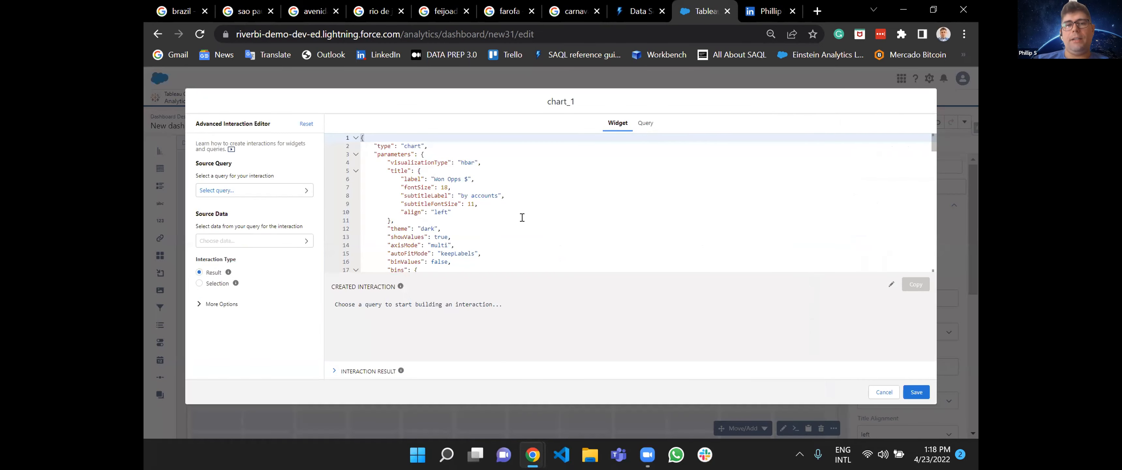
scroll(522, 217, "down", 10)
left_click(645, 123)
scroll(612, 236, "down", 5)
scroll(612, 243, "up", 6)
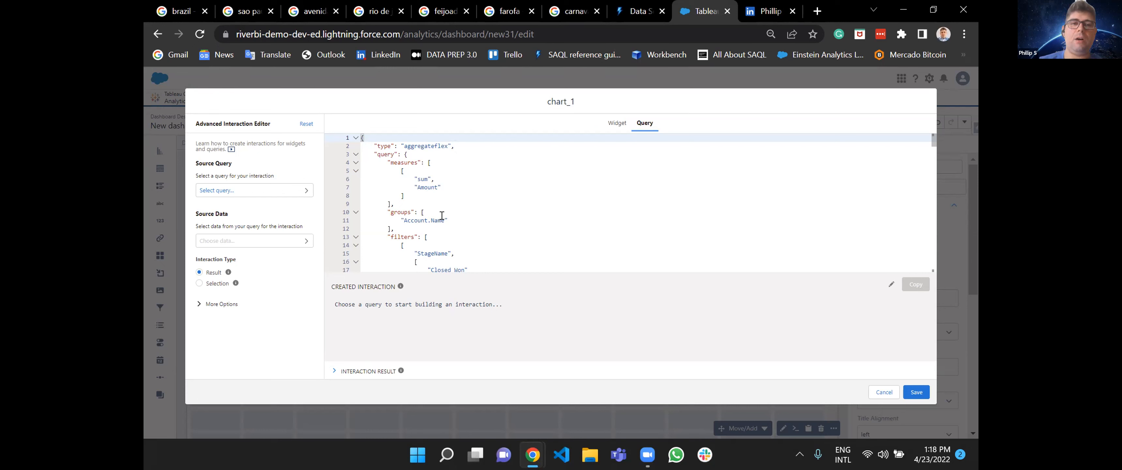
left_click(267, 193)
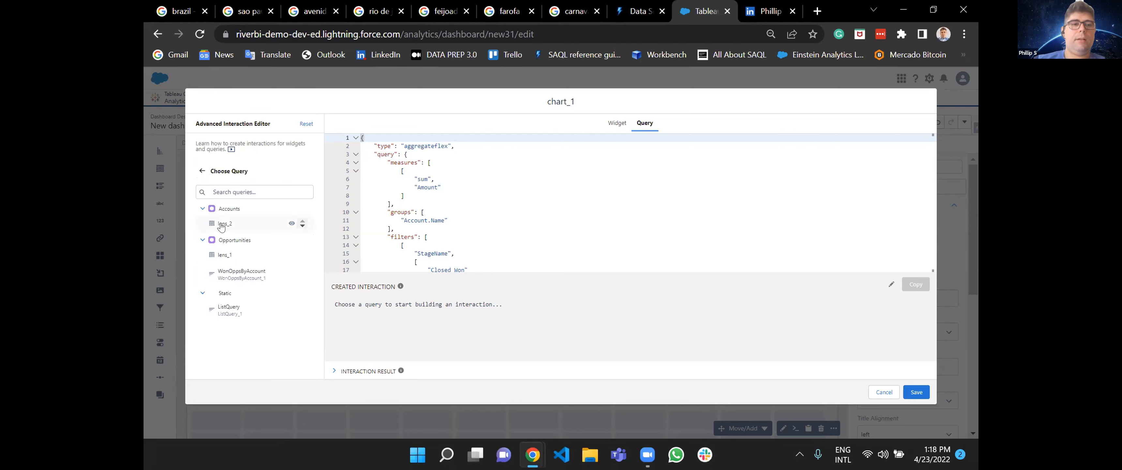
left_click(229, 308)
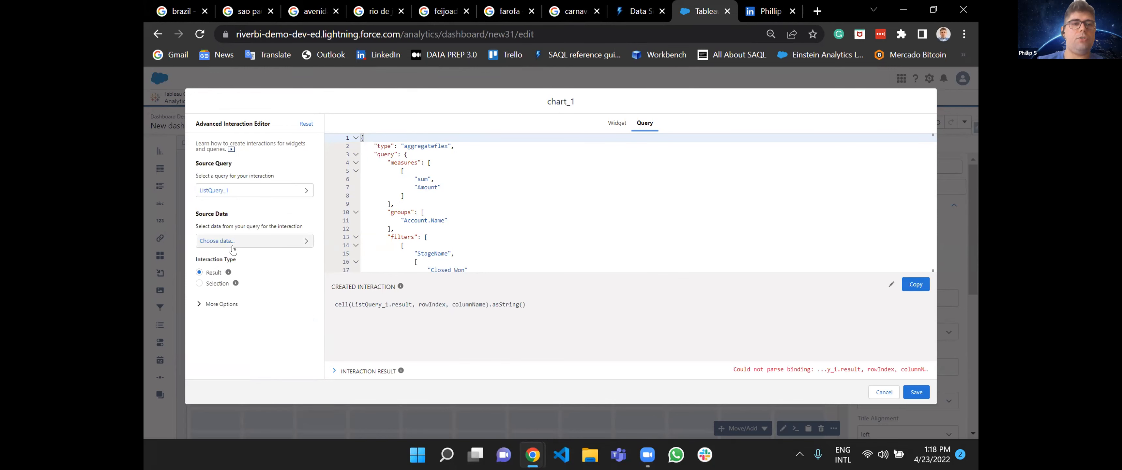
left_click(214, 221)
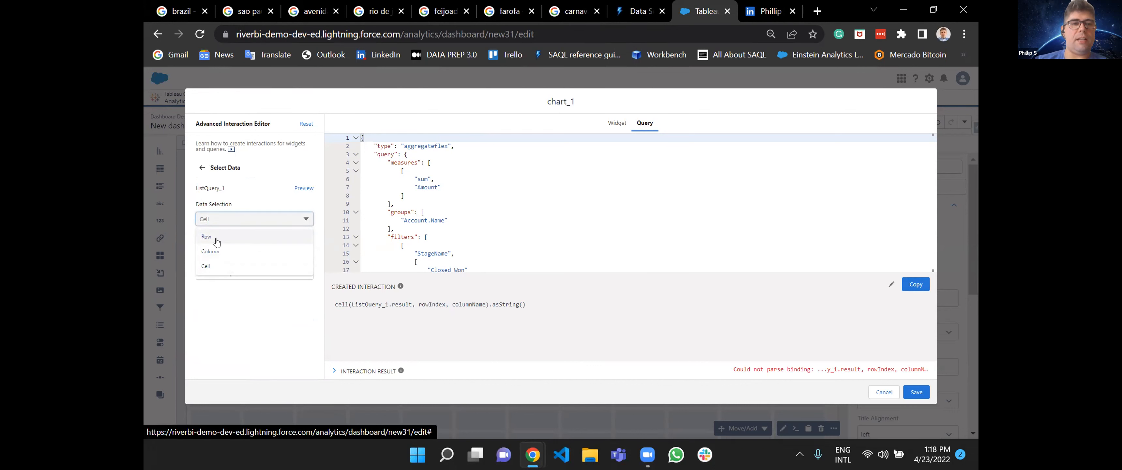
left_click(210, 269)
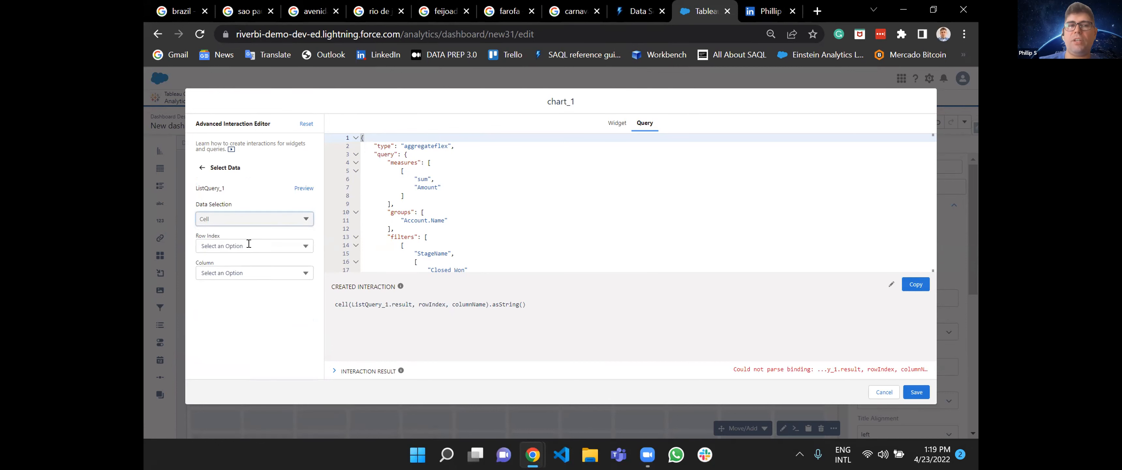
left_click(249, 244)
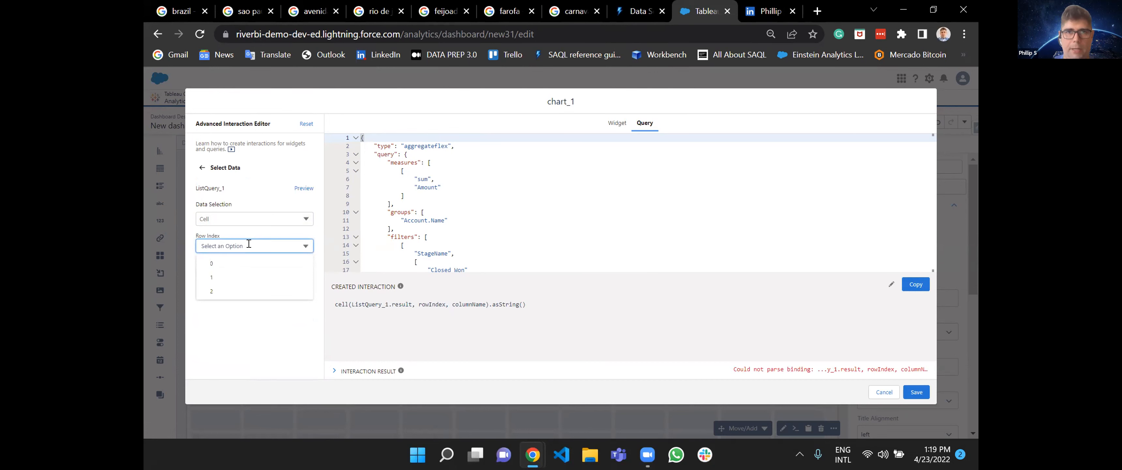
left_click(238, 264)
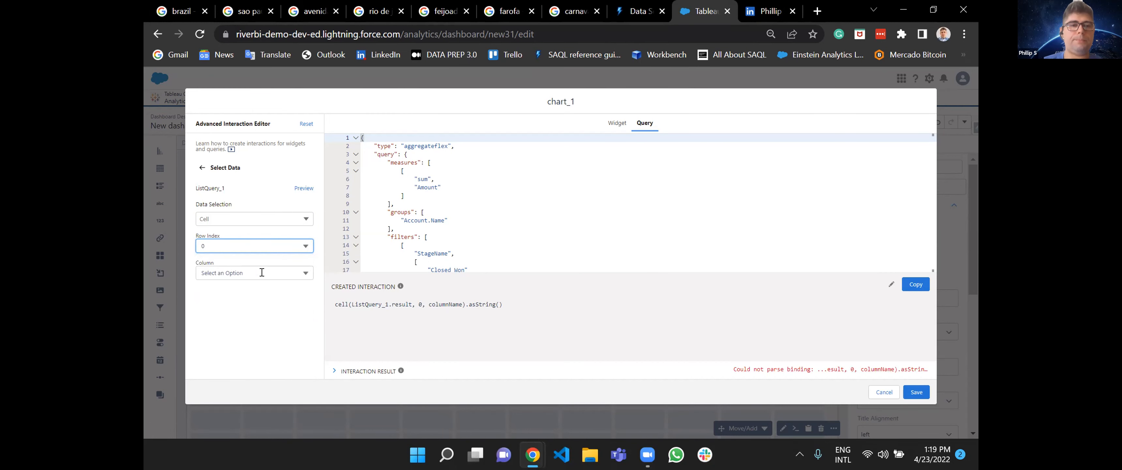
left_click(210, 242)
left_click(224, 263)
left_click(225, 244)
left_click(216, 262)
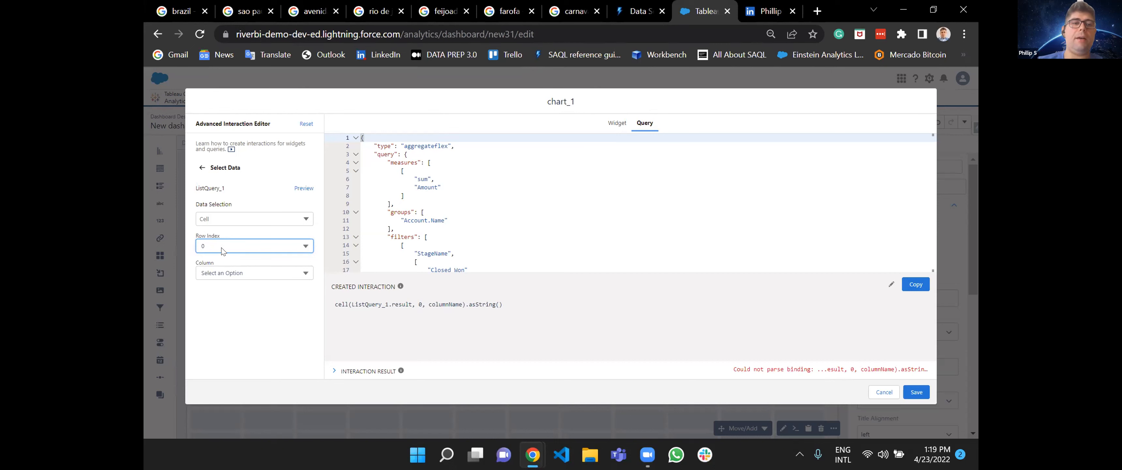
left_click(221, 247)
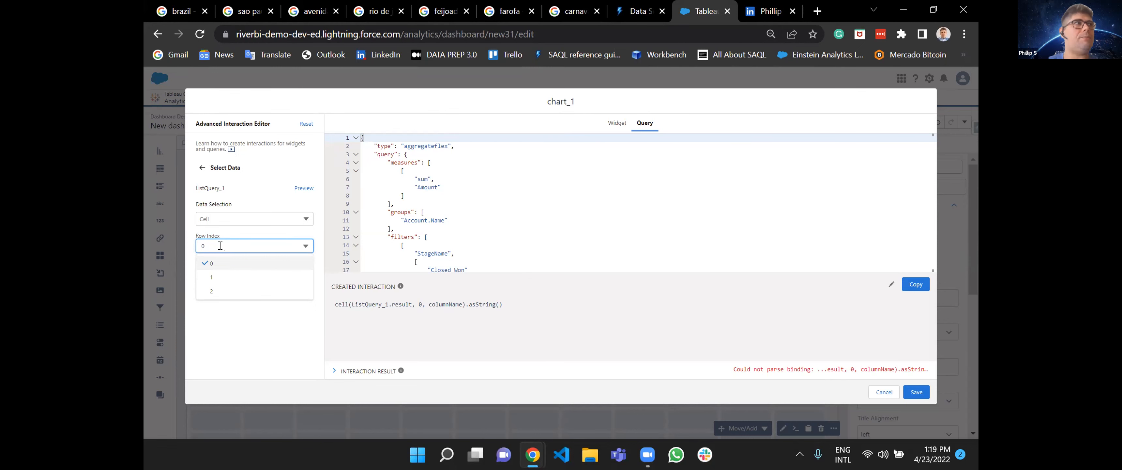
left_click(885, 392)
Preview the dashboard, return to editing, and review the Display list's ListQuery table before closing it unchanged.
left_click(270, 192)
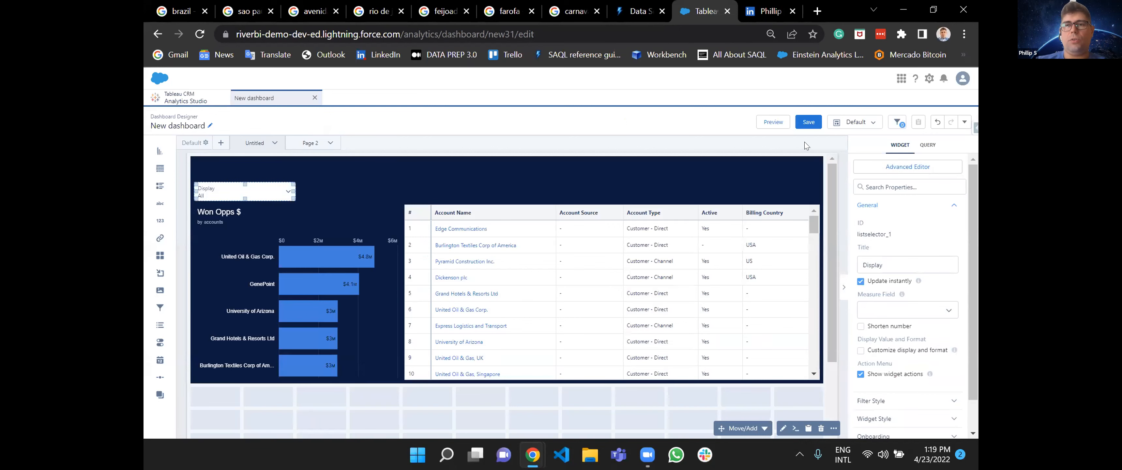
left_click(773, 123)
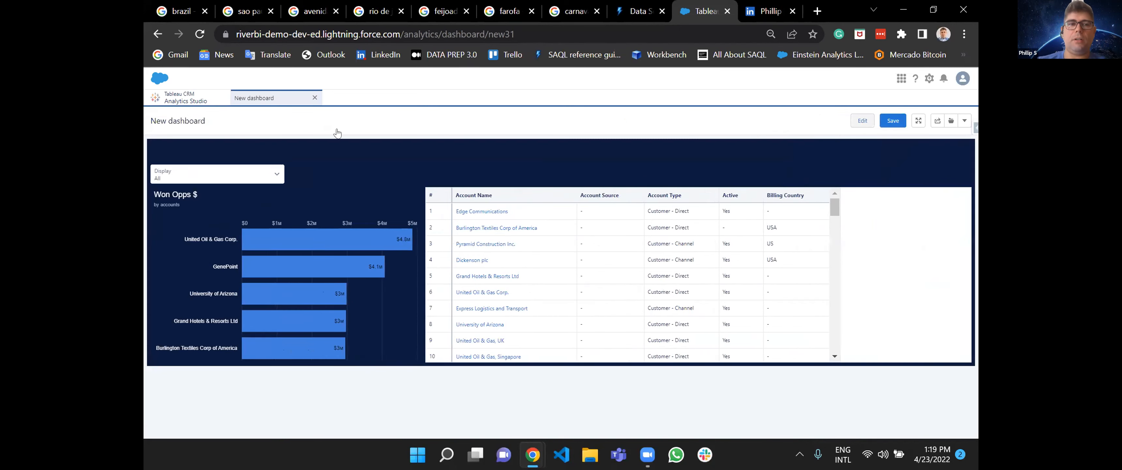
left_click(863, 121)
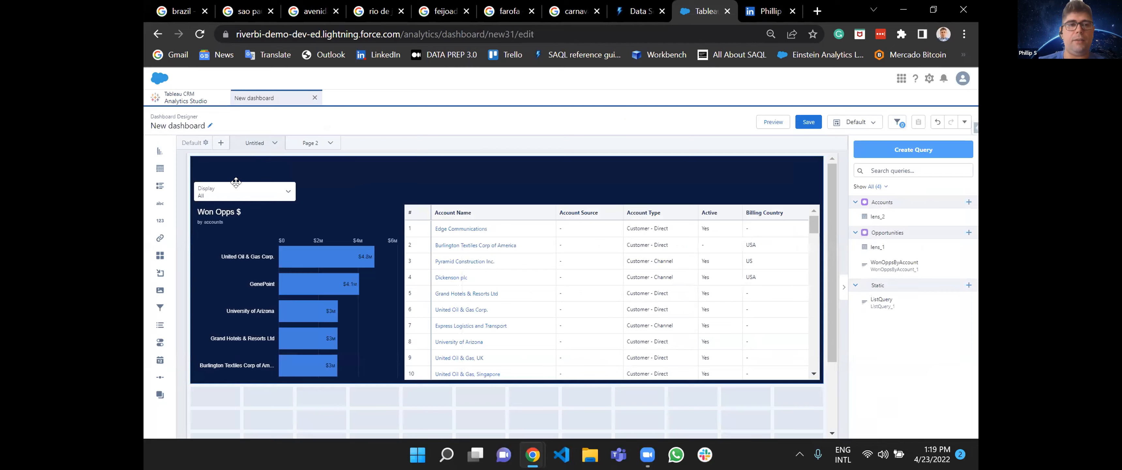
double_click(234, 184)
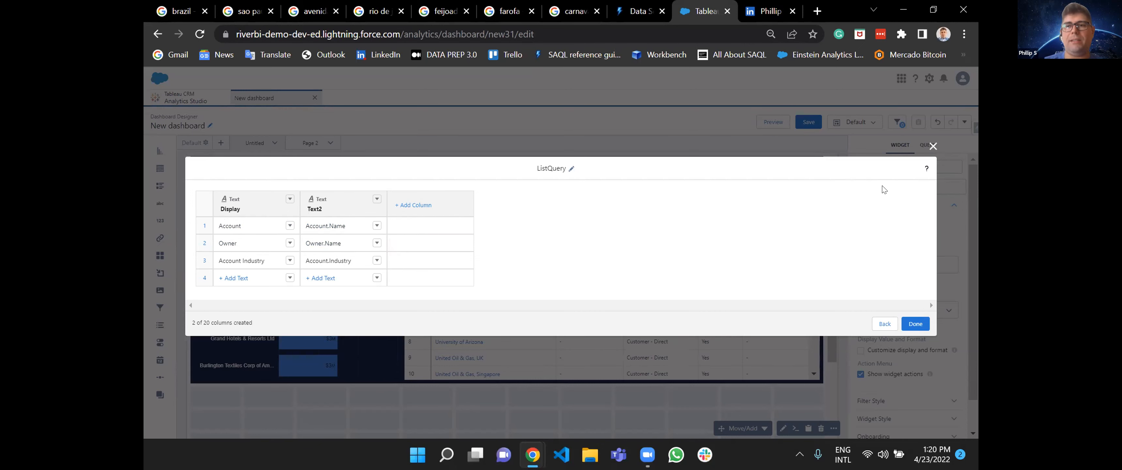
left_click(934, 146)
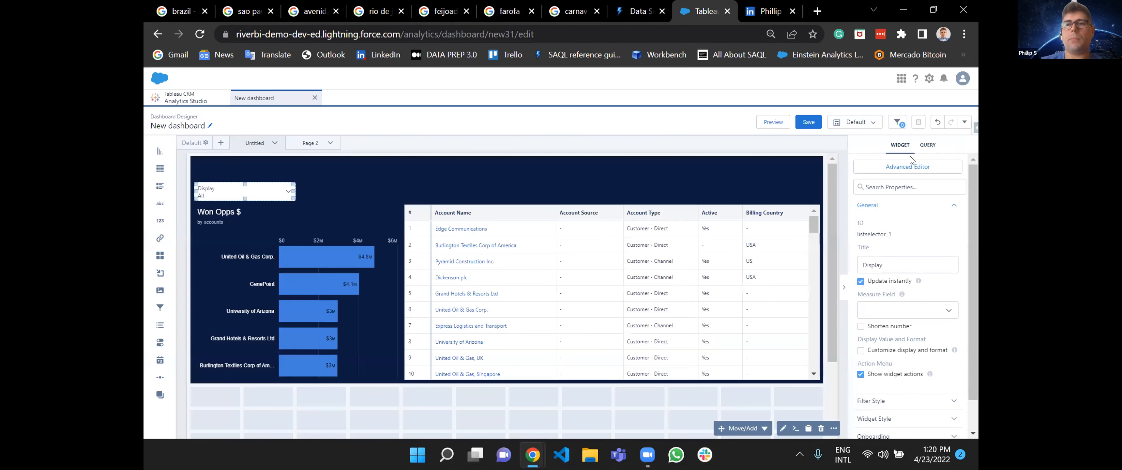
In the Won Opps $ chart's advanced query editor, source an interaction from the ListQuery cell at row index 0, column Text2.
left_click(365, 297)
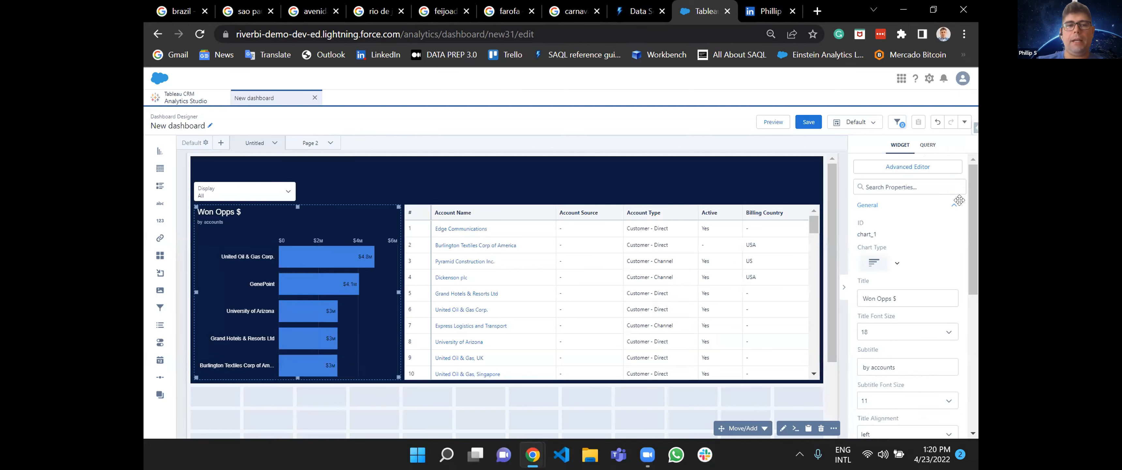
left_click(949, 168)
left_click(644, 124)
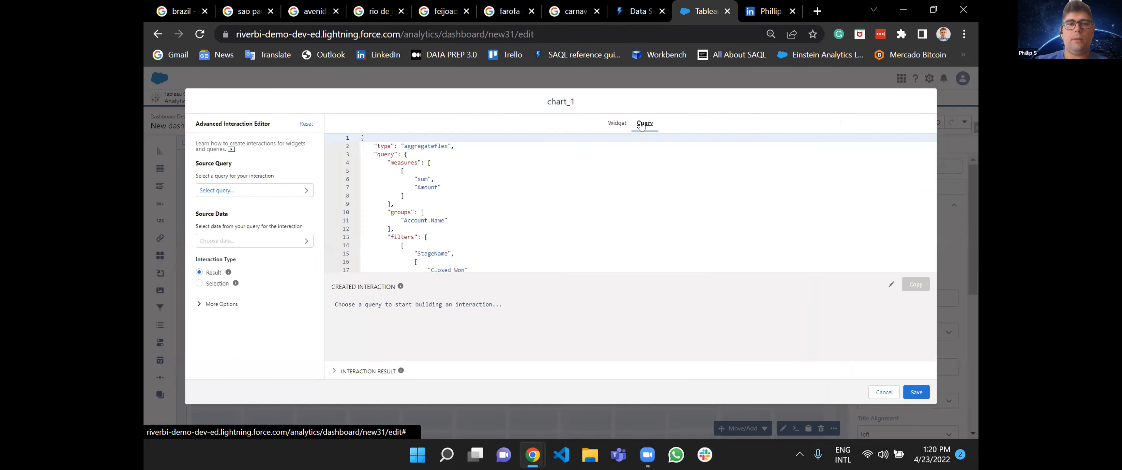
left_click(226, 189)
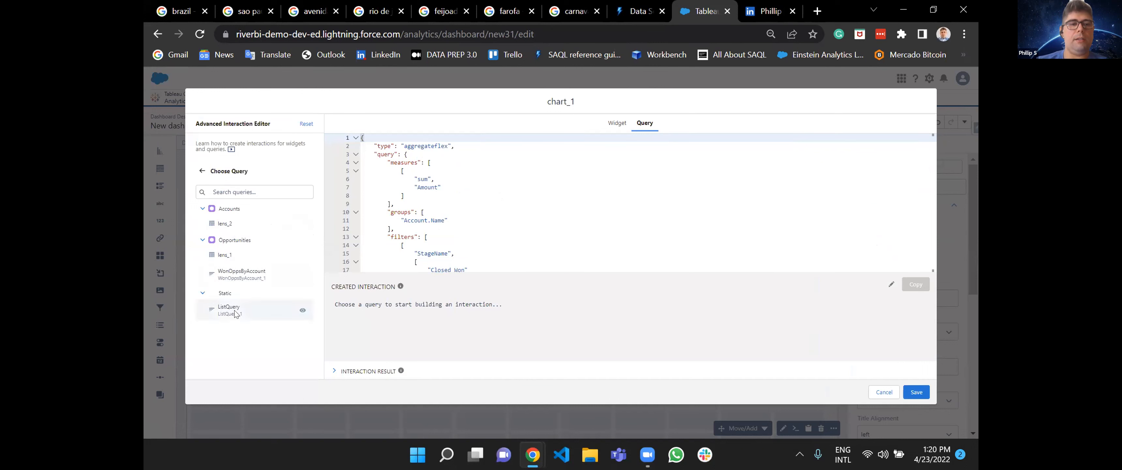
left_click(233, 310)
left_click(234, 247)
left_click(224, 246)
left_click(217, 265)
left_click(220, 271)
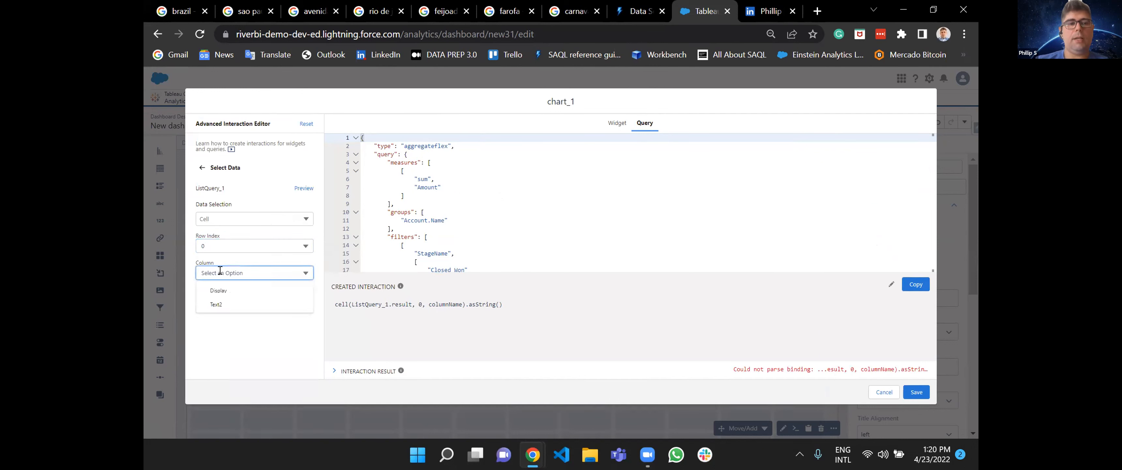
left_click(233, 291)
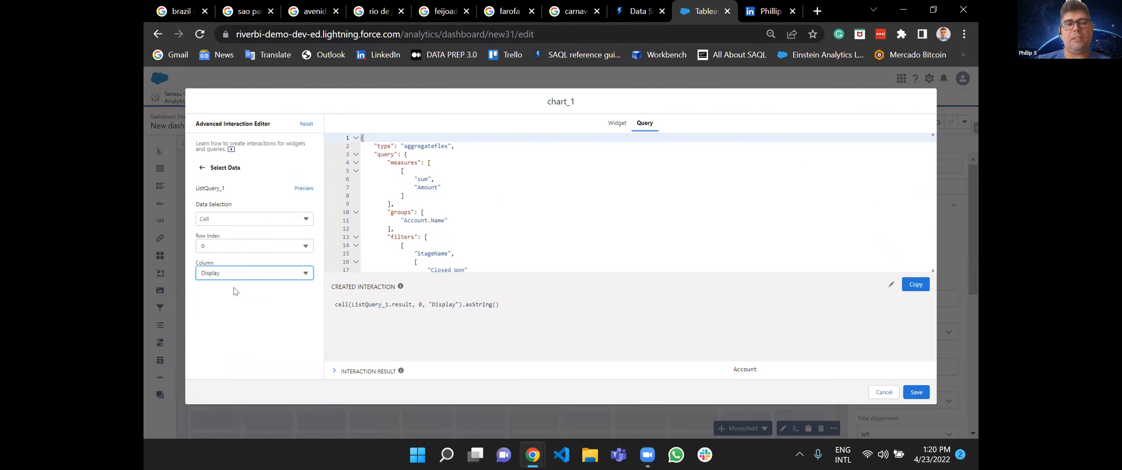
left_click(230, 273)
left_click(224, 305)
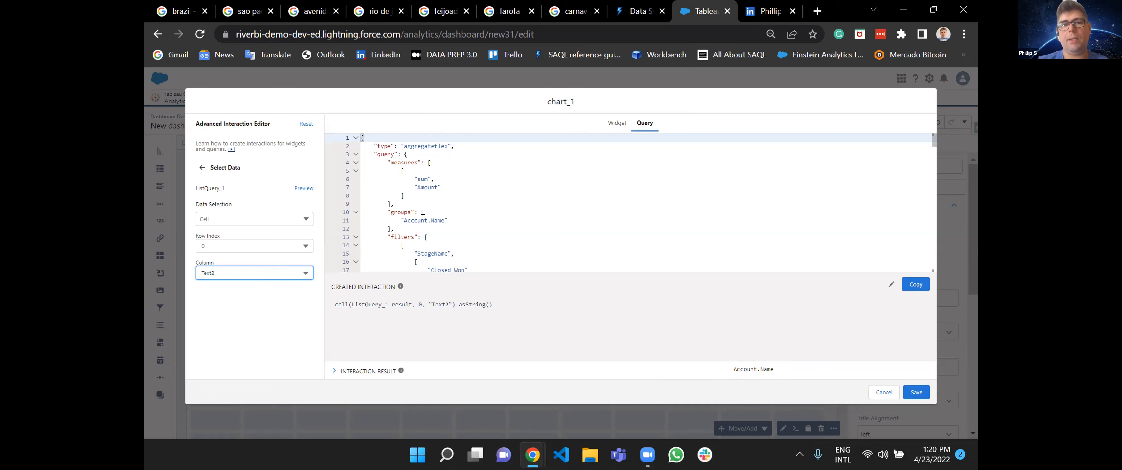
Set the interaction type to Selection and keep asString as its data serialization function.
left_click(202, 168)
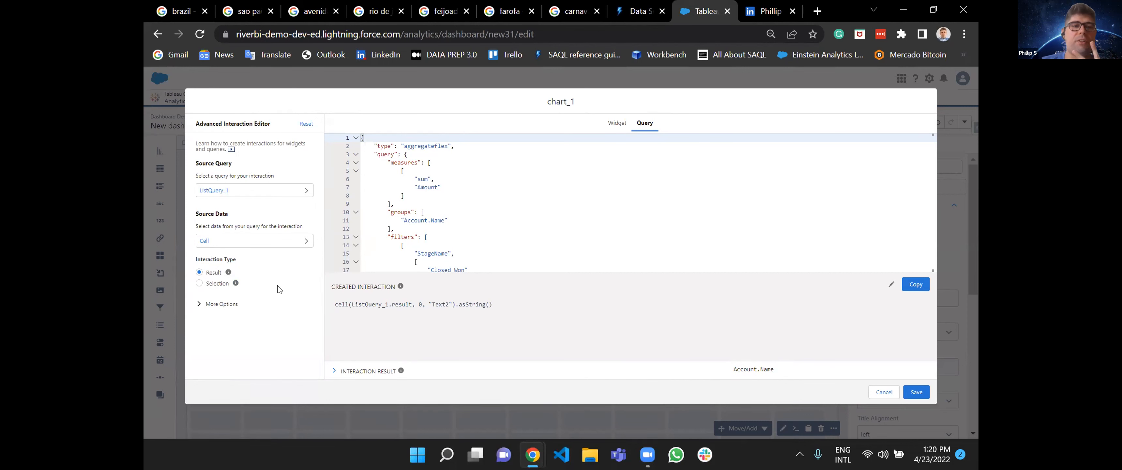
left_click(207, 286)
left_click(201, 274)
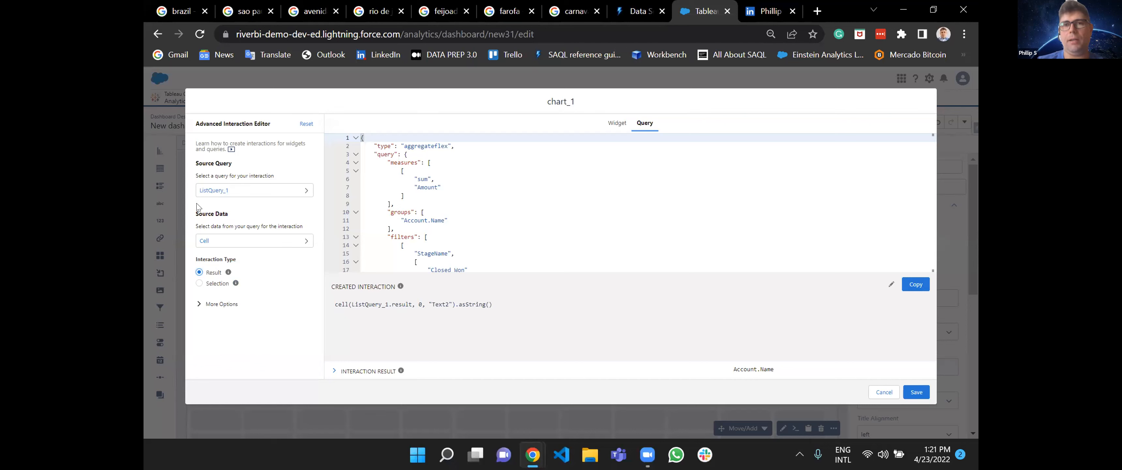
left_click(199, 284)
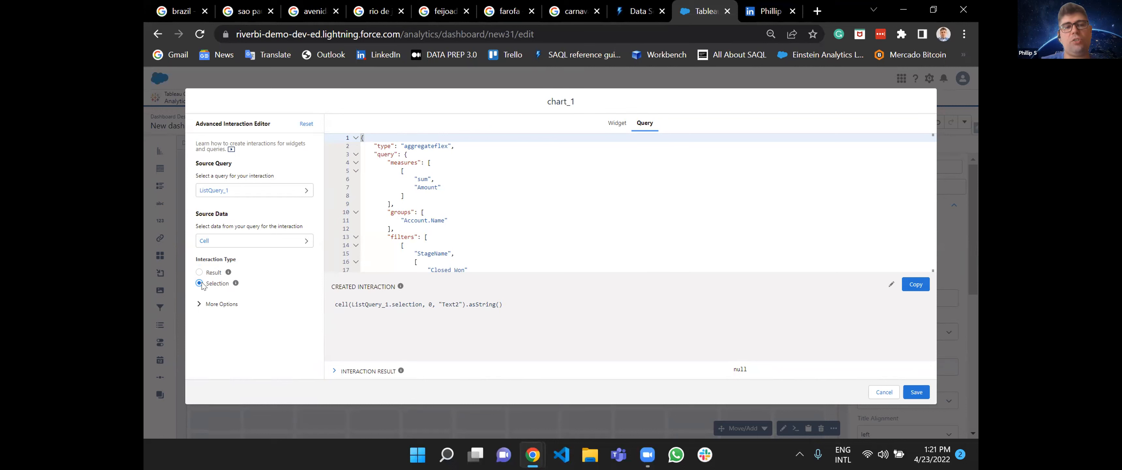
mouse_move(233, 284)
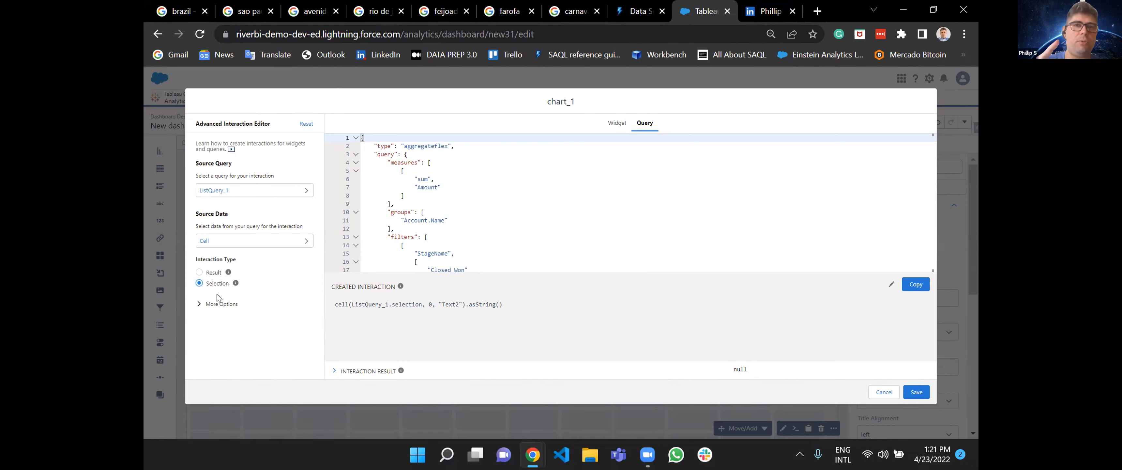
left_click(213, 304)
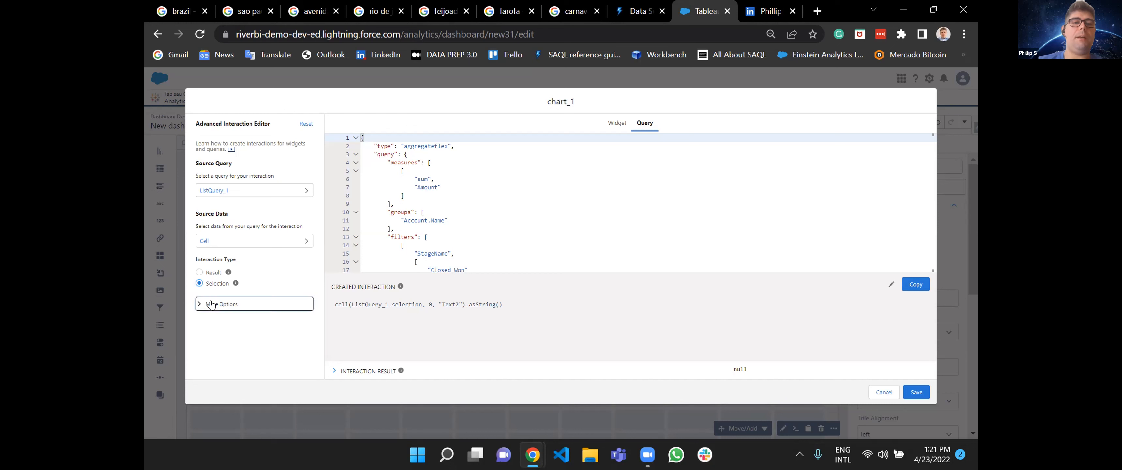
left_click(231, 347)
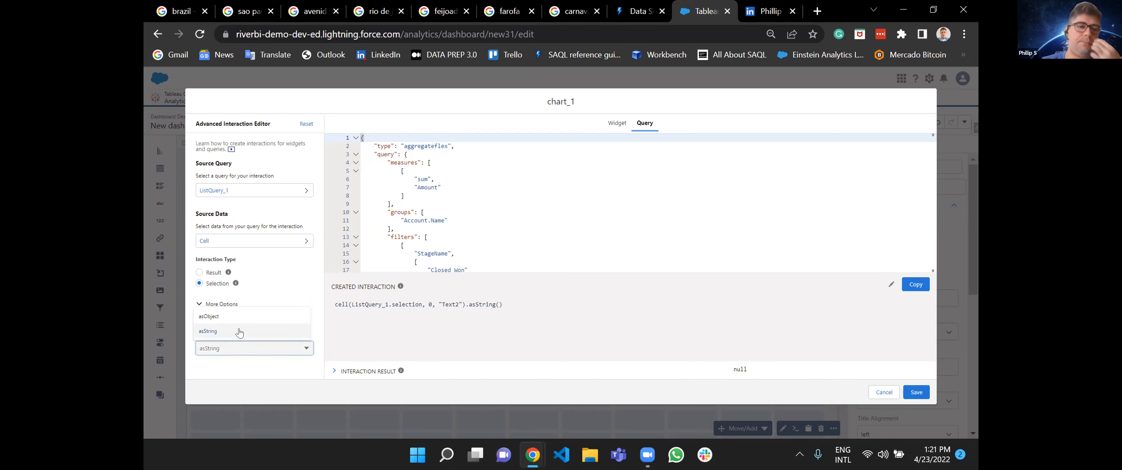
left_click(238, 332)
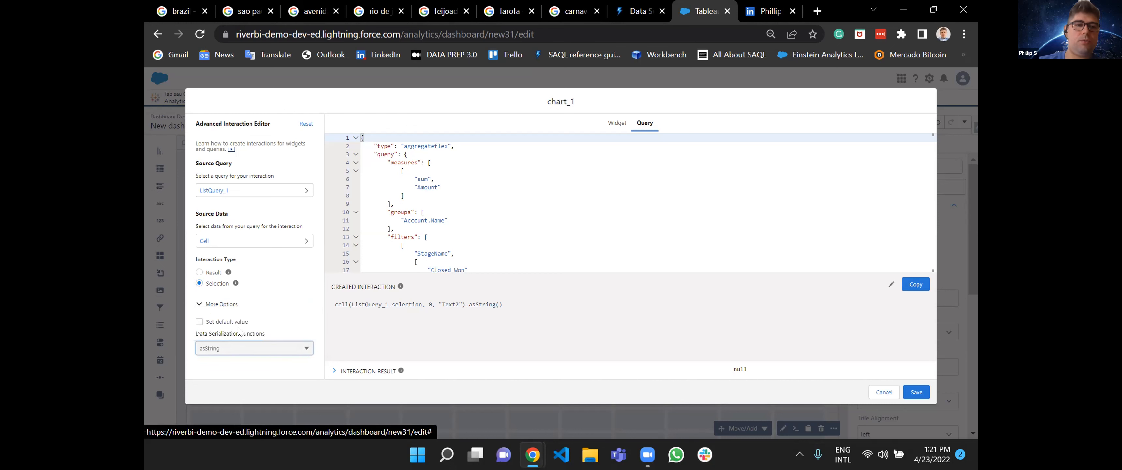
Copy the interaction, replace "Account.Name" in the query's groups with it, save the chart's query, and preview the dashboard.
left_click(918, 286)
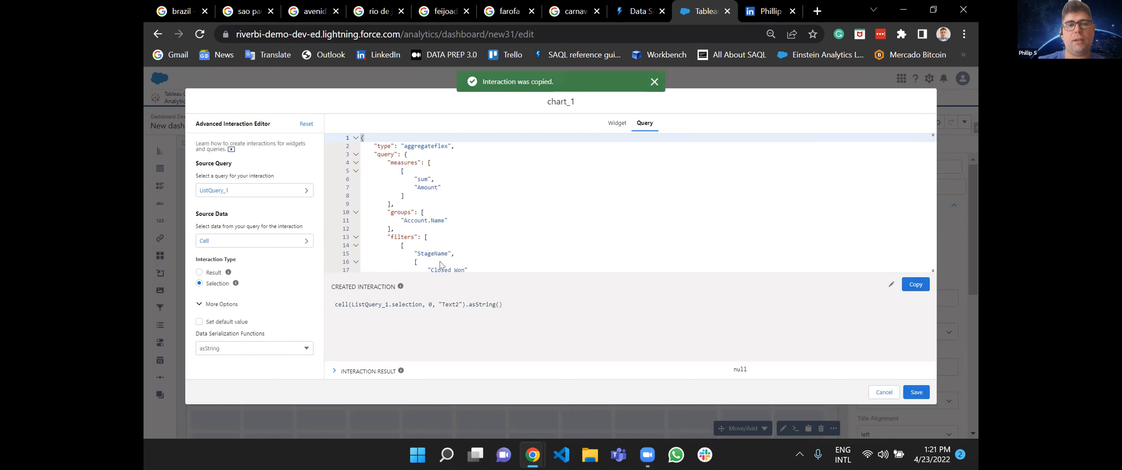
left_click(443, 222)
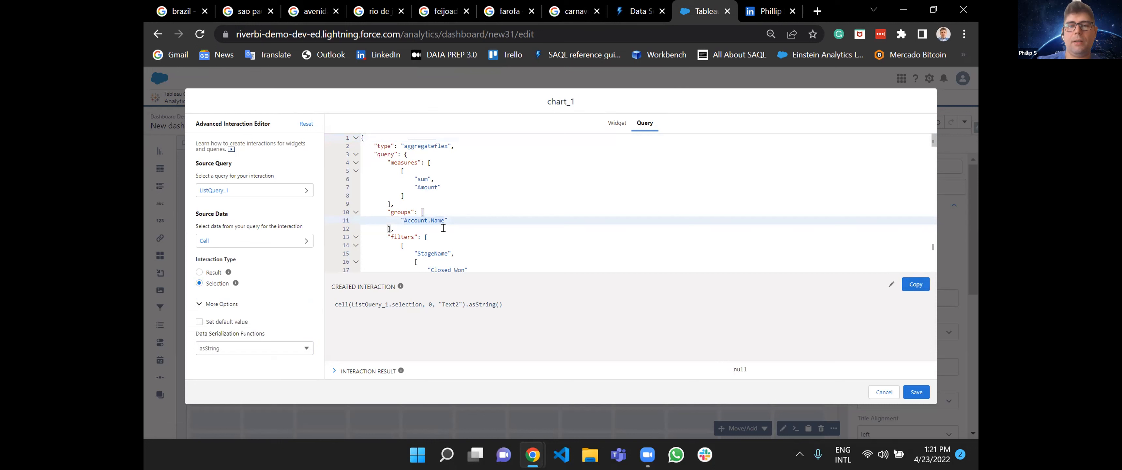
key("BackSpace")
key("BackSpace")
key("BackSpace")
key("BackSpace")
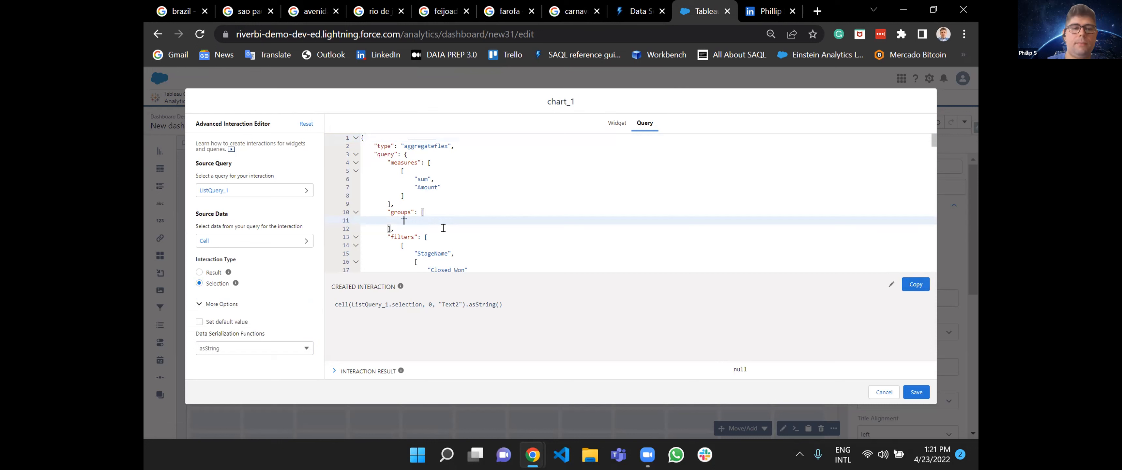
key("ctrl+v")
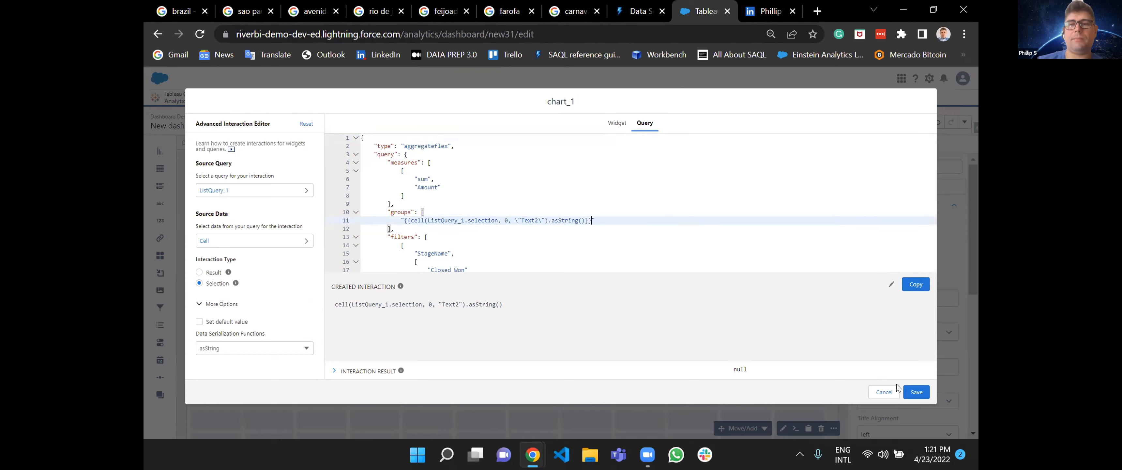
left_click(917, 392)
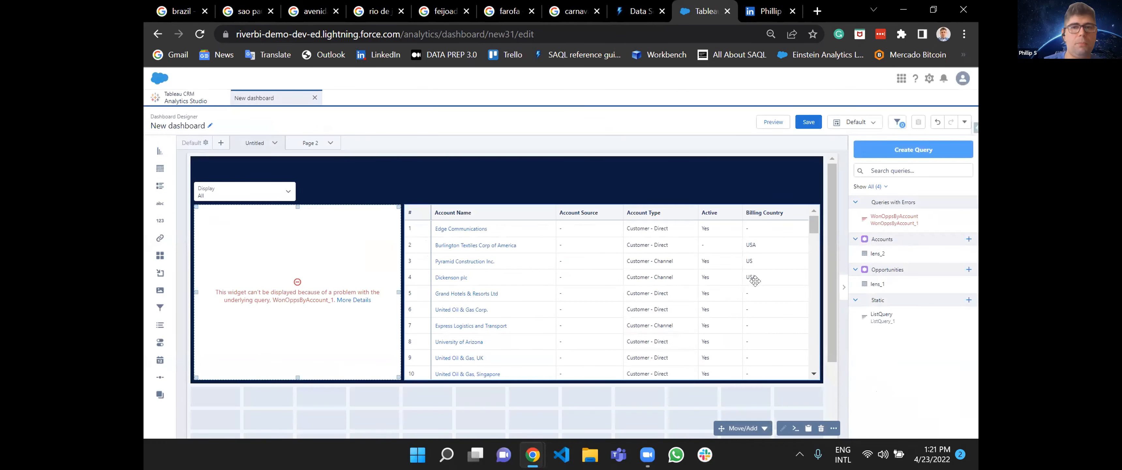
left_click(771, 124)
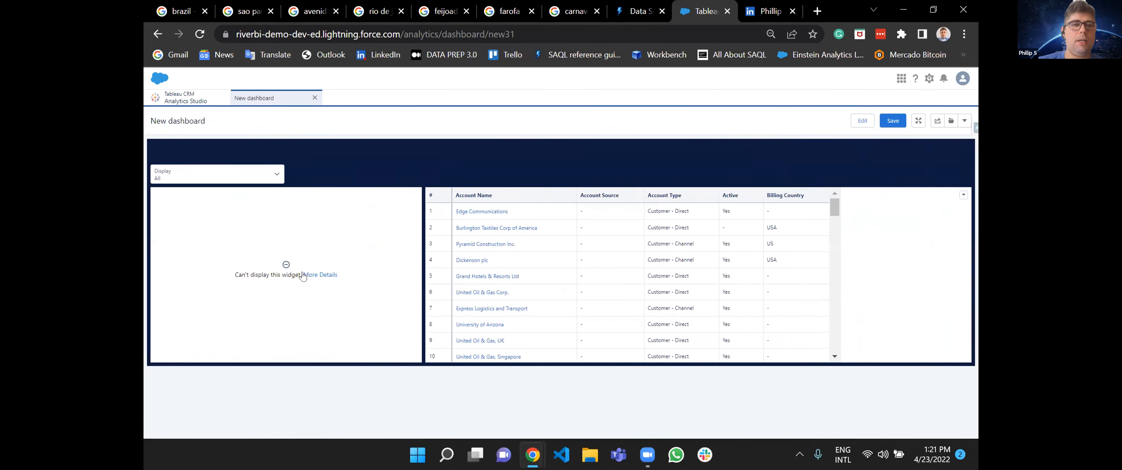
Check the broken chart's error details and review the WonOppsByAccount final query and bindings trace in the Dashboard Inspector.
left_click(305, 275)
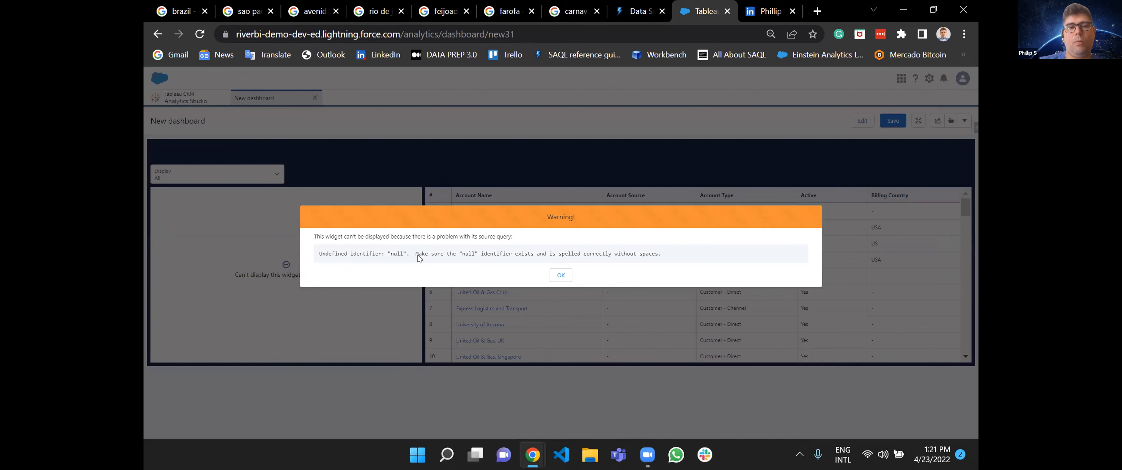
left_click(561, 275)
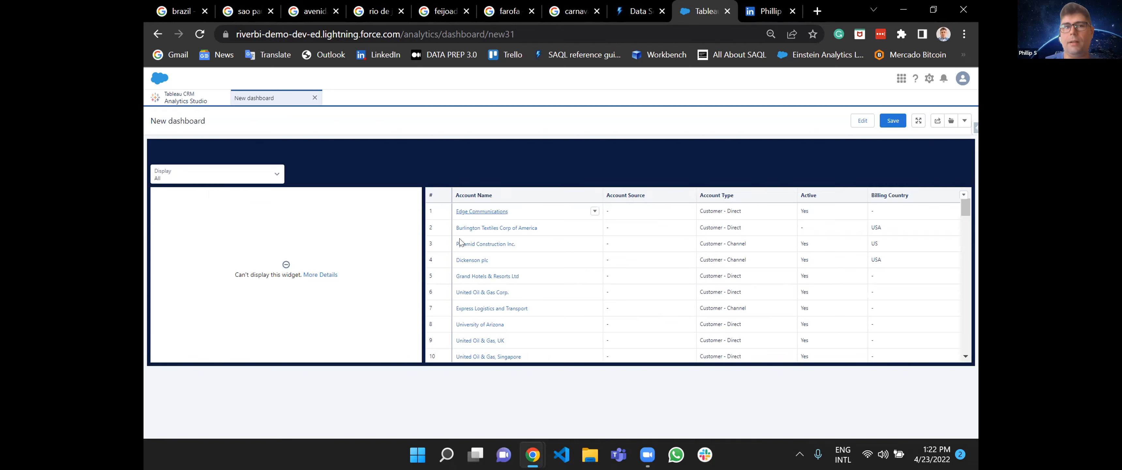
left_click(966, 120)
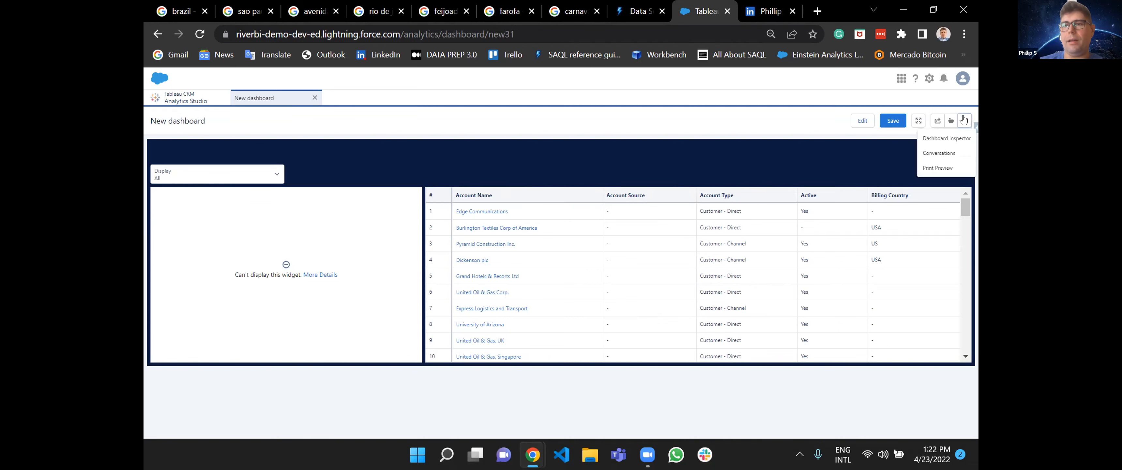
left_click(946, 138)
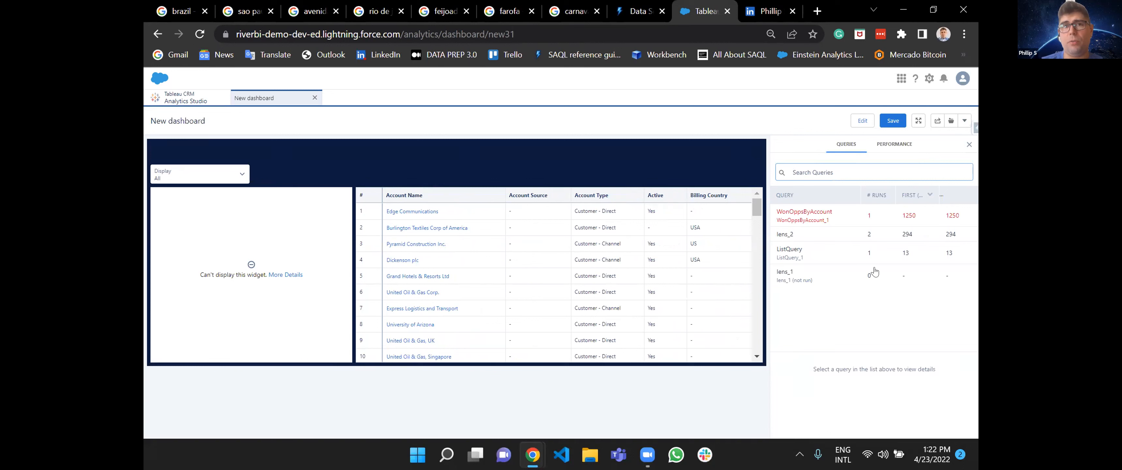
left_click(927, 220)
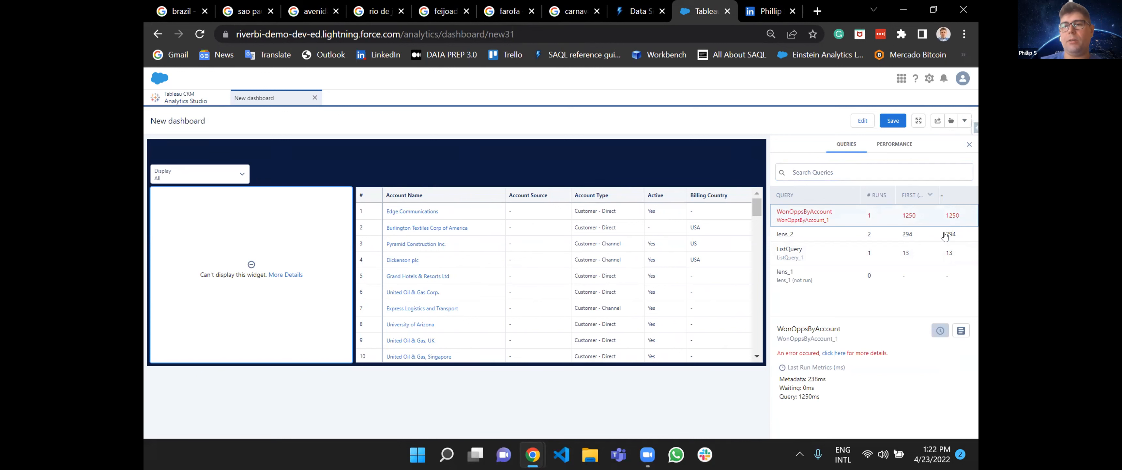
left_click(961, 332)
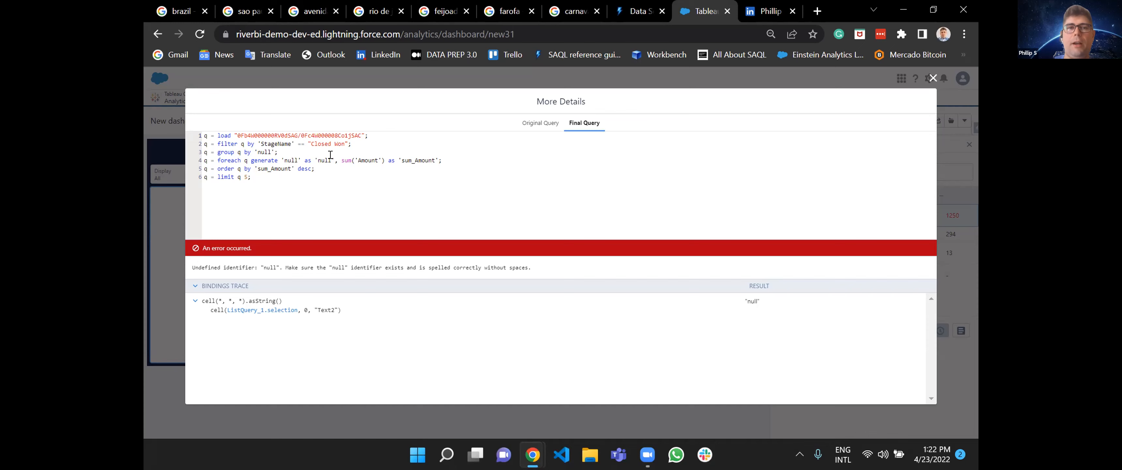
left_click(930, 78)
Return to editing and set the Display list's ListQuery selection type to Single selection (required).
left_click(863, 120)
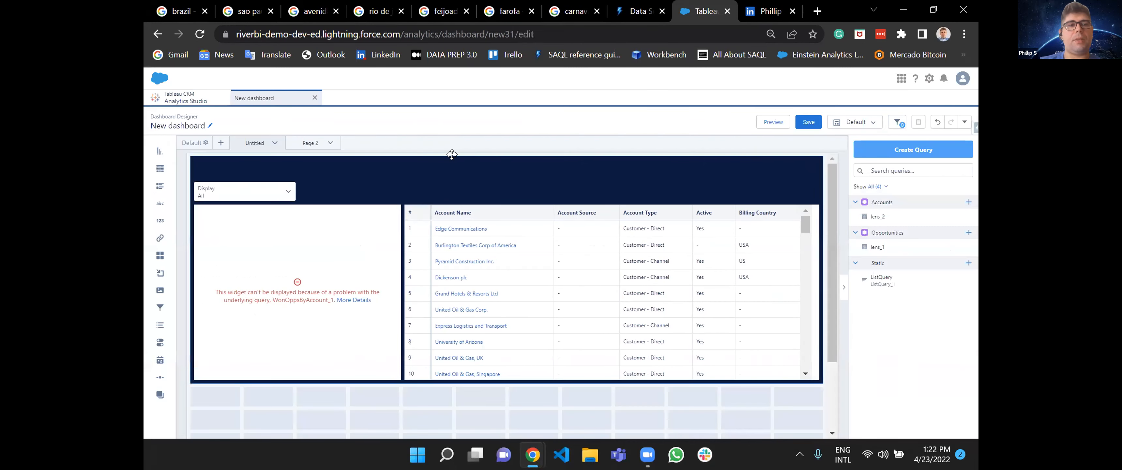
left_click(249, 194)
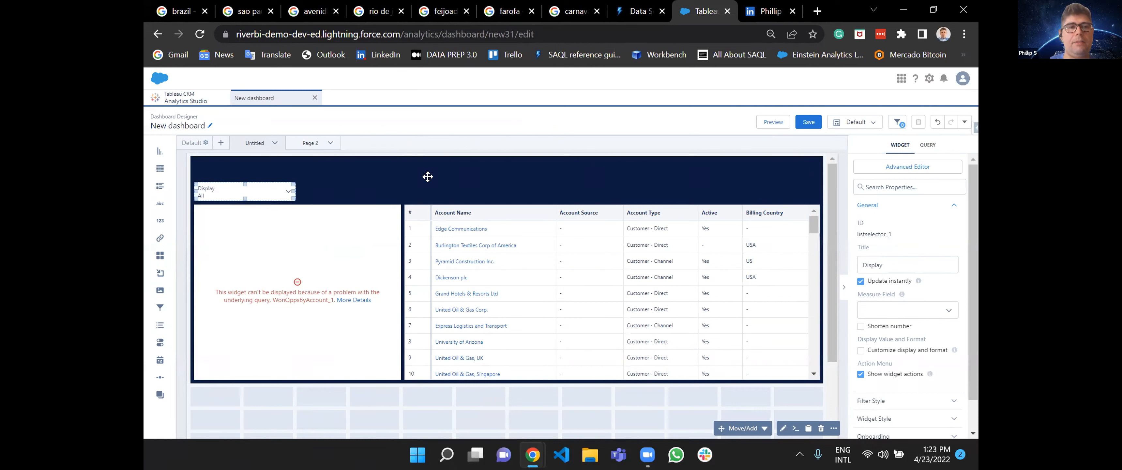
left_click(928, 145)
left_click(907, 334)
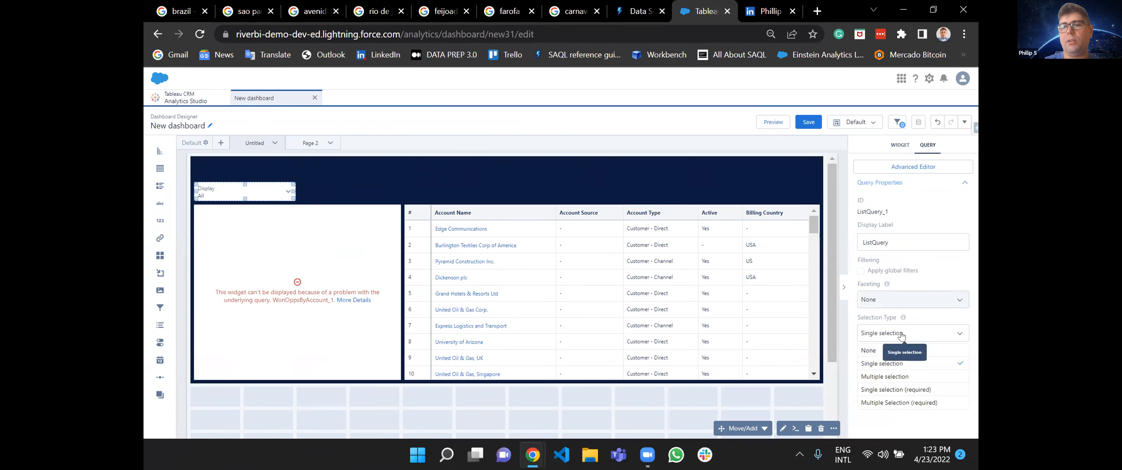
left_click(908, 389)
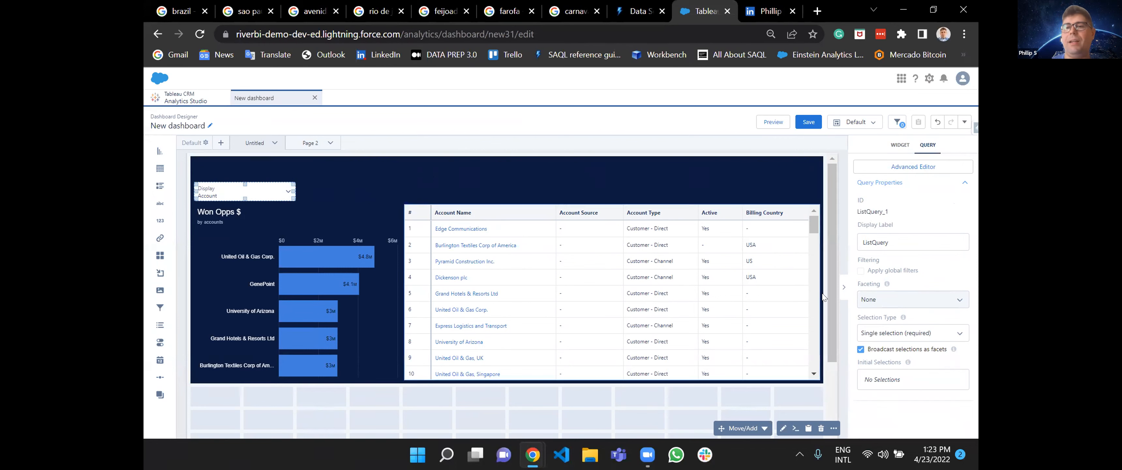
Preview the dashboard, switch the Display list to Owner, and check the warning on the Won Opps $ chart.
left_click(773, 122)
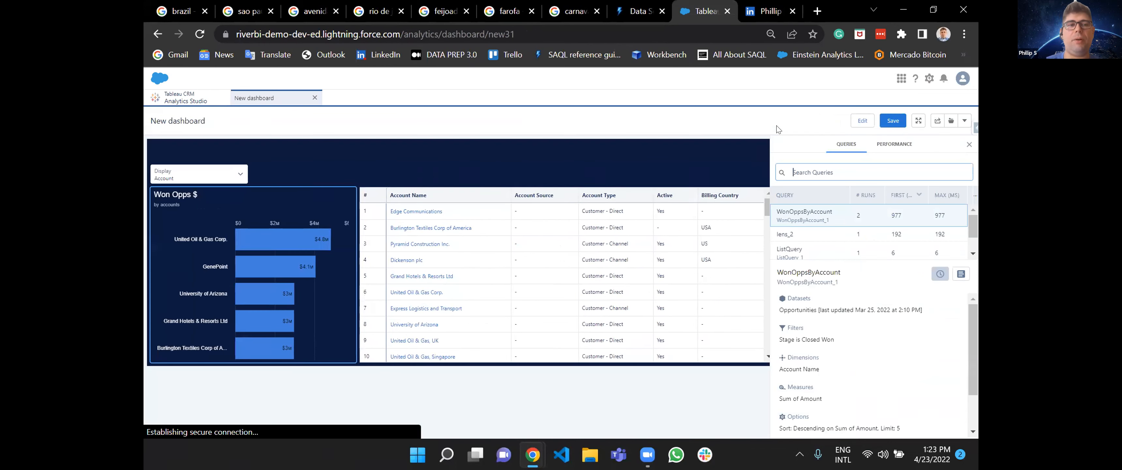
left_click(211, 174)
left_click(180, 242)
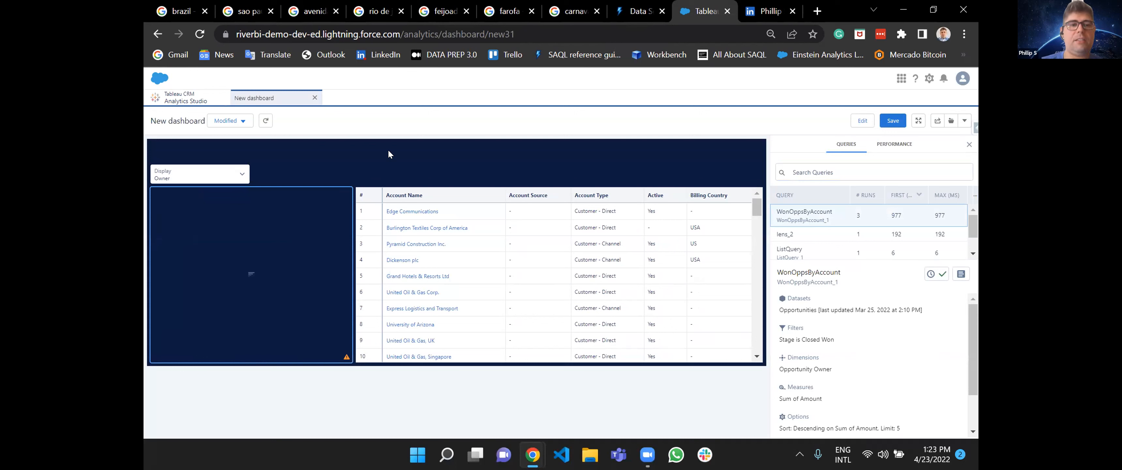
mouse_move(345, 359)
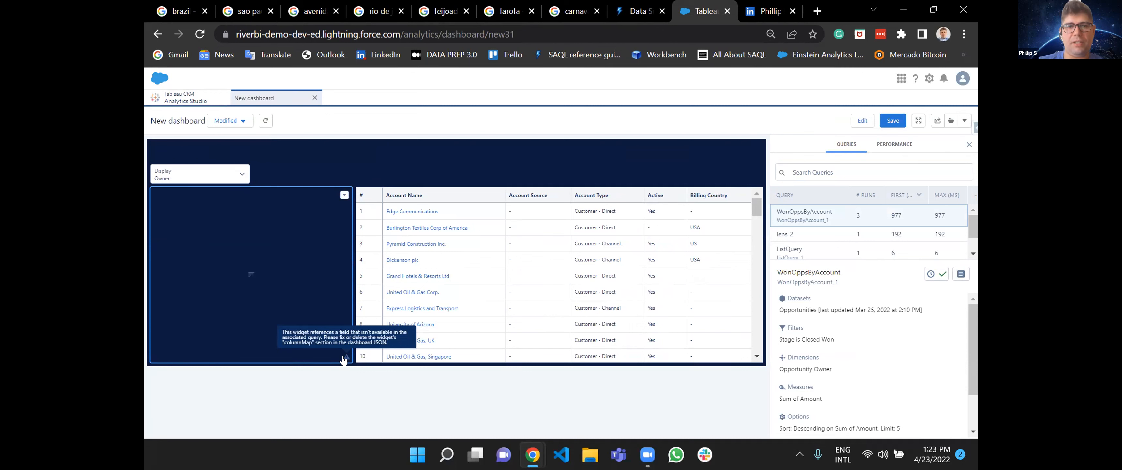
Return to editing and find the columnMap entry in the Won Opps $ chart's advanced widget JSON.
left_click(864, 126)
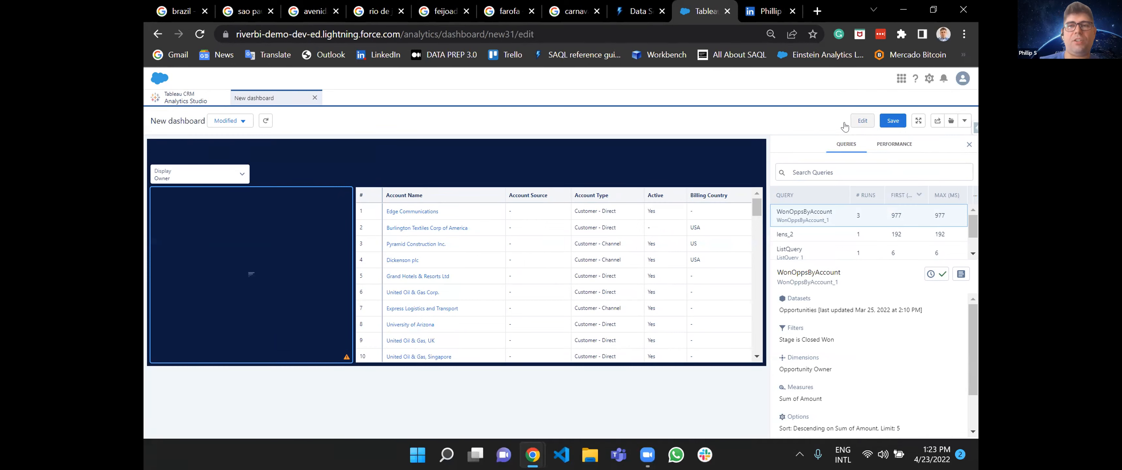
left_click(322, 269)
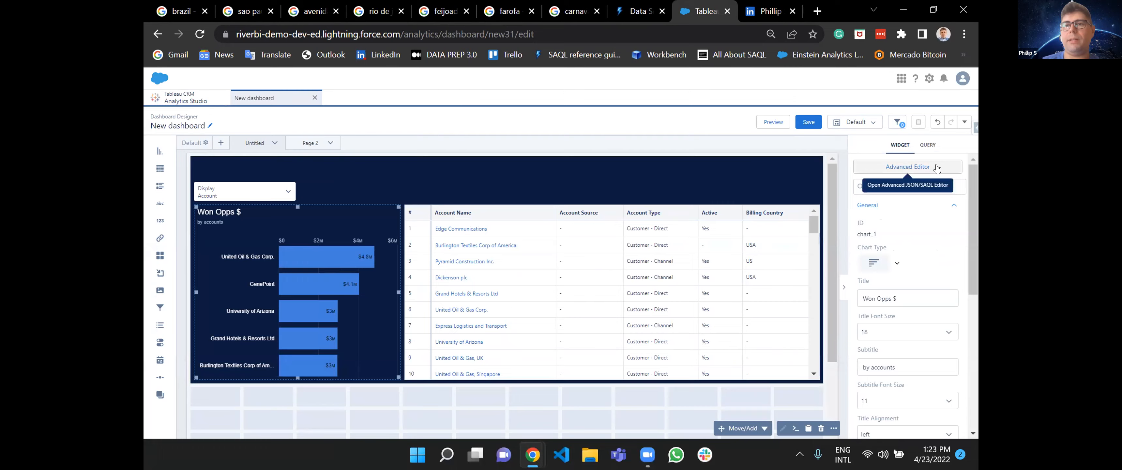
left_click(908, 167)
left_click(533, 196)
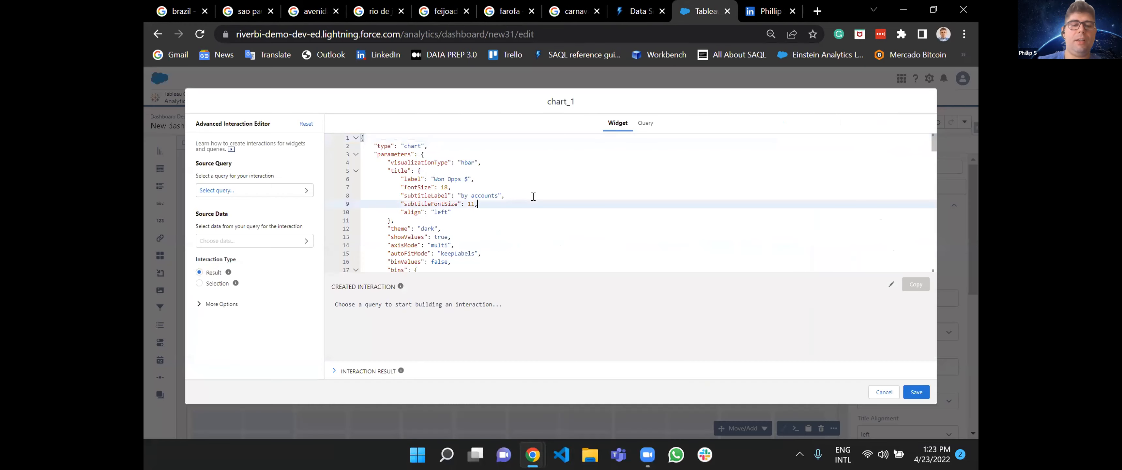
type("f")
key("BackSpace")
key("ctrl+f")
type("columnm")
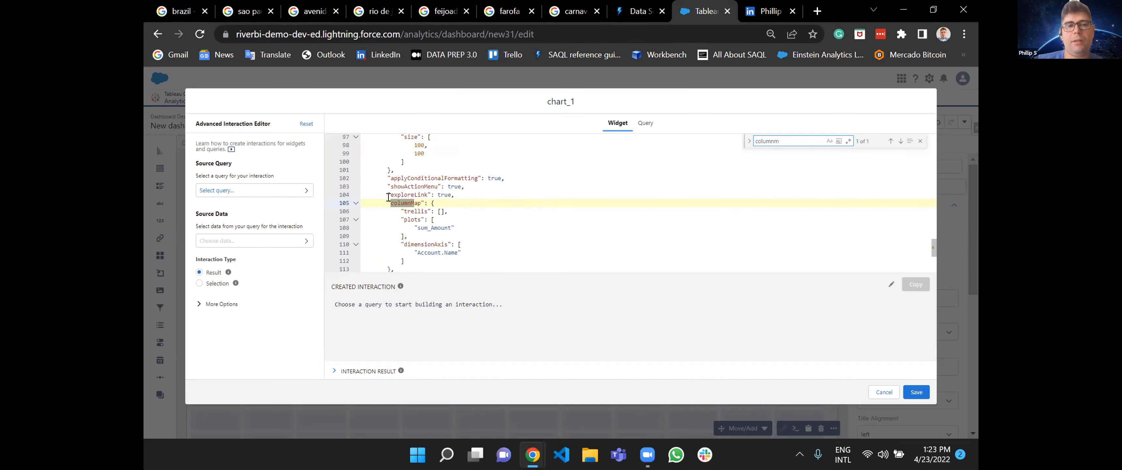
Replace the whole columnMap object with null and save the chart's widget JSON.
left_click(356, 203)
left_click_drag(390, 210, 424, 203)
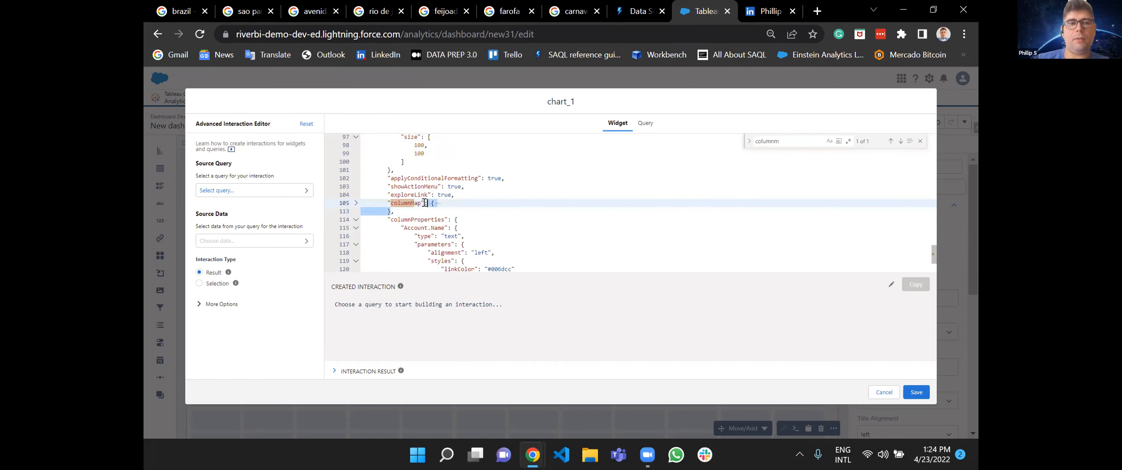
type("null,")
left_click(911, 392)
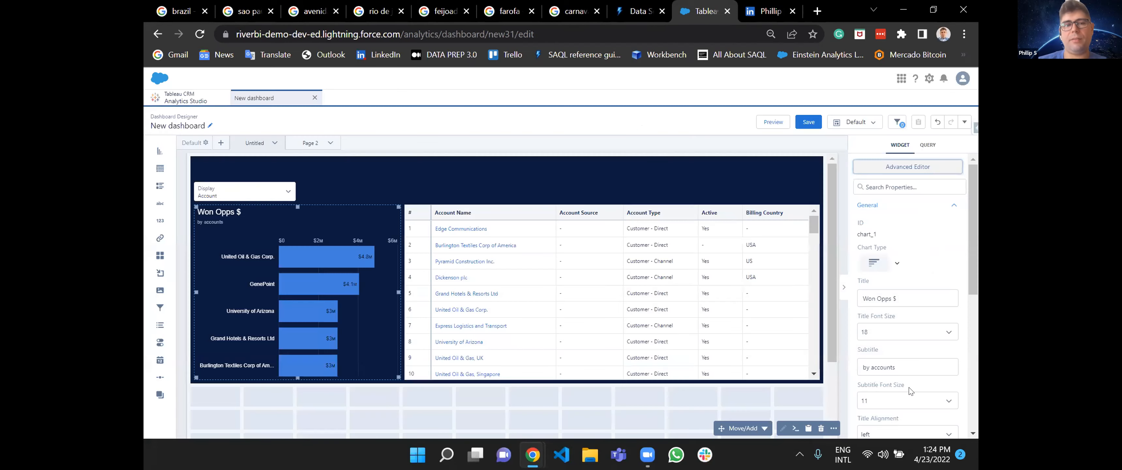
Preview the dashboard and test the chart's grouping by switching the Display list to Owner and to Account Industry.
left_click(773, 123)
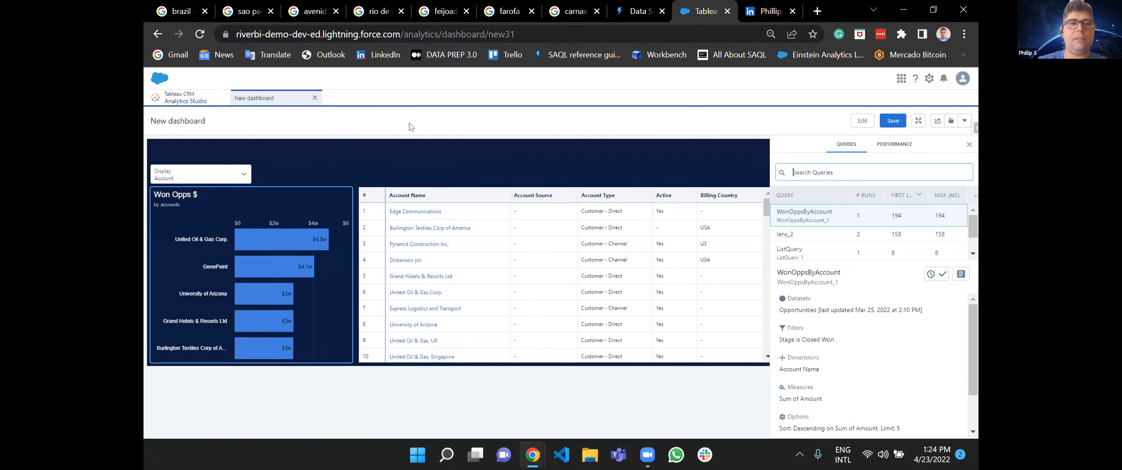
left_click(207, 172)
left_click(182, 240)
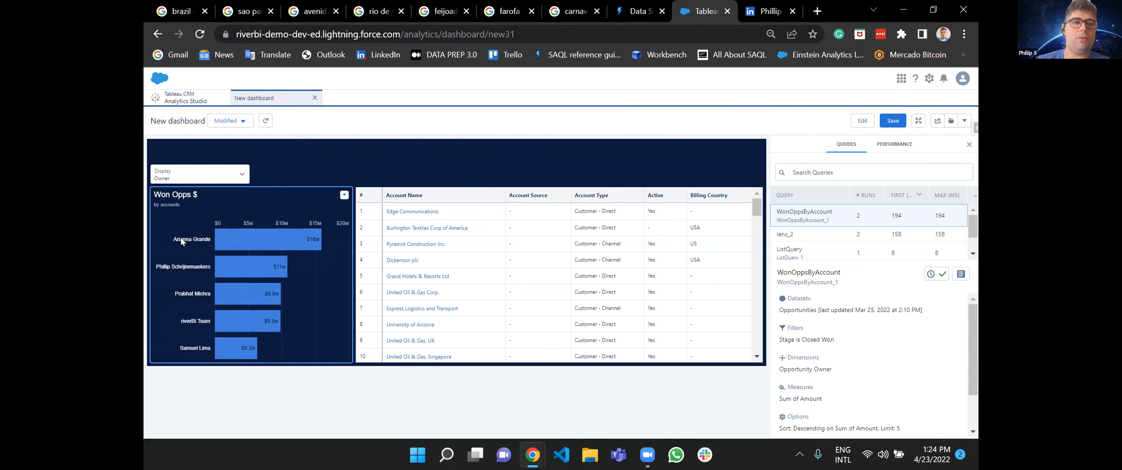
left_click(172, 178)
left_click(182, 256)
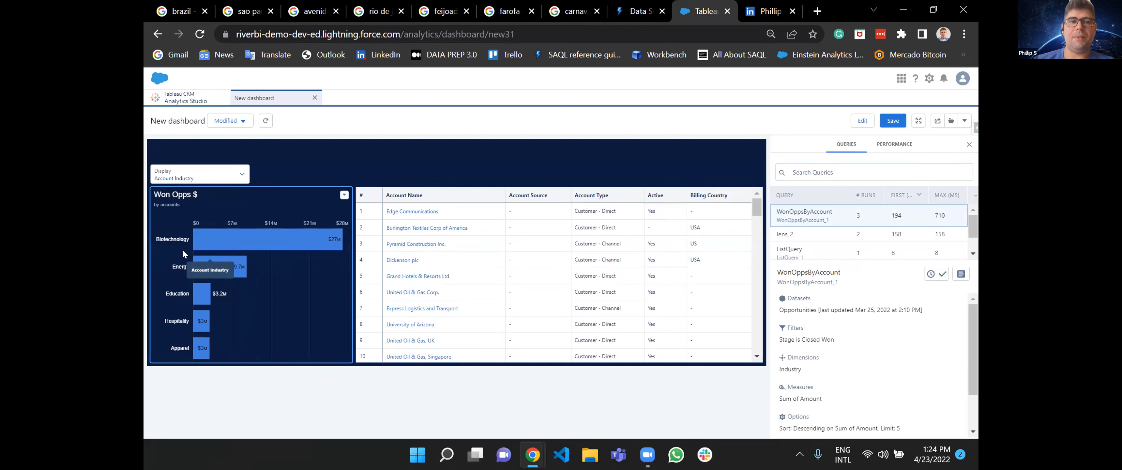
Test the industry chart's interactivity by selecting and clearing the Biotechnology and Education bars.
left_click(276, 246)
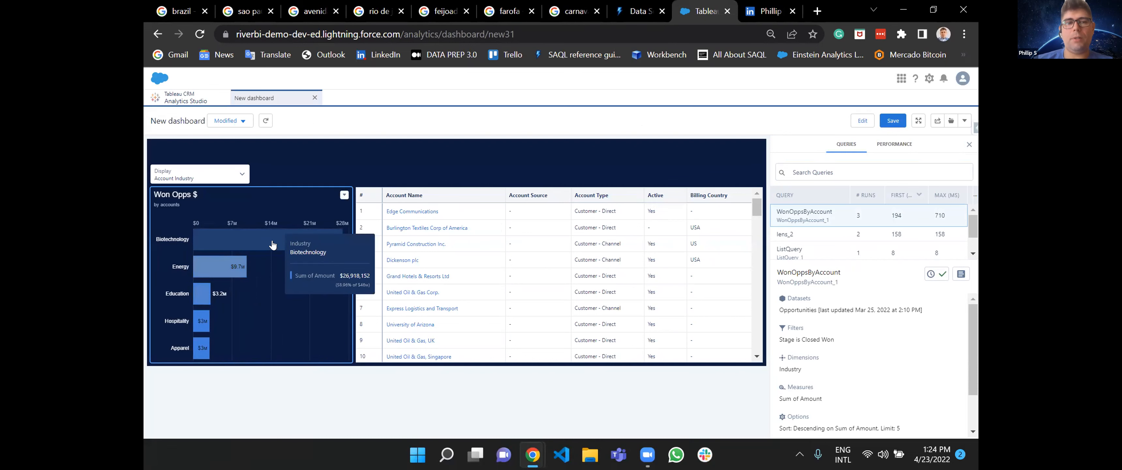
left_click(273, 245)
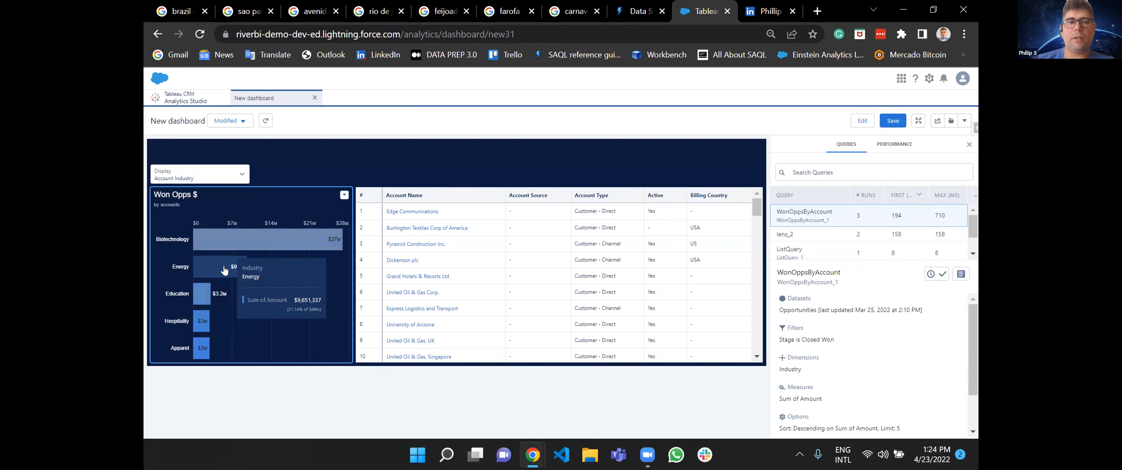
left_click(205, 293)
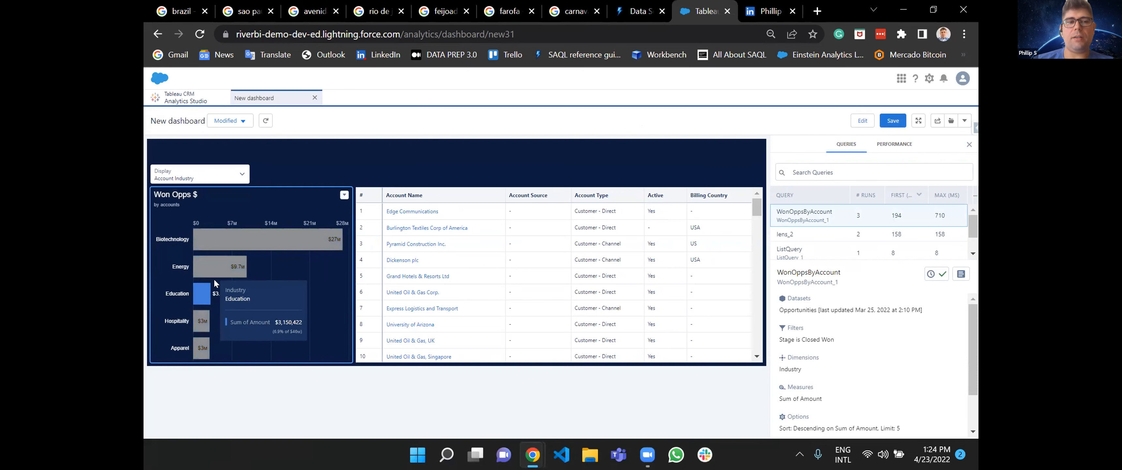
left_click(206, 293)
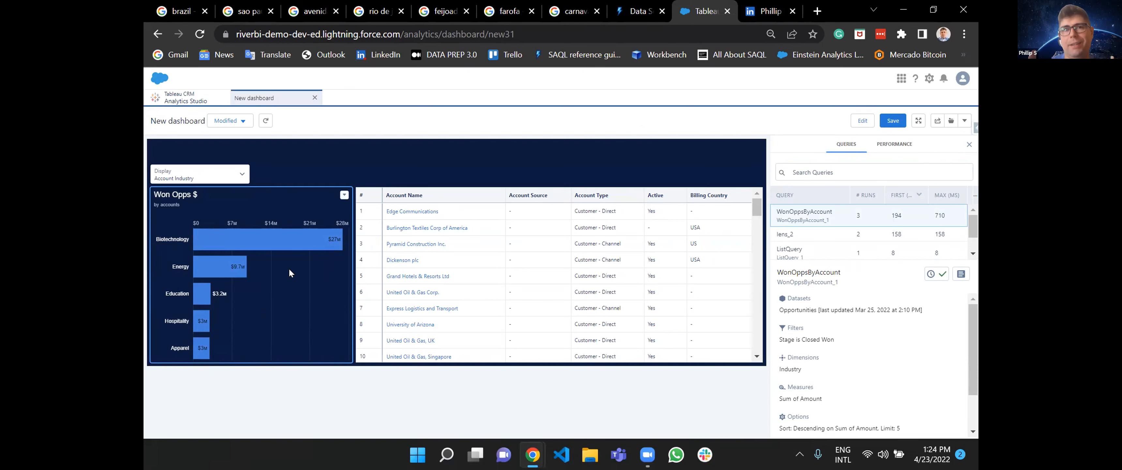
Switch the Display list to Account and test faceting by selecting and clearing the United Oil & Gas Corp. bar.
left_click(203, 173)
left_click(182, 230)
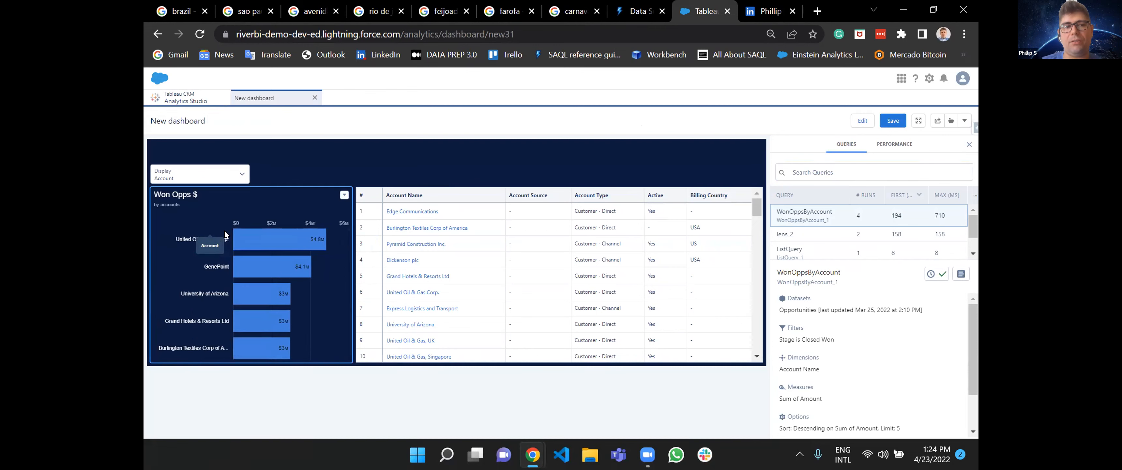
left_click(276, 243)
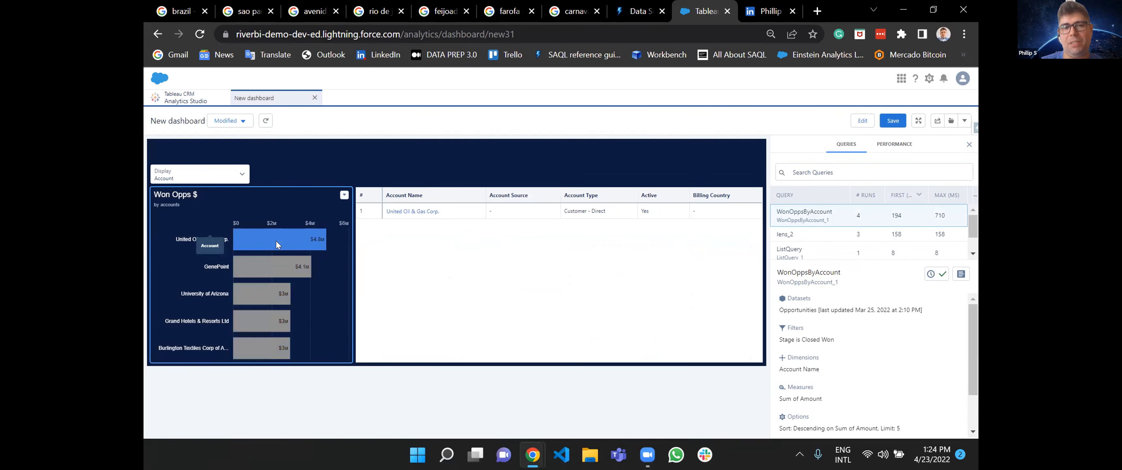
left_click(325, 236)
Recheck the dynamic grouping by setting the Display list to Owner again and back to Account Industry.
left_click(241, 173)
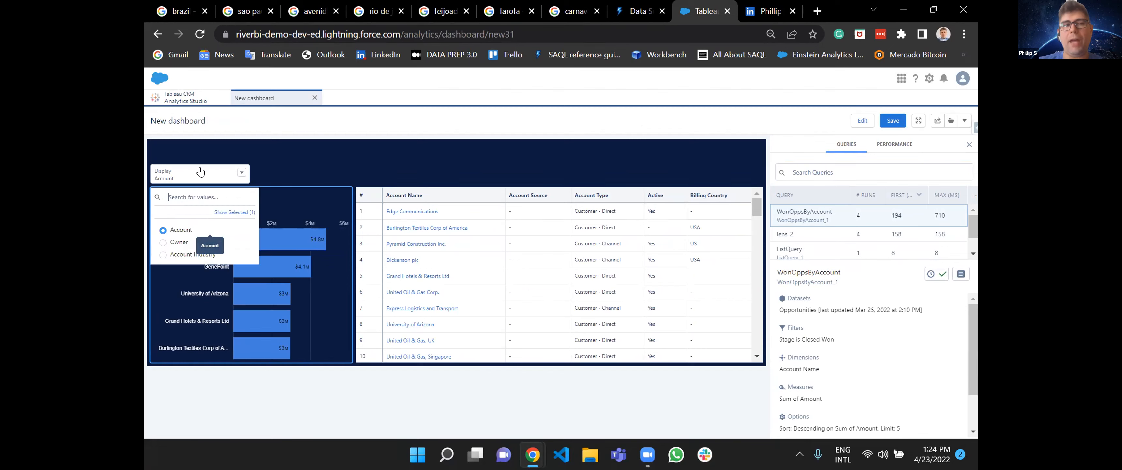
left_click(180, 242)
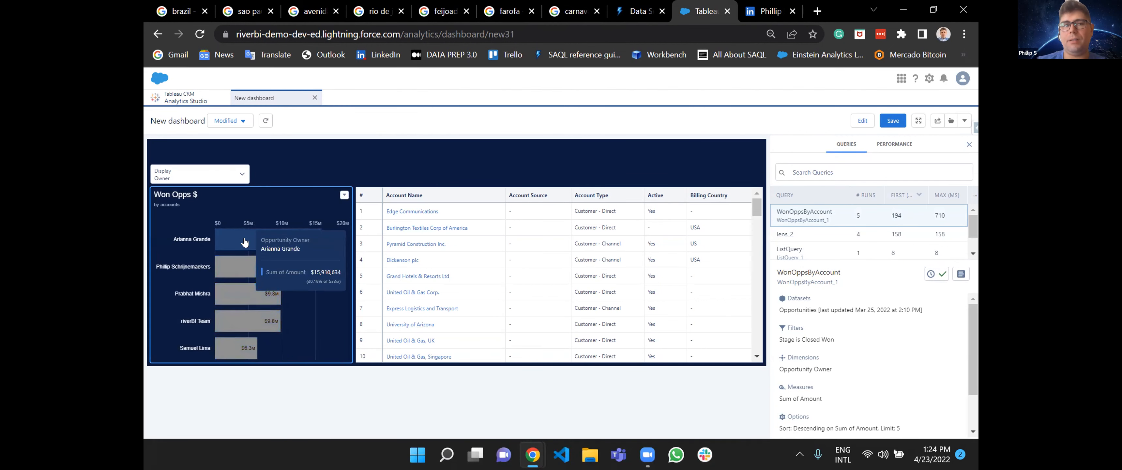
left_click(196, 179)
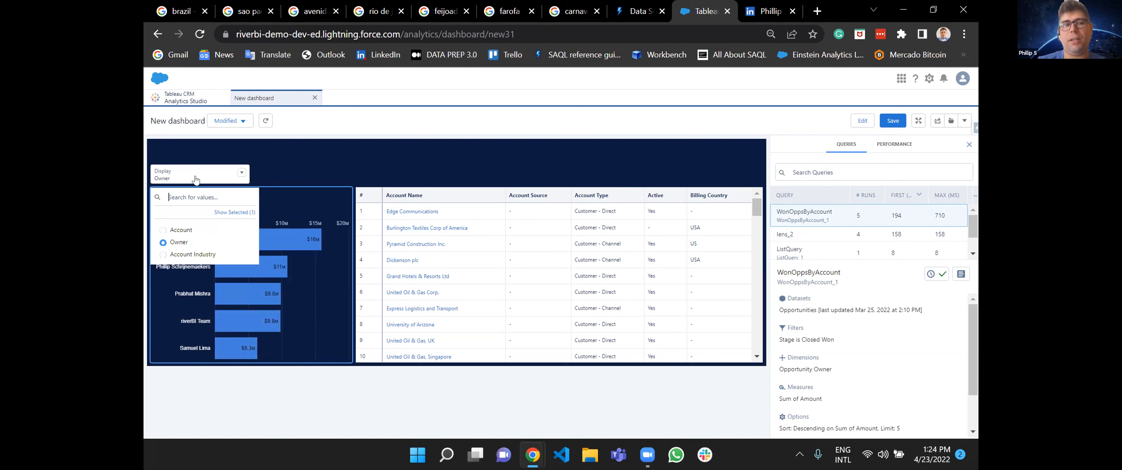
left_click(193, 254)
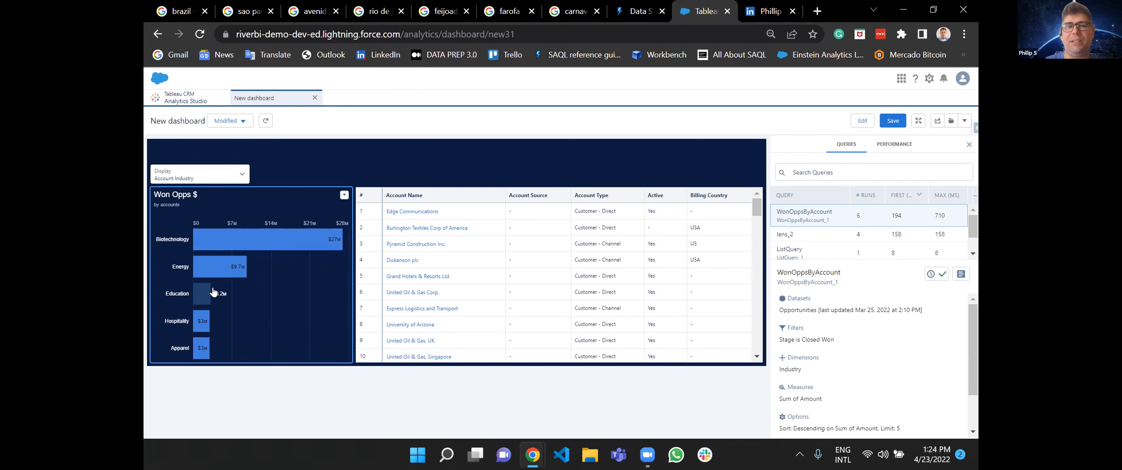
Return to editing and try to open the Won Opps $ chart's bound query for visual editing.
left_click(861, 123)
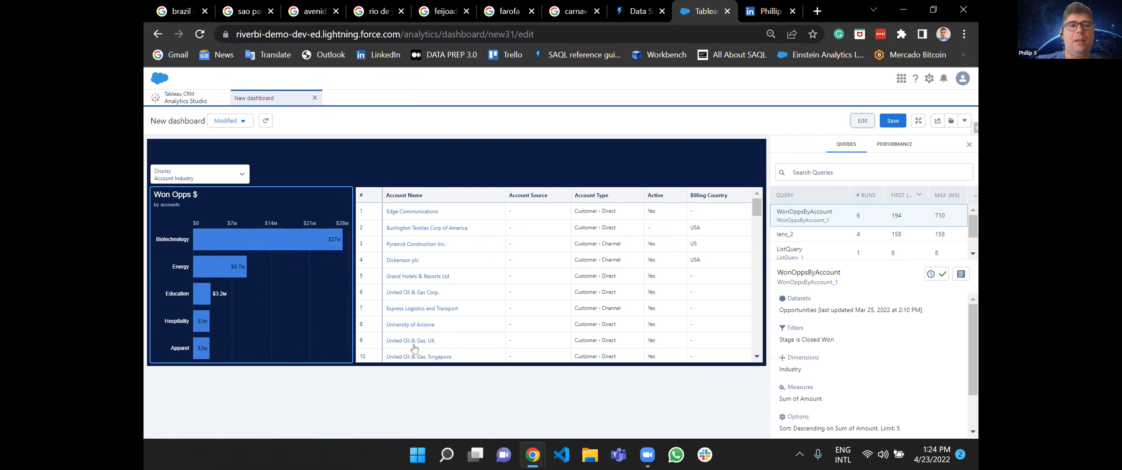
left_click(332, 281)
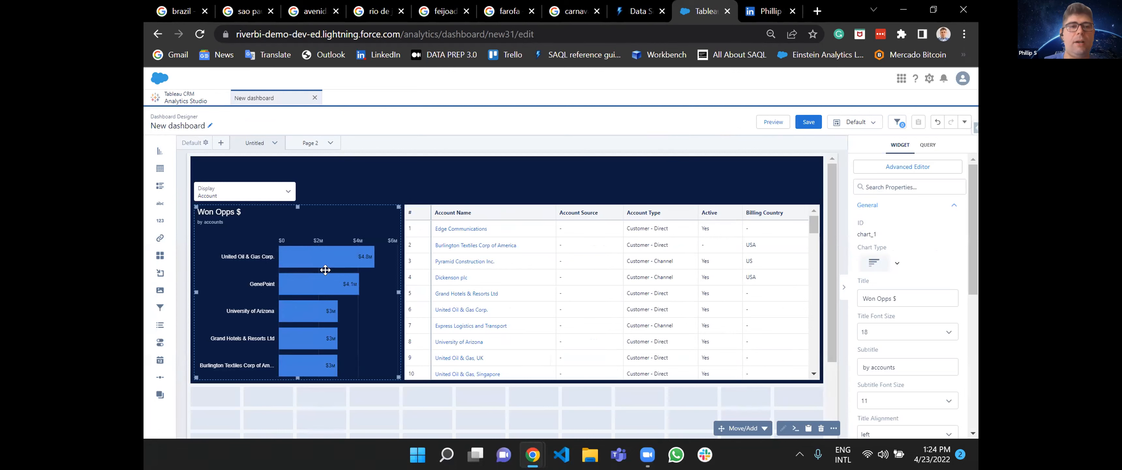
double_click(339, 296)
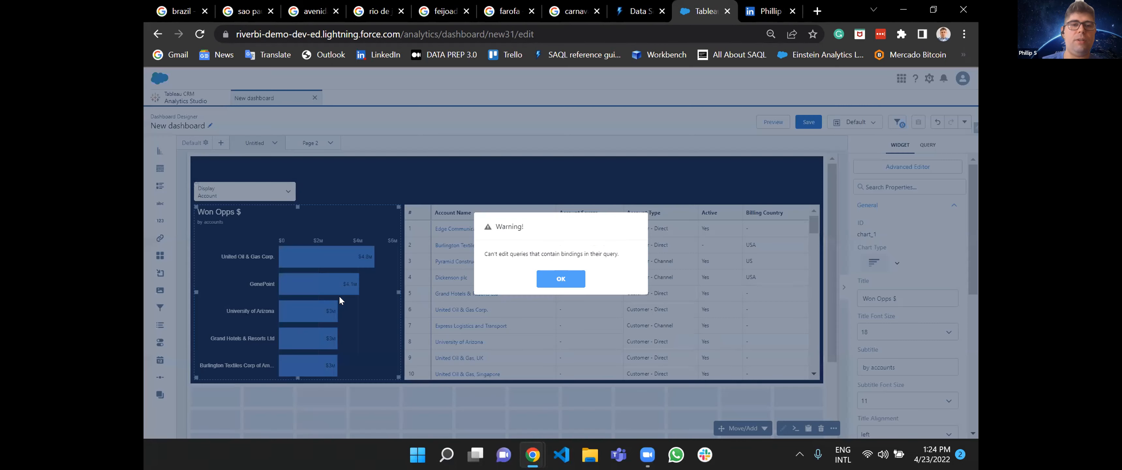
Retry visual editing of the bound Won Opps $ chart, then inspect its query definition in the advanced editor.
left_click(568, 280)
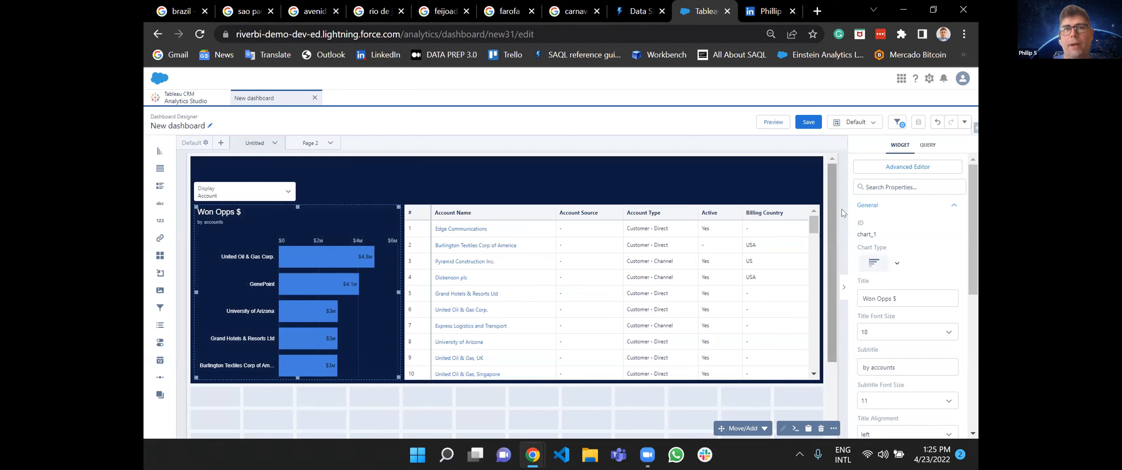
double_click(312, 244)
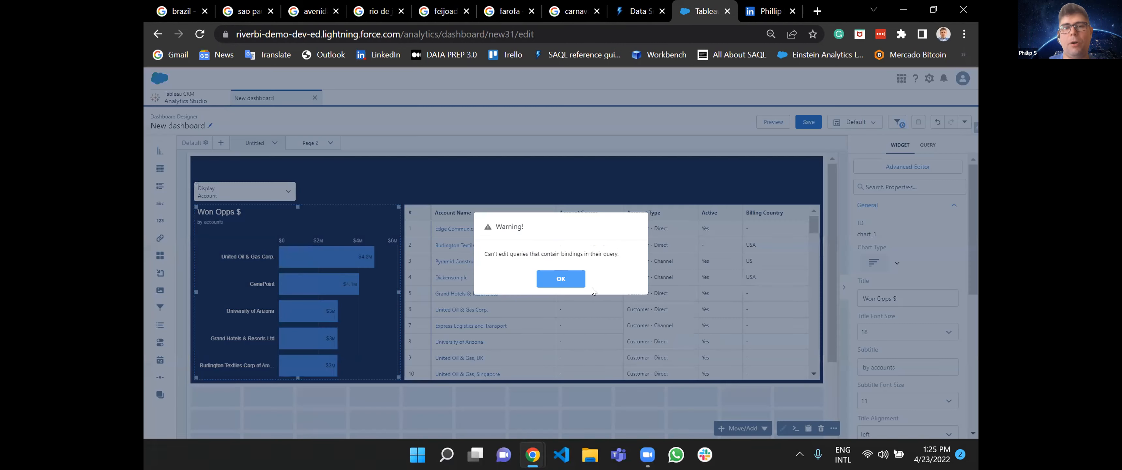
left_click(561, 279)
left_click(908, 166)
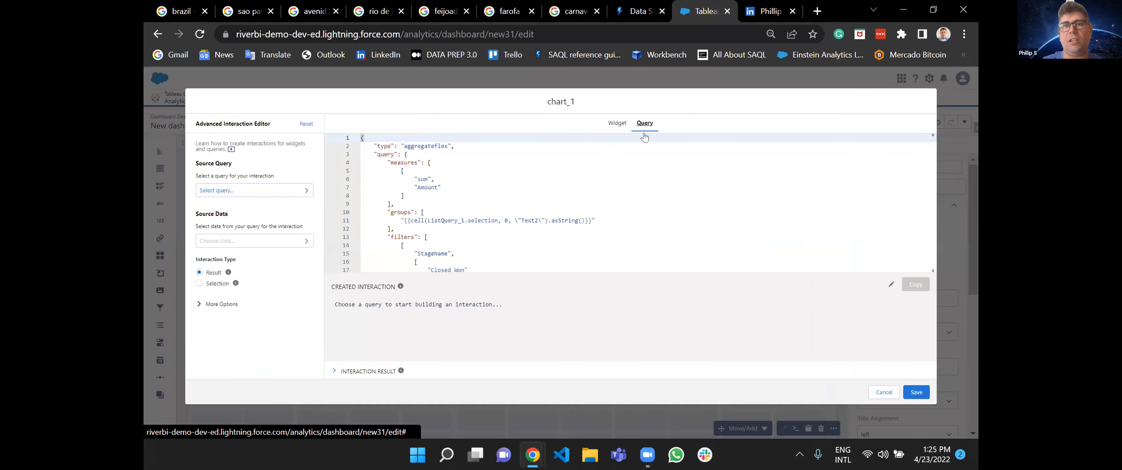
scroll(651, 196, "down", 20)
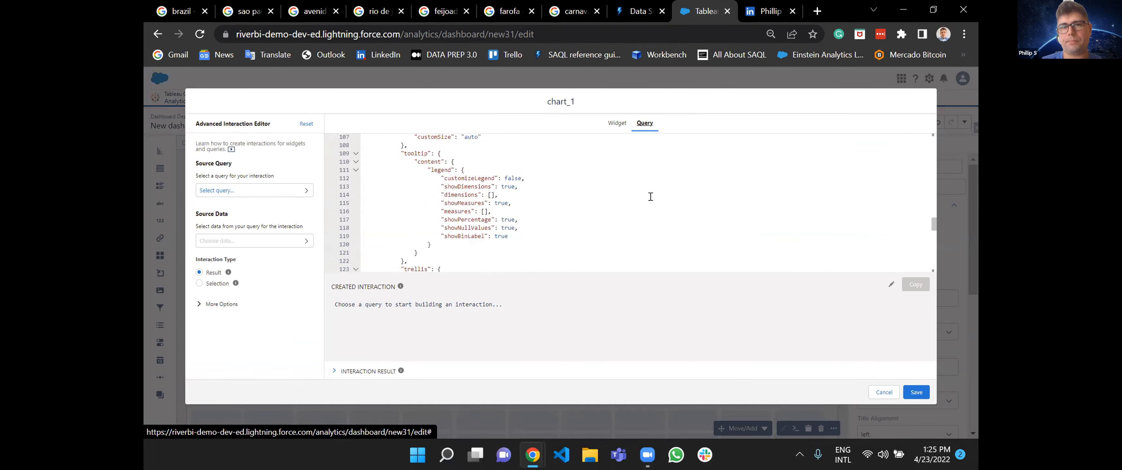
left_click(617, 123)
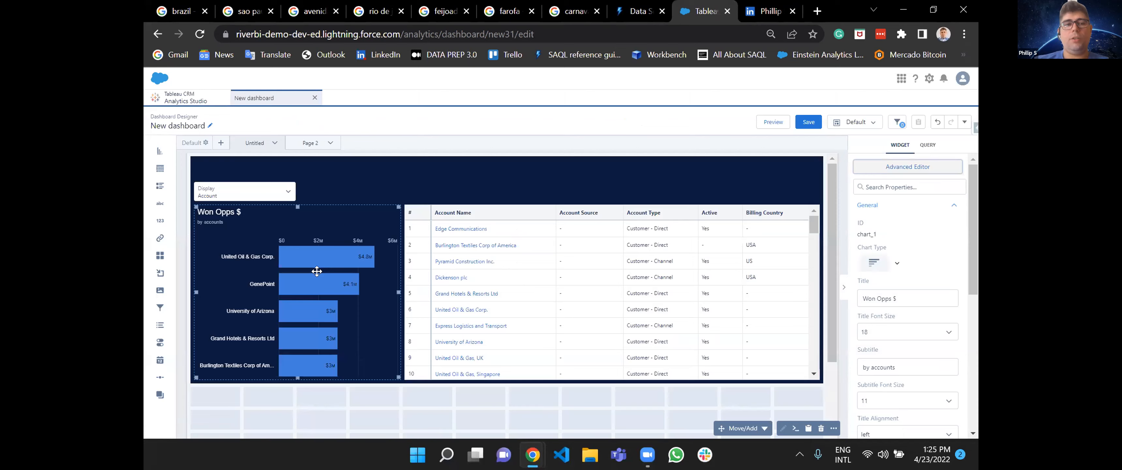
Replace the binding in the Won Opps $ query's groups with the static field Account.Name and save the definition.
left_click(908, 167)
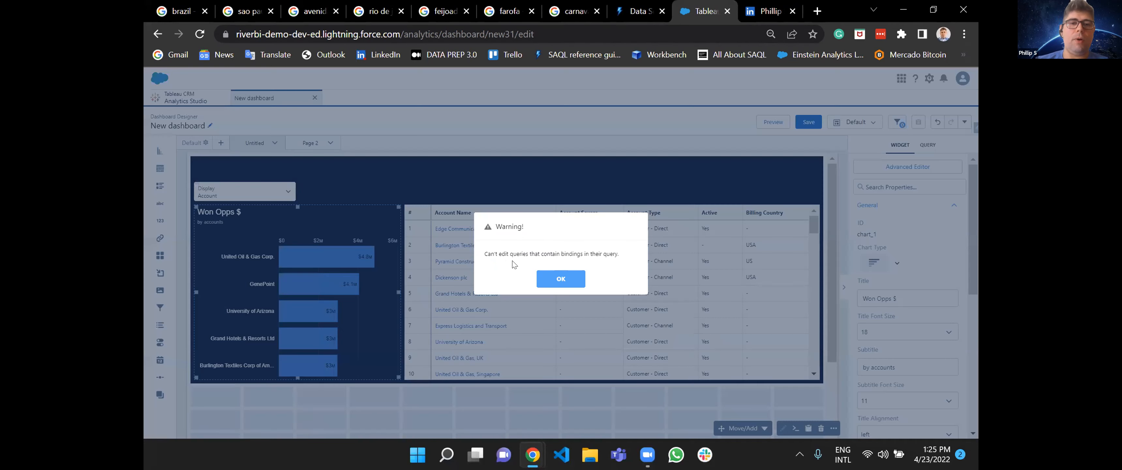
left_click(561, 279)
left_click(908, 167)
left_click(645, 123)
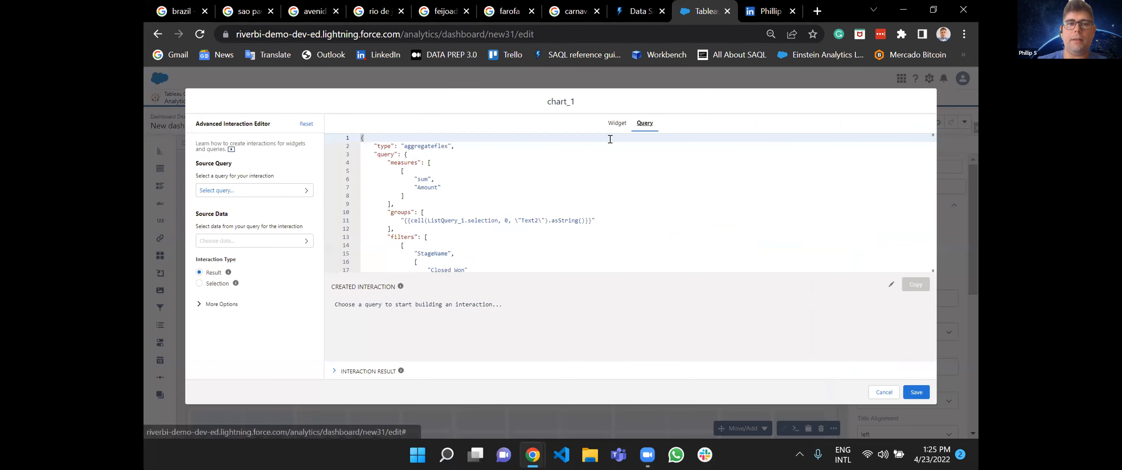
left_click_drag(589, 217, 401, 218)
key("BackSpace")
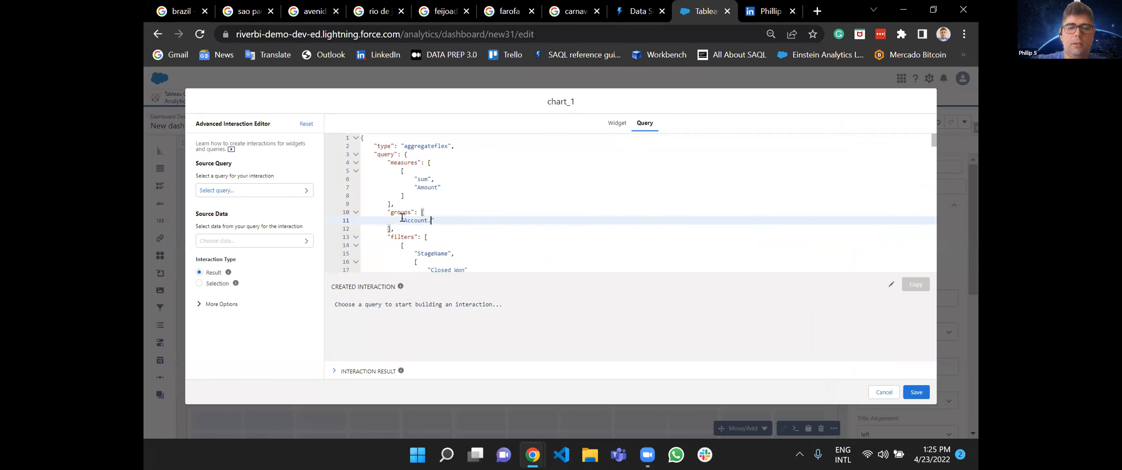
left_click(917, 392)
Check that the unbound Won Opps $ query opens for visual editing, then inspect the chart's widget and query definitions.
double_click(320, 275)
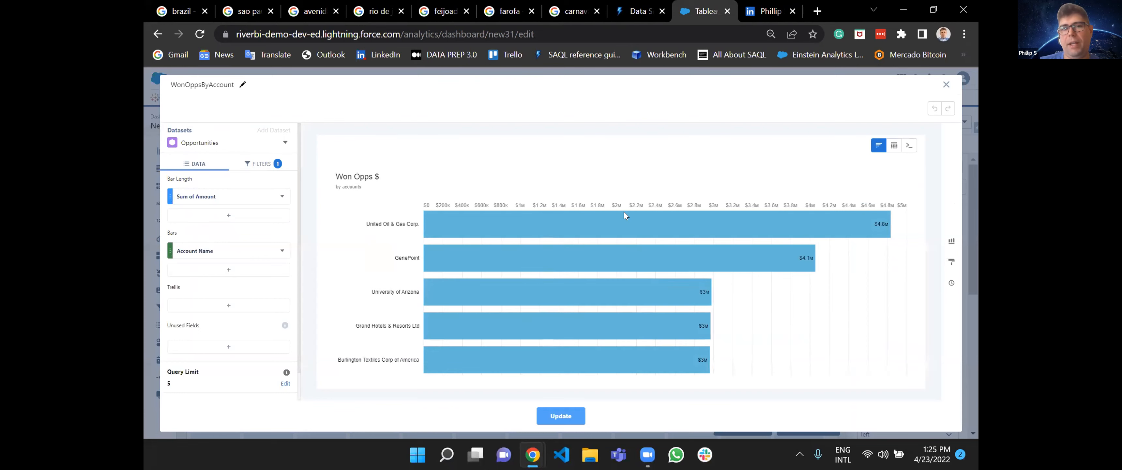
left_click(945, 85)
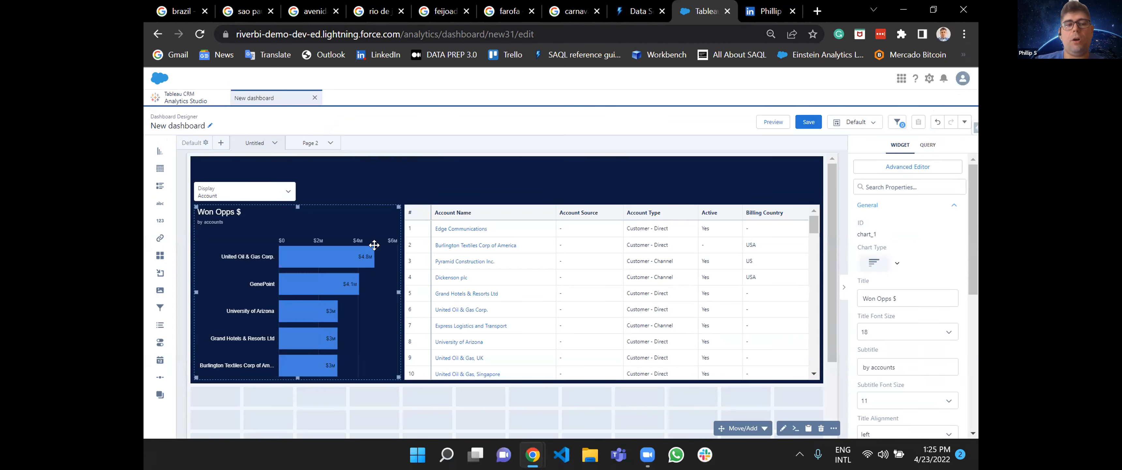
left_click(908, 166)
scroll(587, 231, "down", 5)
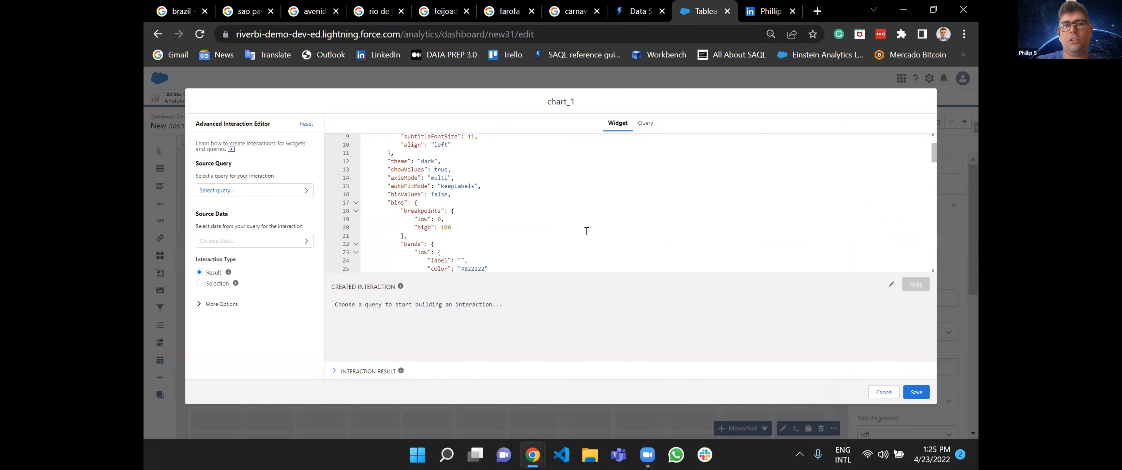
scroll(586, 232, "up", 3)
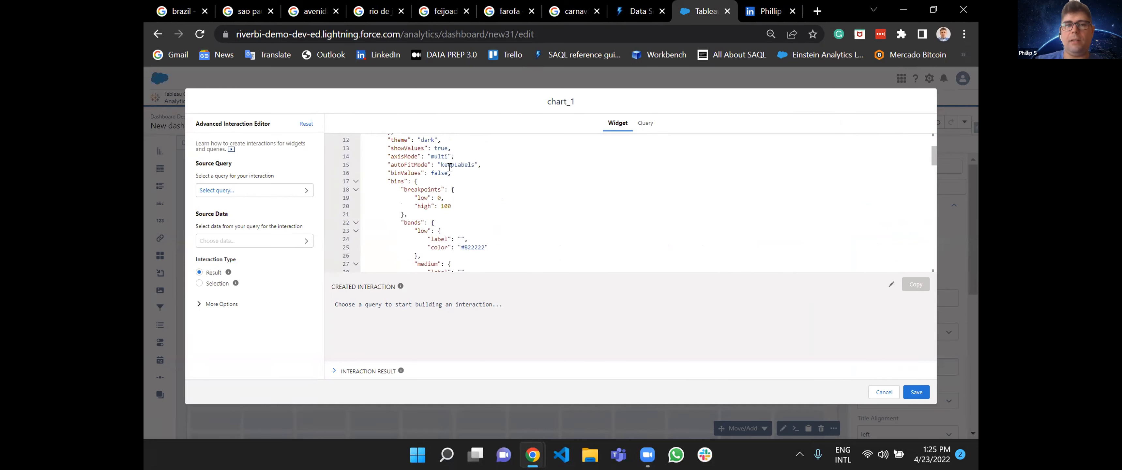
left_click(645, 123)
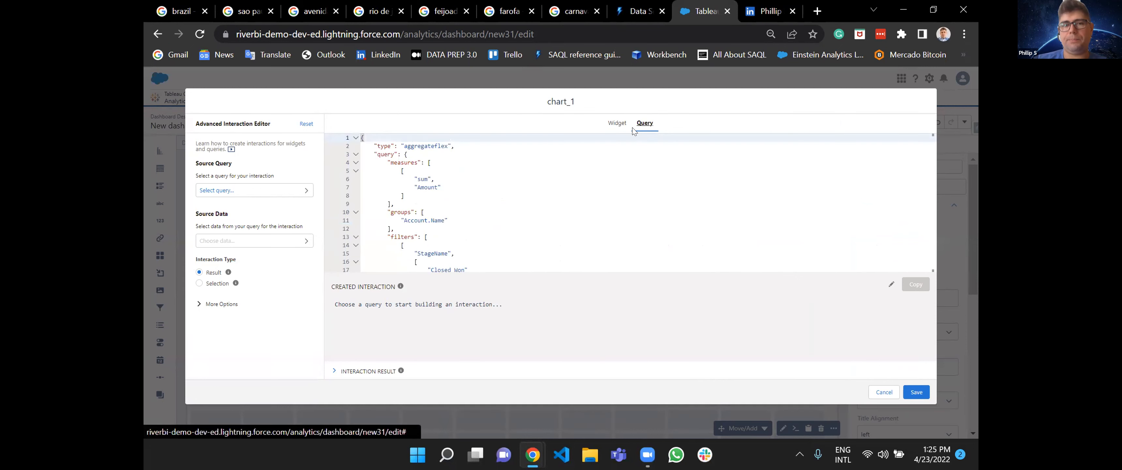
left_click(615, 130)
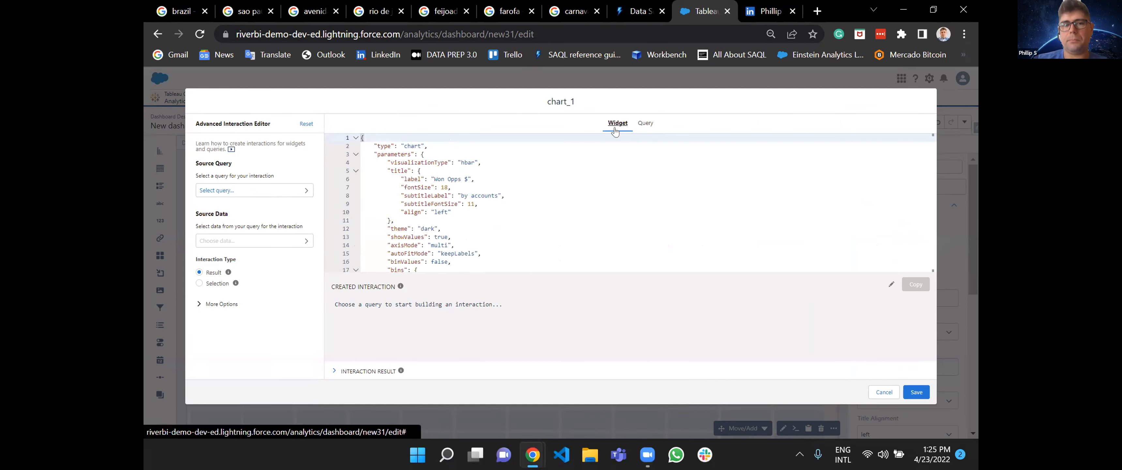
left_click(883, 394)
Try conditional formatting on Measures for the Won Opps $ chart, coloring Sum of Amount light blue and finally red.
scroll(931, 380, "down", 5)
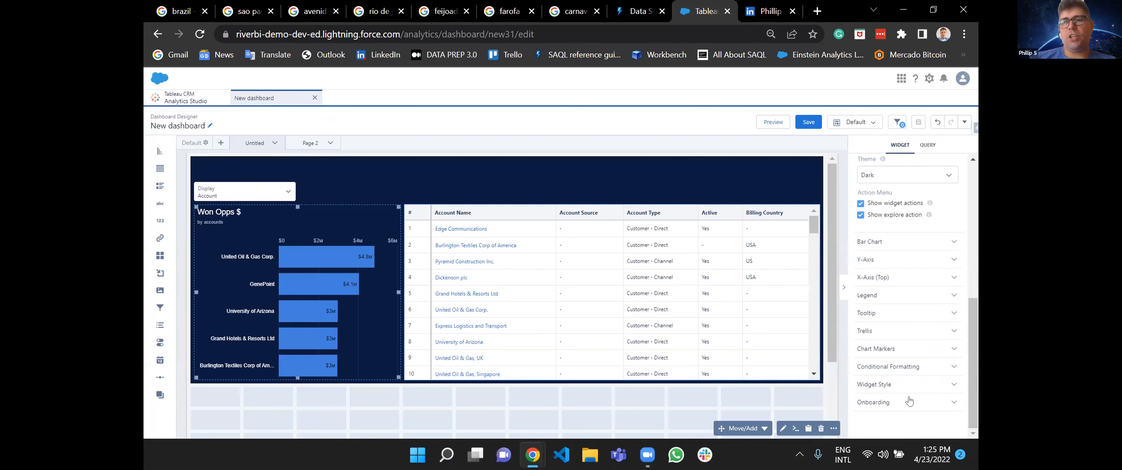
left_click(909, 369)
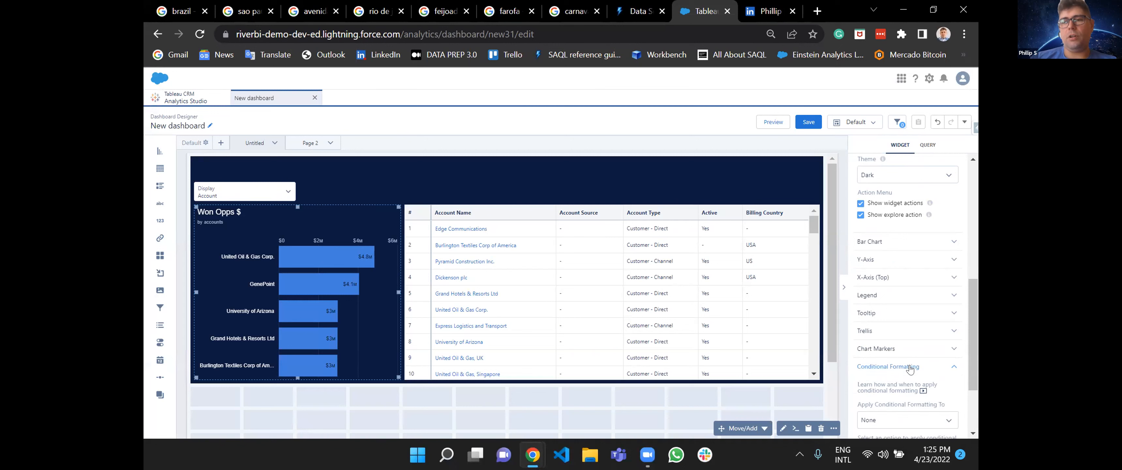
scroll(916, 378, "down", 2)
left_click(902, 323)
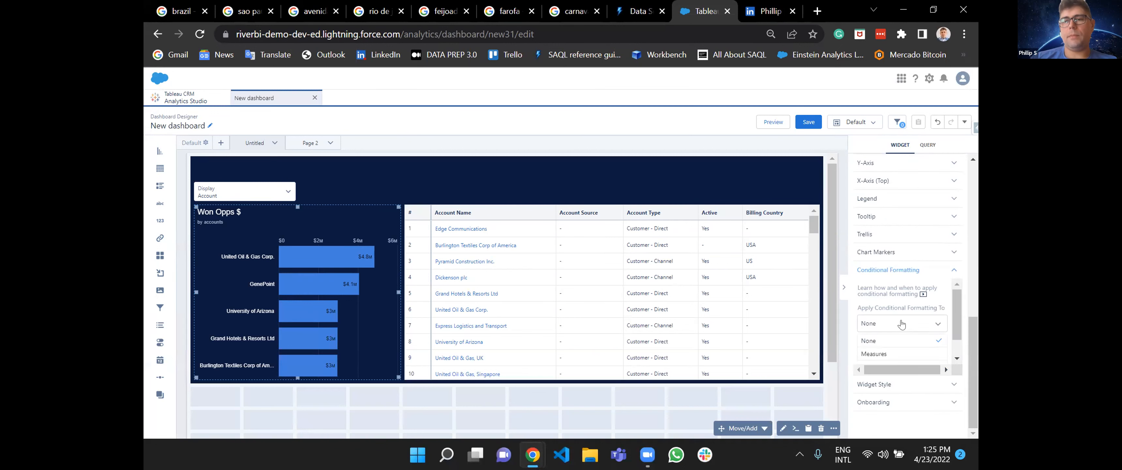
left_click(895, 353)
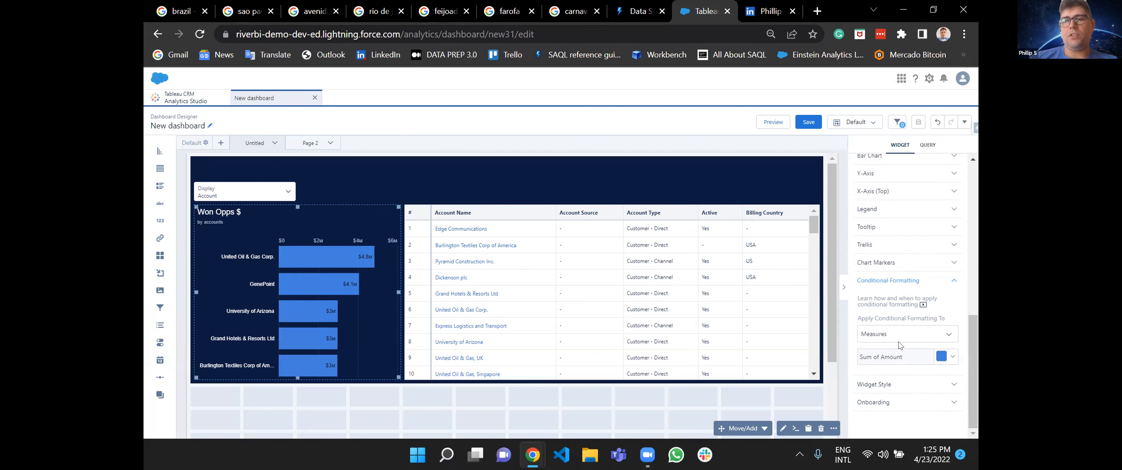
left_click(943, 357)
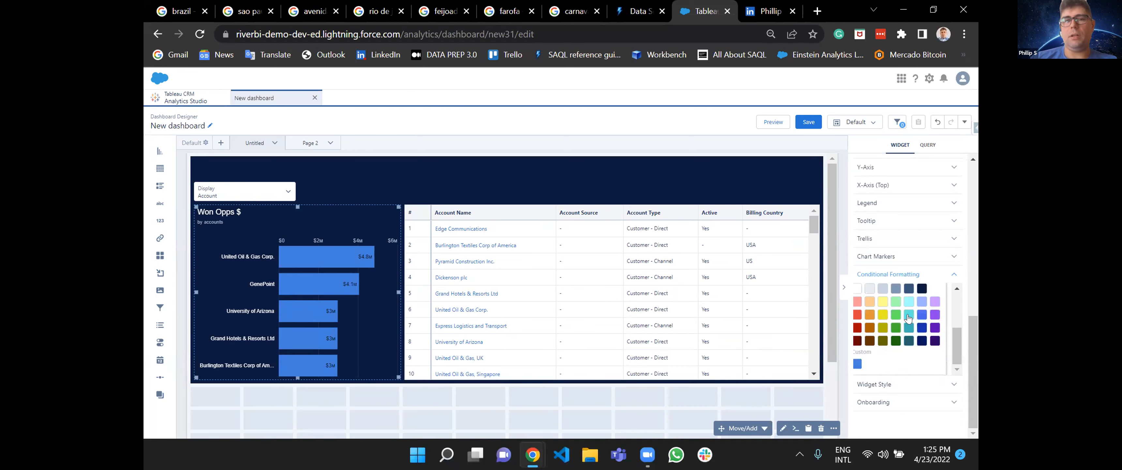
left_click(909, 315)
left_click(856, 313)
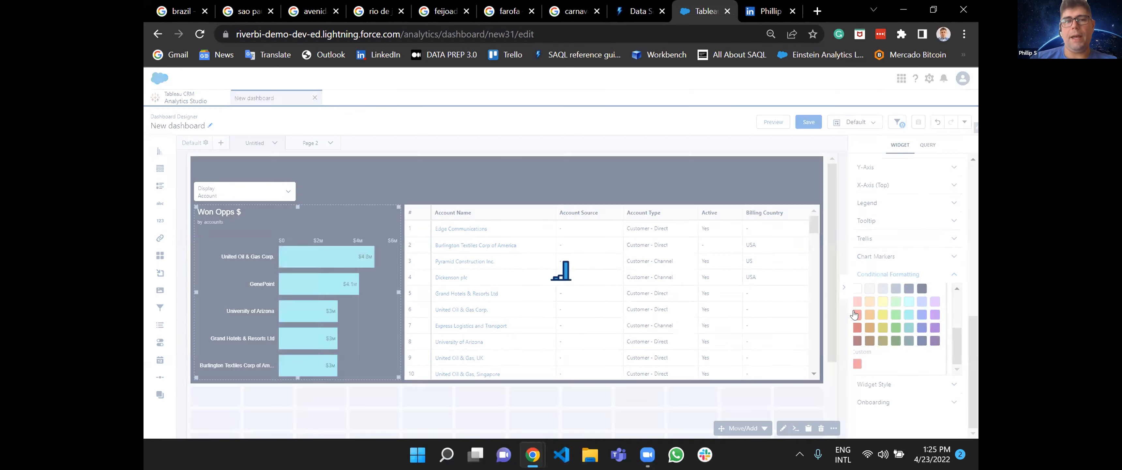
left_click(913, 274)
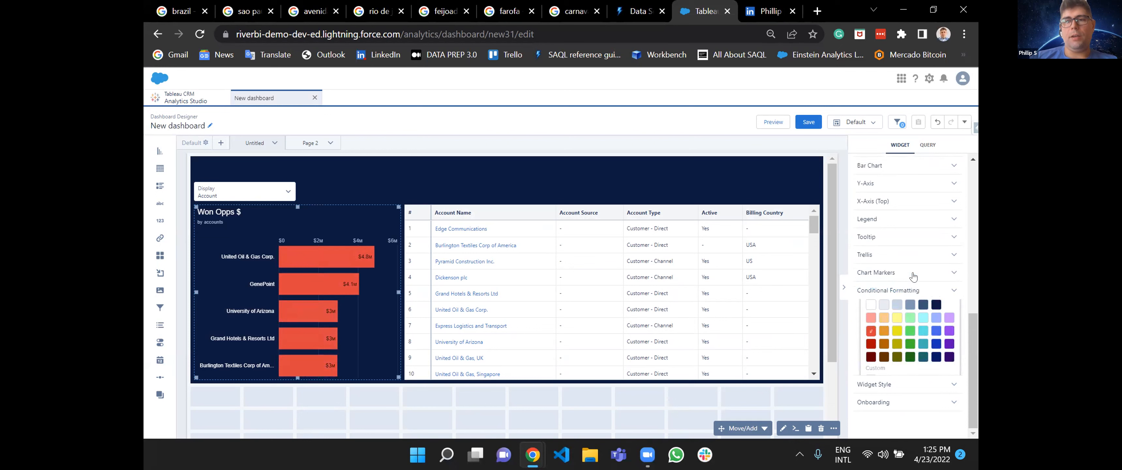
Try conditional formatting of the Won Opps $ bars by Account Name.
left_click(907, 367)
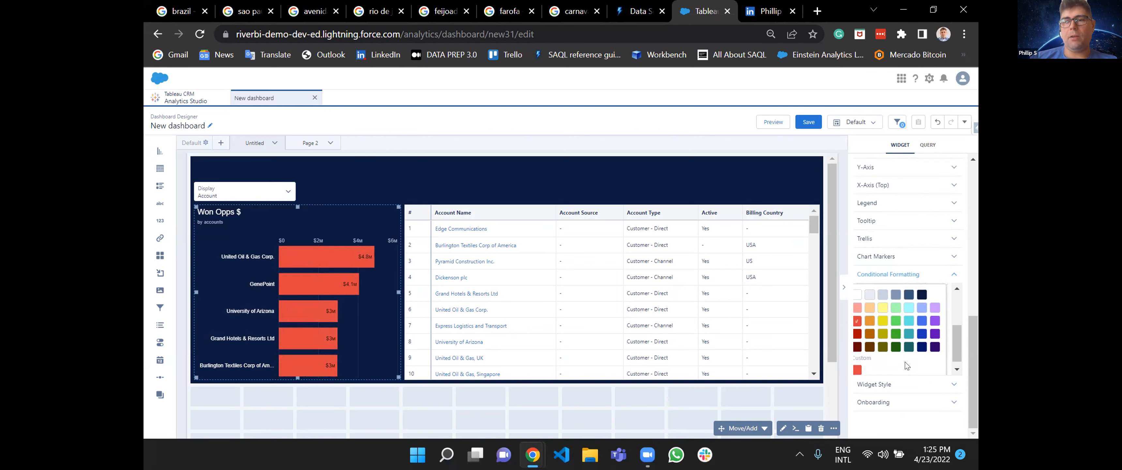
left_click(948, 316)
left_click(907, 337)
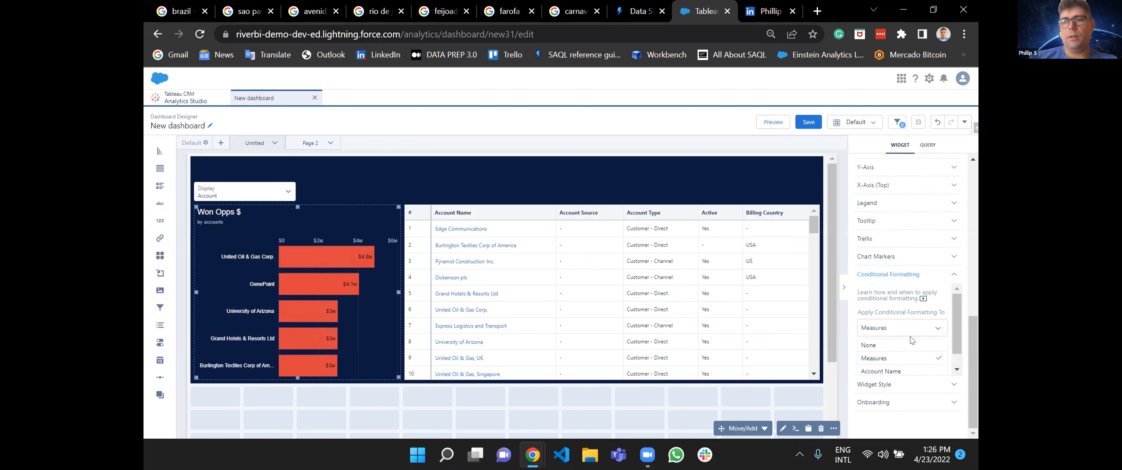
left_click(901, 354)
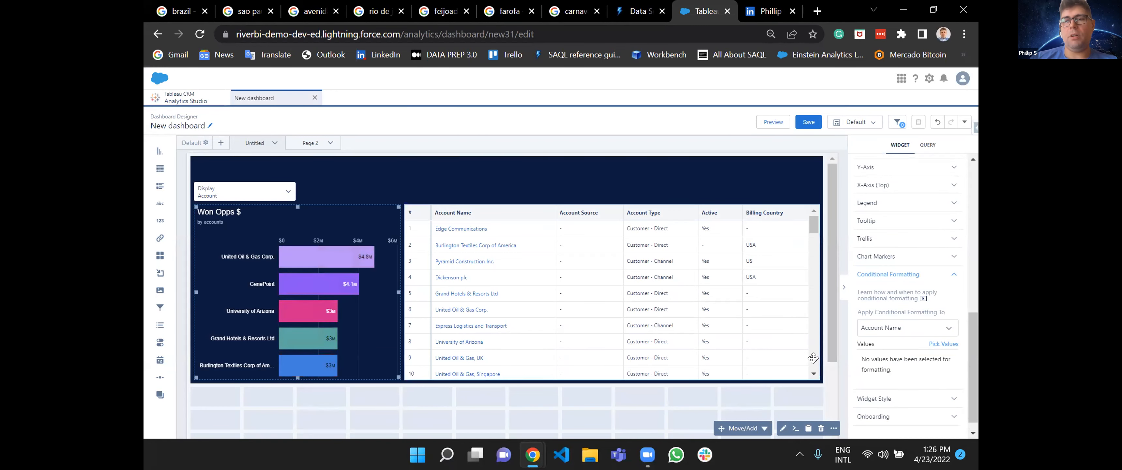
Apply gradient conditional formatting by Sum of Amount to the Won Opps $ chart, with red as low color and green as high color.
left_click(912, 335)
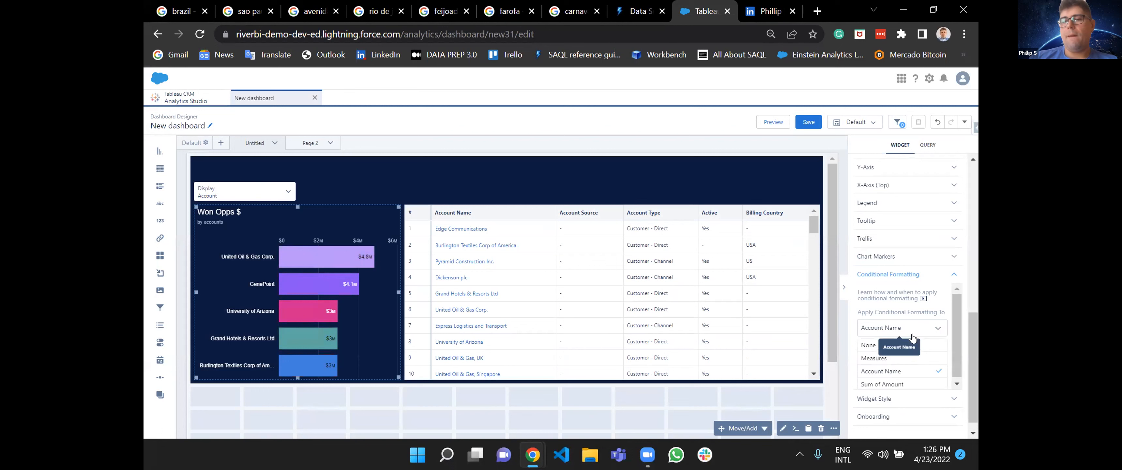
left_click(906, 382)
scroll(928, 382, "down", 1)
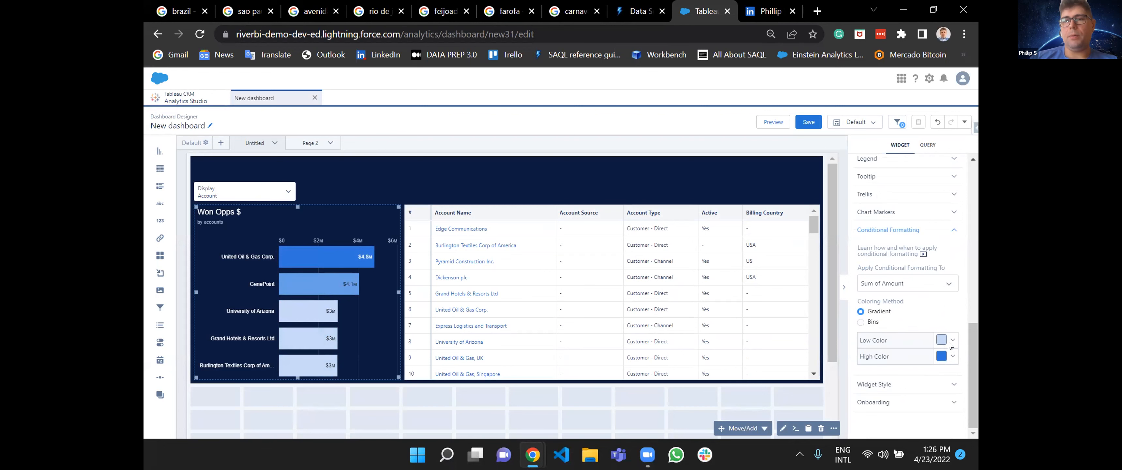
left_click(950, 343)
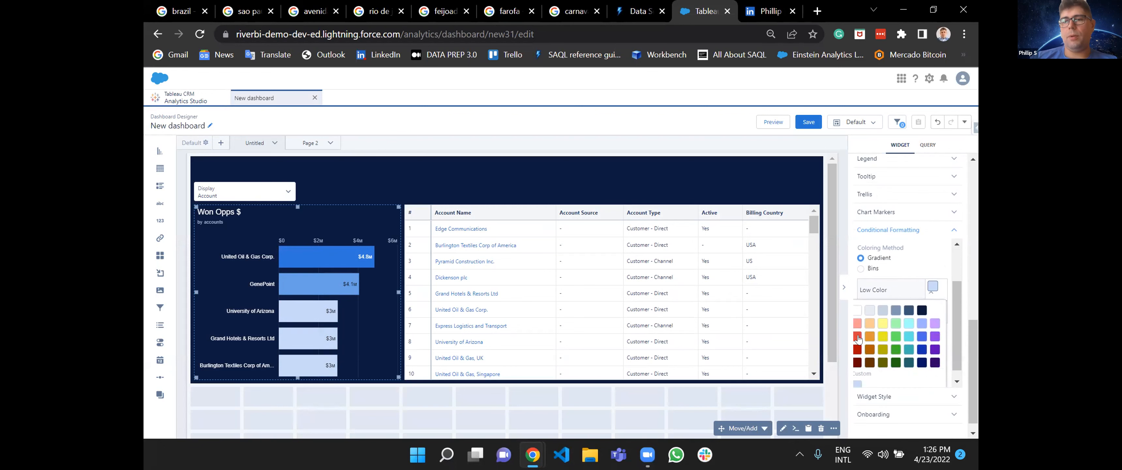
left_click(857, 337)
left_click(949, 297)
left_click(933, 362)
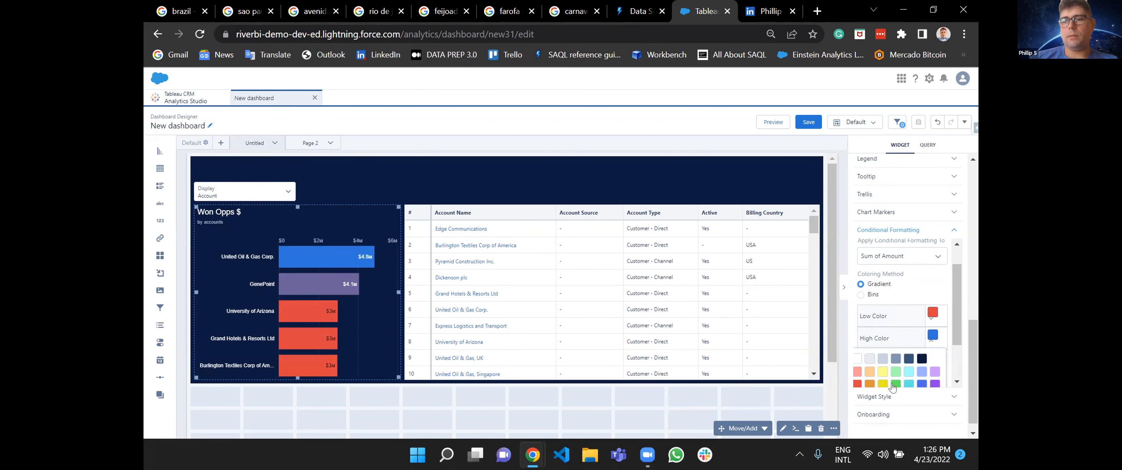
left_click(892, 384)
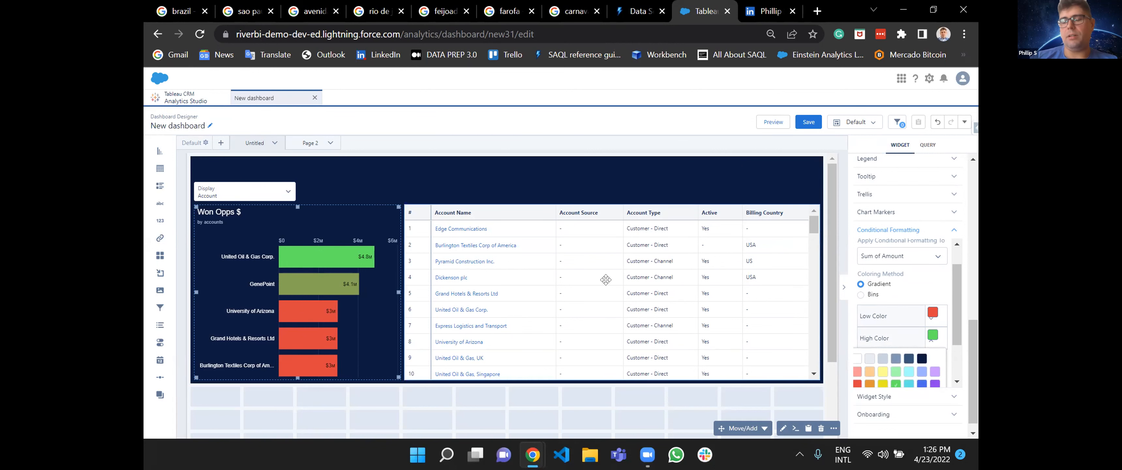
left_click(692, 402)
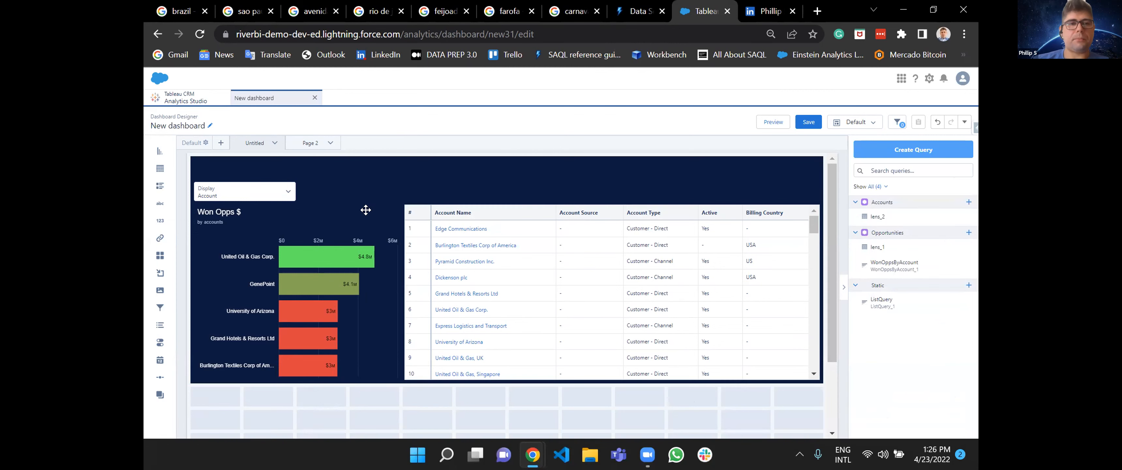
Preview the dashboard, test the chart by setting the Display list to Owner, and return to editing.
left_click(773, 122)
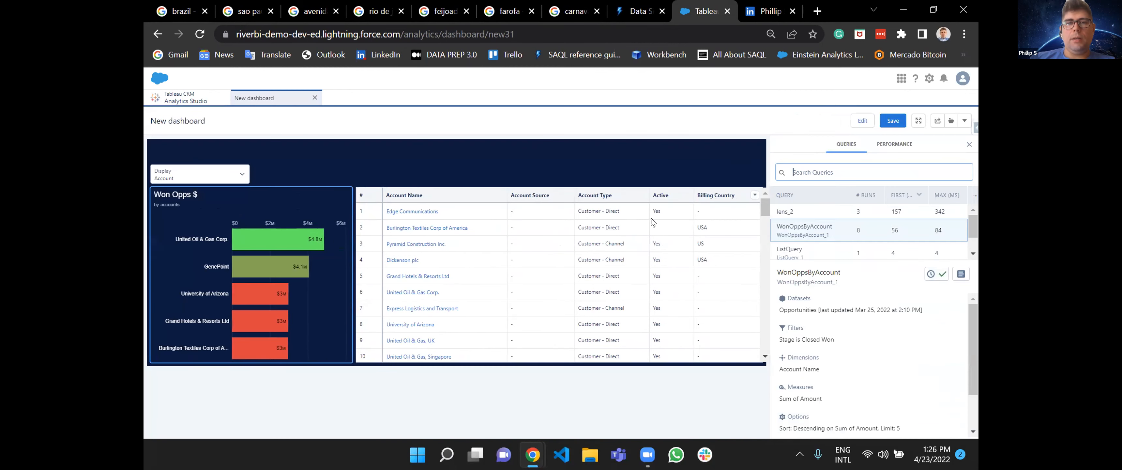
left_click(213, 181)
left_click(177, 239)
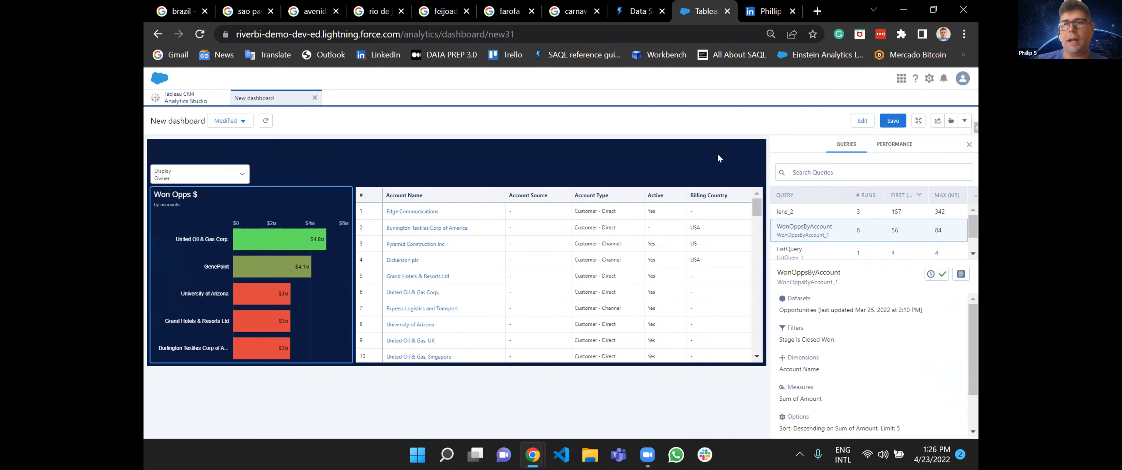
left_click(863, 121)
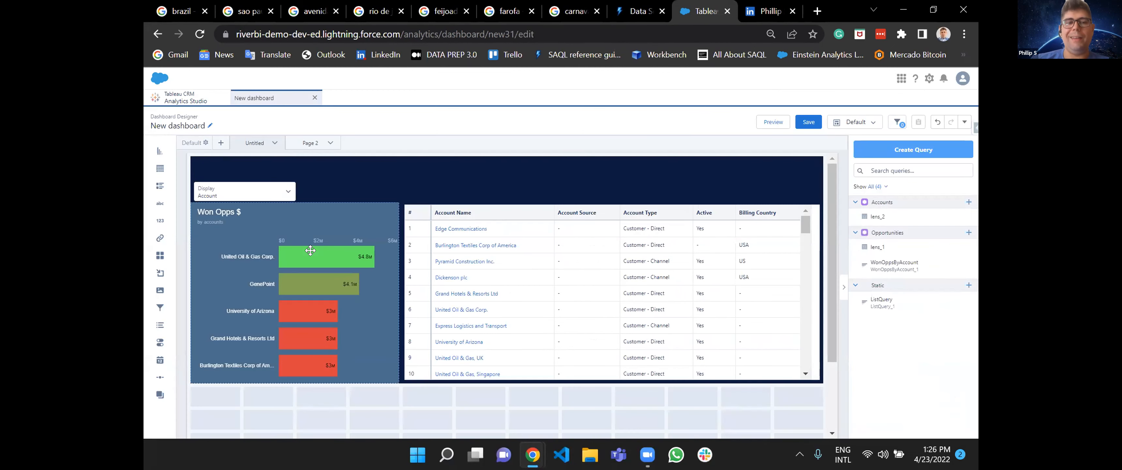
Replace the Account.Name grouping in the Won Opps $ chart's query with {{cell(ListQuery_1.selection, 0, \"Text2\").asString()}} and save the change.
double_click(311, 250)
left_click(947, 85)
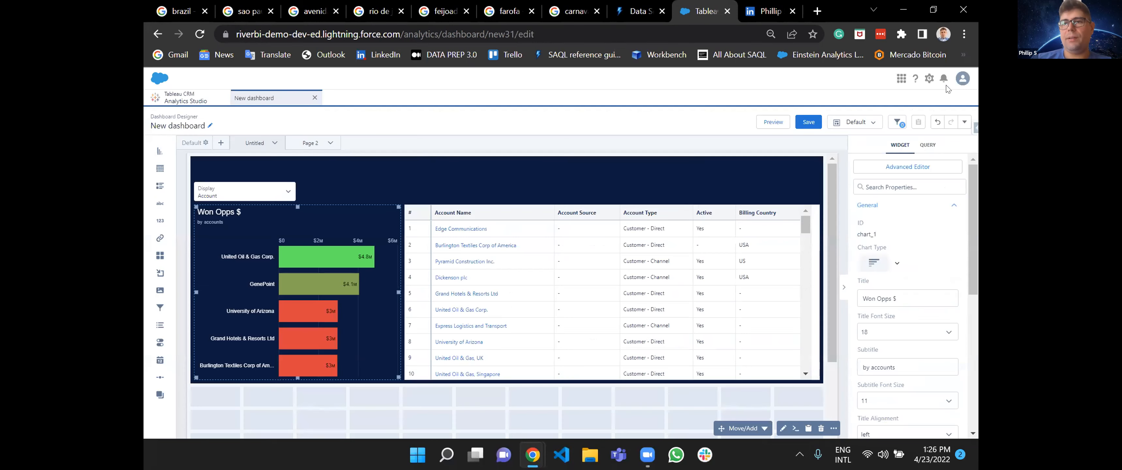
left_click(908, 168)
left_click(644, 123)
left_click_drag(445, 220, 406, 220)
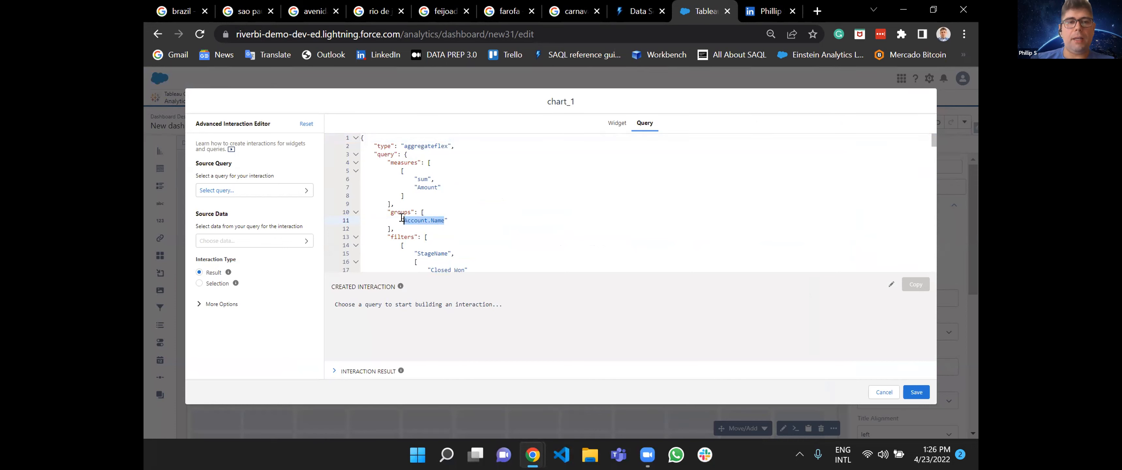
type("{{cell(ListQuery_1.selection, 0, \\\"Text2\\\").asString()}}")
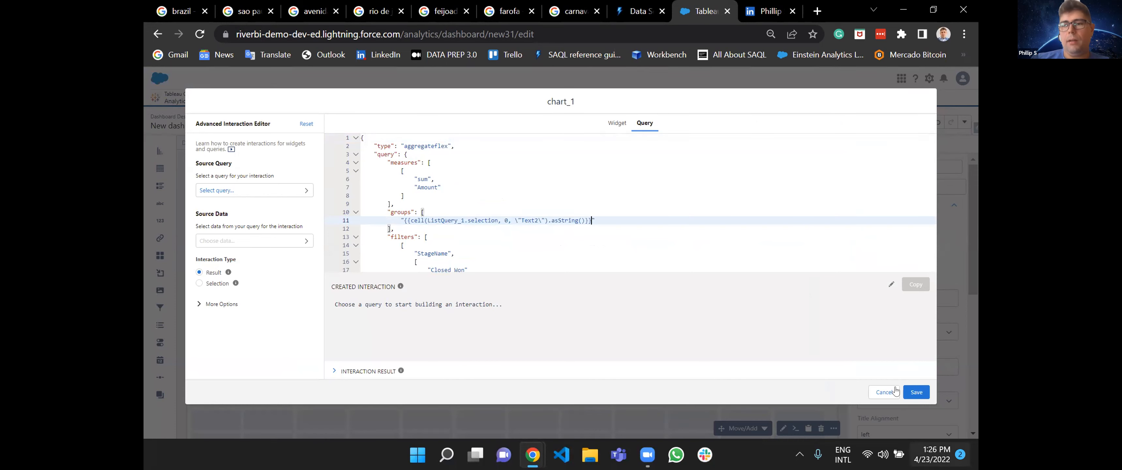
left_click(915, 393)
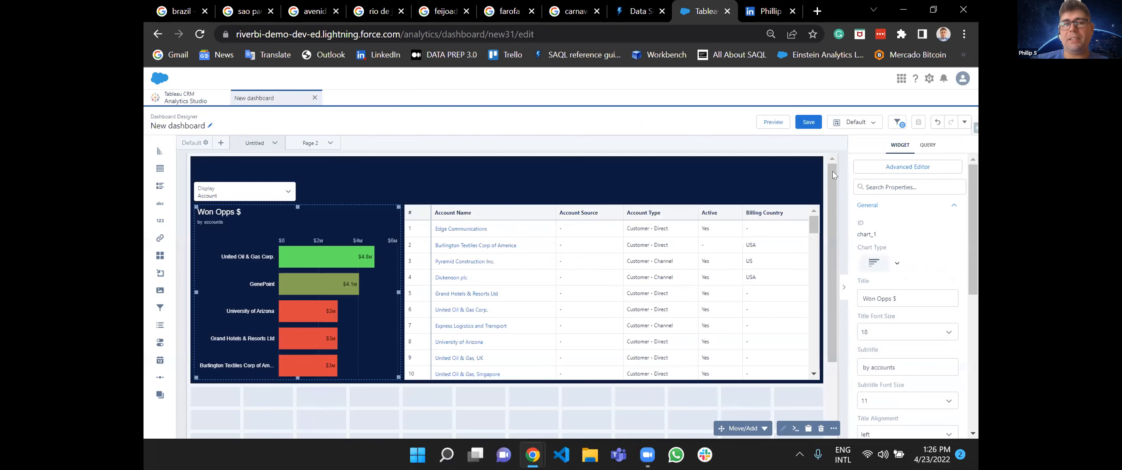
Preview the dashboard and test the Won Opps $ chart by switching Display between Owner, Account Industry and Account.
left_click(773, 121)
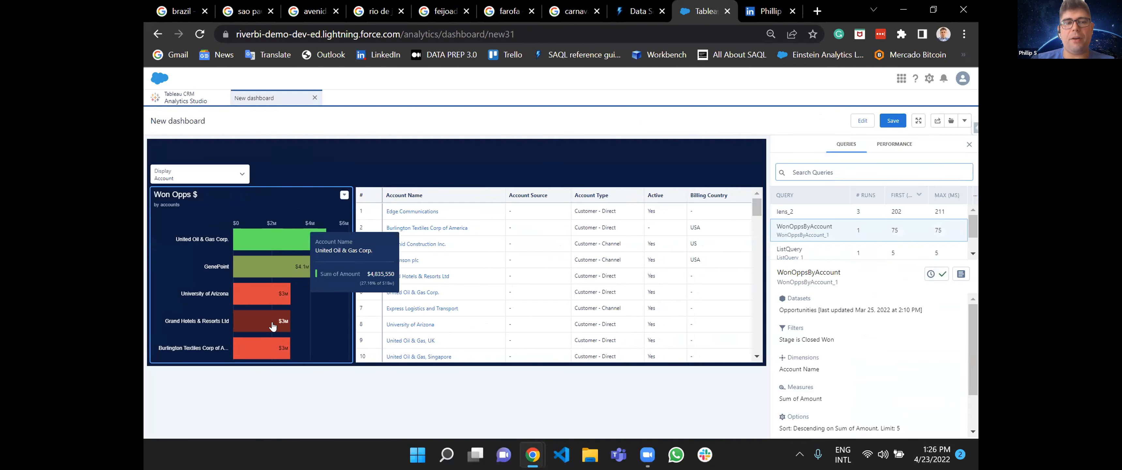
left_click(224, 173)
left_click(180, 242)
left_click(179, 177)
left_click(179, 256)
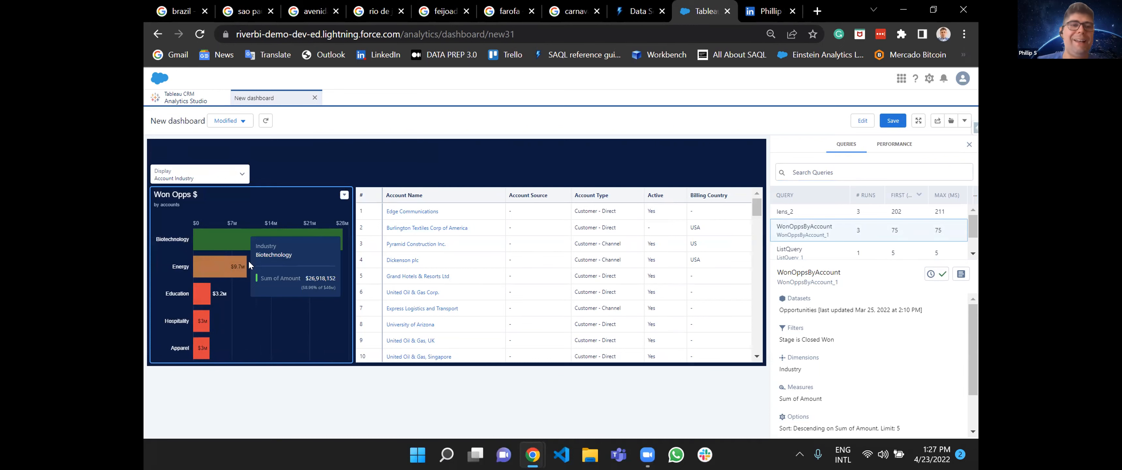
left_click(220, 178)
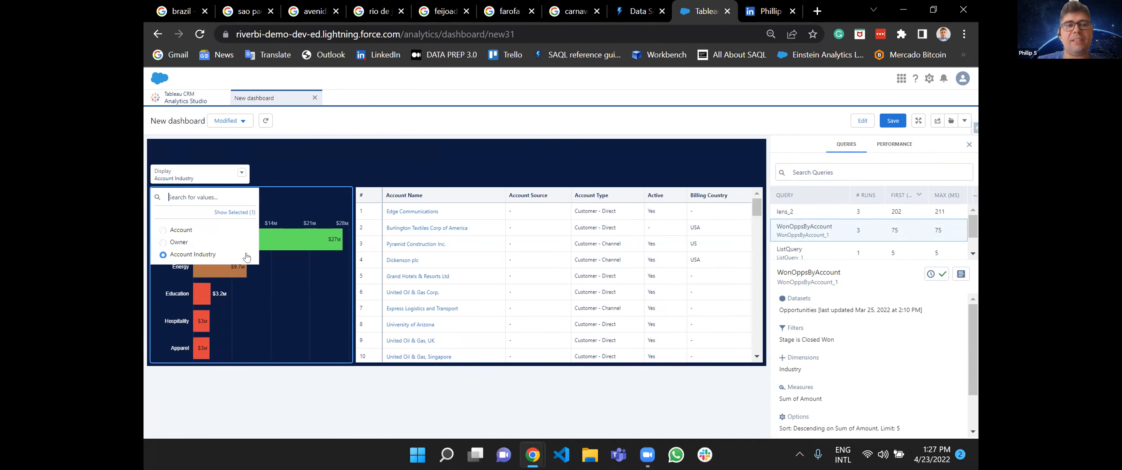
left_click(177, 242)
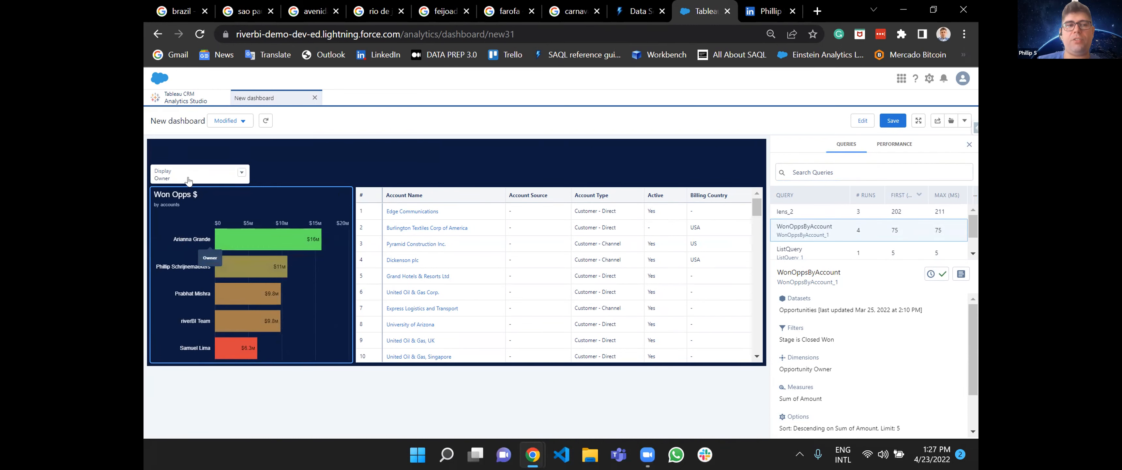
left_click(188, 181)
left_click(173, 233)
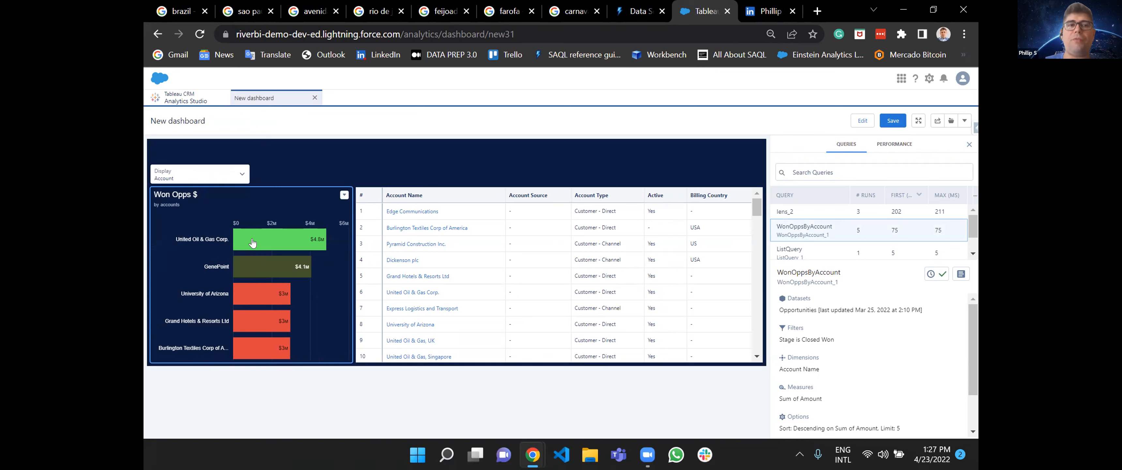
Recheck the chart's gradient colors across the Display options, finishing on Account Industry, and return to editing the dashboard.
left_click(199, 174)
left_click(188, 249)
left_click(198, 174)
left_click(202, 193)
left_click(204, 179)
left_click(183, 226)
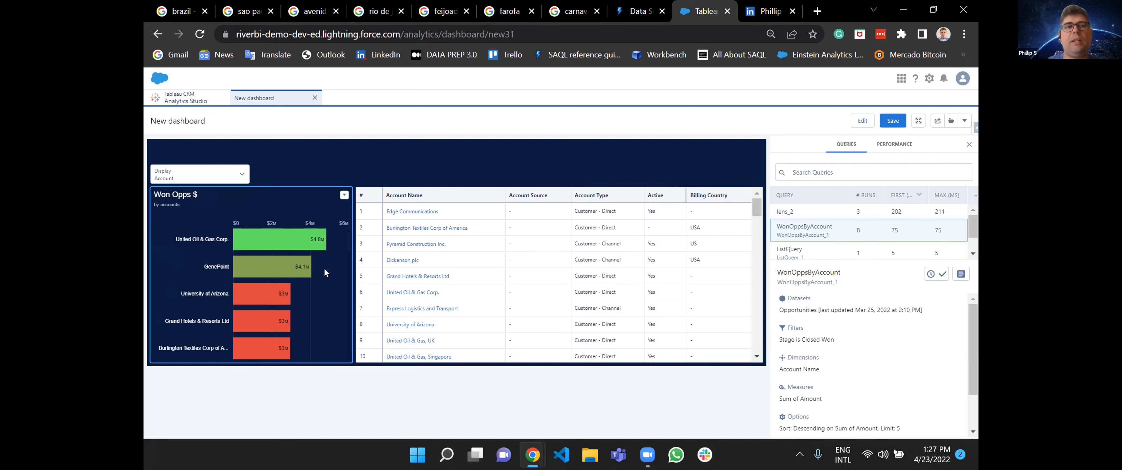
left_click(241, 173)
left_click(176, 241)
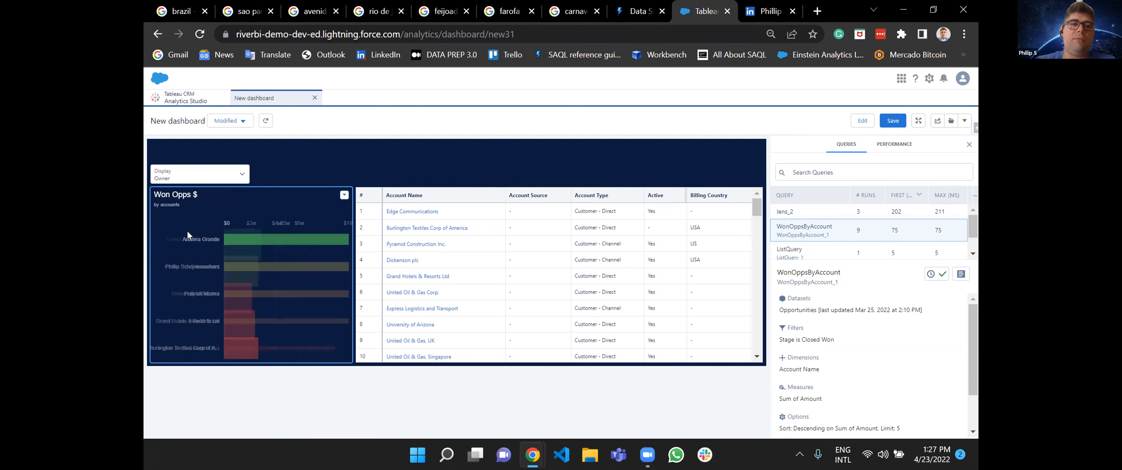
left_click(192, 173)
left_click(176, 224)
left_click(192, 180)
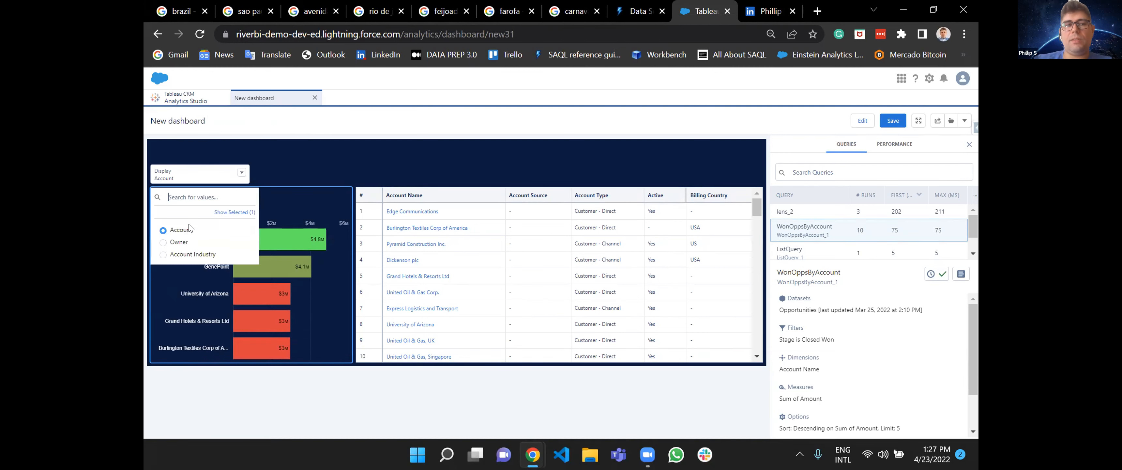
left_click(181, 251)
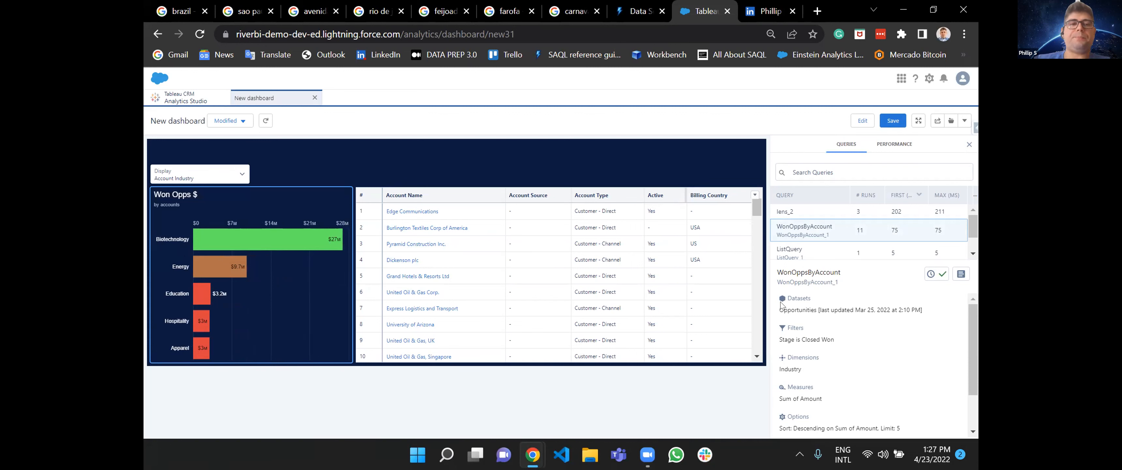
left_click(862, 120)
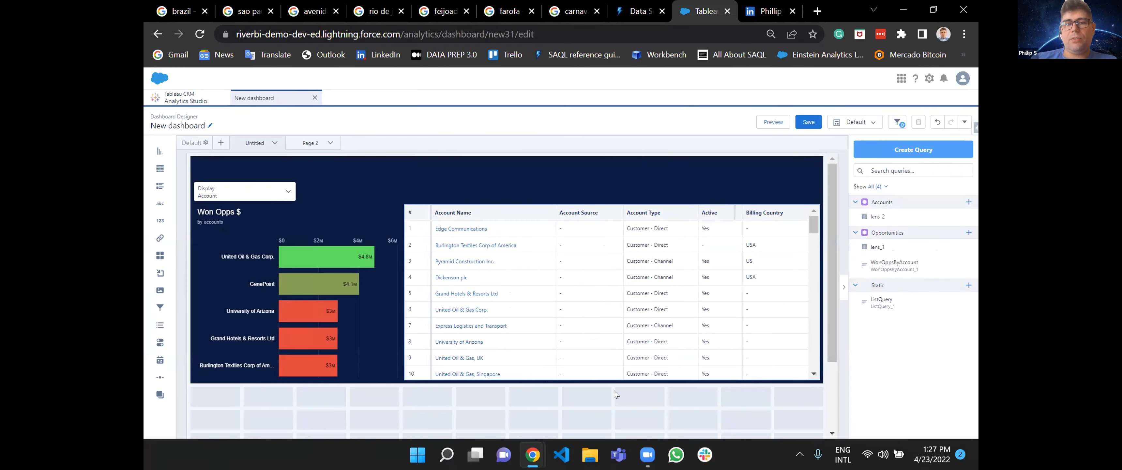
left_click(969, 234)
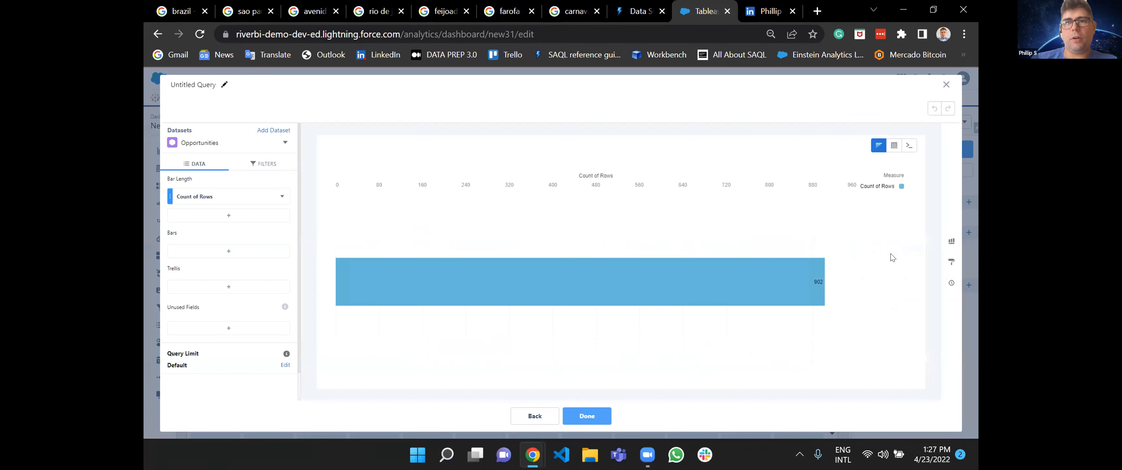
left_click(946, 85)
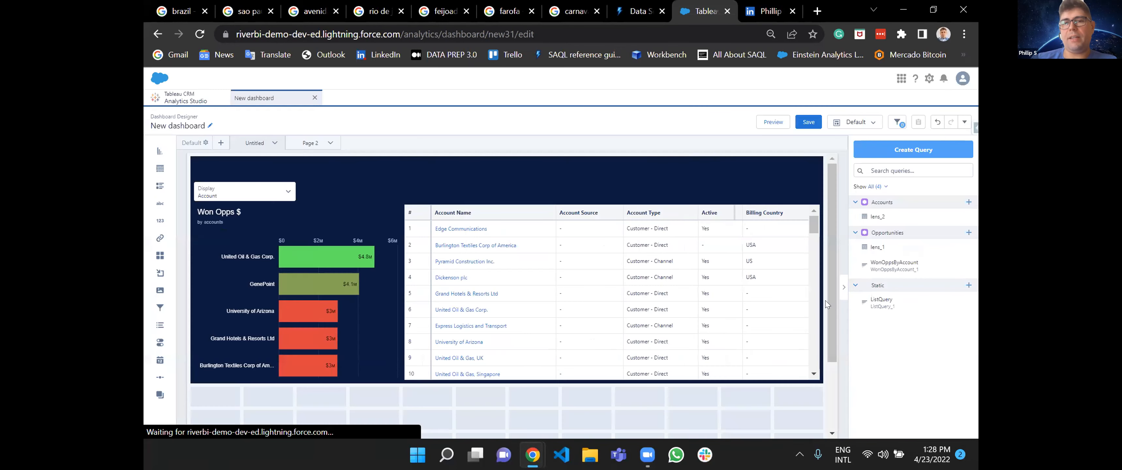
scroll(796, 356, "down", 2)
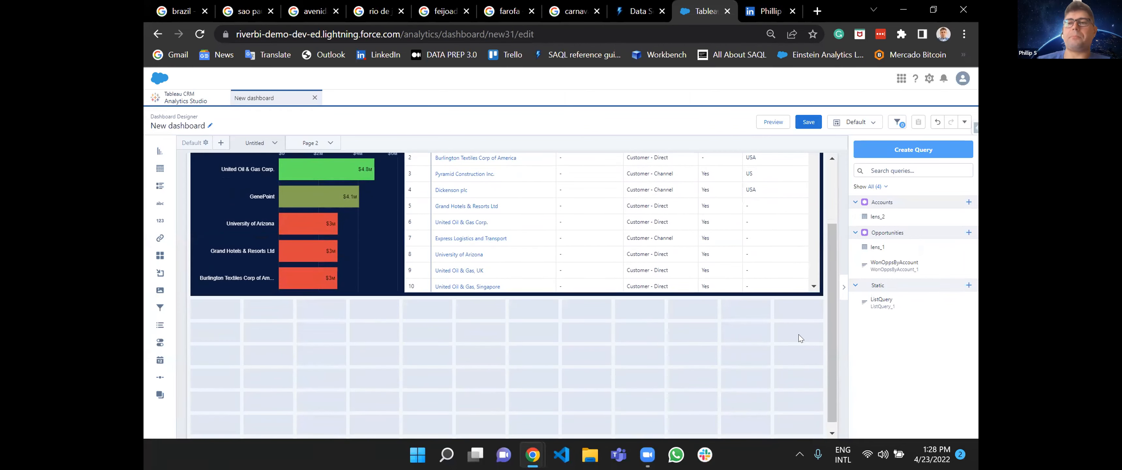
left_click(922, 149)
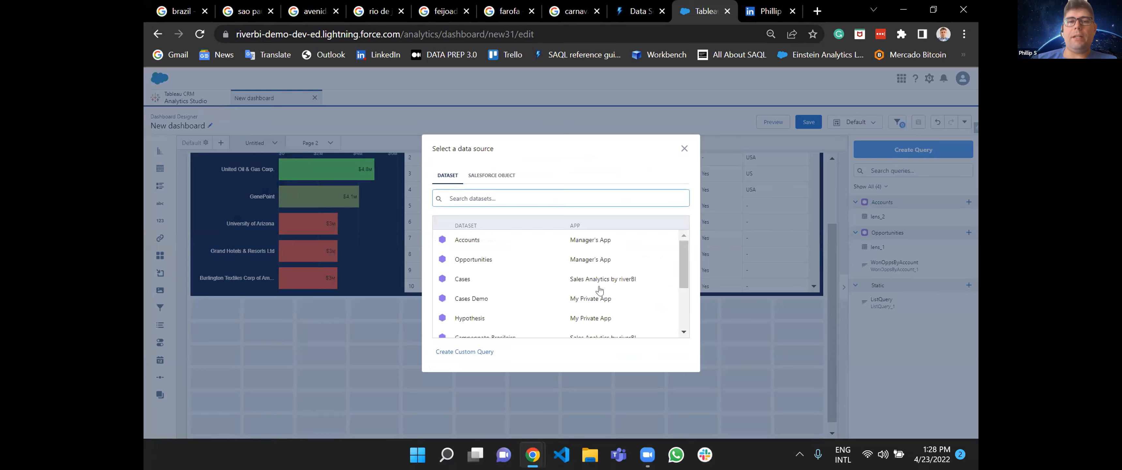
left_click(519, 262)
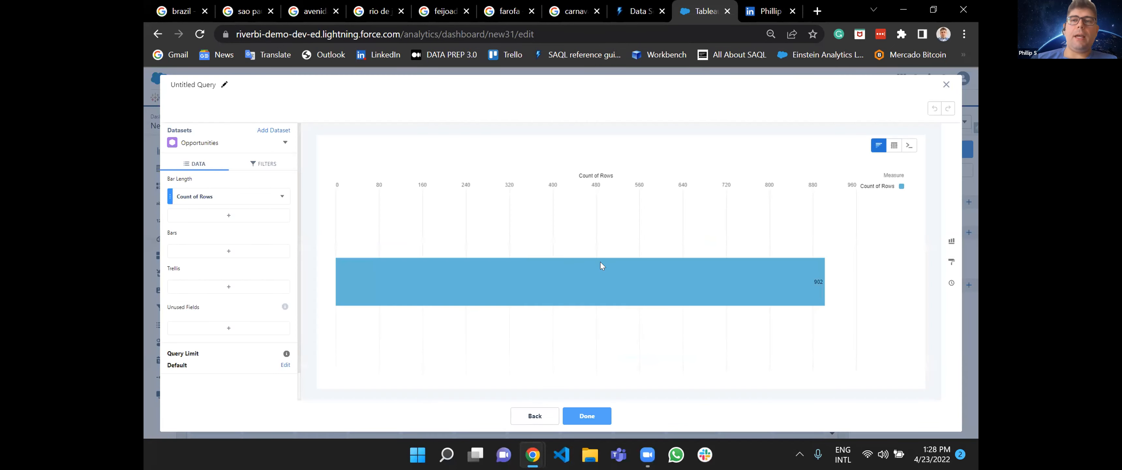
left_click(910, 148)
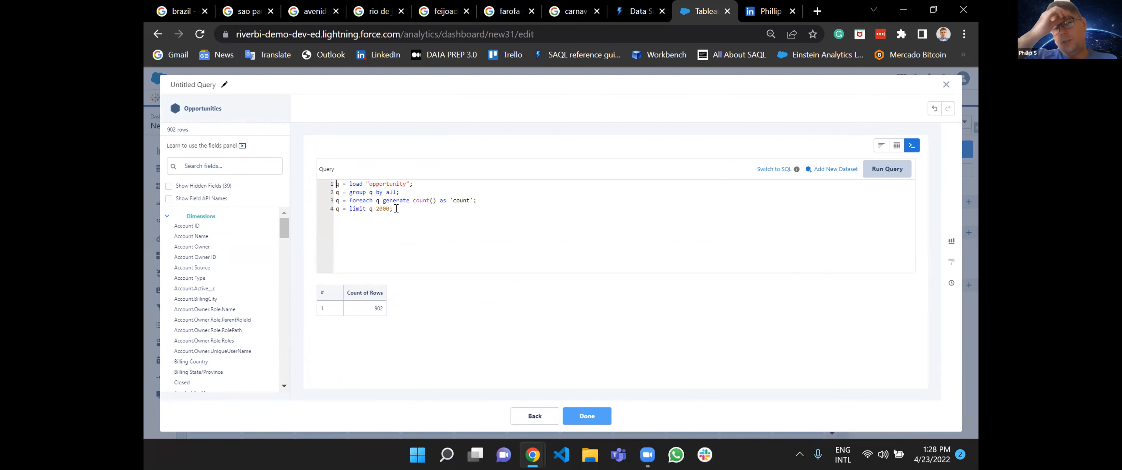
left_click_drag(409, 196, 419, 182)
key("BackSpace")
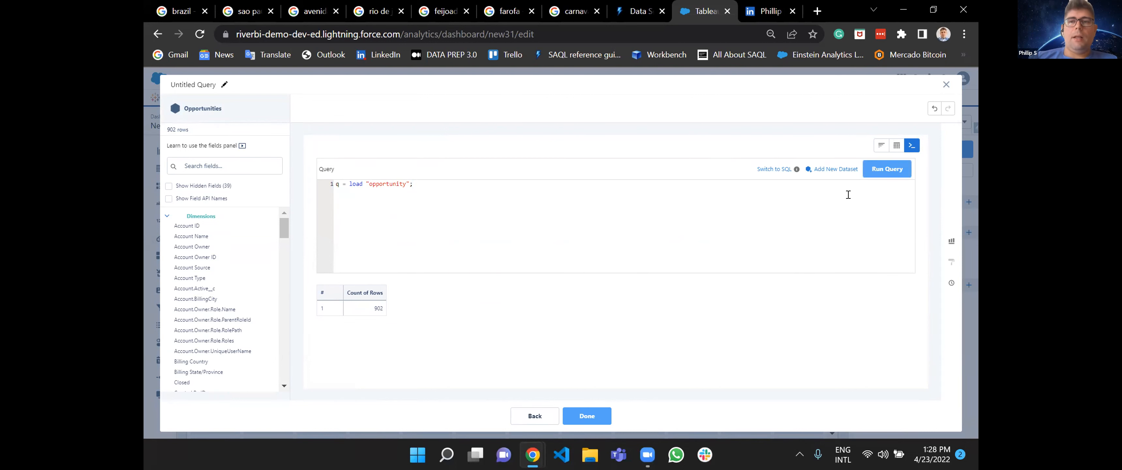
left_click(946, 84)
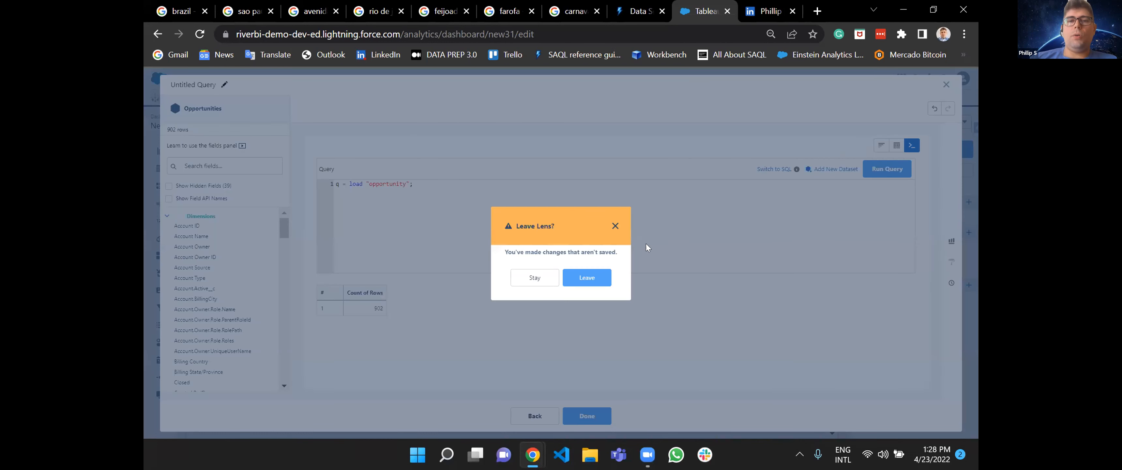
left_click(586, 277)
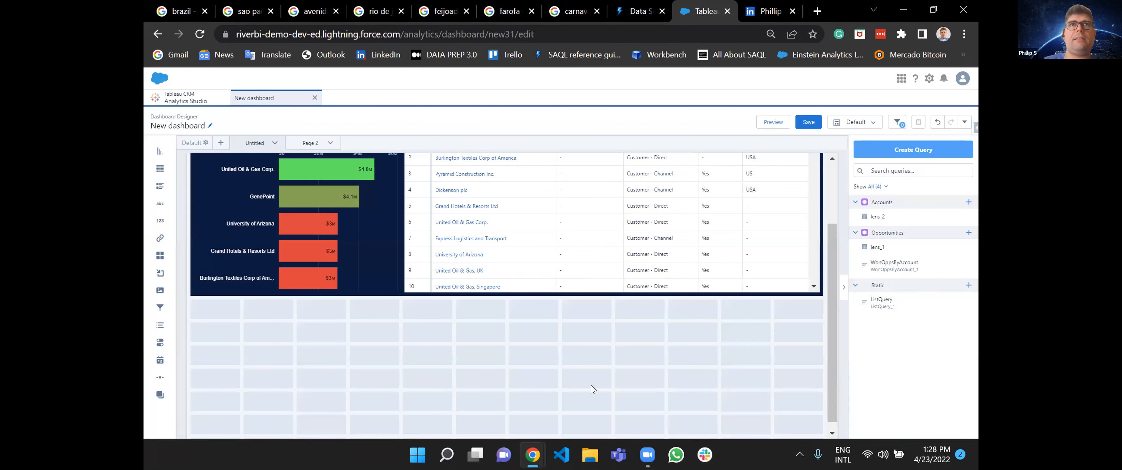
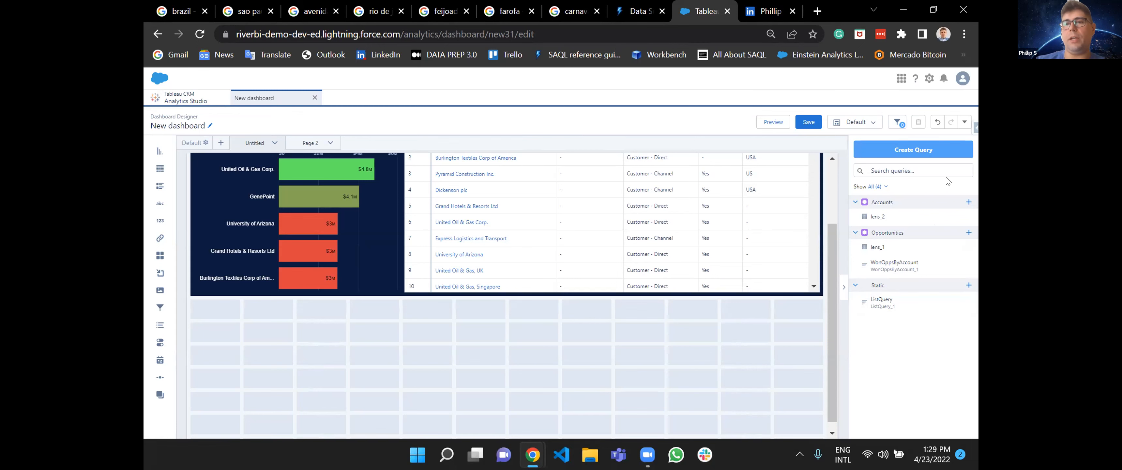
Create a new query from the Cases dataset and save it with its default row count.
left_click(935, 152)
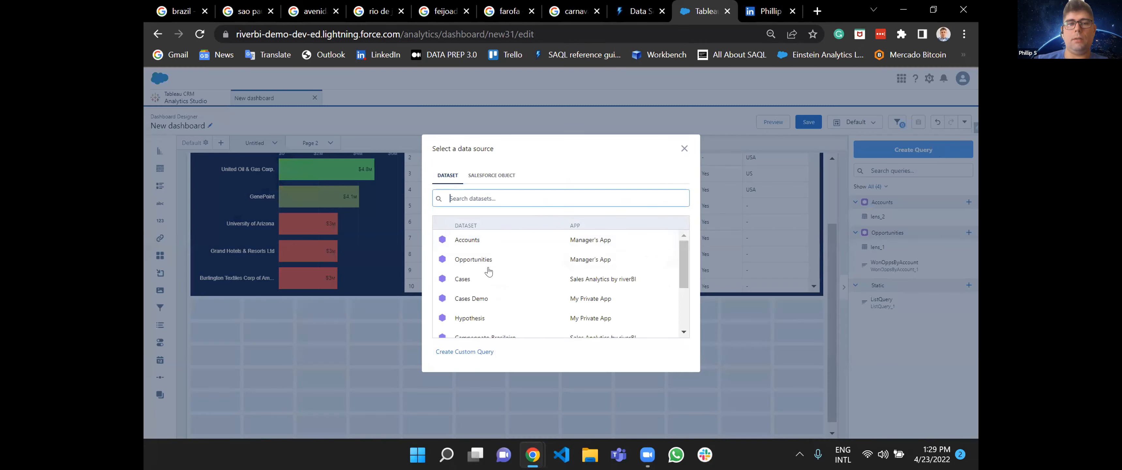
left_click(548, 278)
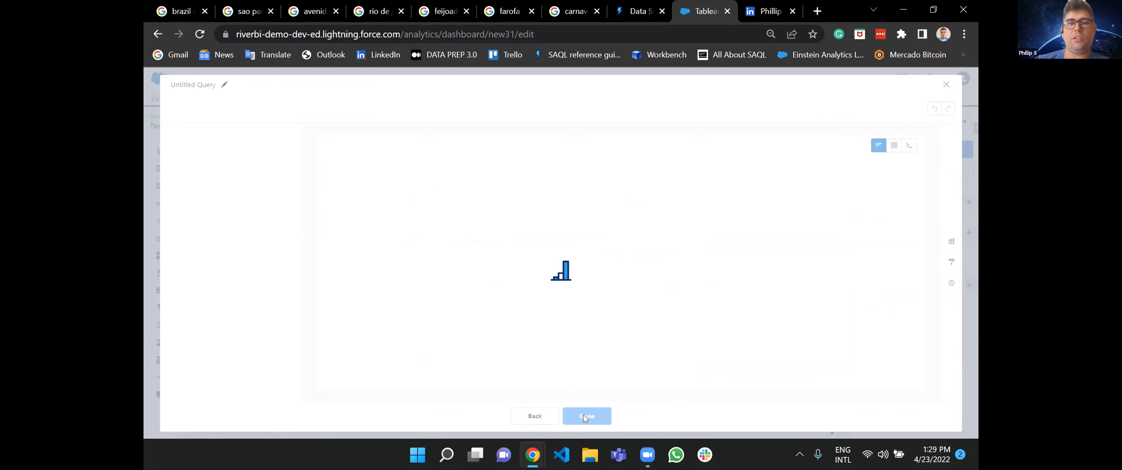
left_click(586, 415)
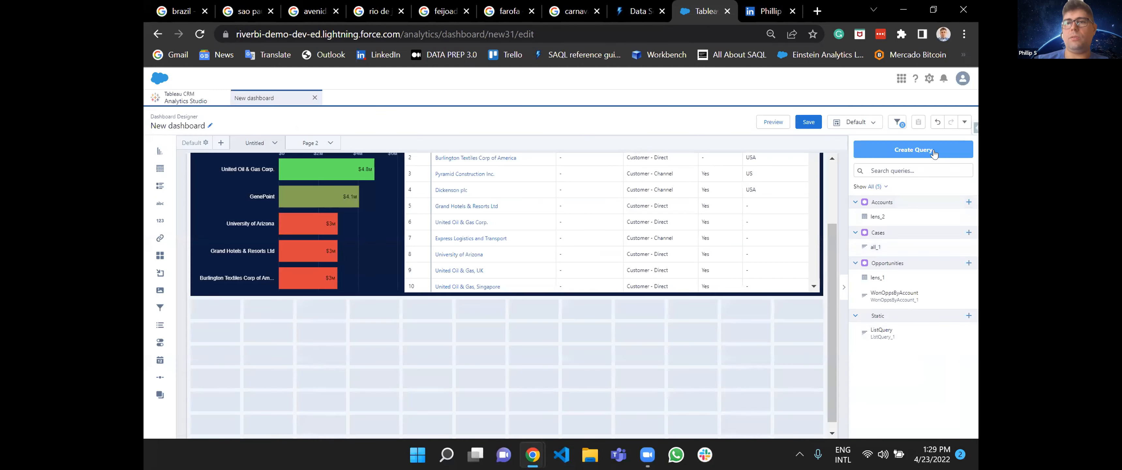
Start another query on the Cases dataset in SAQL and change its grouping from all to 'Account.Name'.
left_click(935, 152)
left_click(489, 241)
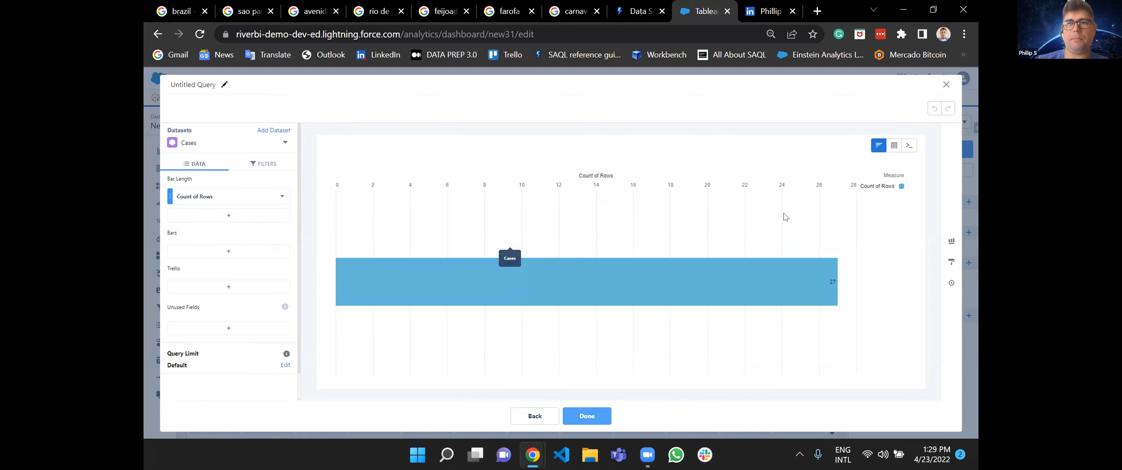
left_click(909, 146)
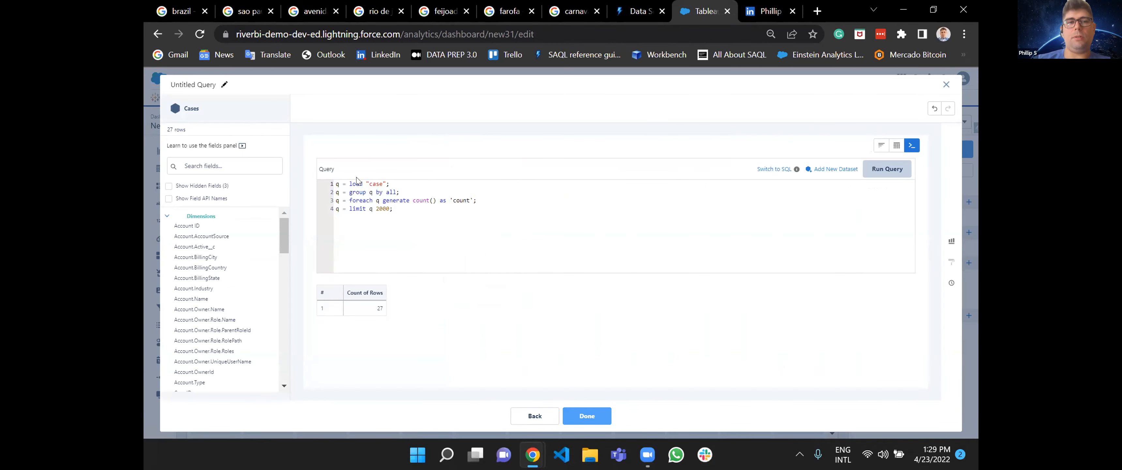
left_click_drag(392, 209, 395, 182)
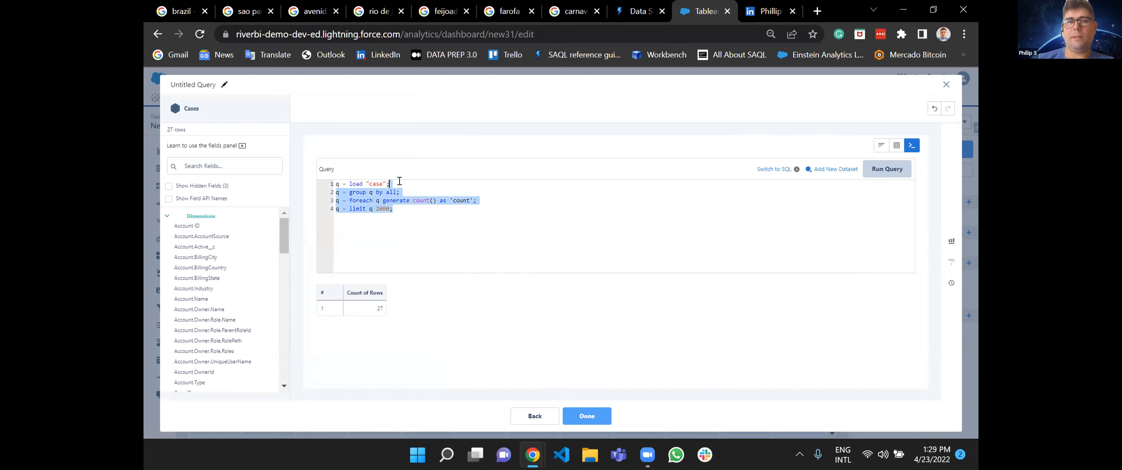
left_click(401, 188)
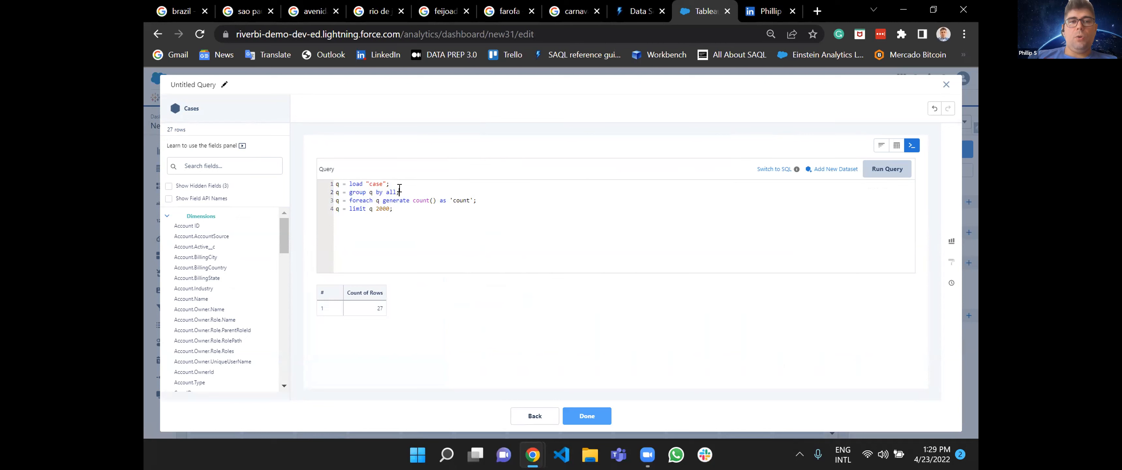
key("BackSpace")
key("BackSpace")
key("BackSpace")
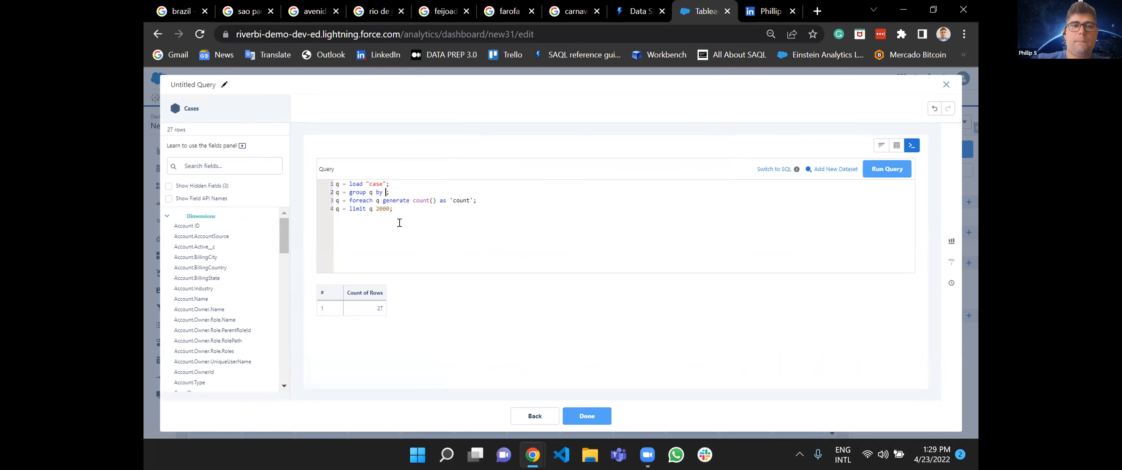
type("'Account.Name")
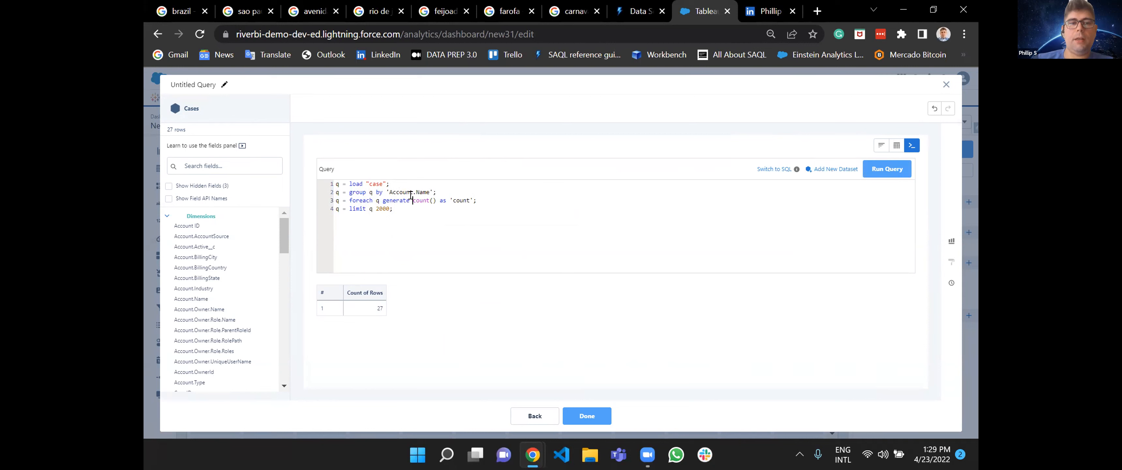
Add 'Account.Name' before count() in the foreach statement, run the query and review the resulting rows.
key("ctrl+shift+End")
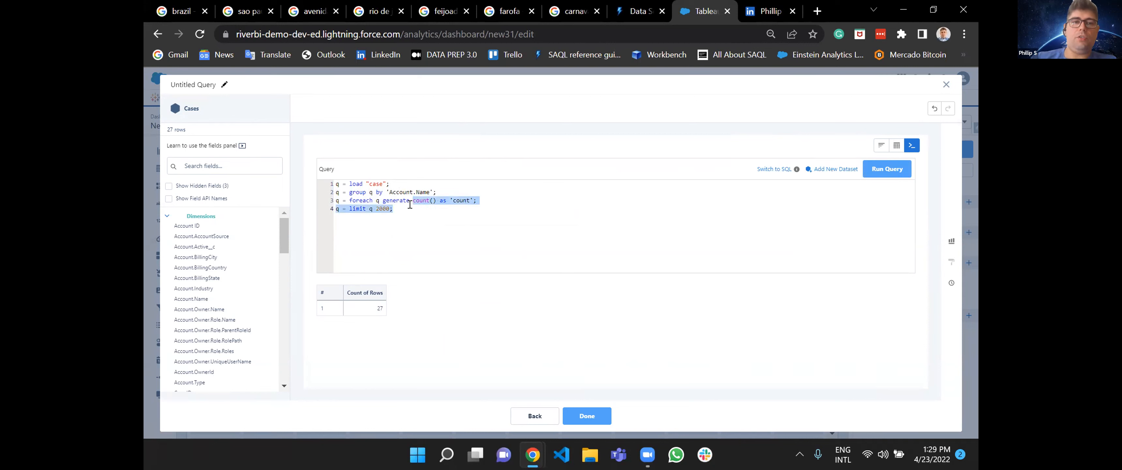
key("Left")
type("A")
key("BackSpace")
type("'Account.Name',")
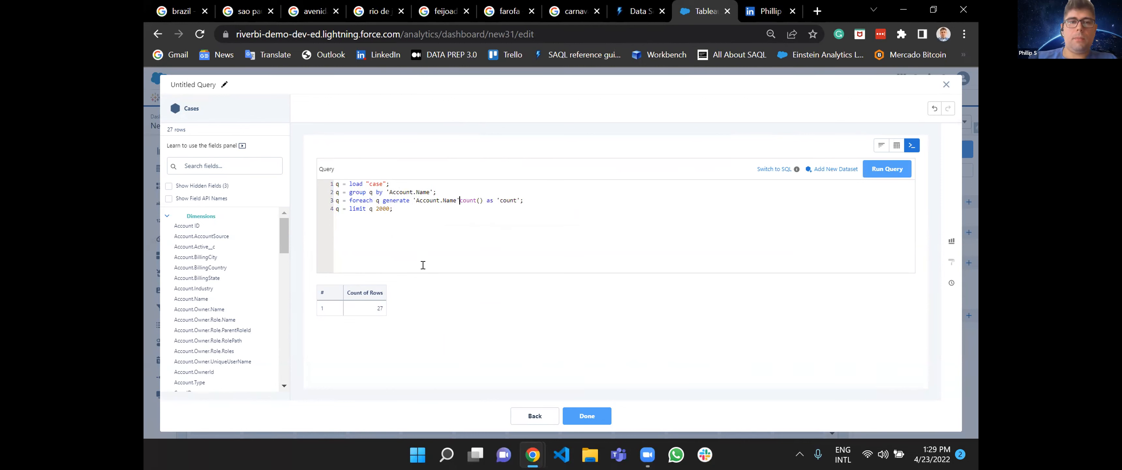
left_click(891, 171)
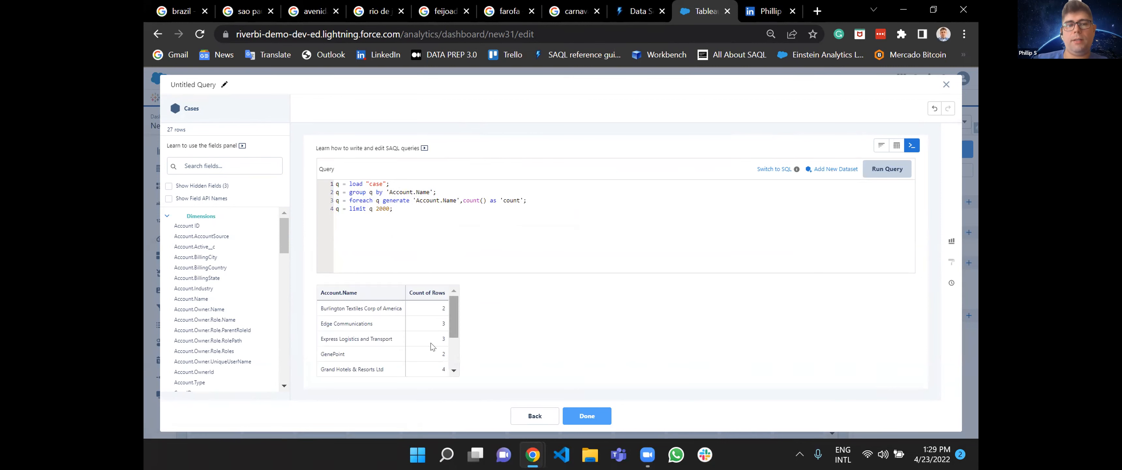
scroll(393, 358, "down", 3)
scroll(394, 361, "up", 3)
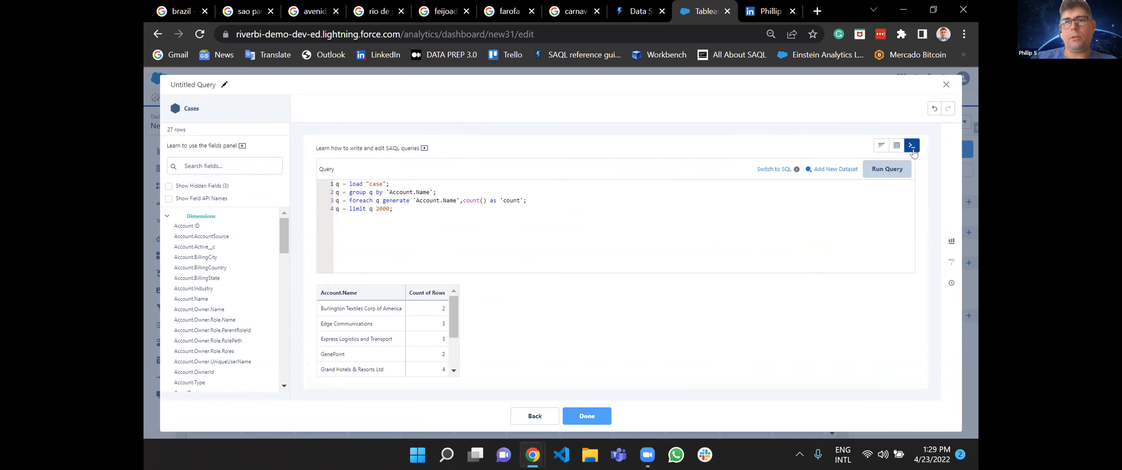
View the query as a chart, hide Account.Name, restore it to the bars, and return to the SAQL editor.
left_click(882, 145)
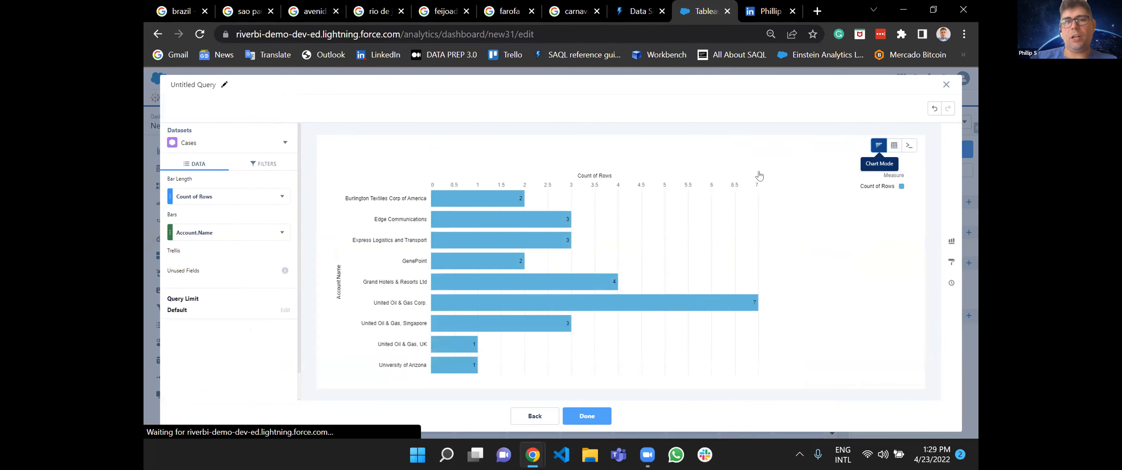
left_click(282, 196)
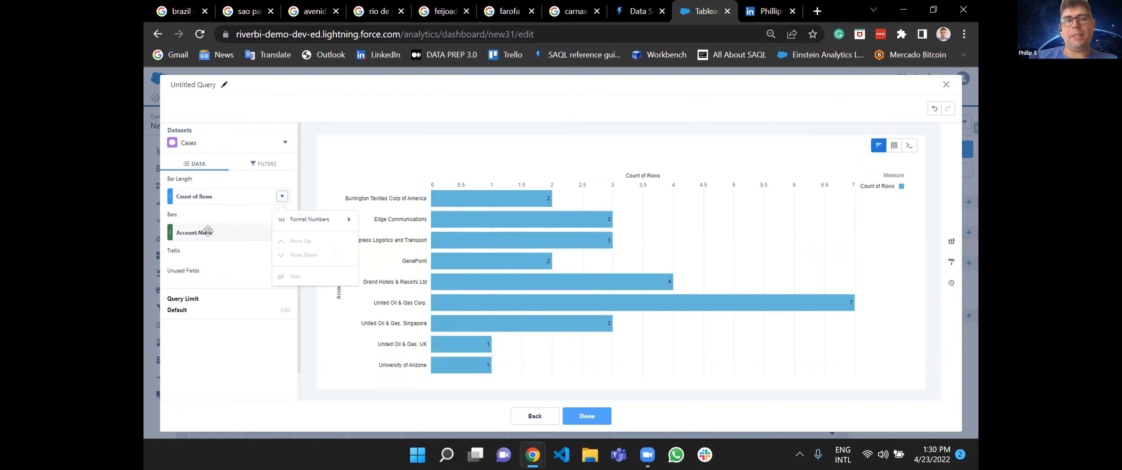
left_click(249, 233)
left_click(282, 233)
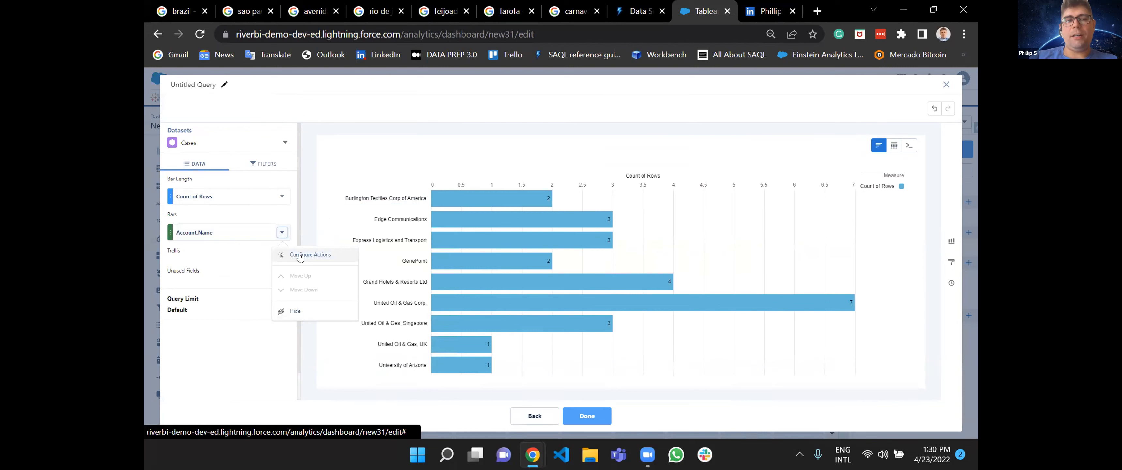
left_click(297, 310)
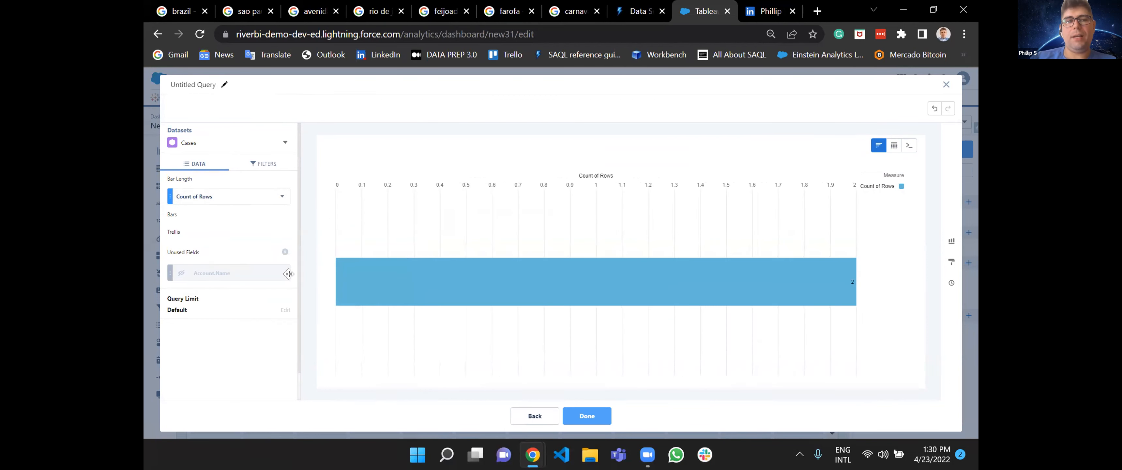
left_click_drag(275, 272, 274, 231)
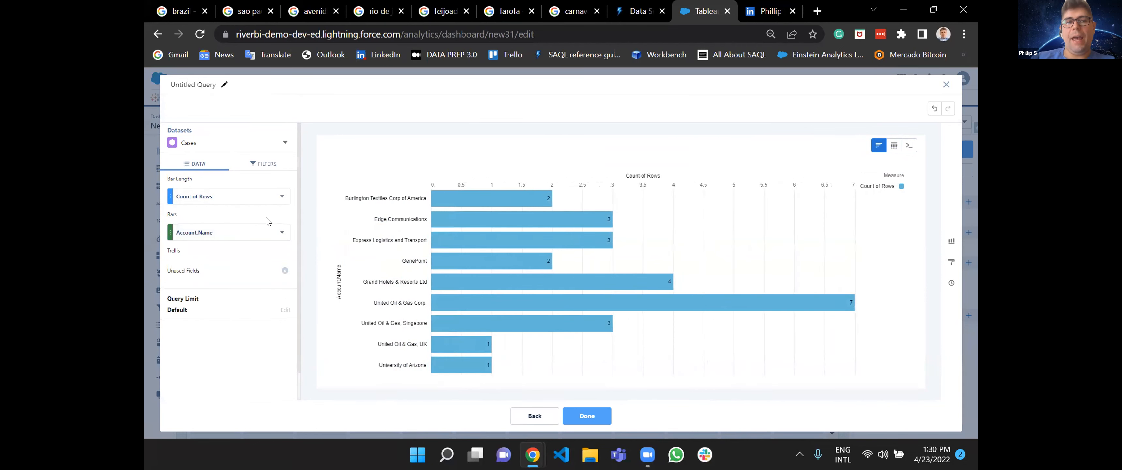
left_click(264, 163)
left_click(195, 164)
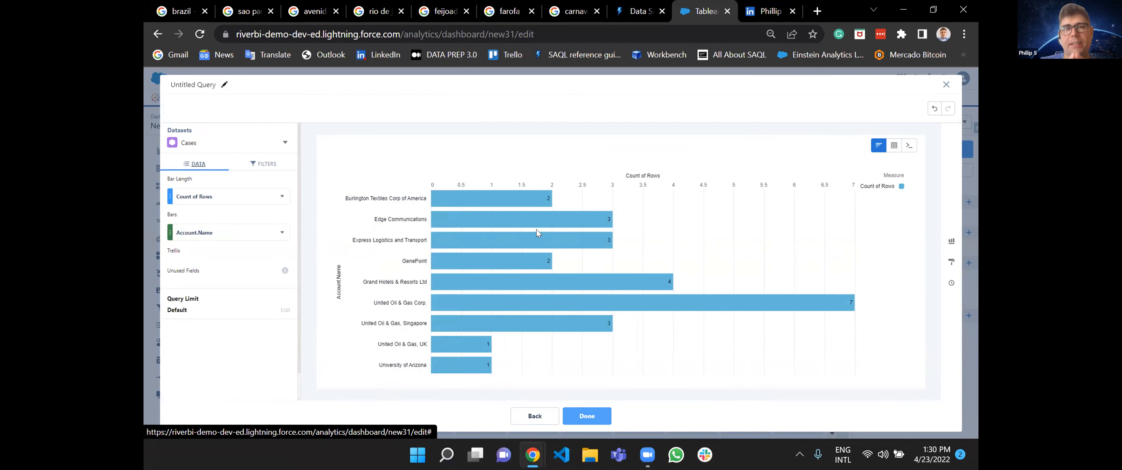
left_click(912, 147)
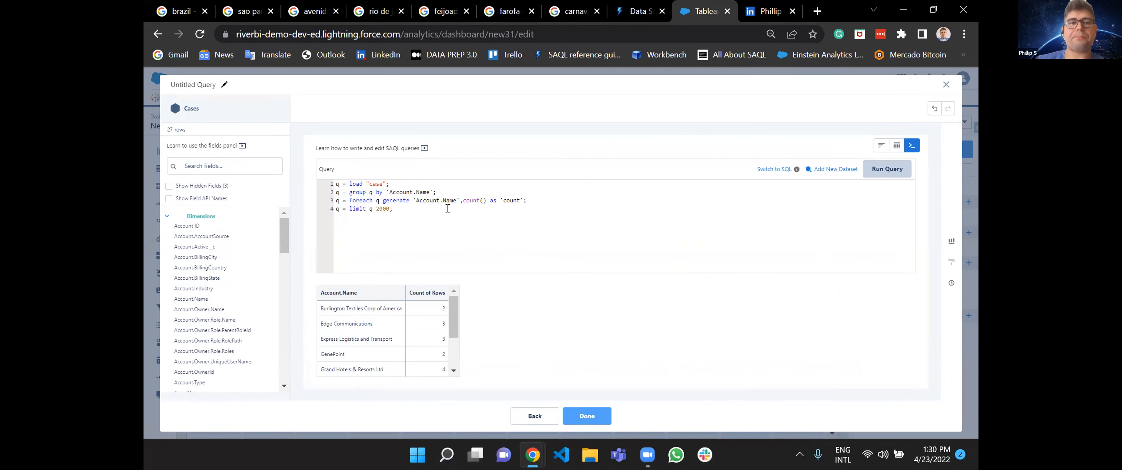
Delete the limit statement, put a space before count(), and append a comma after 'count' in the foreach statement.
left_click_drag(487, 208, 548, 195)
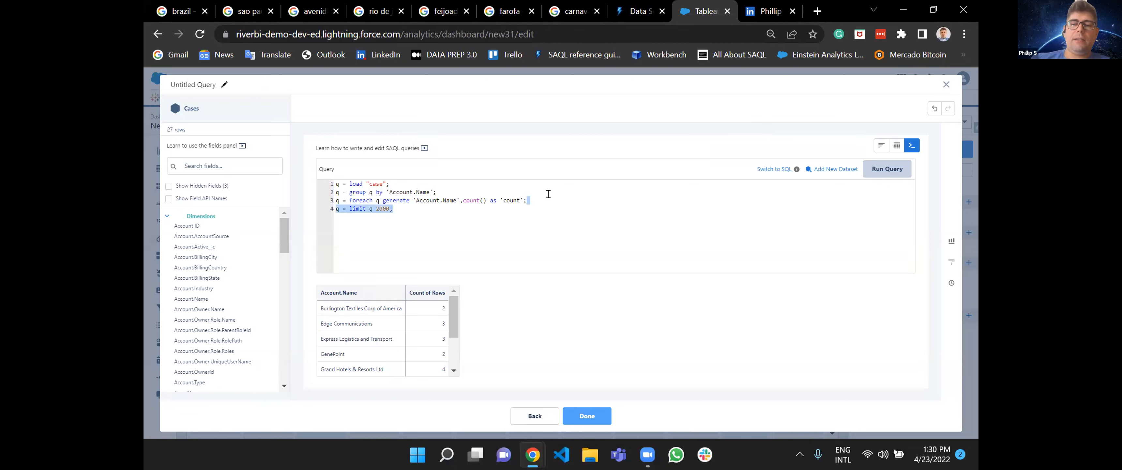
key("BackSpace")
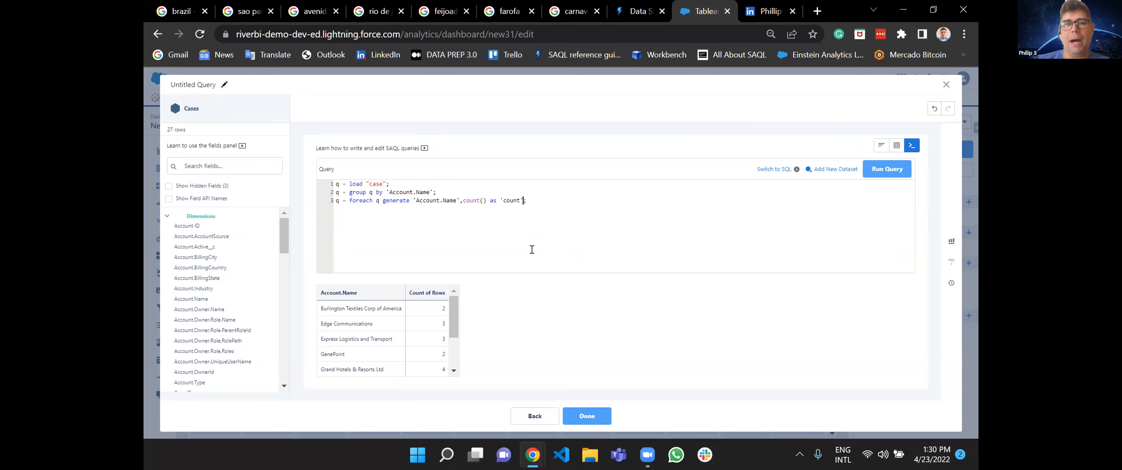
left_click(460, 201)
type(",")
left_click(527, 200)
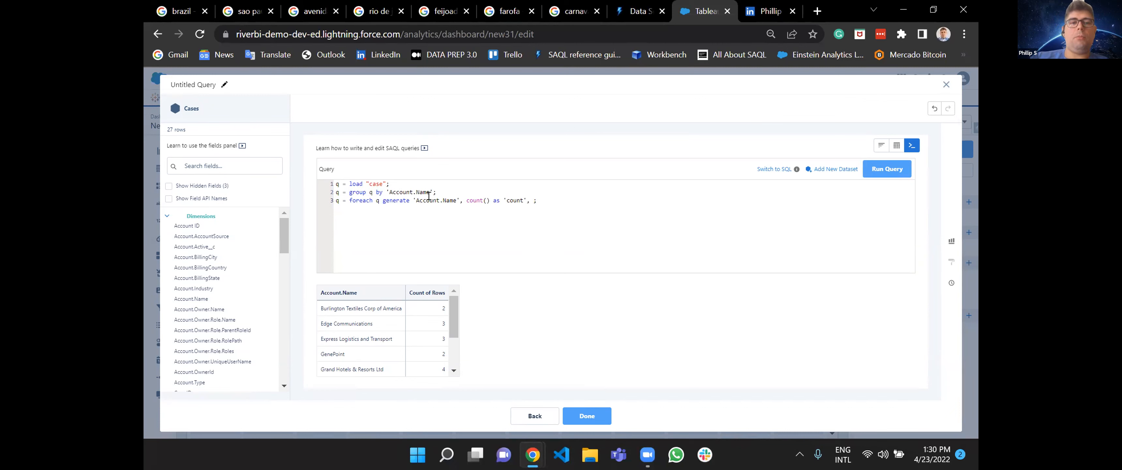
Add the constant "Cases" as 'Grouping' to the foreach statement, run the query and review the resulting rows.
left_click(323, 295)
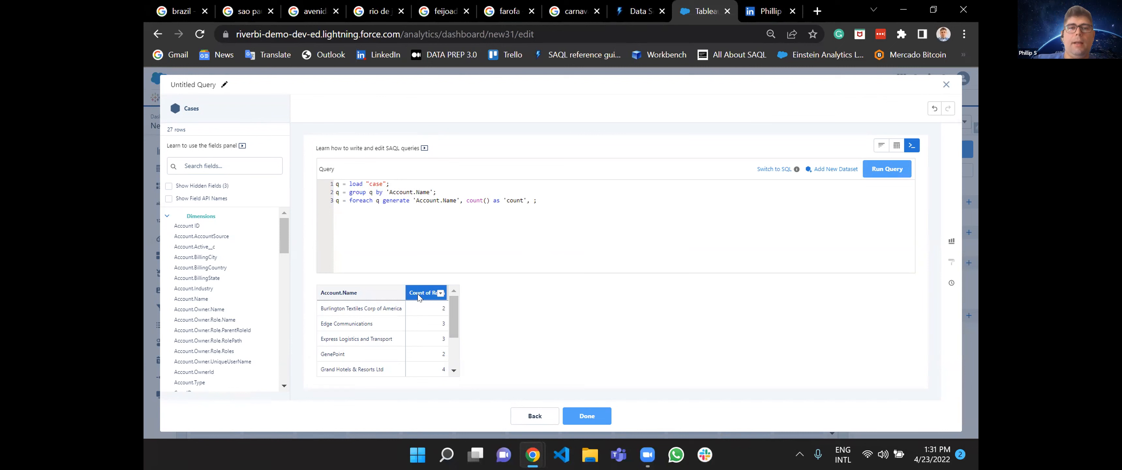
type("\"Cases\"")
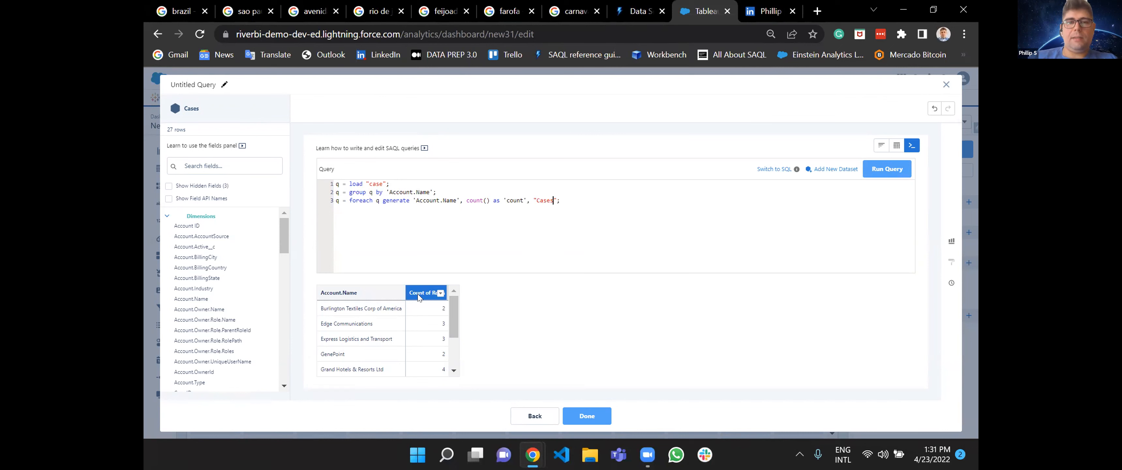
type(" as ")
type("'Type")
key("BackSpace")
key("BackSpace")
key("BackSpace")
key("BackSpace")
type("Grouping")
key("Right")
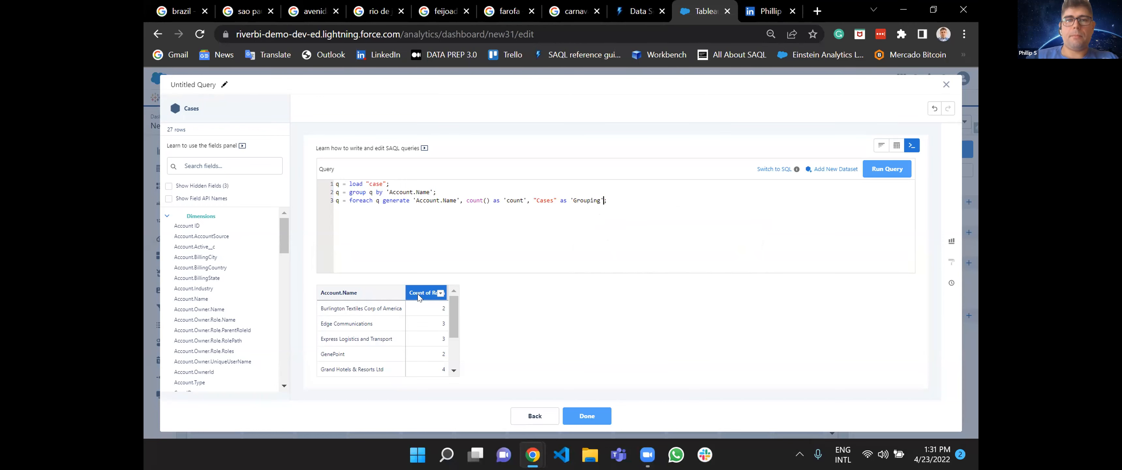
left_click(885, 169)
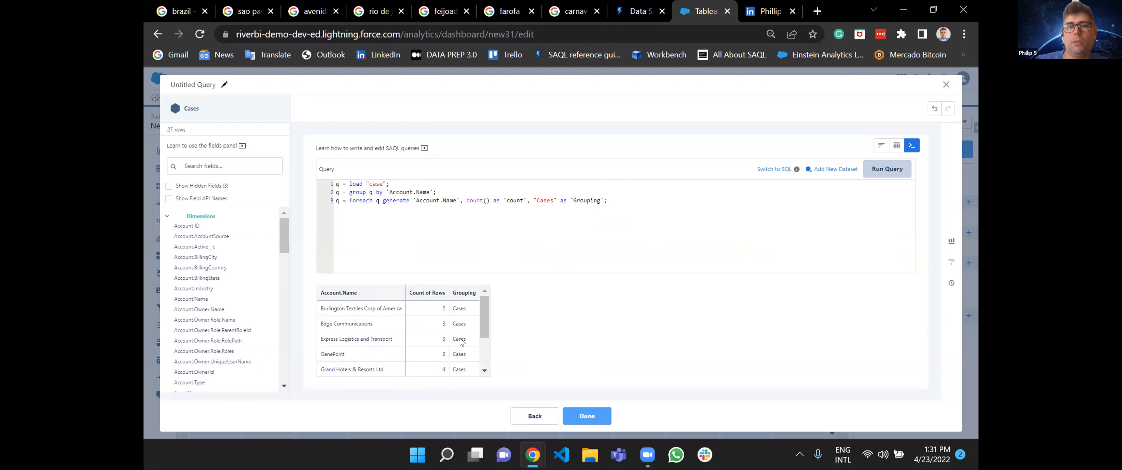
scroll(461, 339, "down", 2)
scroll(461, 339, "up", 2)
scroll(461, 339, "down", 2)
scroll(461, 339, "up", 2)
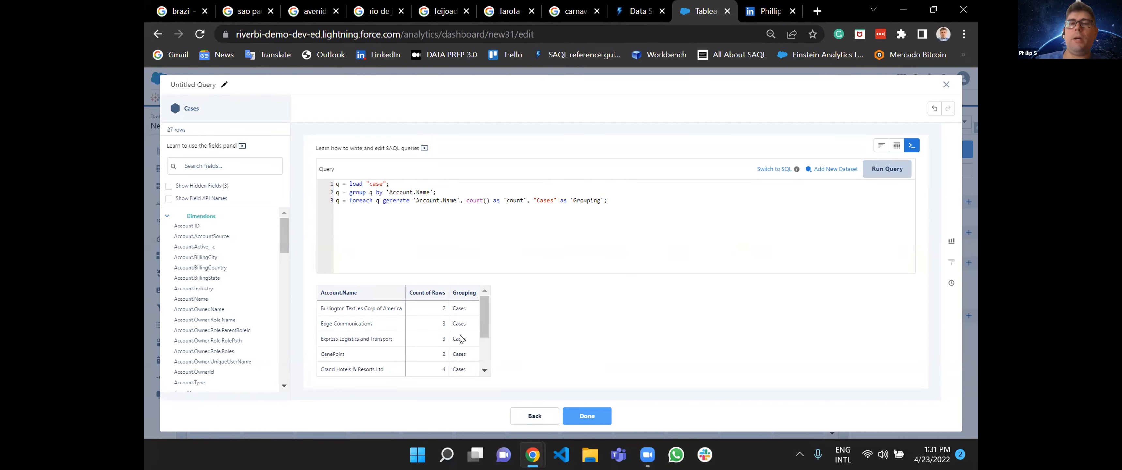
Try adding the numeric constant 3 as '3' to the foreach statement, and run the query to check the column.
left_click(603, 197)
type(", 3 as '")
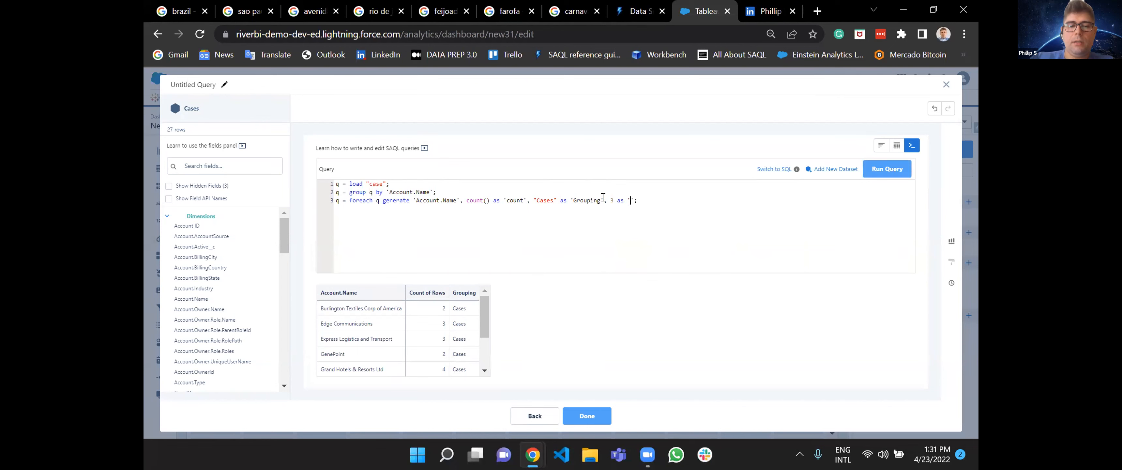
type("3")
left_click(895, 169)
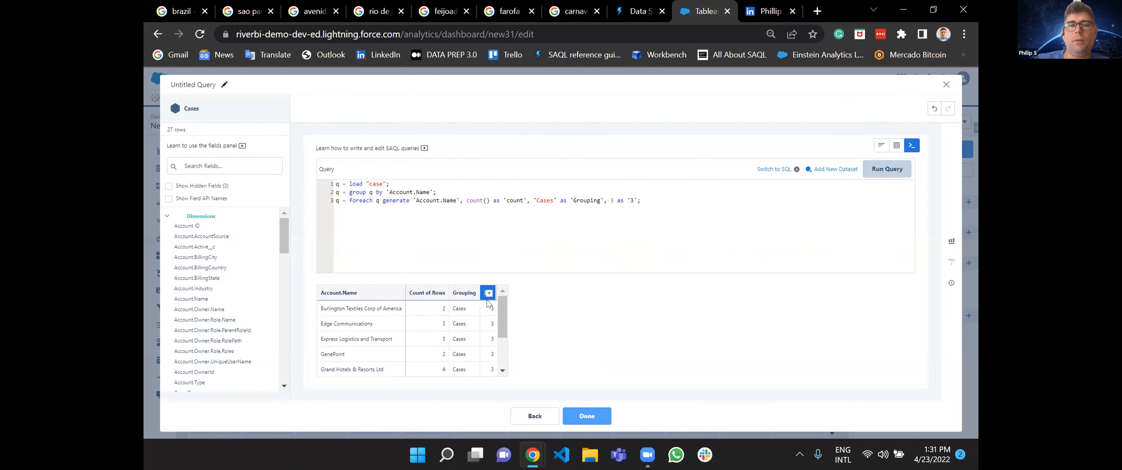
scroll(493, 370, "down", 3)
scroll(494, 346, "up", 2)
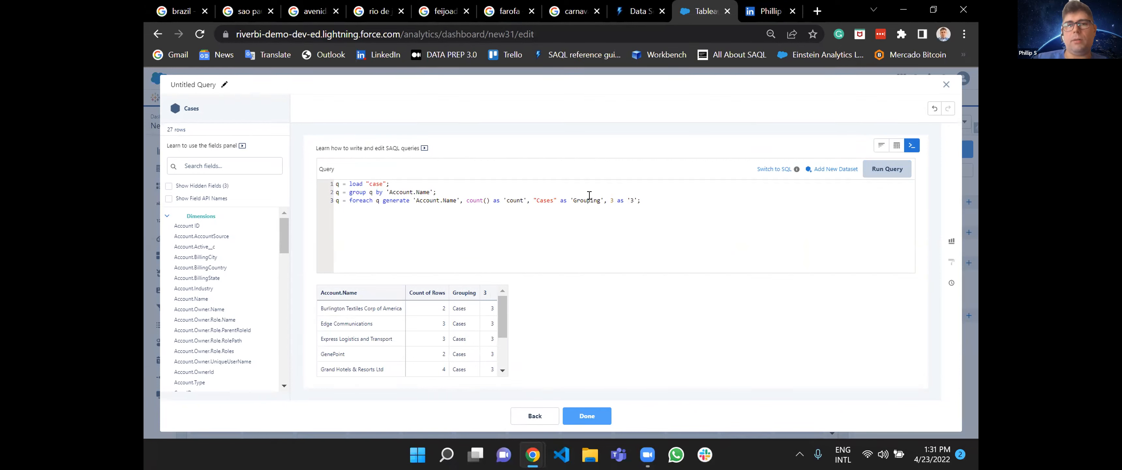
Remove the 3 as '3' field from the foreach statement and rerun the query.
left_click_drag(604, 200, 633, 200)
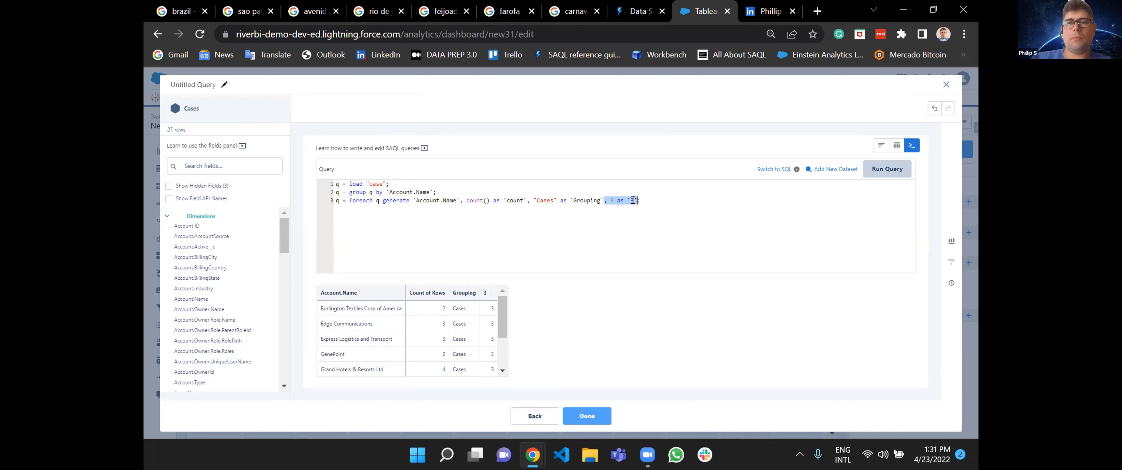
key("BackSpace")
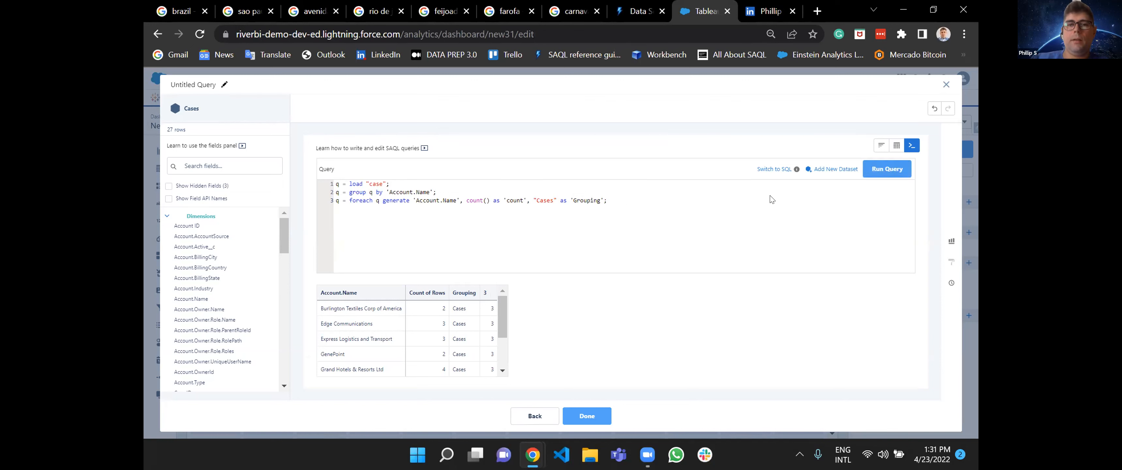
left_click(888, 169)
Try adding the statement q1 = load "opportunities"; below the case statements and run the query.
key("Return")
key("Return")
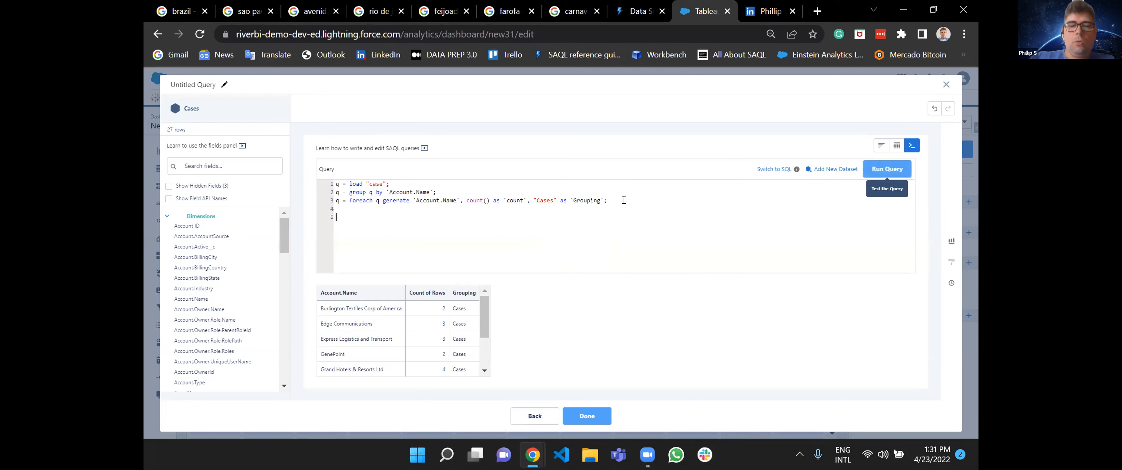
type("q")
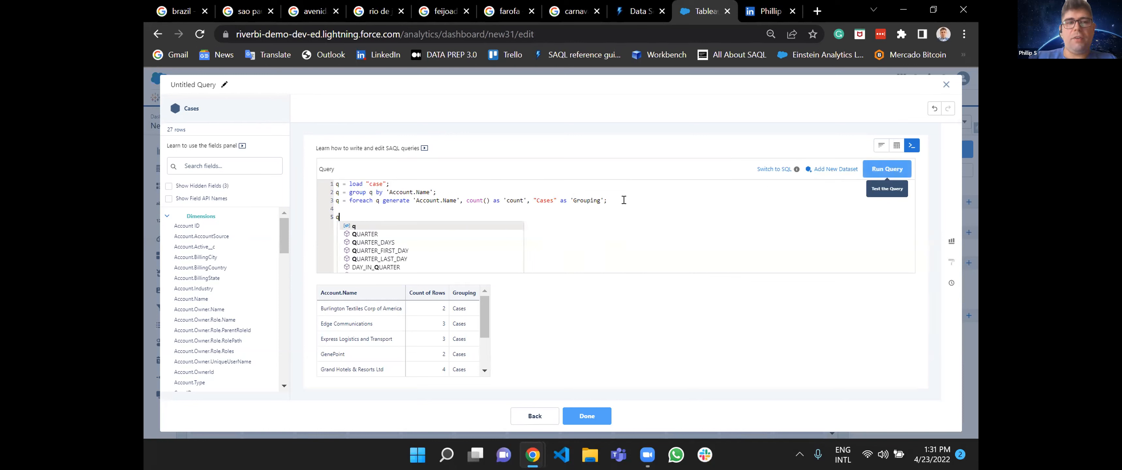
type("1 = load \"opportunities\";")
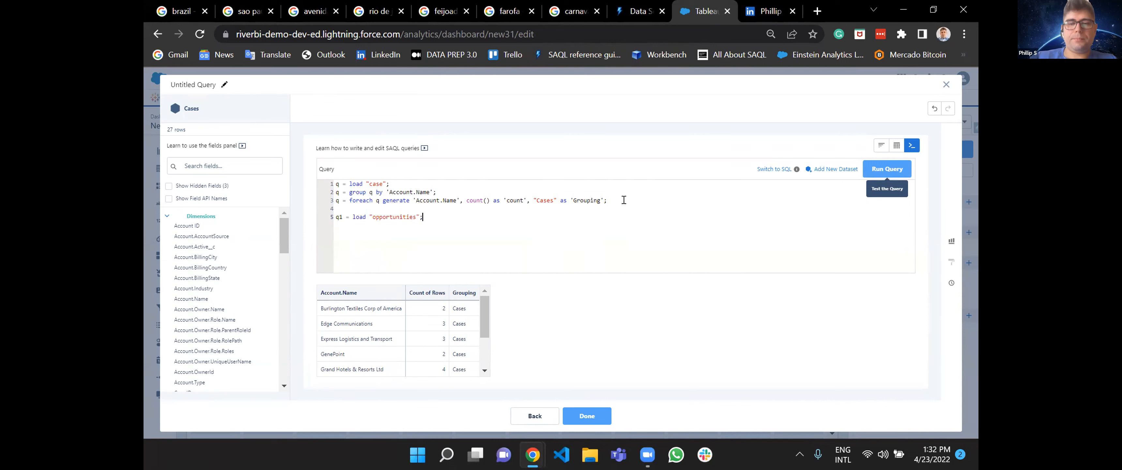
left_click(899, 169)
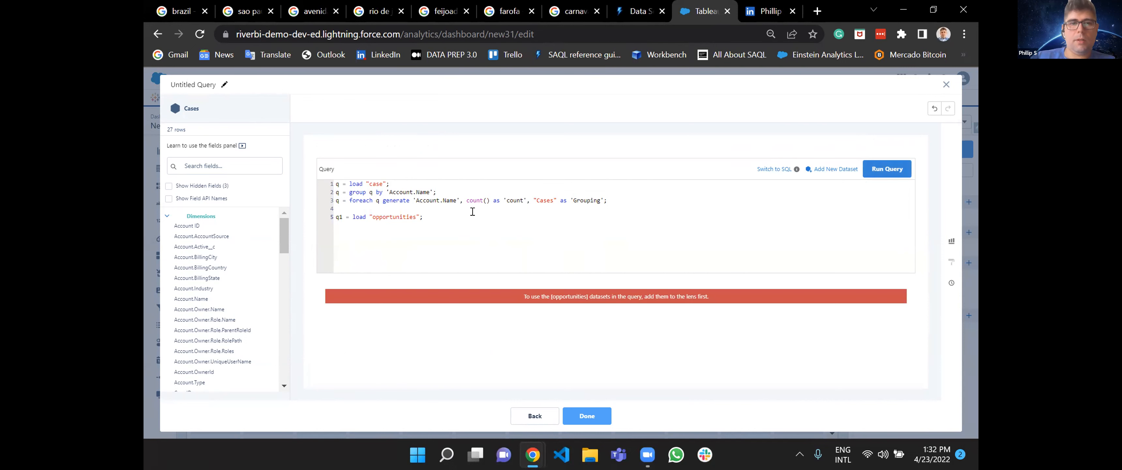
Copy the three case statements from the query and leave the lens without saving.
left_click_drag(612, 200, 333, 165)
key("ctrl+c")
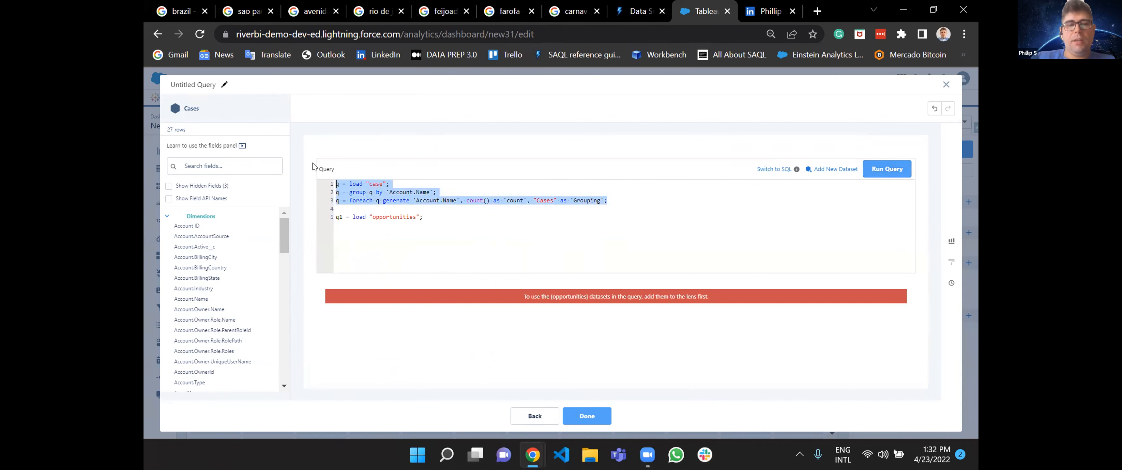
left_click(947, 85)
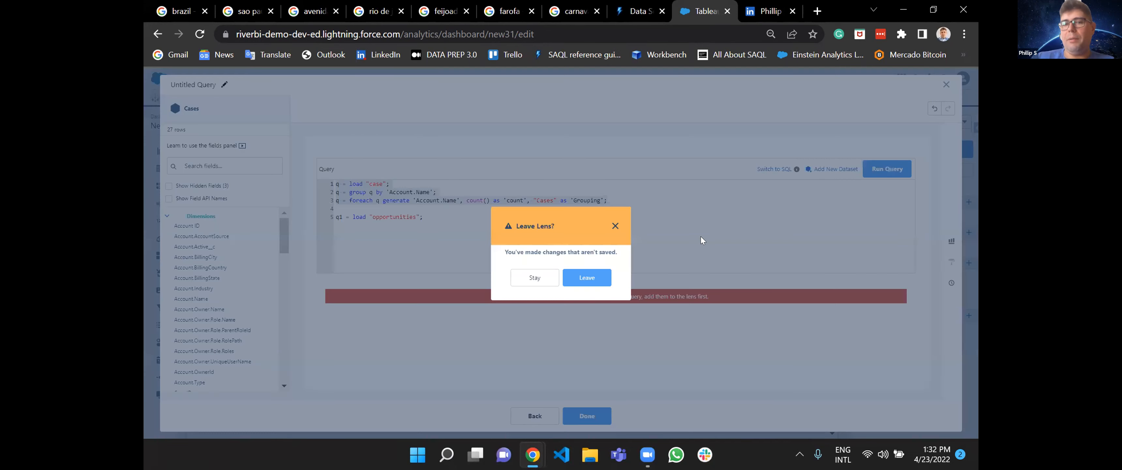
left_click(579, 282)
Open a new Opportunities query in query mode to check the dataset name in its load statement, and leave without saving.
left_click(880, 266)
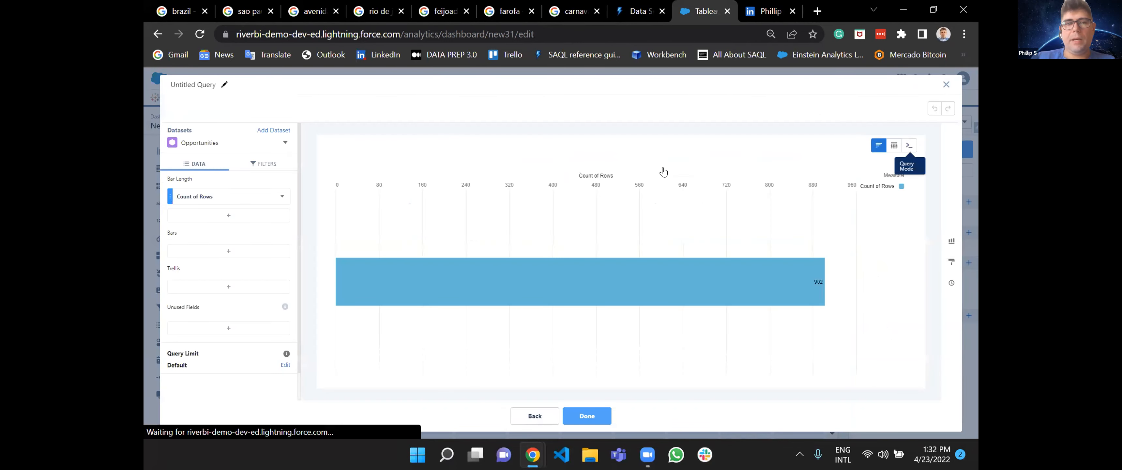
left_click(909, 145)
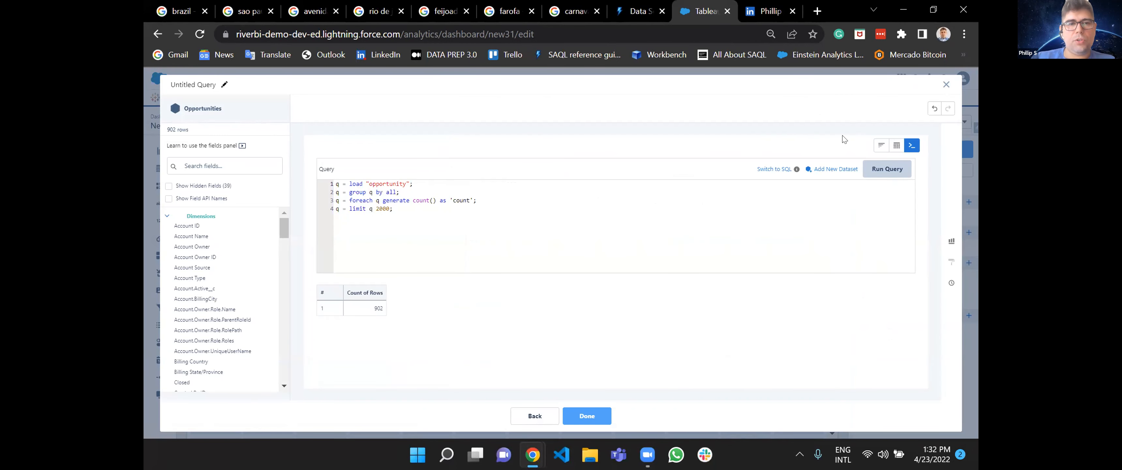
left_click(946, 84)
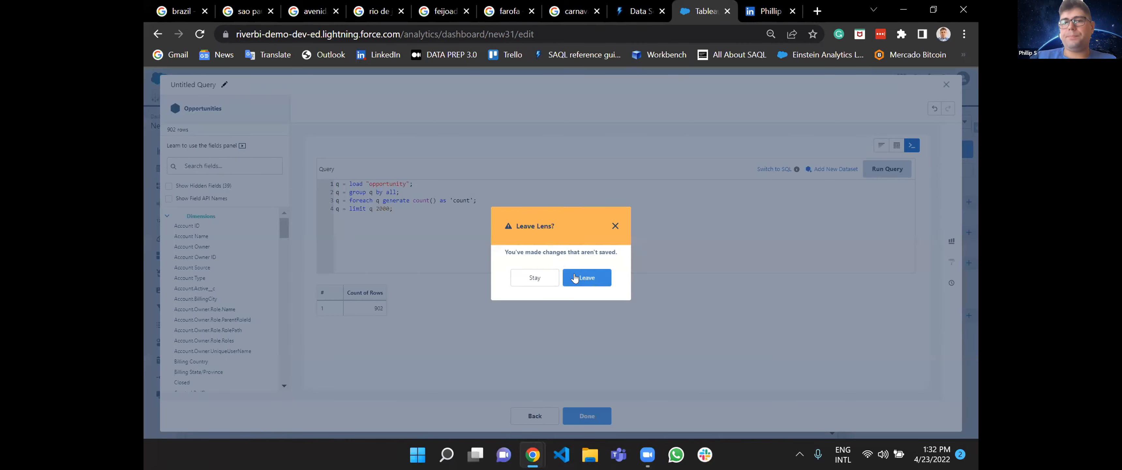
left_click(575, 278)
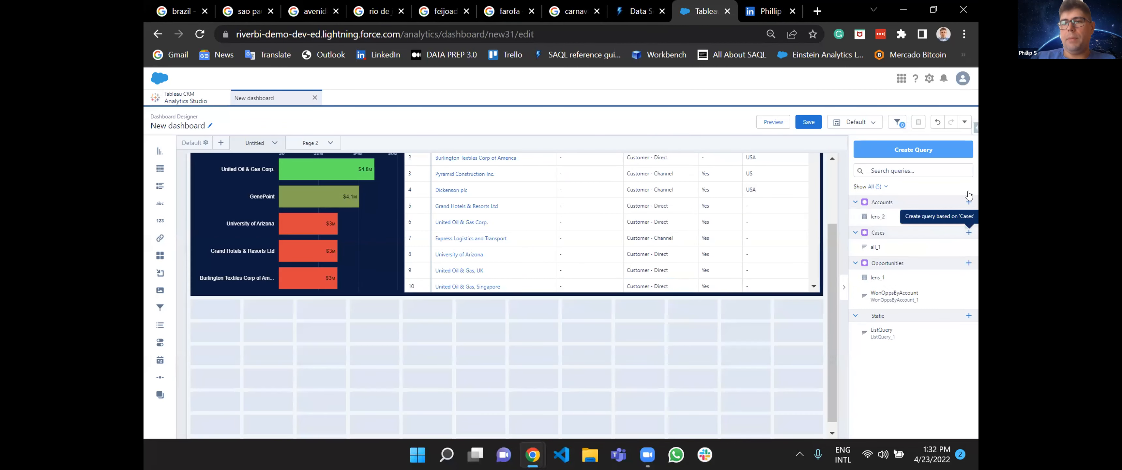
Create a new query based on the Cases dataset and switch it to query mode.
left_click(914, 150)
left_click(498, 245)
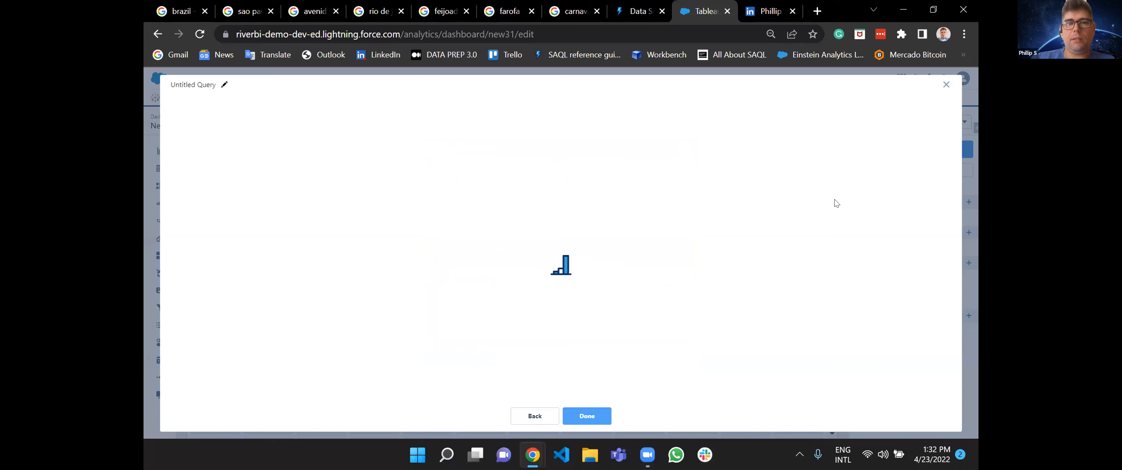
left_click(910, 149)
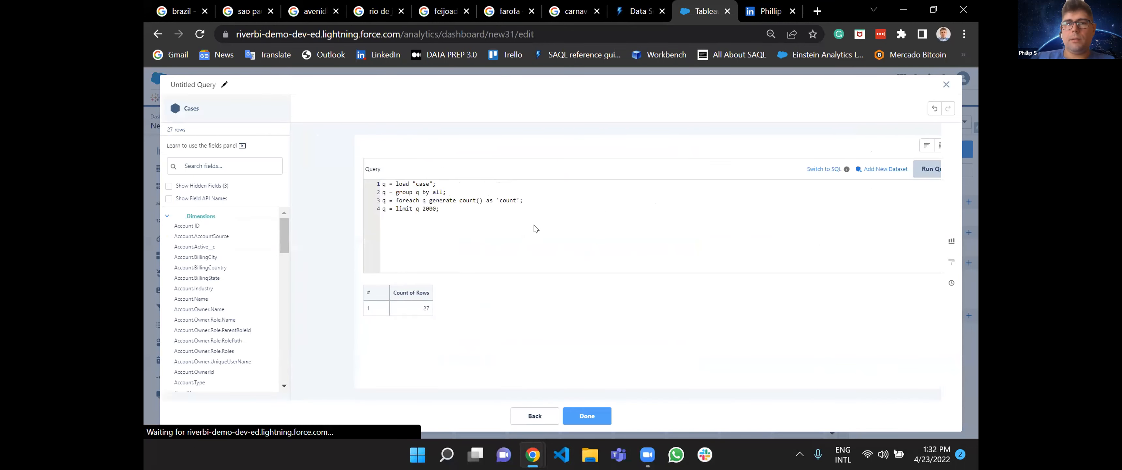
Replace the default SAQL statements with the copied case statements, add blank lines below them, and run the query.
key("ctrl+a")
key("ctrl+v")
key("Return")
key("Return")
left_click(884, 170)
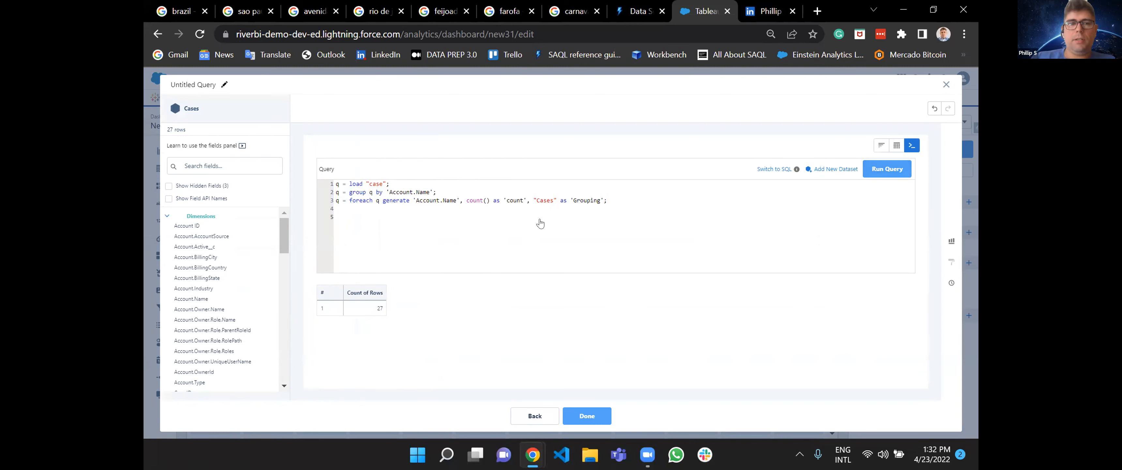
Add the statement q1 = load "opportunity"; below the case foreach statement, separated by a blank line.
left_click(634, 194)
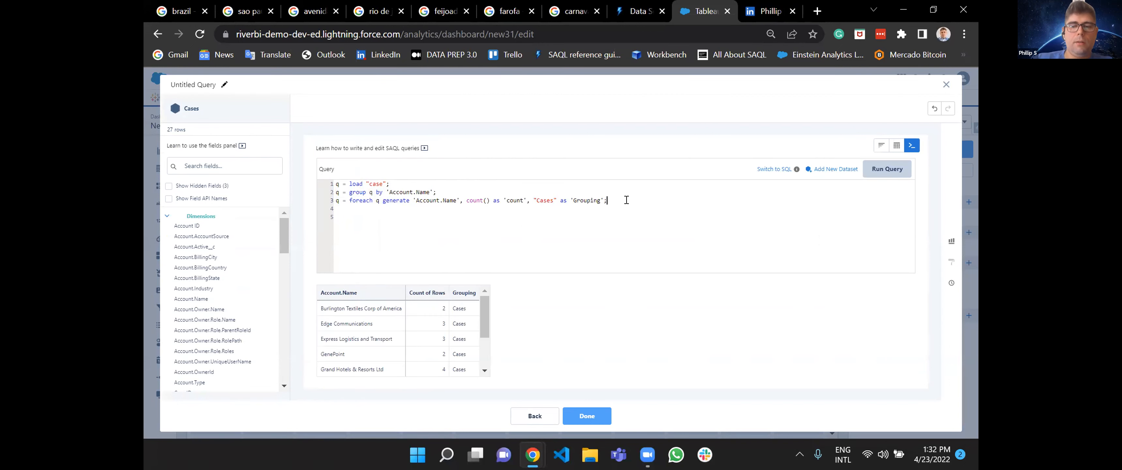
key("Return")
key("Return")
type("q1 = ")
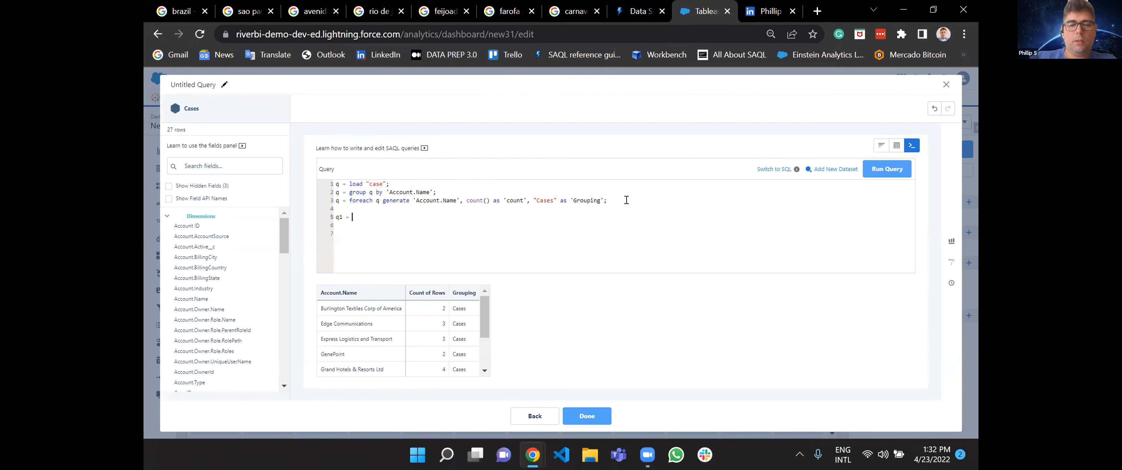
type("load \"opportunity\"; ")
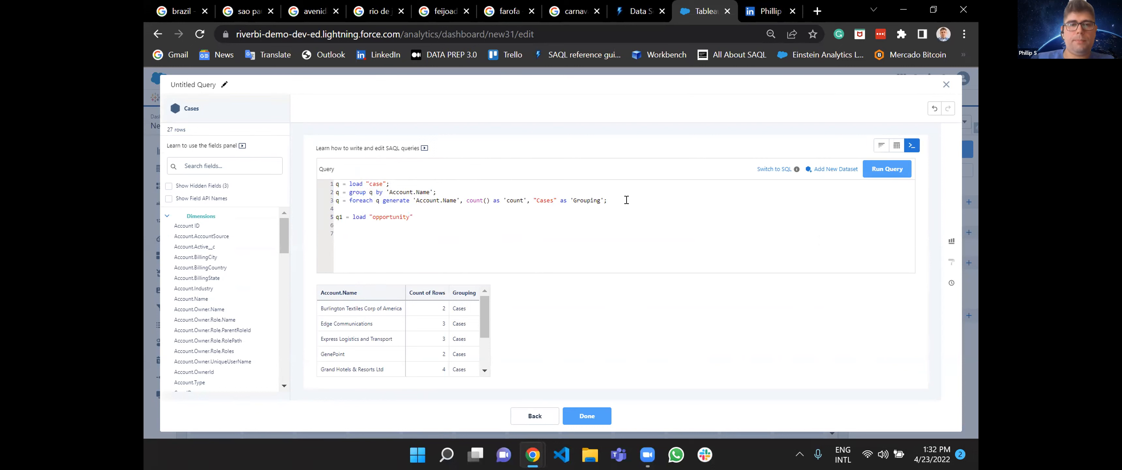
type("q1 ")
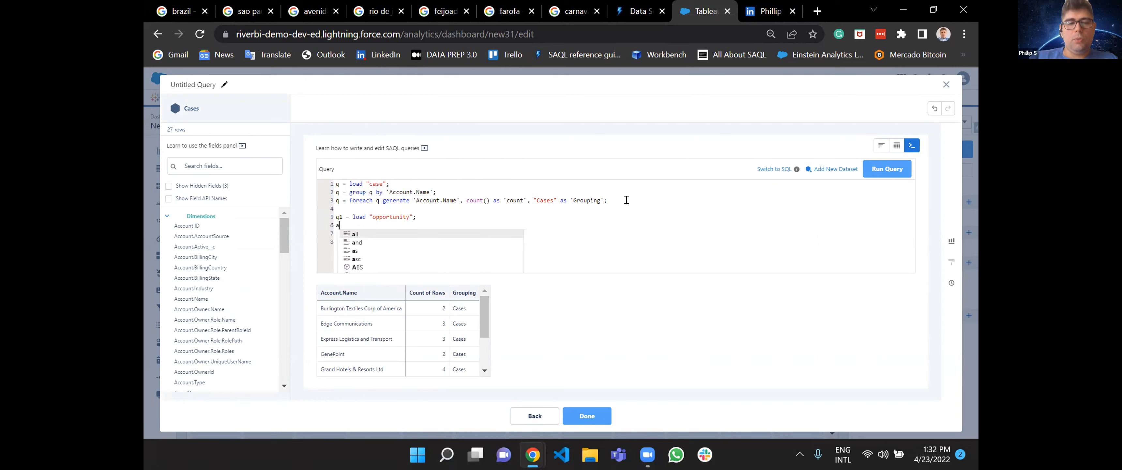
type("= gro")
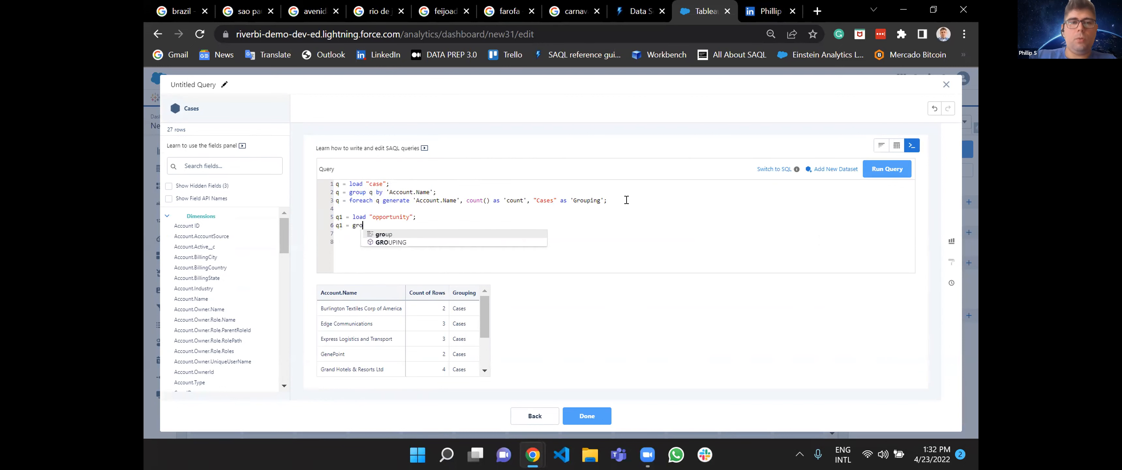
type("up q1 b")
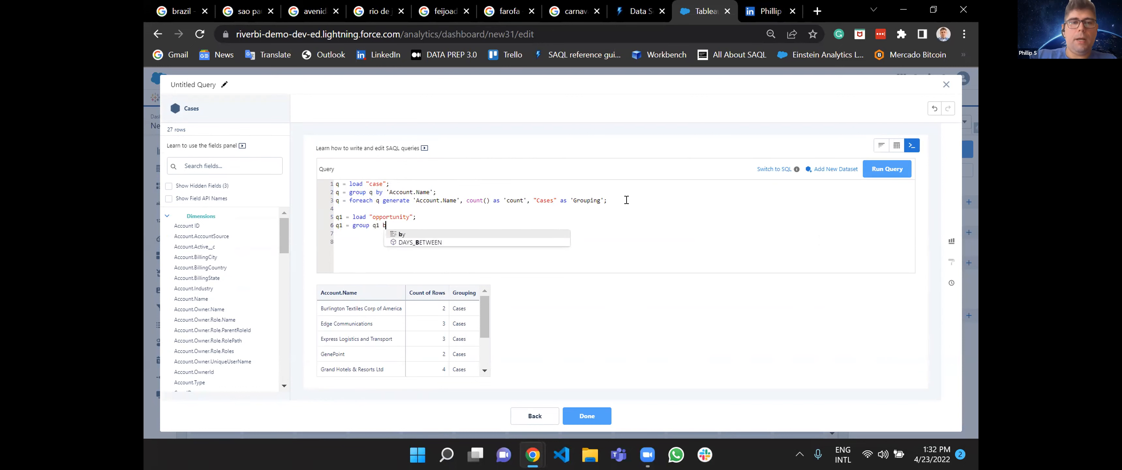
type("y 'Account.Name'; ")
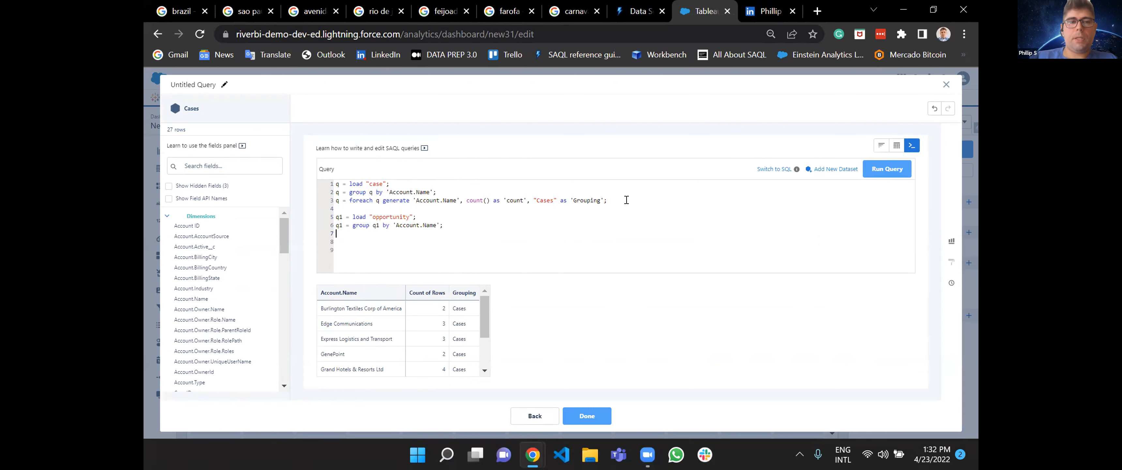
type("q1 =")
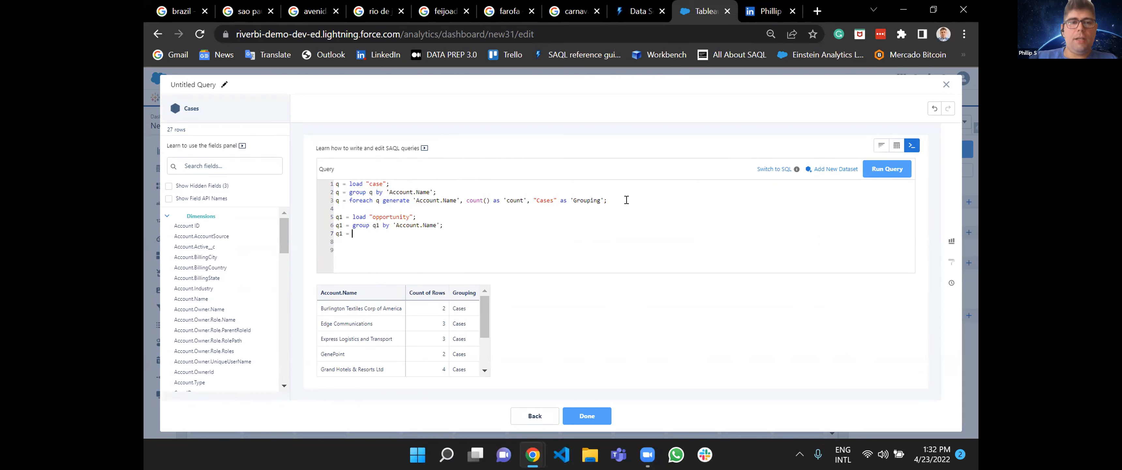
Start another q1 = statement and copy the field list from 'Account.Name' through 'Grouping' in the case foreach statement into it.
left_click_drag(414, 197, 601, 196)
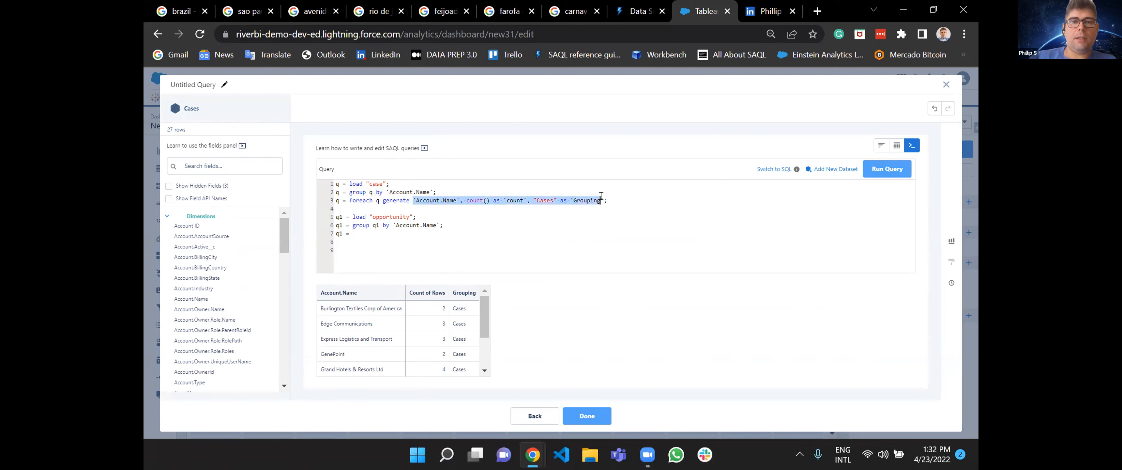
left_click(358, 236)
type("'Account.Name', count() as 'count', \"Cases\" as 'Grouping'")
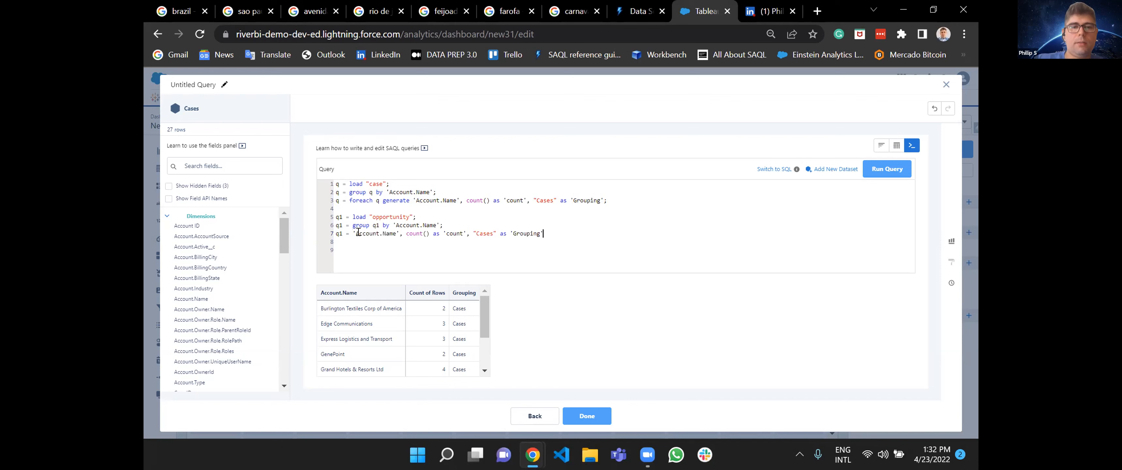
Change the constant "Cases" to "Opportunities" in the copied q1 field list.
left_click(492, 234)
key("BackSpace")
key("BackSpace")
key("BackSpace")
key("BackSpace")
key("BackSpace")
type("Opportunities")
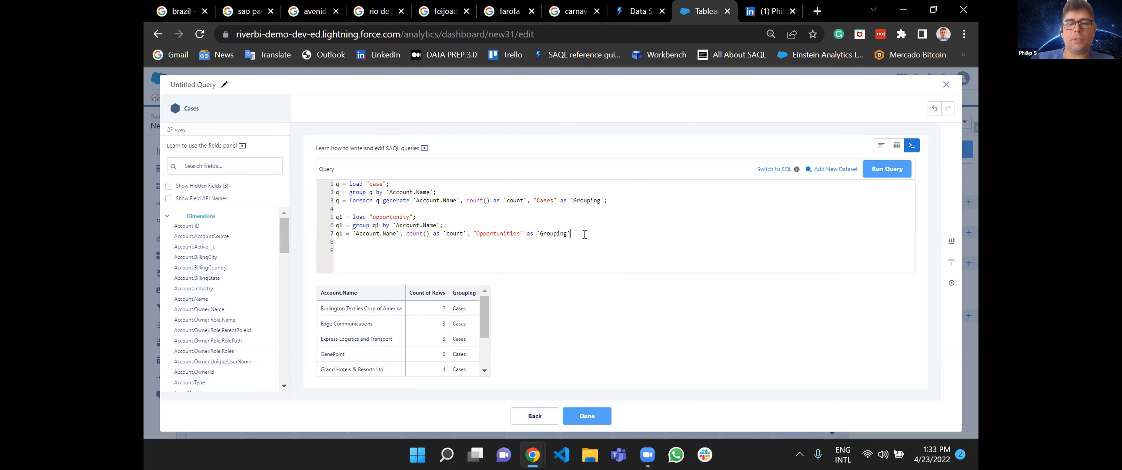
Insert foreach q1 generate before the q1 field list, end the statement with a semicolon, rerun the query and review the rows.
left_click(887, 169)
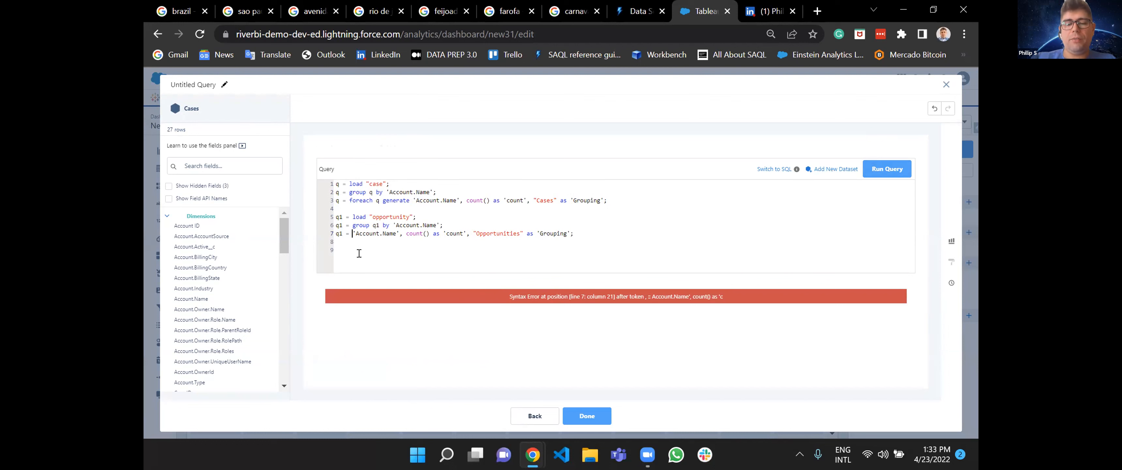
type("foreach ")
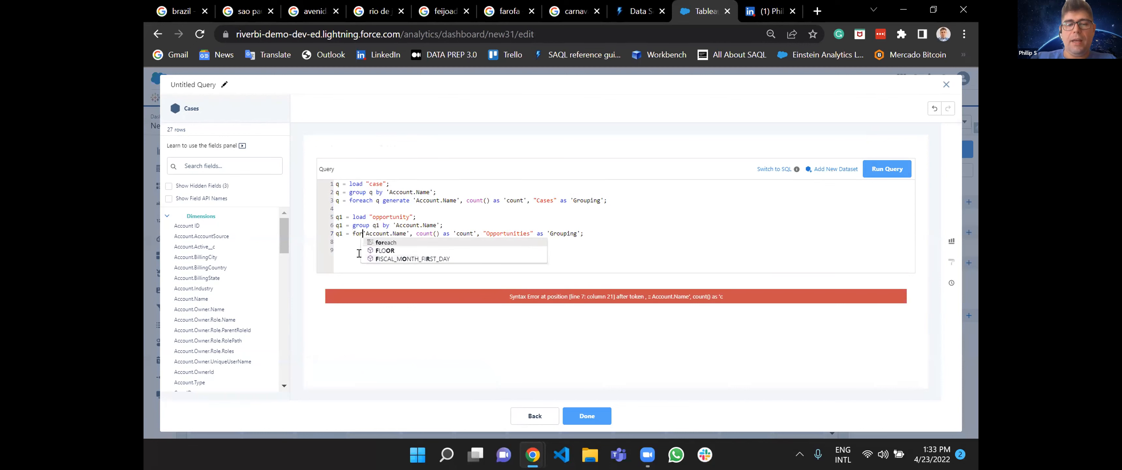
type("q1 ge")
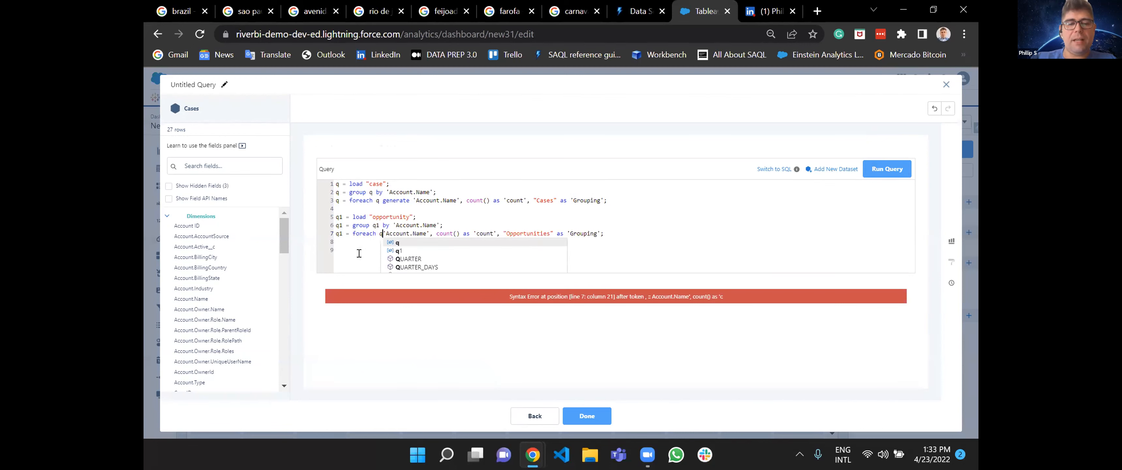
type("nerate")
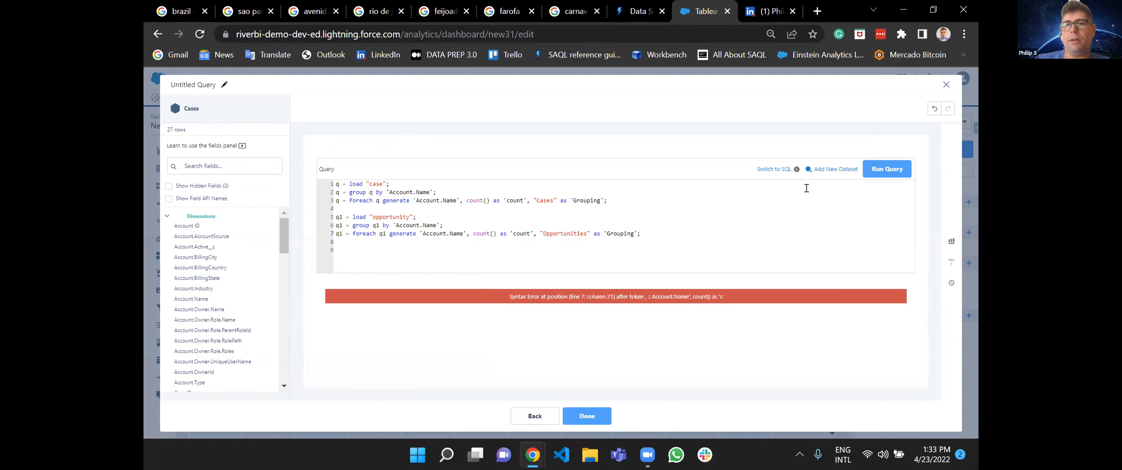
left_click(867, 174)
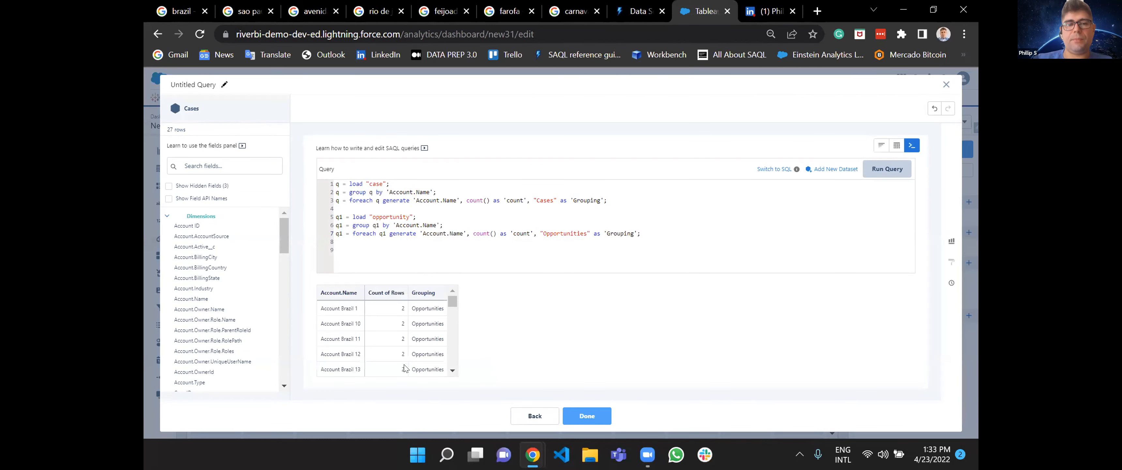
scroll(342, 352, "down", 3)
scroll(341, 351, "up", 5)
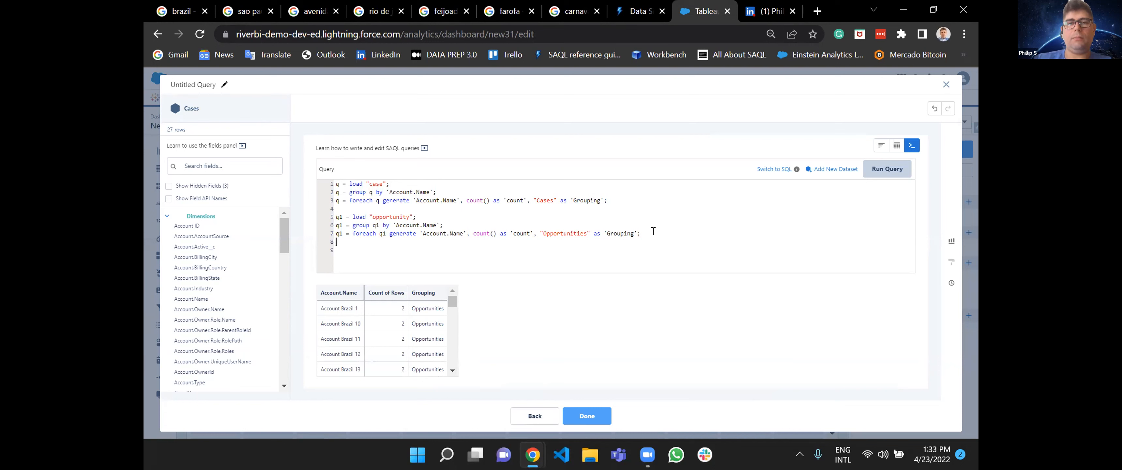
Add the statement z = union q,q1; below the opportunity statements, separated by a blank line.
key("Return")
key("Return")
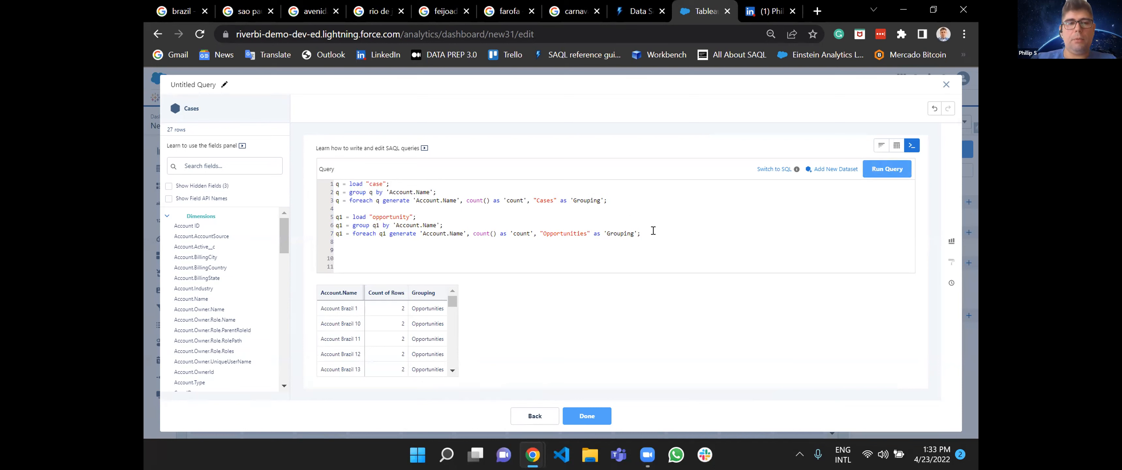
type("z = un")
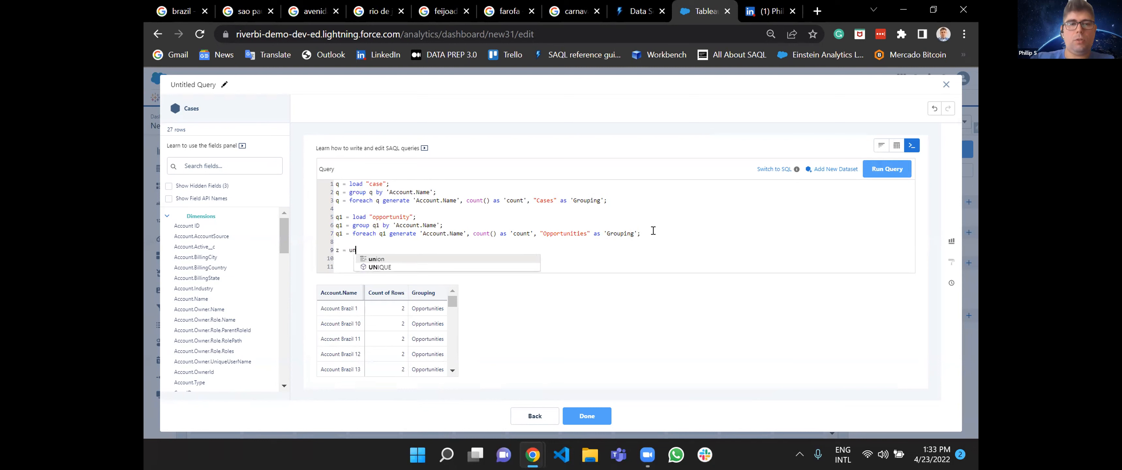
type("ion ")
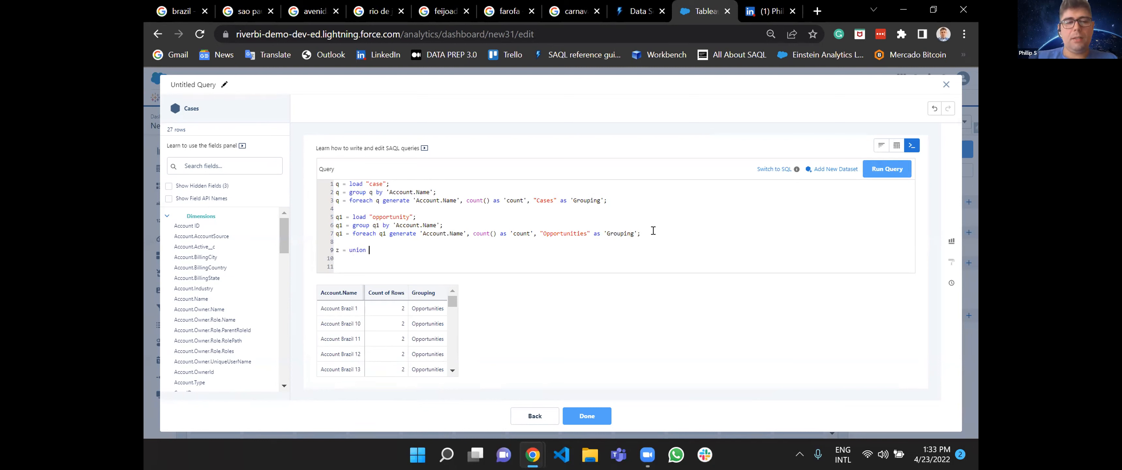
type("q,q1;")
key("Return")
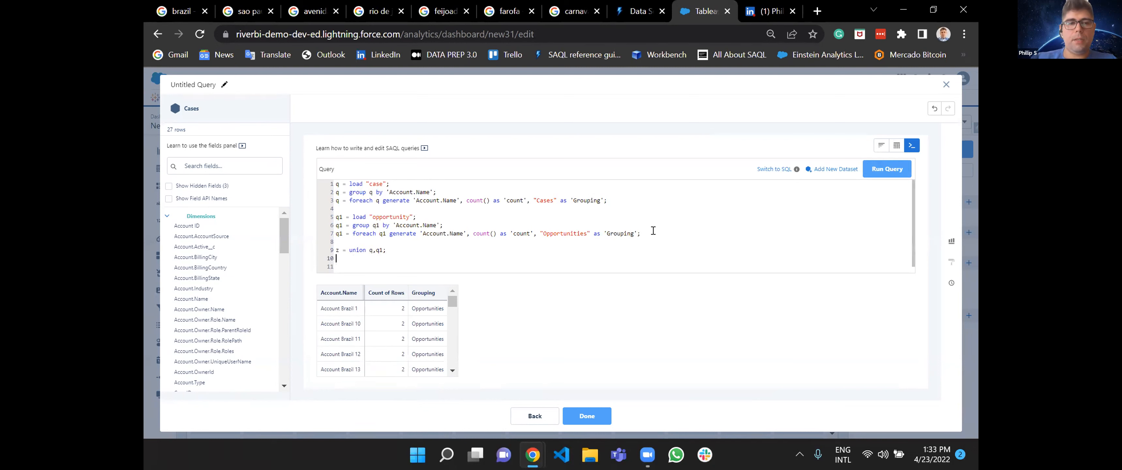
Below the union statement, write z = group z by ('Account.Name', 'Grouping') to group the combined rows by both fields.
type("z = g")
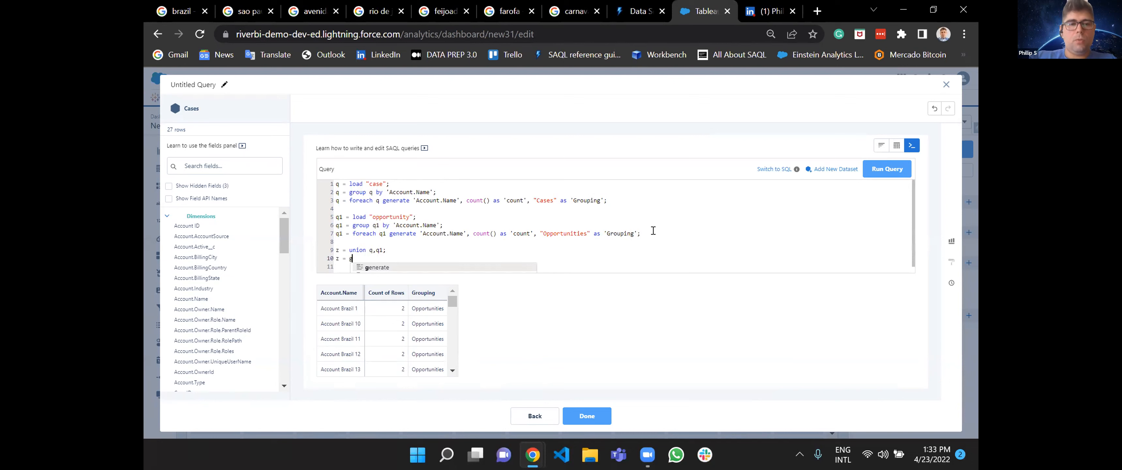
type("roup z b")
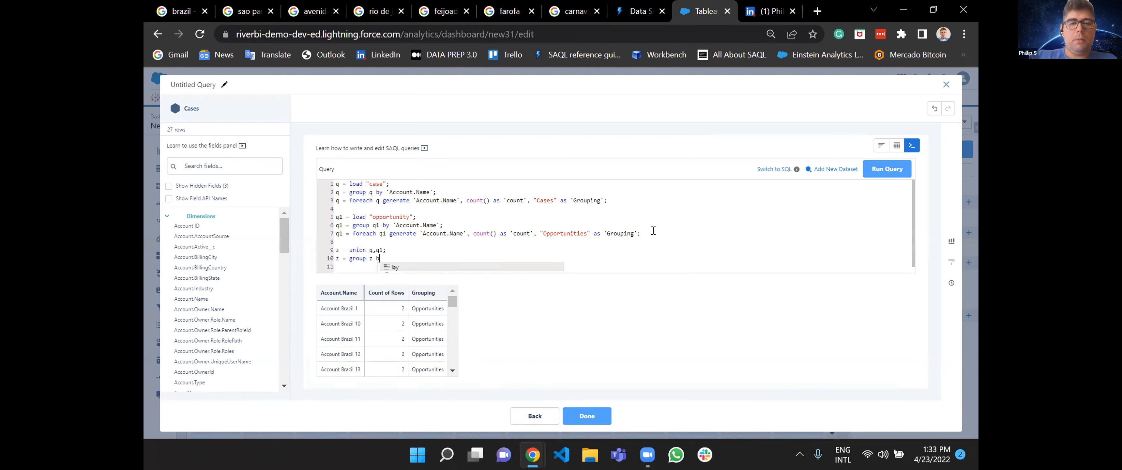
type("y 'Acco")
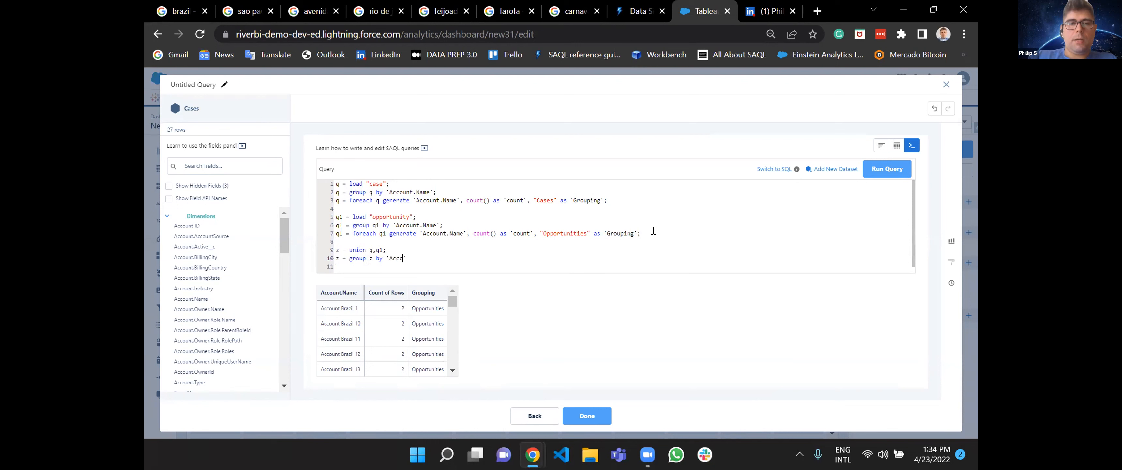
type("unt.Name")
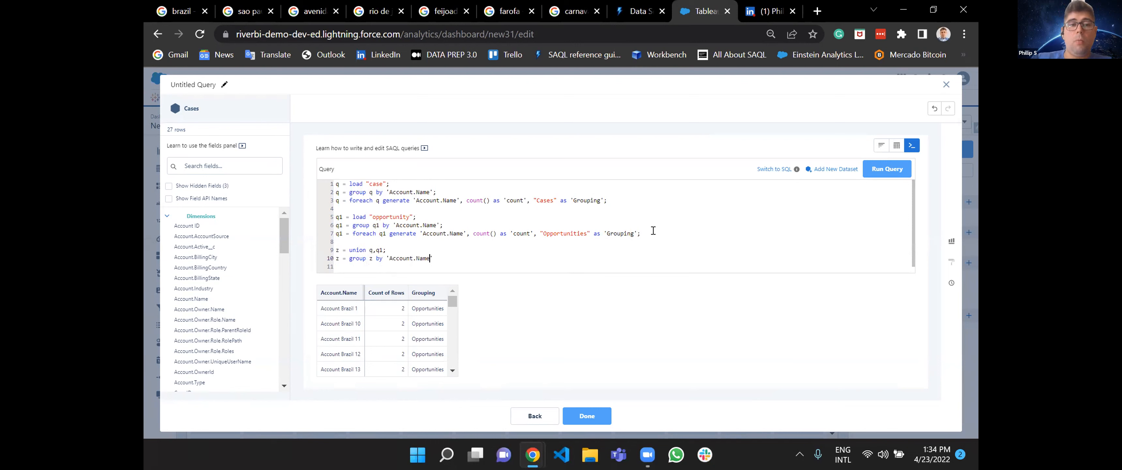
left_click(387, 258)
type("(")
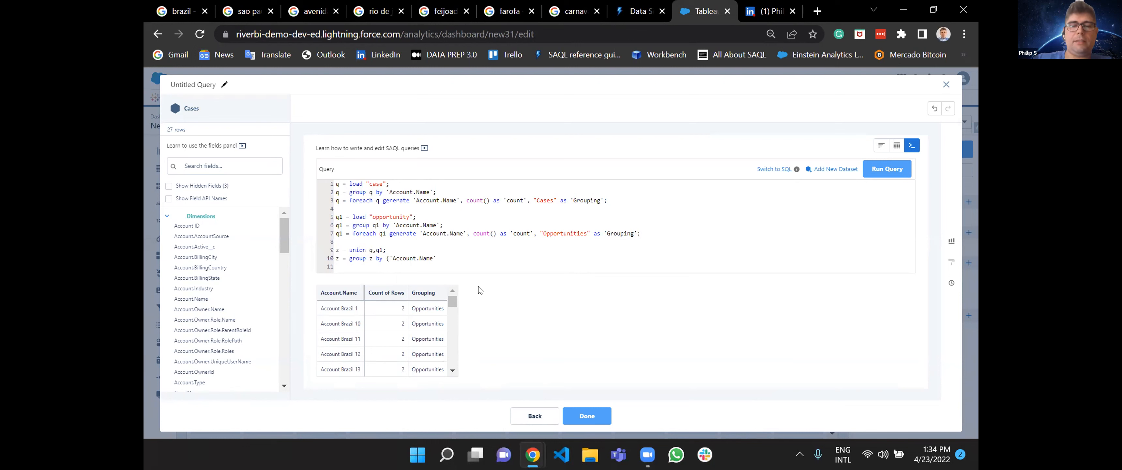
type(" 'Grouping")
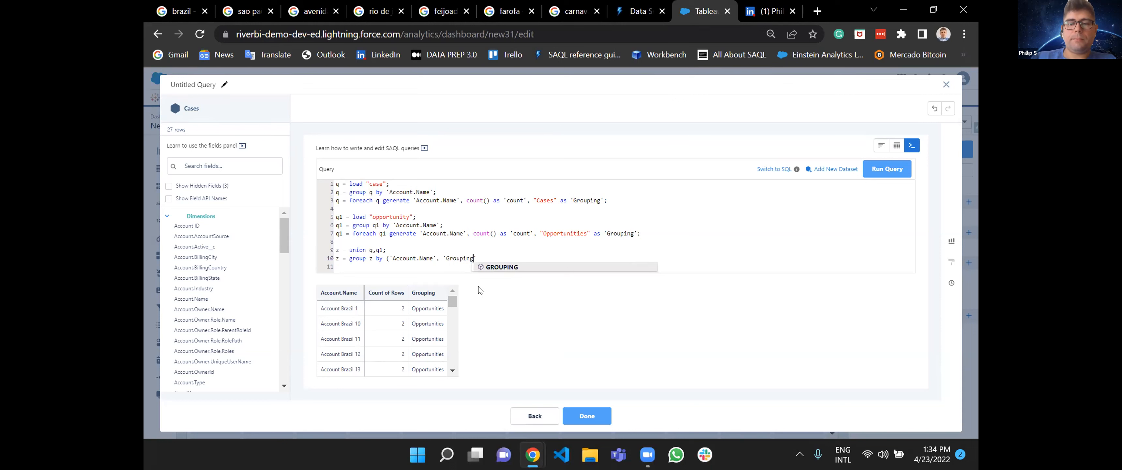
type("')")
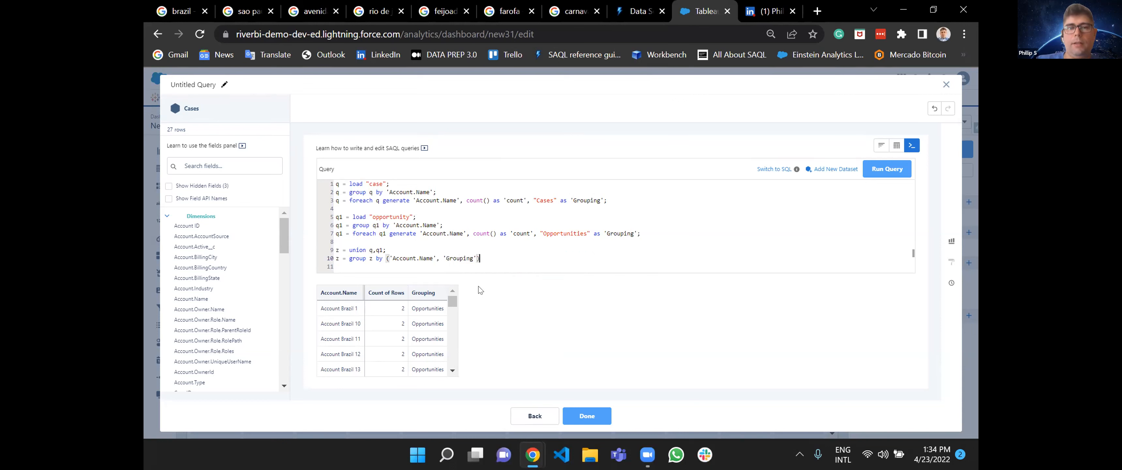